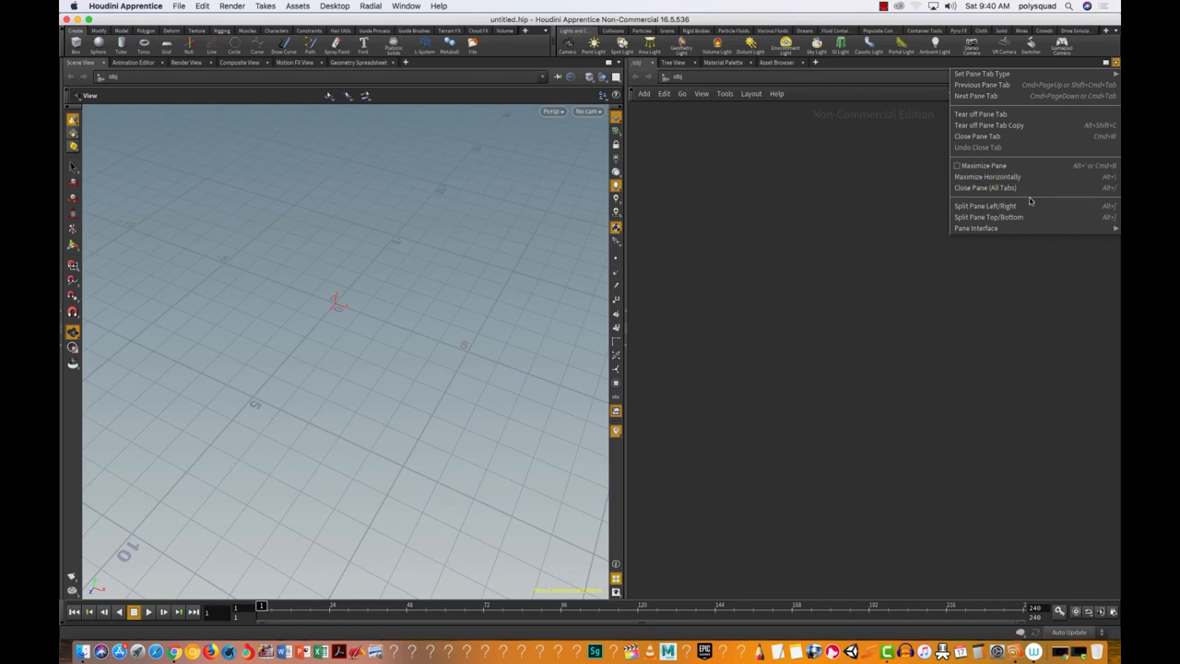
# Split the network pane into upper and lower panes and add a Parameters pane tab to the upper one.
pyautogui.click(1029, 218)
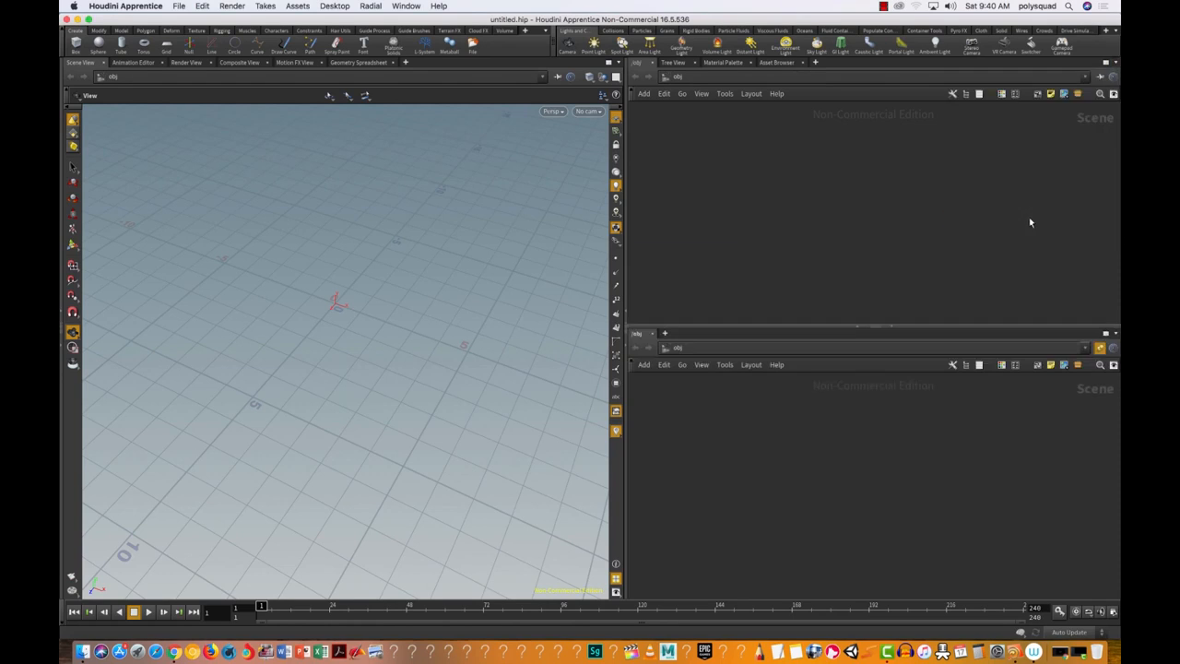
pyautogui.click(816, 62)
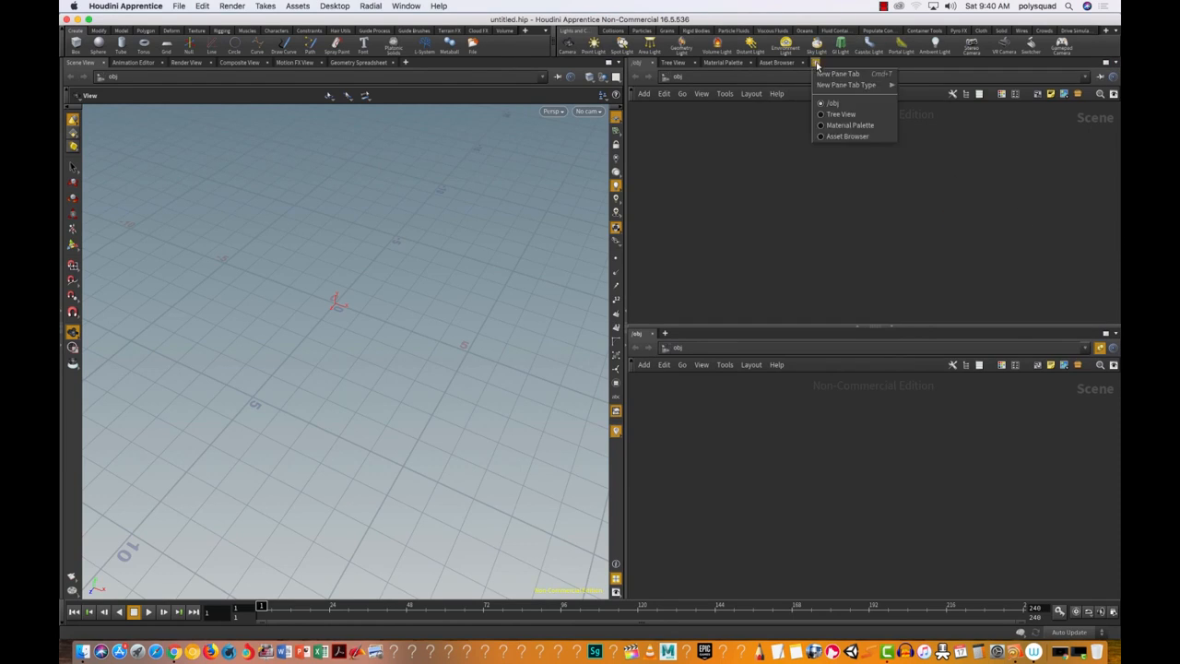
pyautogui.moveTo(890, 85)
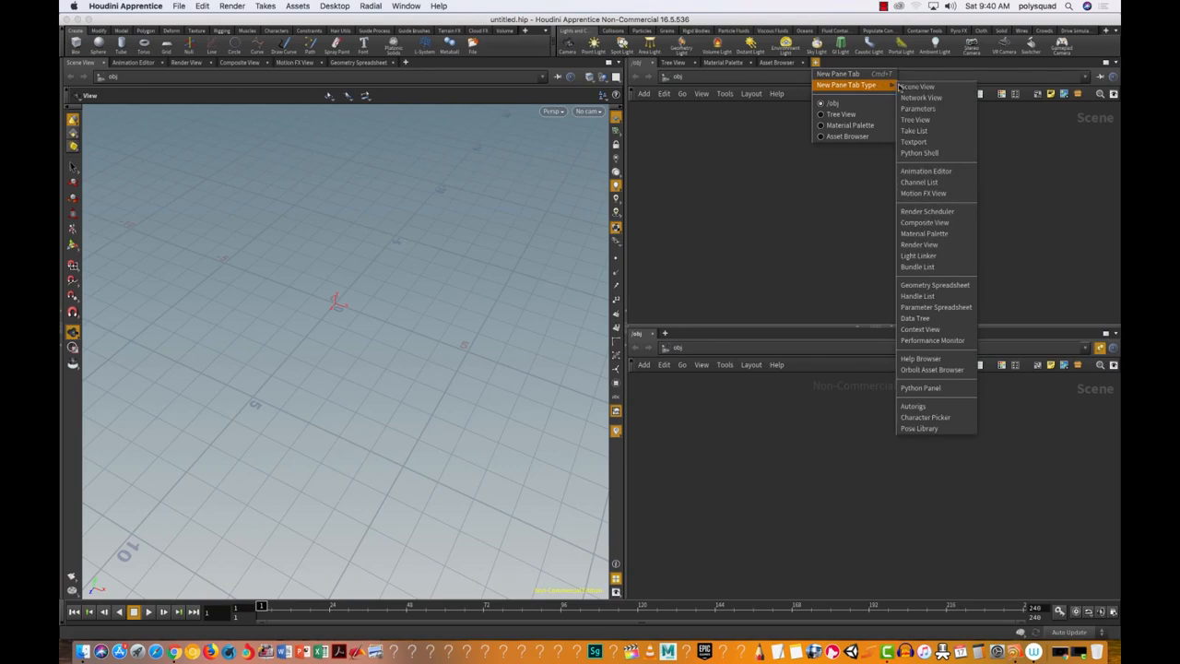
pyautogui.click(940, 109)
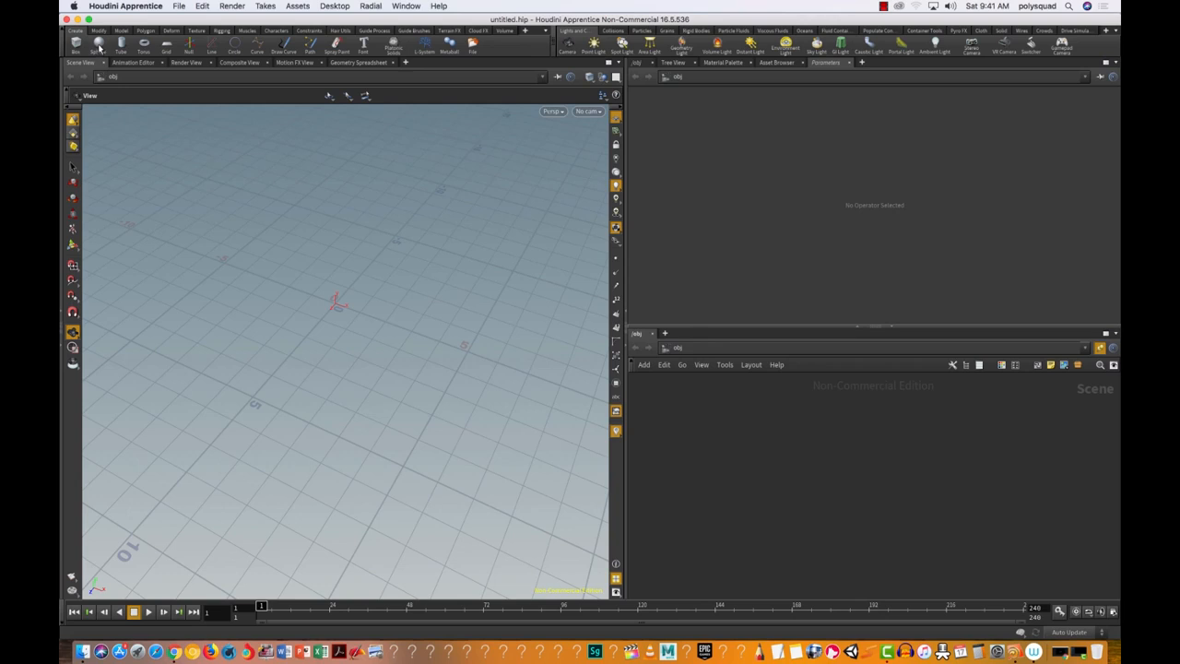
# Create a polygon sphere object at the scene origin.
pyautogui.press('Return')
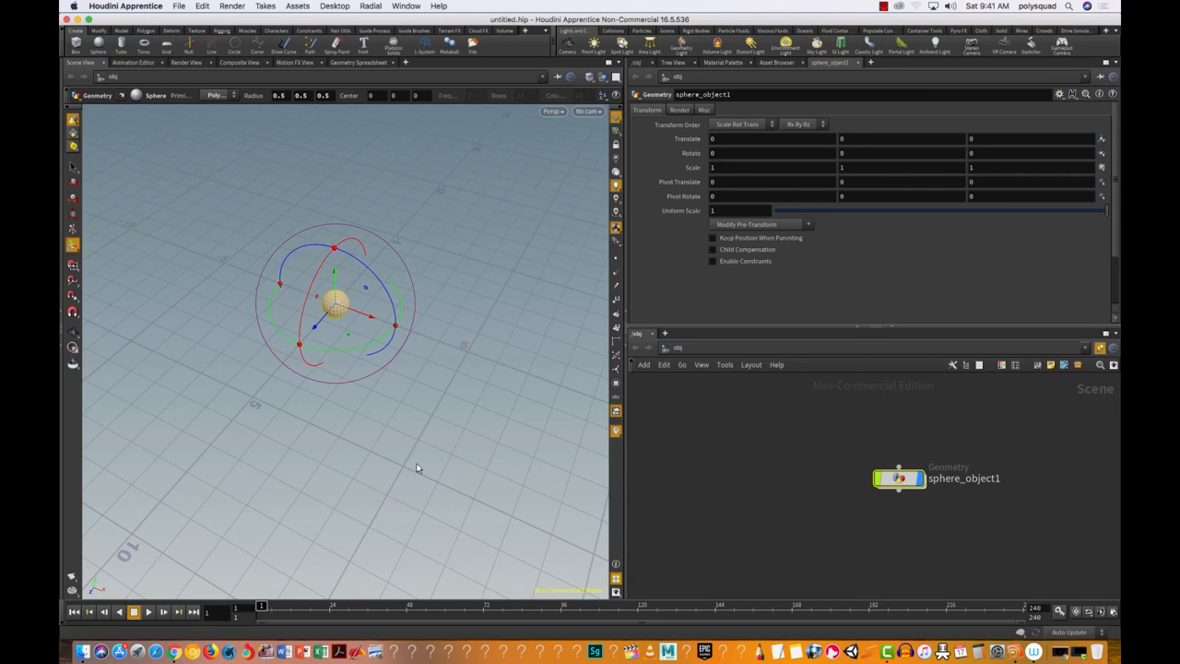
pyautogui.press('Escape')
# Examine the sphere in the perspective view from different angles and distances by tumbling, dollying and panning.
pyautogui.moveTo(401, 414); pyautogui.dragTo(462, 343)
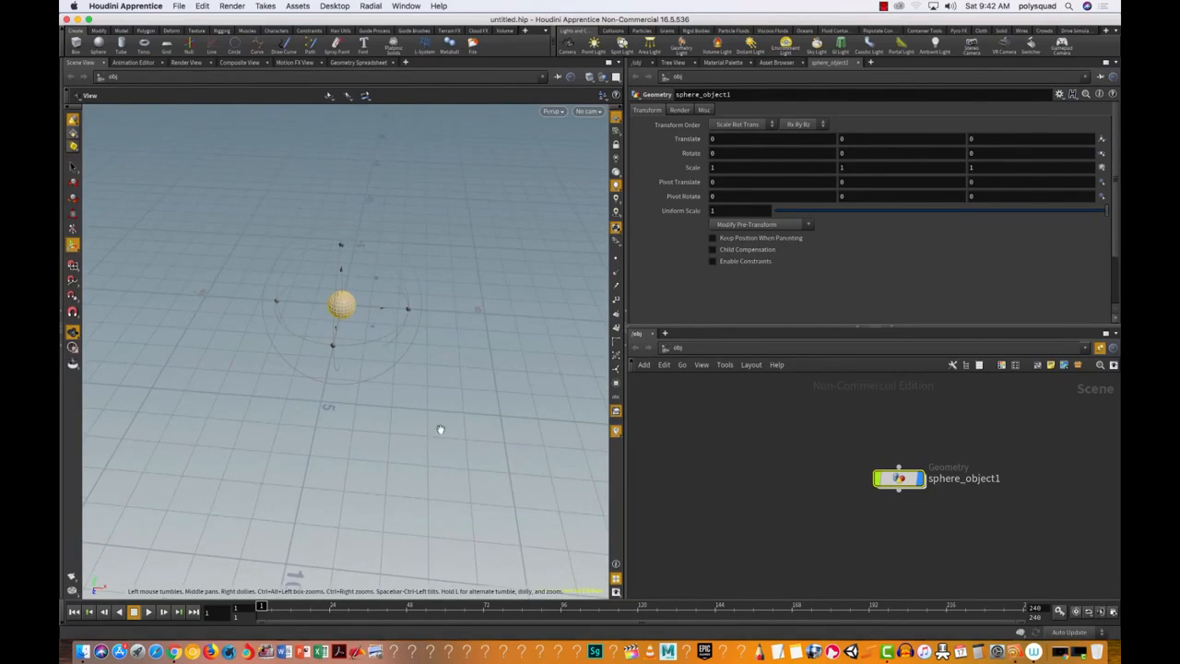
pyautogui.press('Return')
pyautogui.press('Escape')
pyautogui.moveTo(436, 398); pyautogui.dragTo(502, 407, button='right')
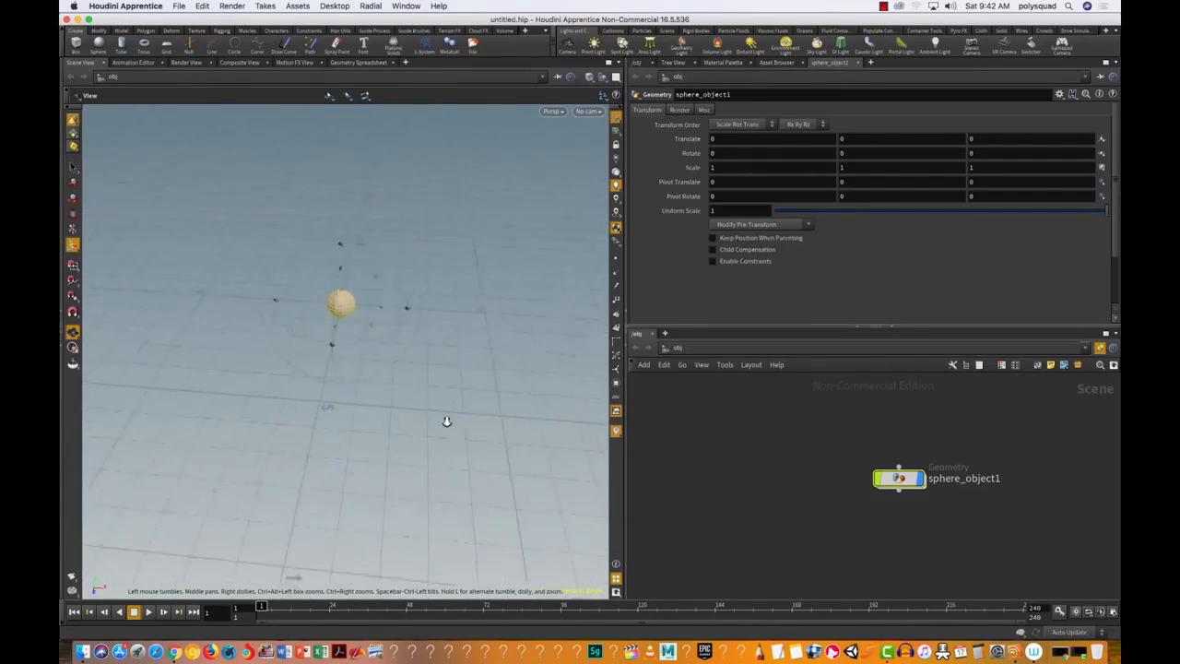
pyautogui.moveTo(384, 453); pyautogui.dragTo(416, 441, button='right')
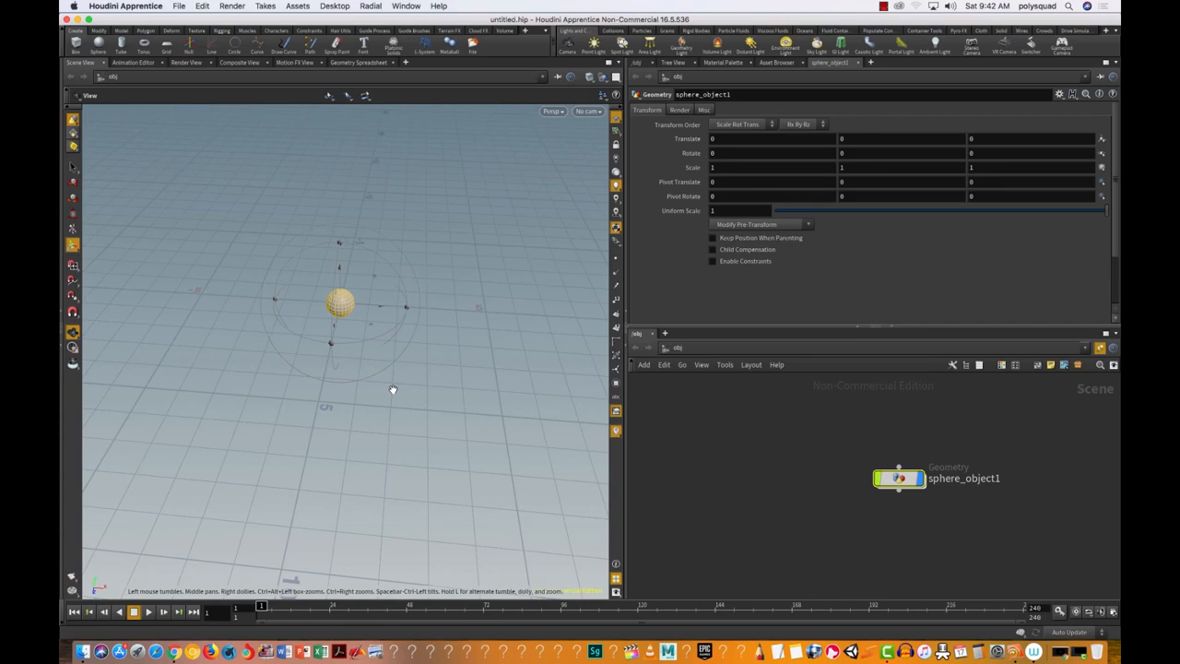
pyautogui.moveTo(422, 392); pyautogui.dragTo(423, 403, button='middle')
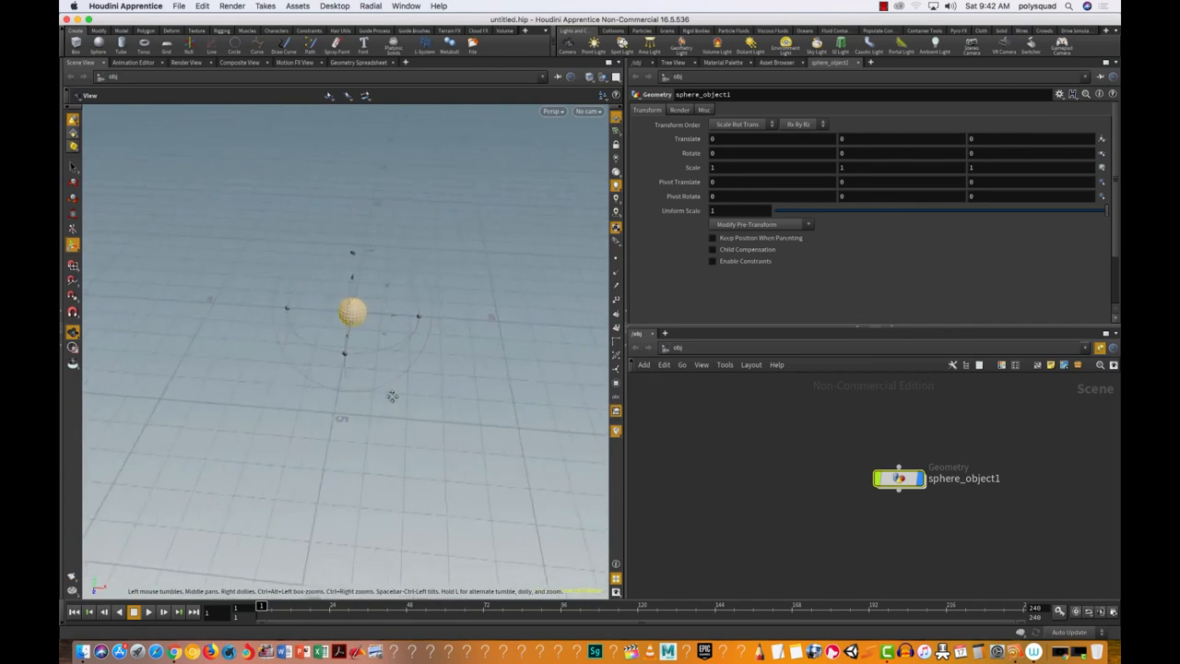
pyautogui.moveTo(433, 350); pyautogui.dragTo(391, 421, button='middle')
pyautogui.press('Return')
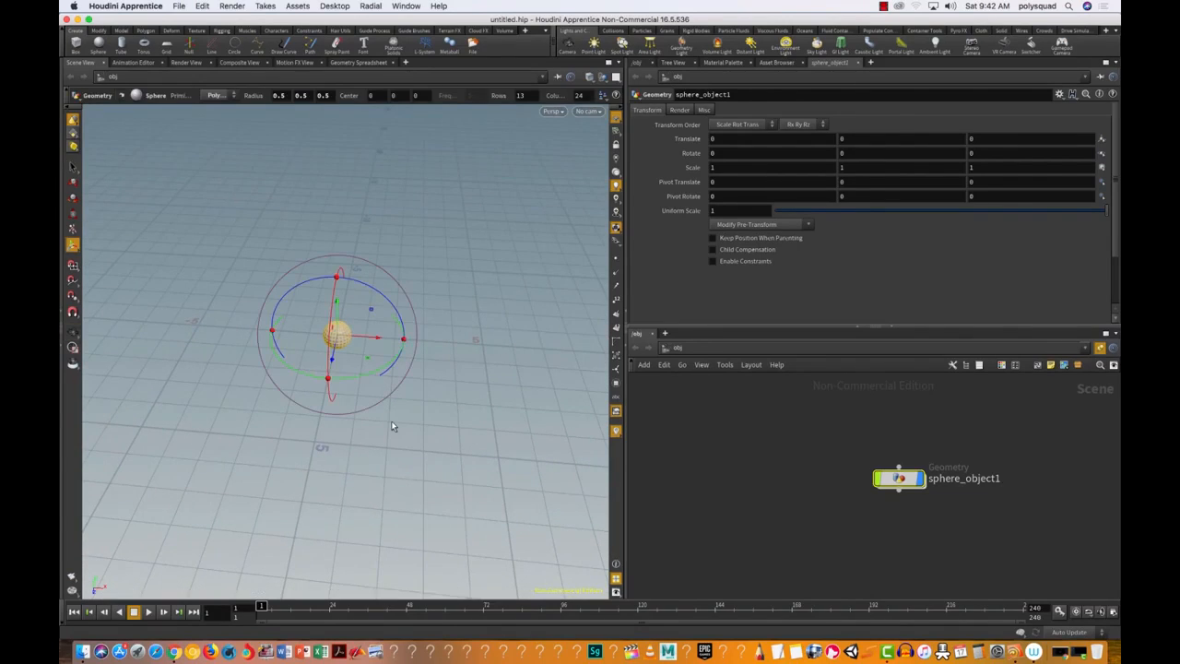
pyautogui.press('Escape')
pyautogui.moveTo(393, 427); pyautogui.dragTo(443, 418)
pyautogui.moveTo(394, 452); pyautogui.dragTo(342, 479)
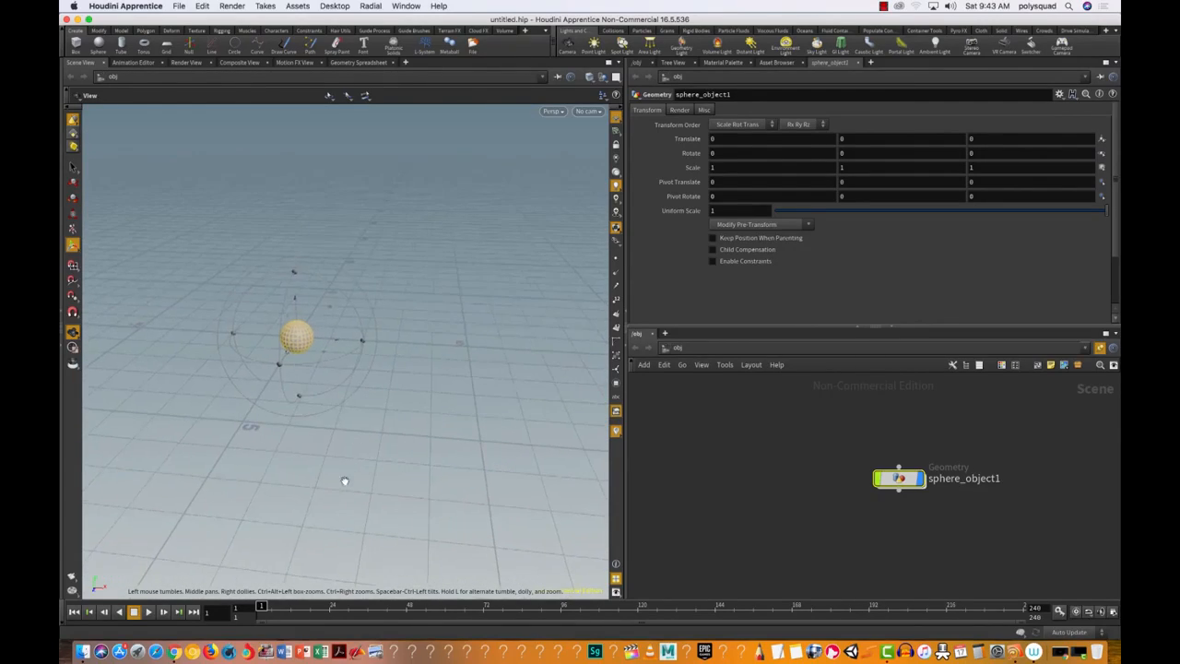
pyautogui.press('Return')
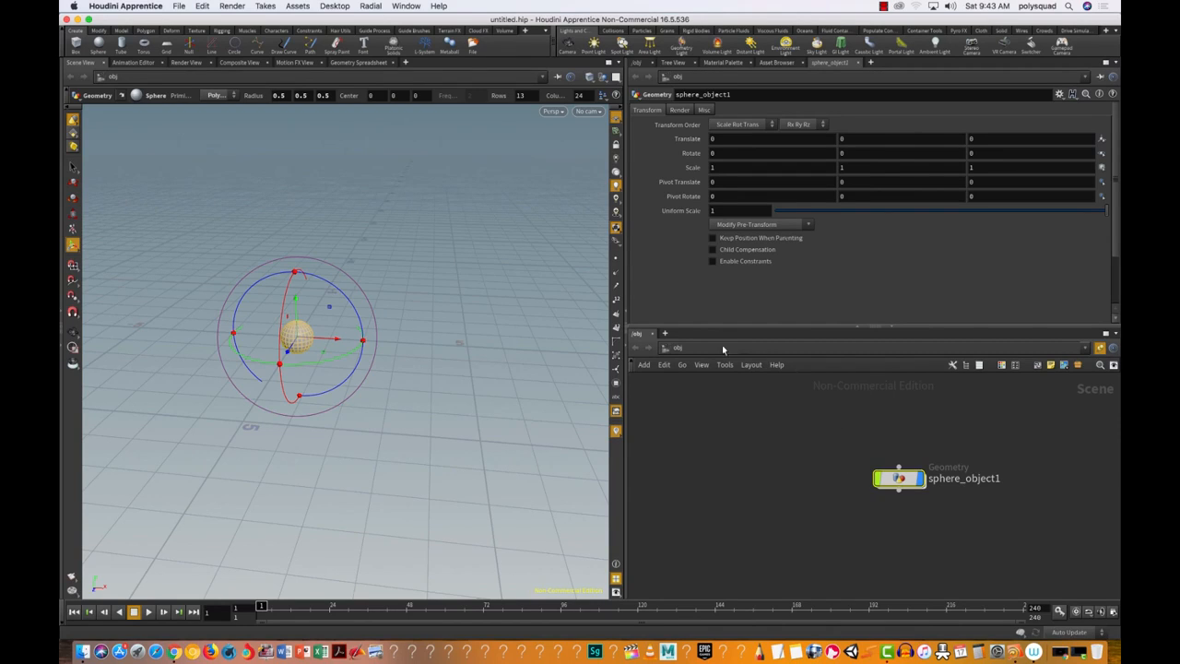
# Reposition the sphere_object1 node in the object network, deselect it and select it again.
pyautogui.moveTo(817, 430); pyautogui.dragTo(991, 551)
pyautogui.moveTo(904, 482)
pyautogui.moveTo(904, 483); pyautogui.dragTo(850, 471)
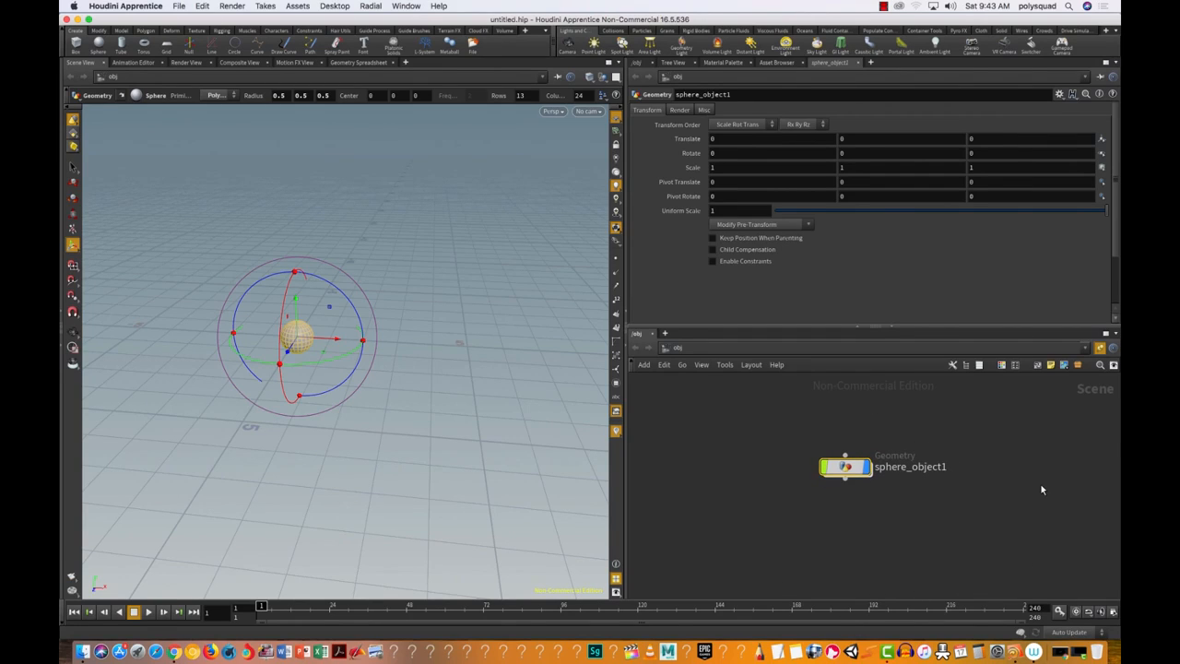
pyautogui.hscroll(1, 1098, 400)
pyautogui.click(1097, 400)
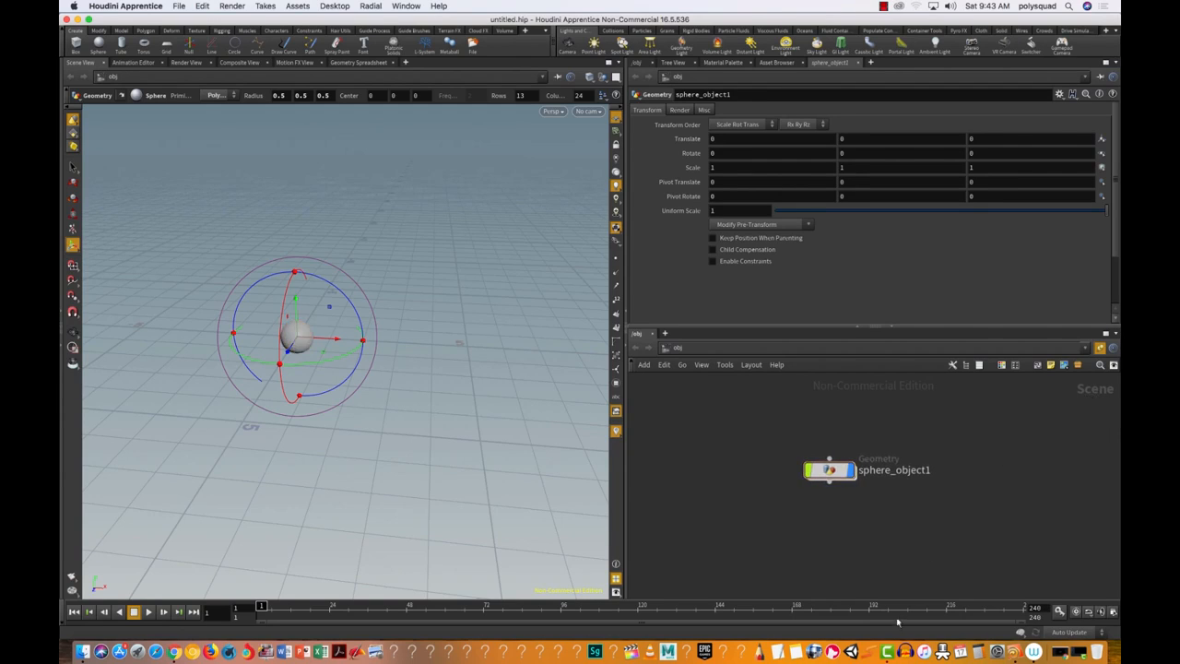
pyautogui.moveTo(752, 398); pyautogui.dragTo(904, 507)
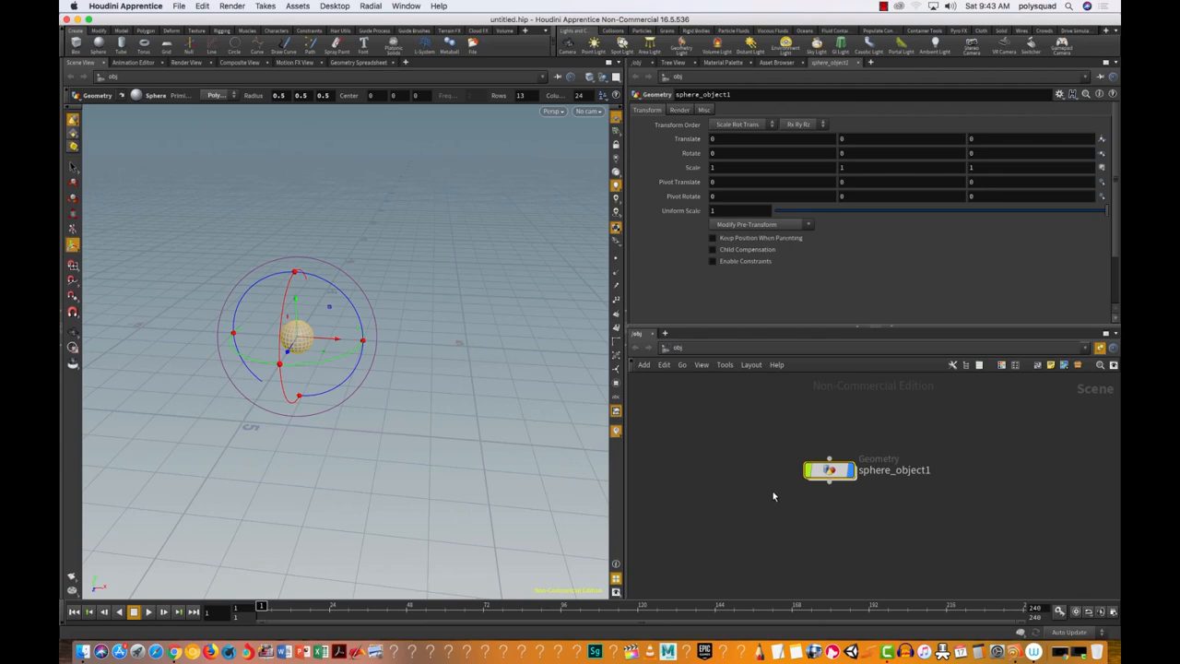
# Add a sticky note to the object network containing the sphere_object1 node.
pyautogui.keyDown('alt'); pyautogui.moveTo(885, 531); pyautogui.dragTo(856, 500, button='right'); pyautogui.keyUp('alt')
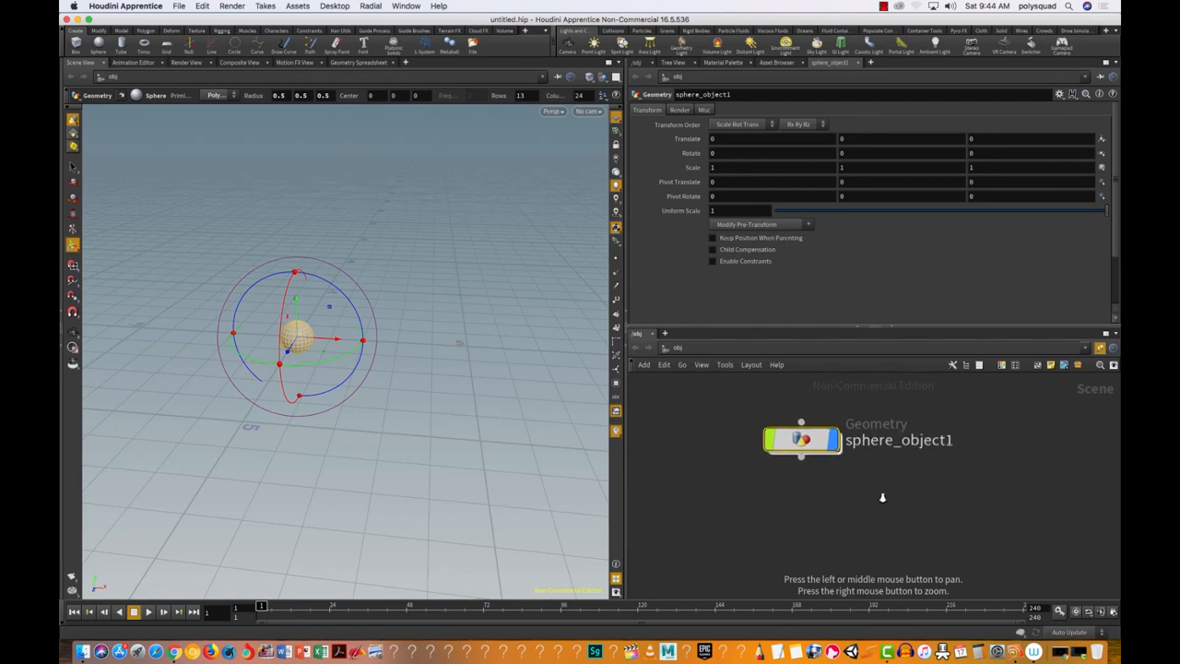
pyautogui.moveTo(857, 517); pyautogui.dragTo(955, 504)
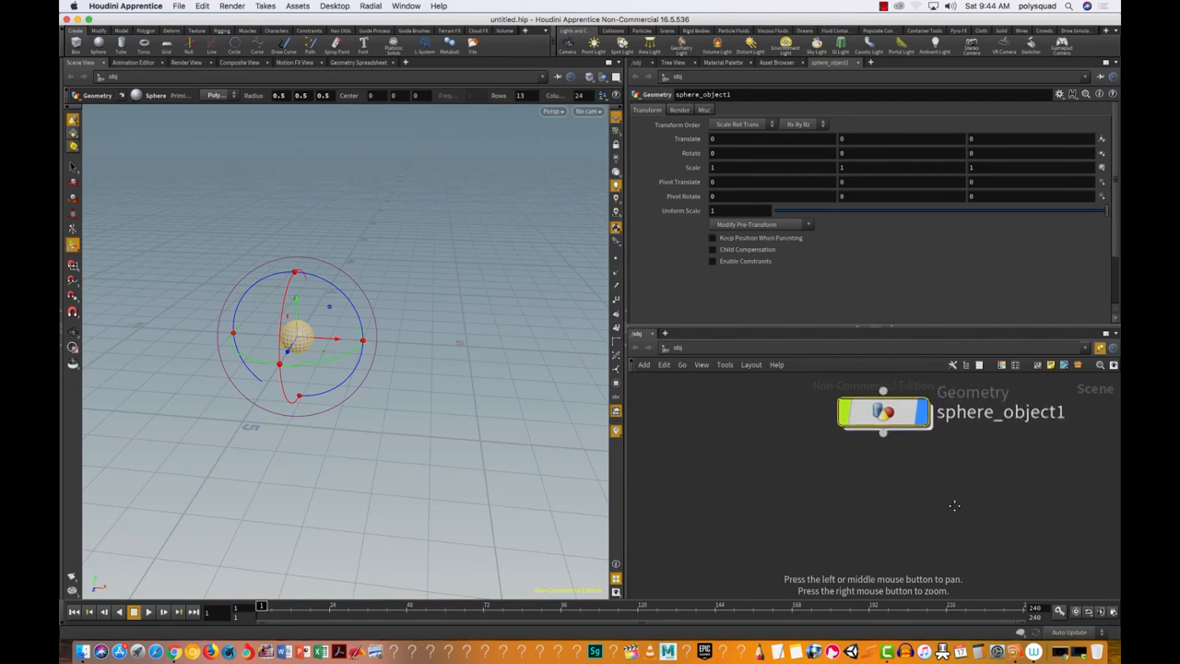
pyautogui.moveTo(850, 523); pyautogui.dragTo(908, 542)
pyautogui.moveTo(868, 513); pyautogui.dragTo(832, 524, button='right')
pyautogui.moveTo(832, 524); pyautogui.dragTo(851, 503)
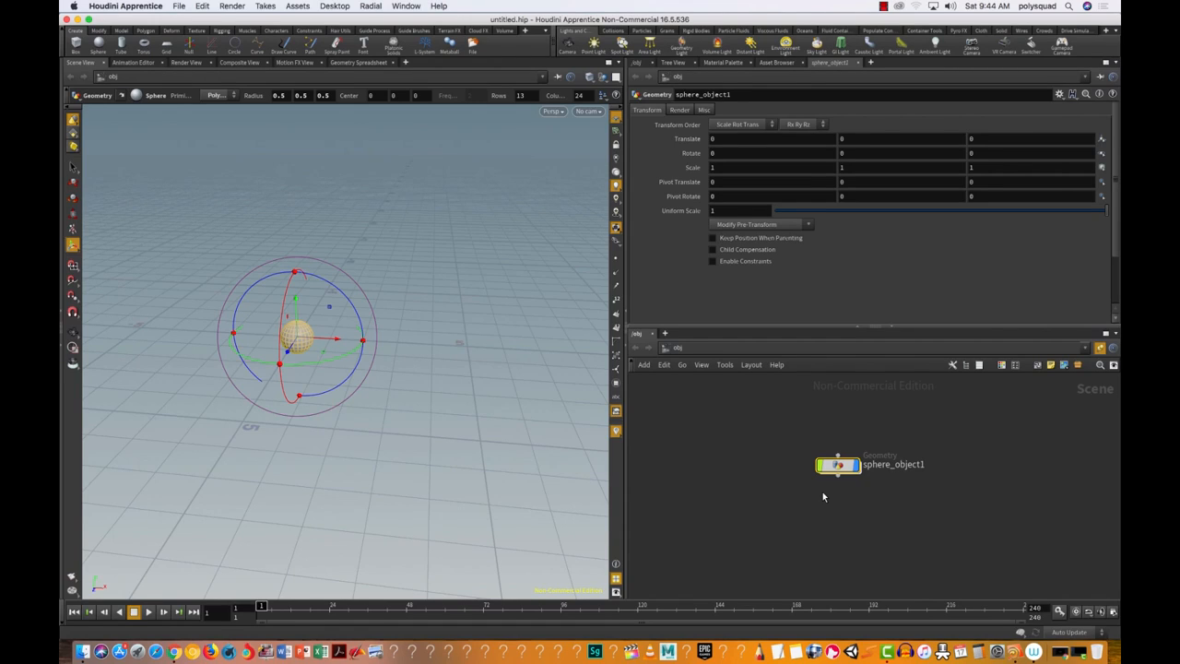
pyautogui.click(1050, 365)
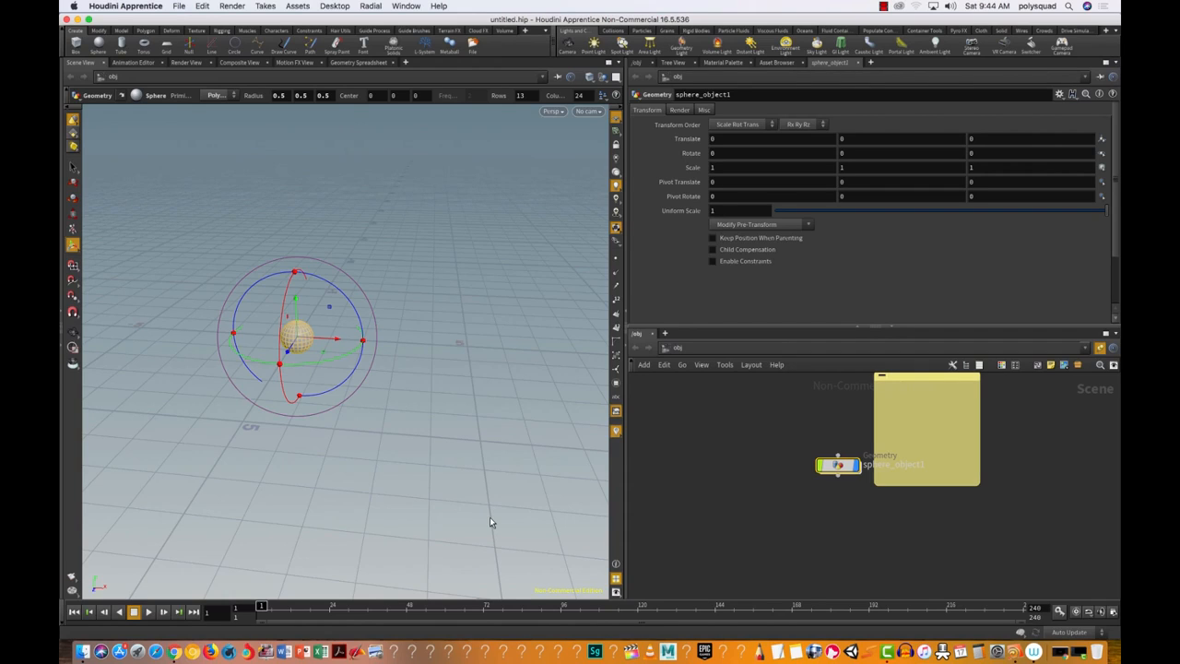
# Search macOS for "magni", enable "Use keyboard shortcuts to zoom" in the Accessibility Zoom settings, and return to Houdini.
pyautogui.press('super+space')
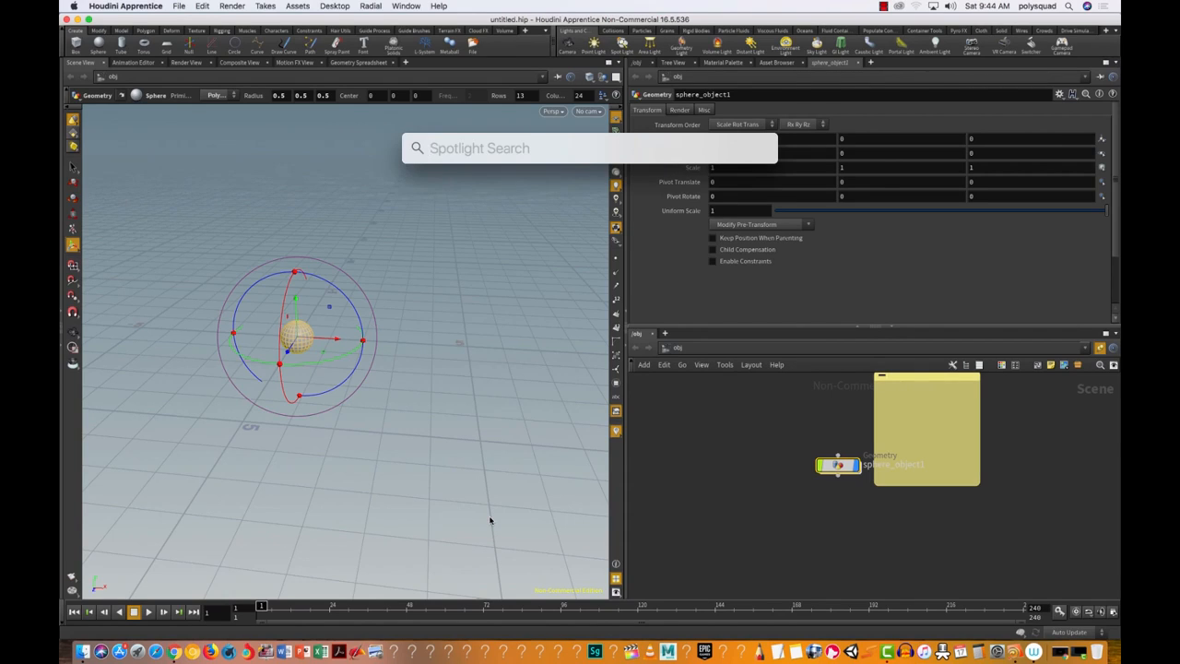
pyautogui.write('mag')
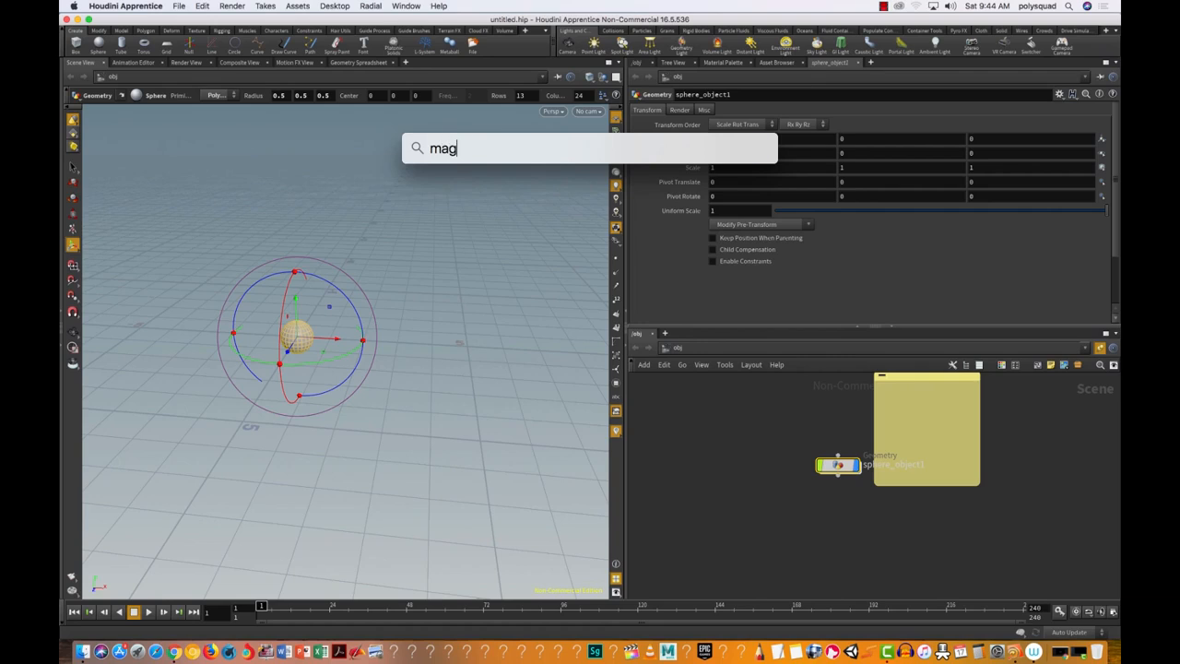
pyautogui.write('ni')
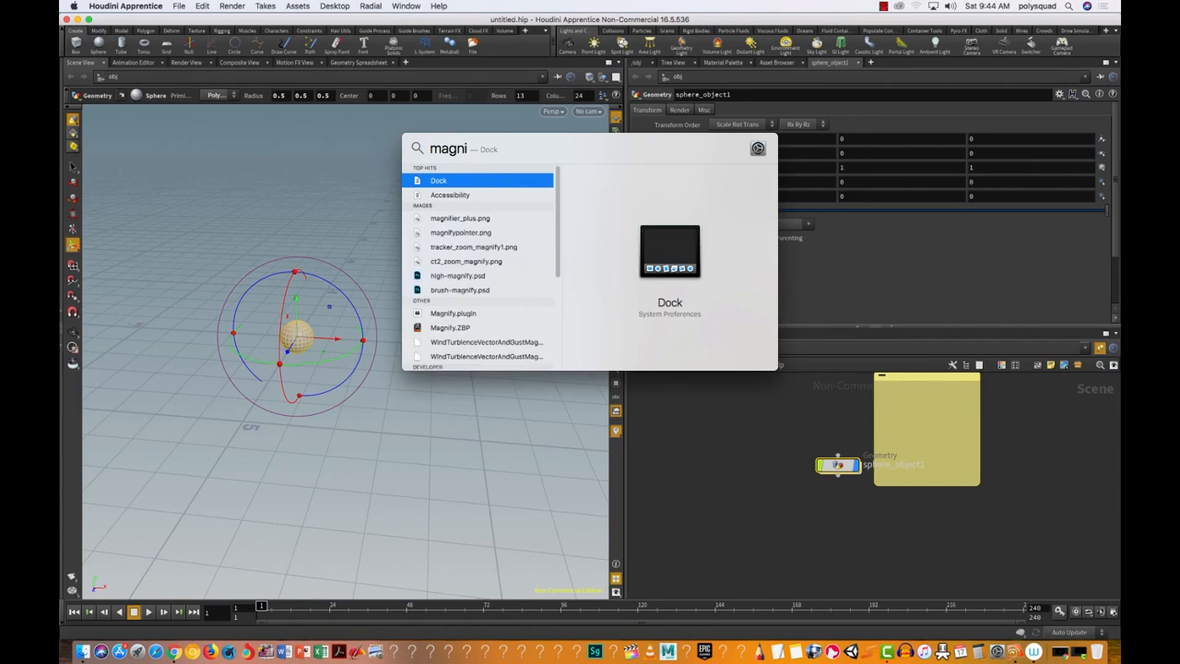
pyautogui.click(464, 196)
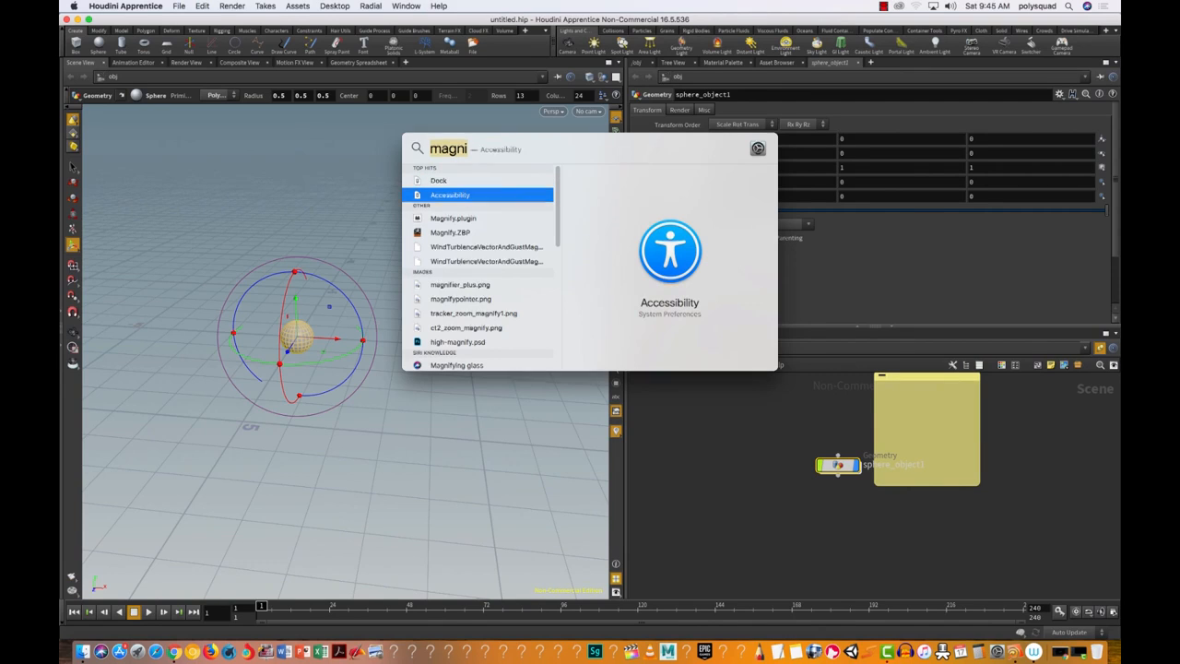
pyautogui.press('Return')
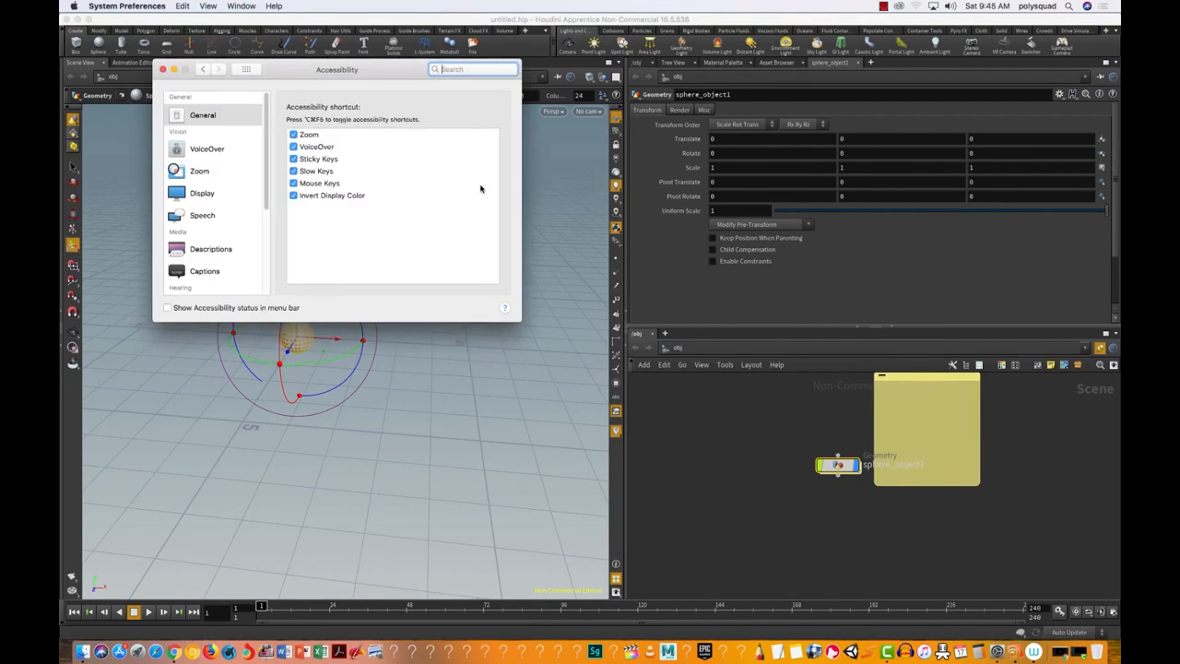
pyautogui.click(201, 174)
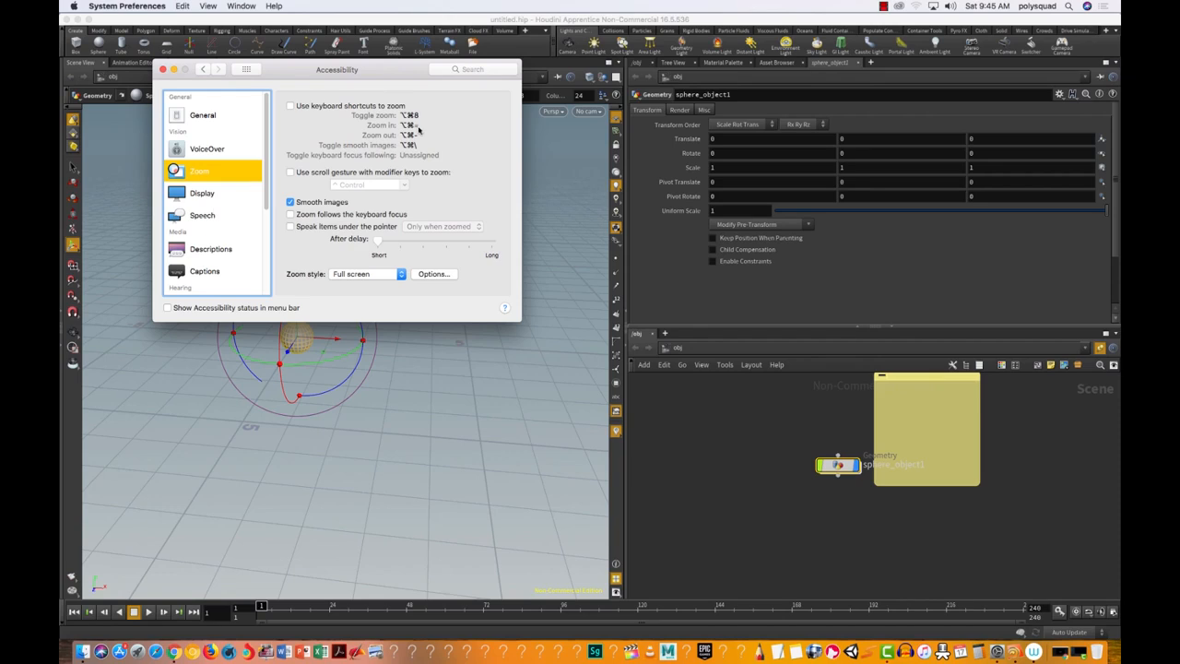
pyautogui.click(290, 106)
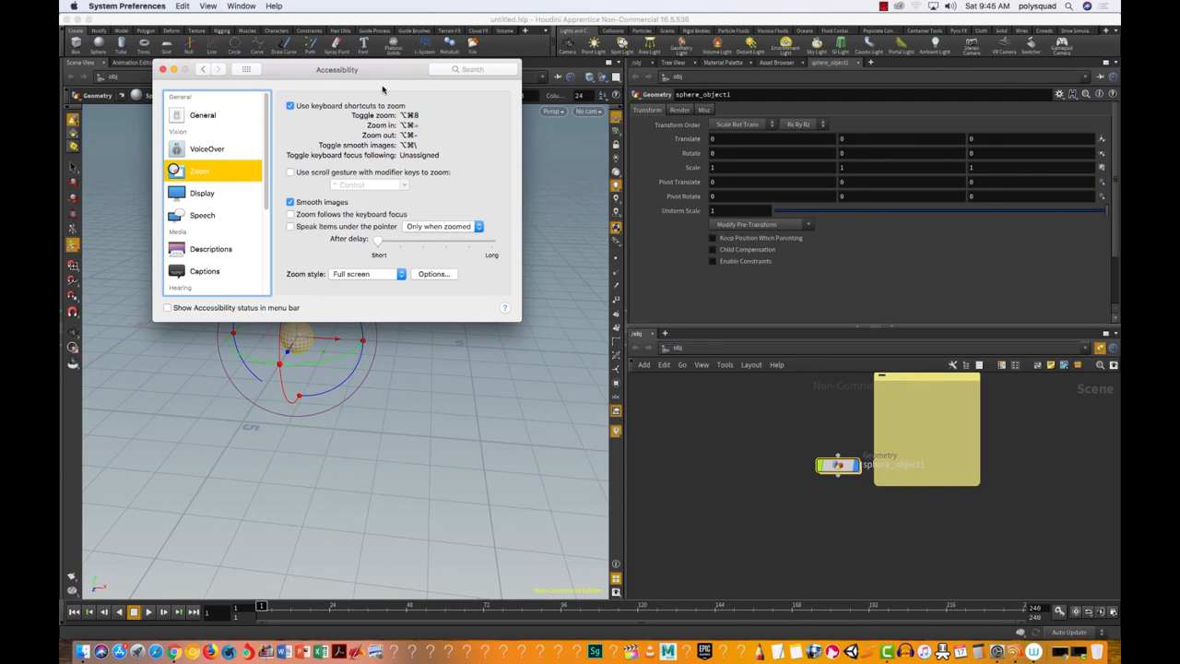
pyautogui.click(711, 517)
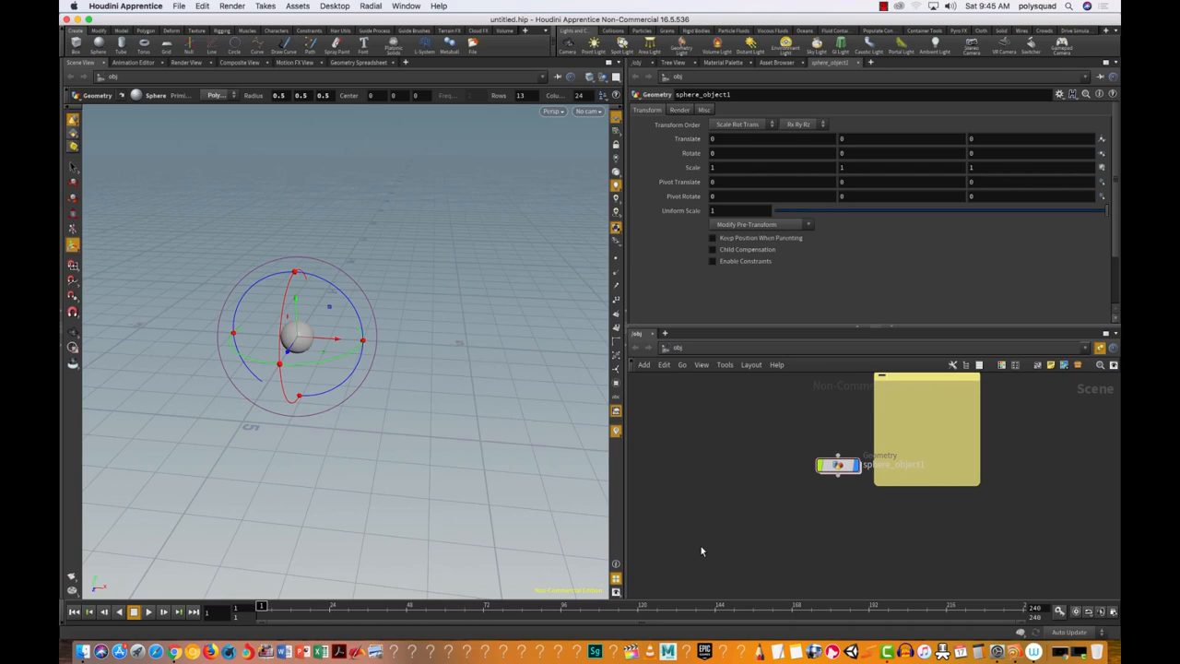
# Reopen the macOS Accessibility Zoom settings to review the zoom shortcuts, and go back to Houdini.
pyautogui.press('super+space')
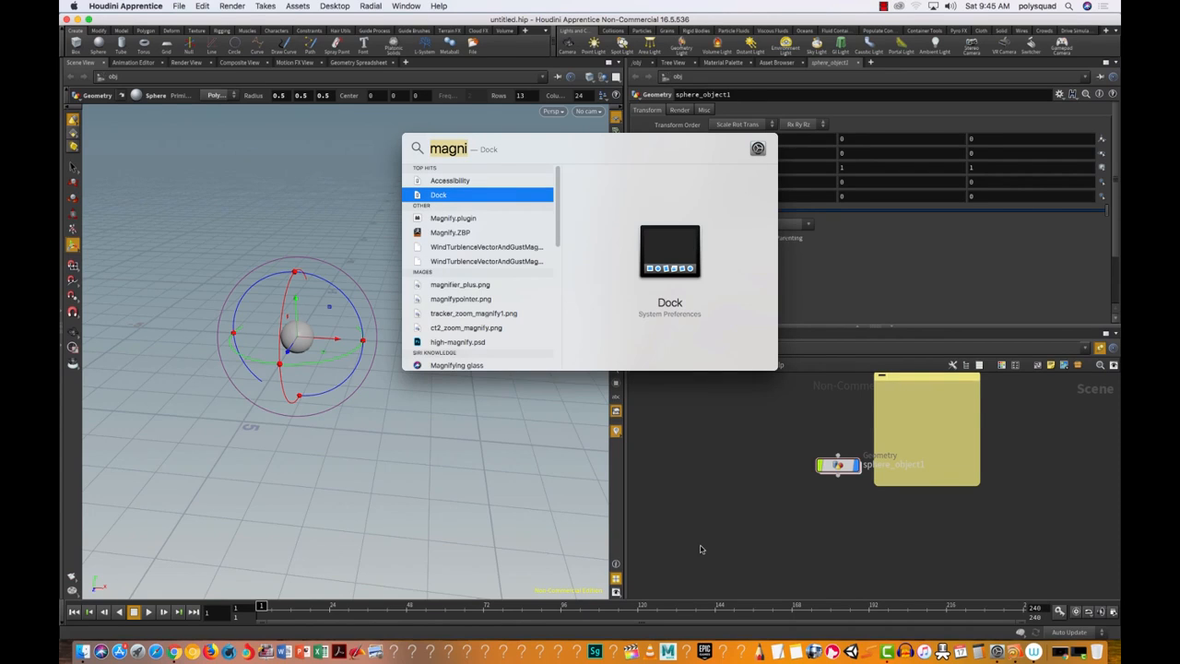
pyautogui.click(457, 181)
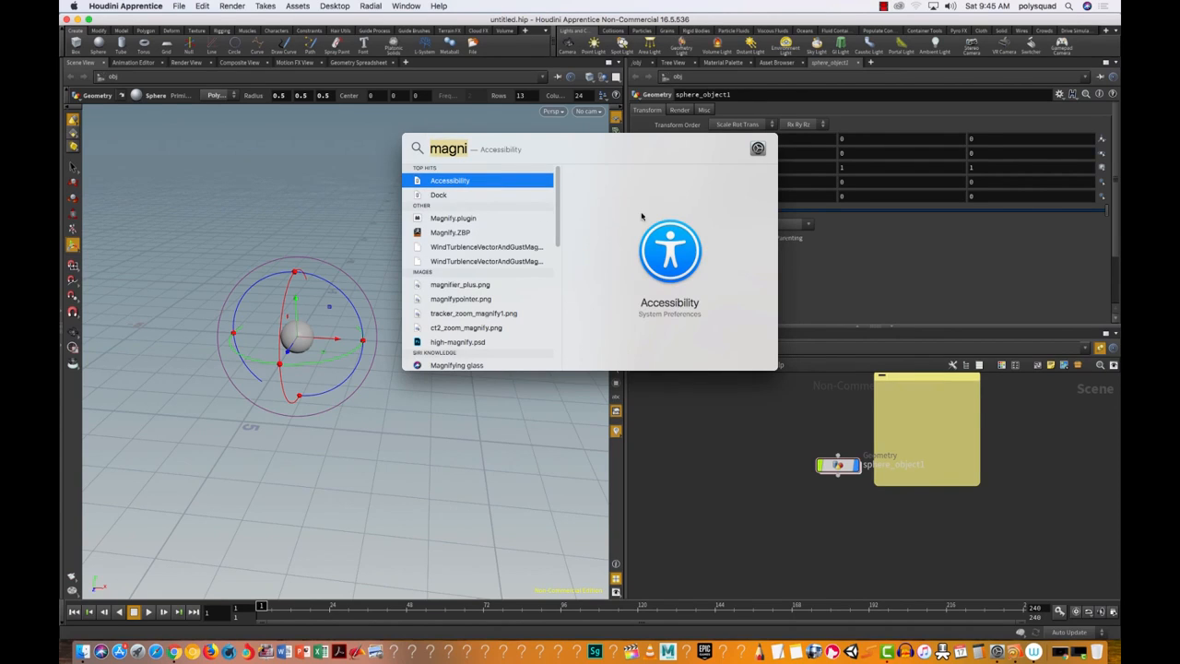
pyautogui.press('Return')
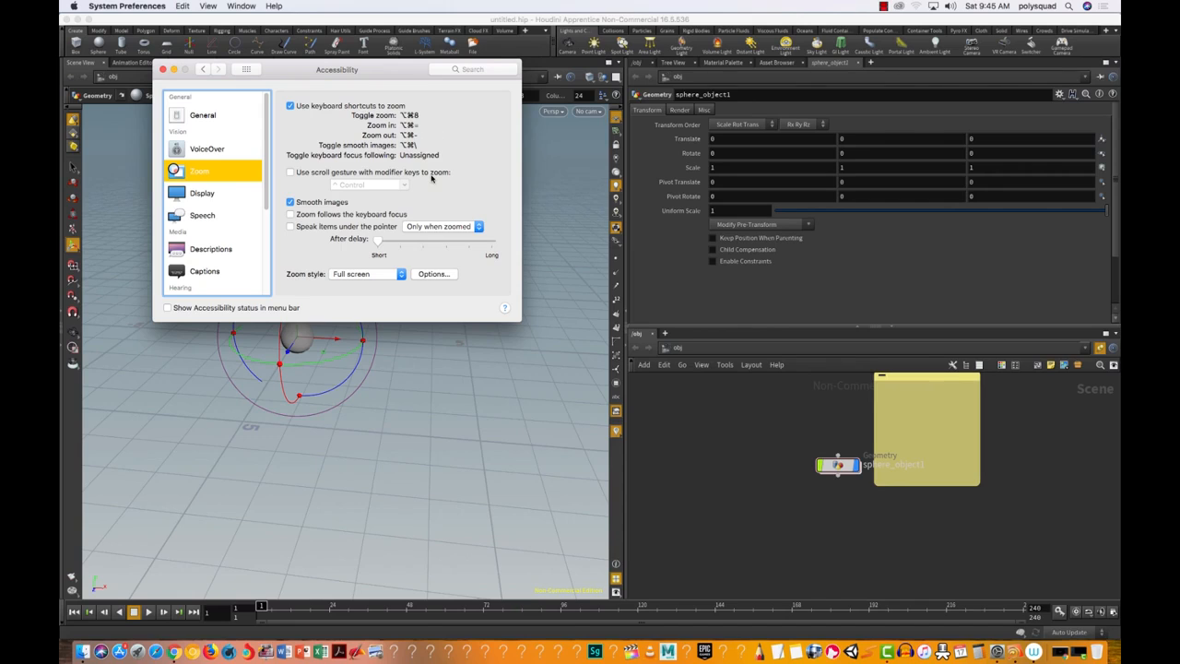
pyautogui.click(674, 513)
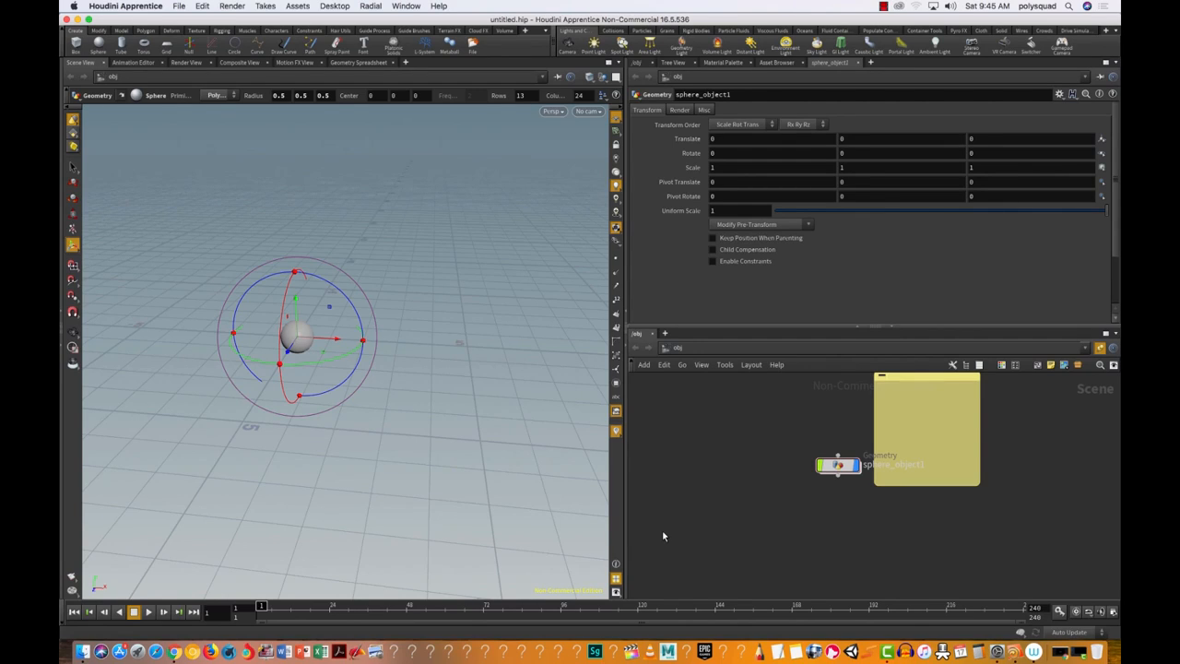
# Enlarge the network pane upward and move the sphere_object1 node clear of the sticky note.
pyautogui.moveTo(876, 325); pyautogui.dragTo(878, 271)
pyautogui.moveTo(791, 387); pyautogui.dragTo(846, 483)
pyautogui.moveTo(838, 444); pyautogui.dragTo(764, 437)
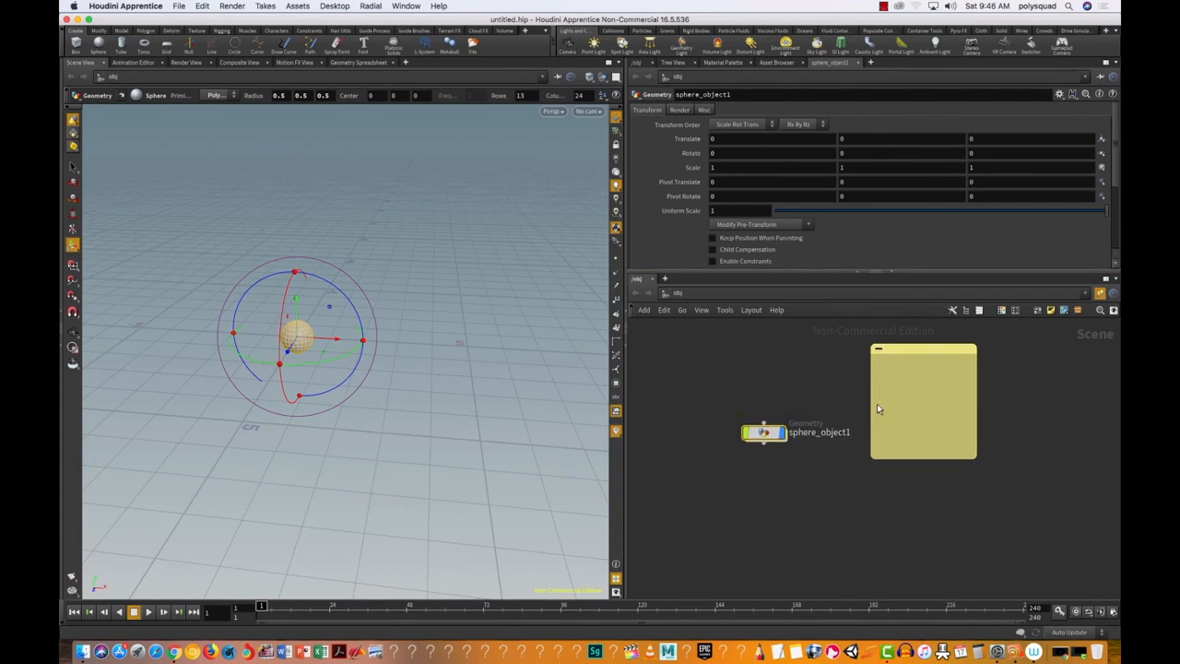
# Enter the text "dhsjdfhjs" in the sticky note, and delete the note from the network.
pyautogui.click(900, 383)
pyautogui.write('dhsjdfhjs')
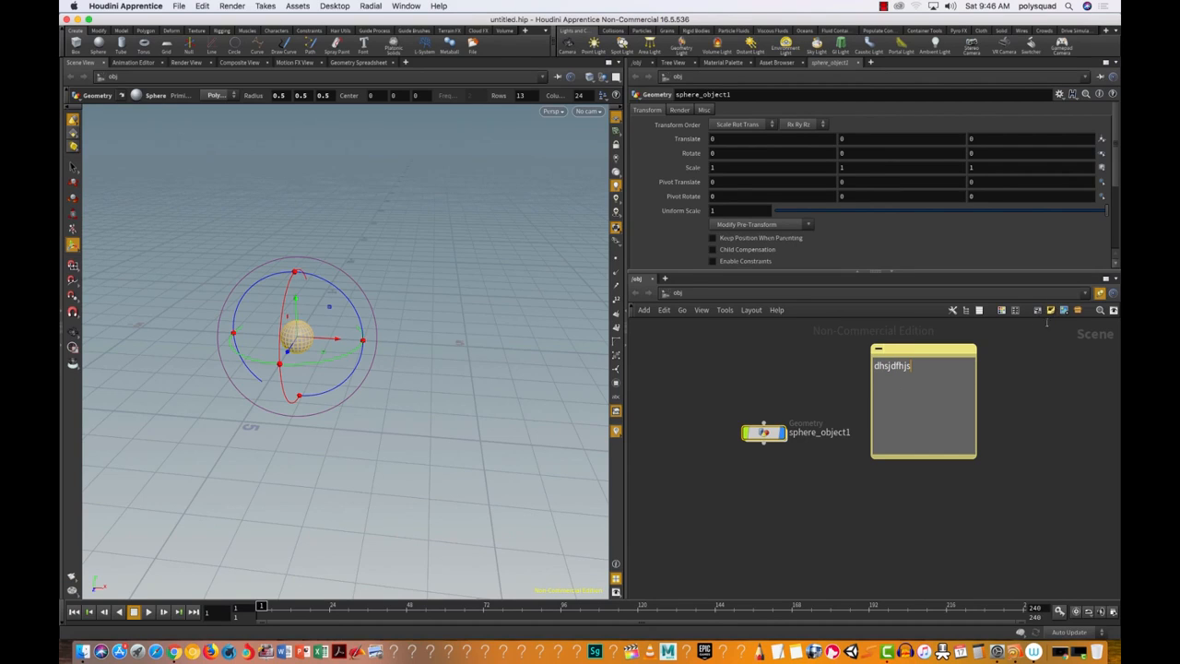
pyautogui.click(1022, 510)
pyautogui.moveTo(1021, 510); pyautogui.dragTo(844, 327)
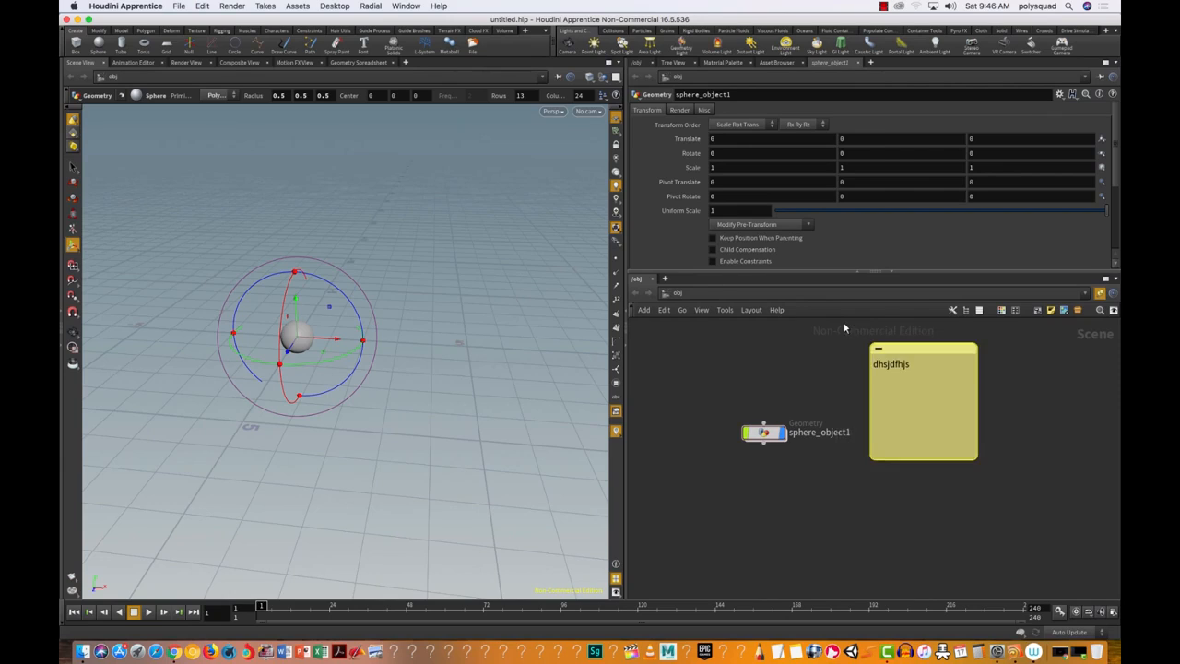
pyautogui.press('Delete')
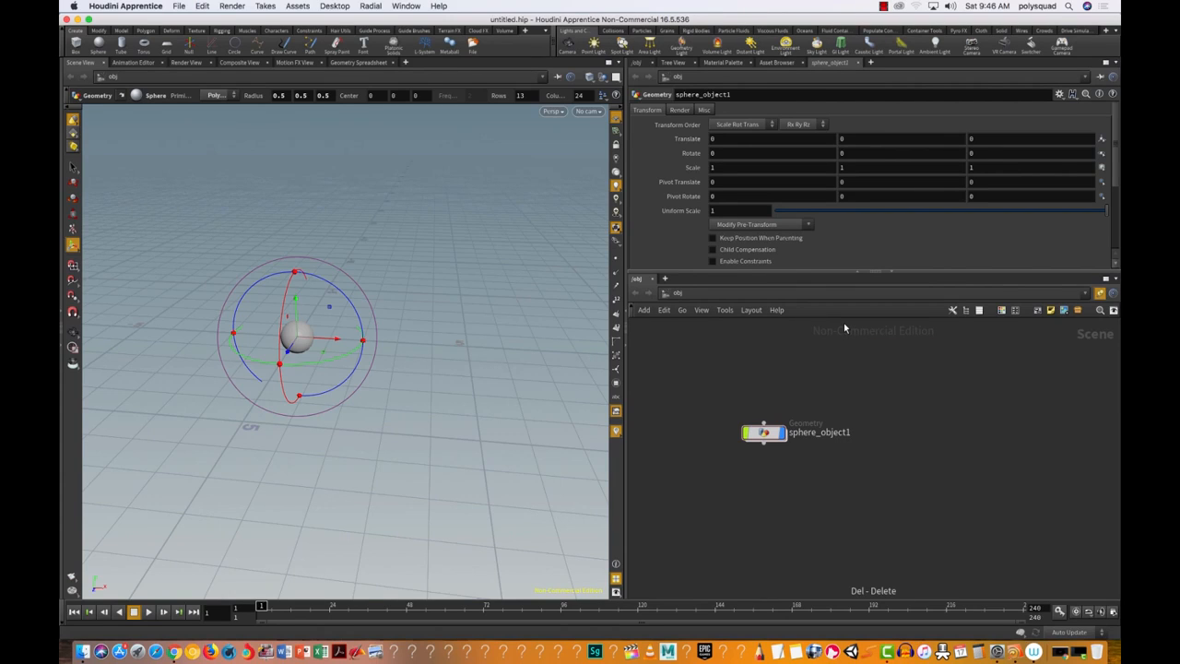
# Move the sphere slightly off the origin to about 0.001, -0.015, 0.006 in the viewport, and select the sphere_object1 node.
pyautogui.moveTo(723, 391); pyautogui.dragTo(849, 527)
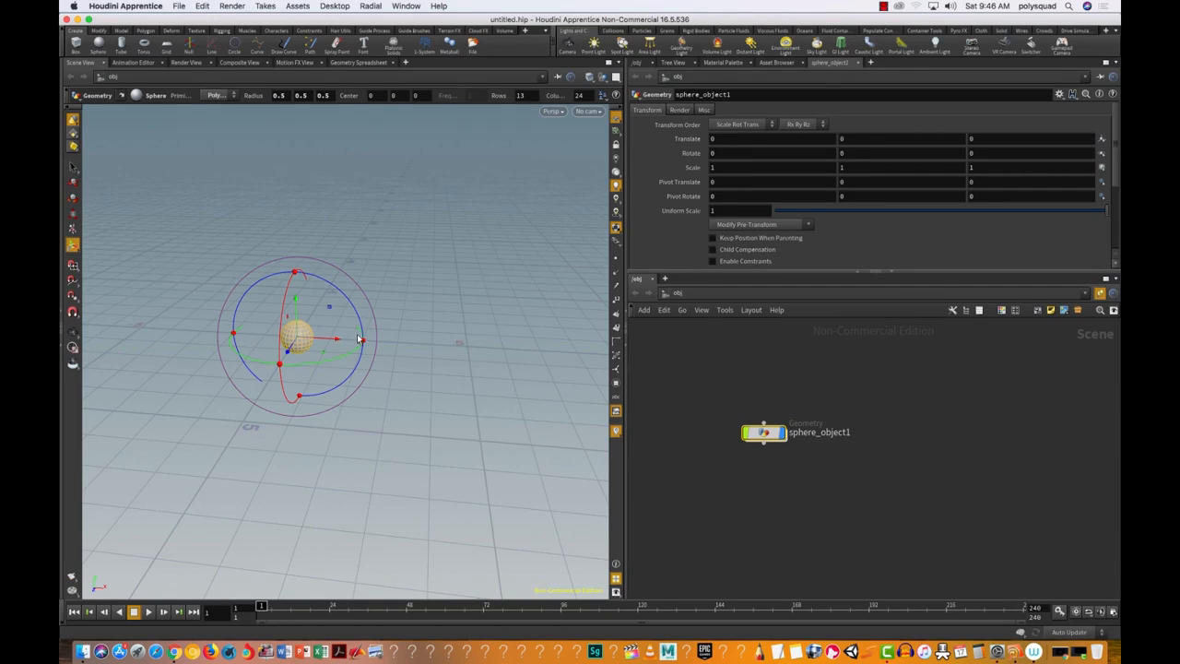
pyautogui.click(702, 496)
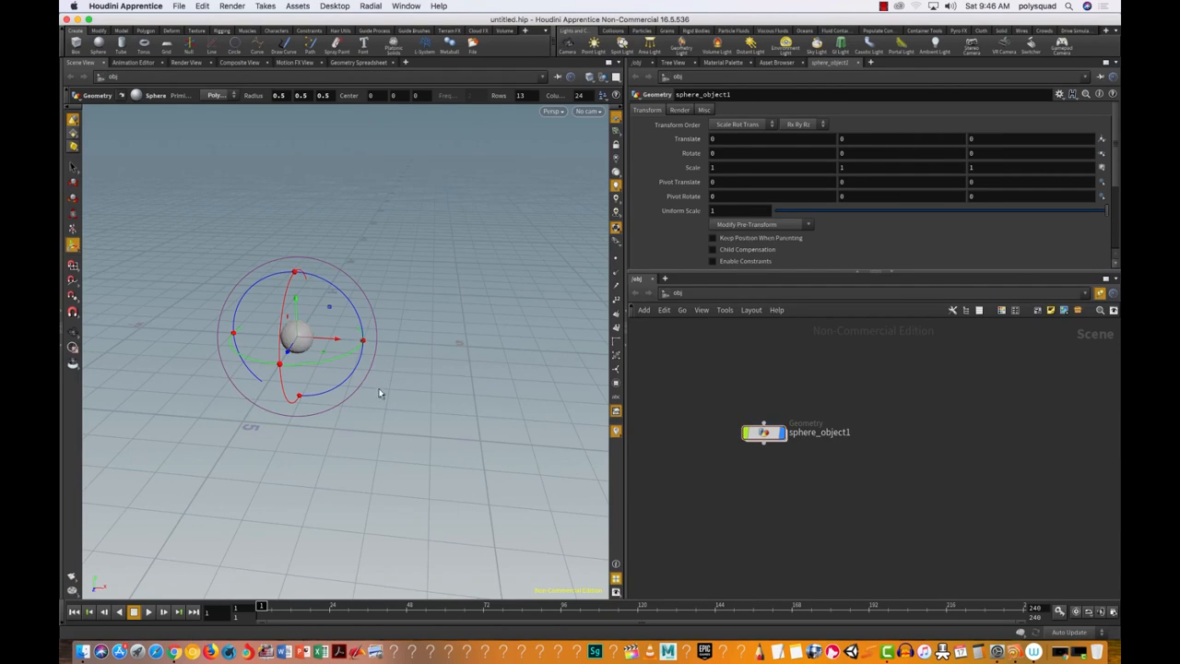
pyautogui.moveTo(308, 335); pyautogui.dragTo(309, 338)
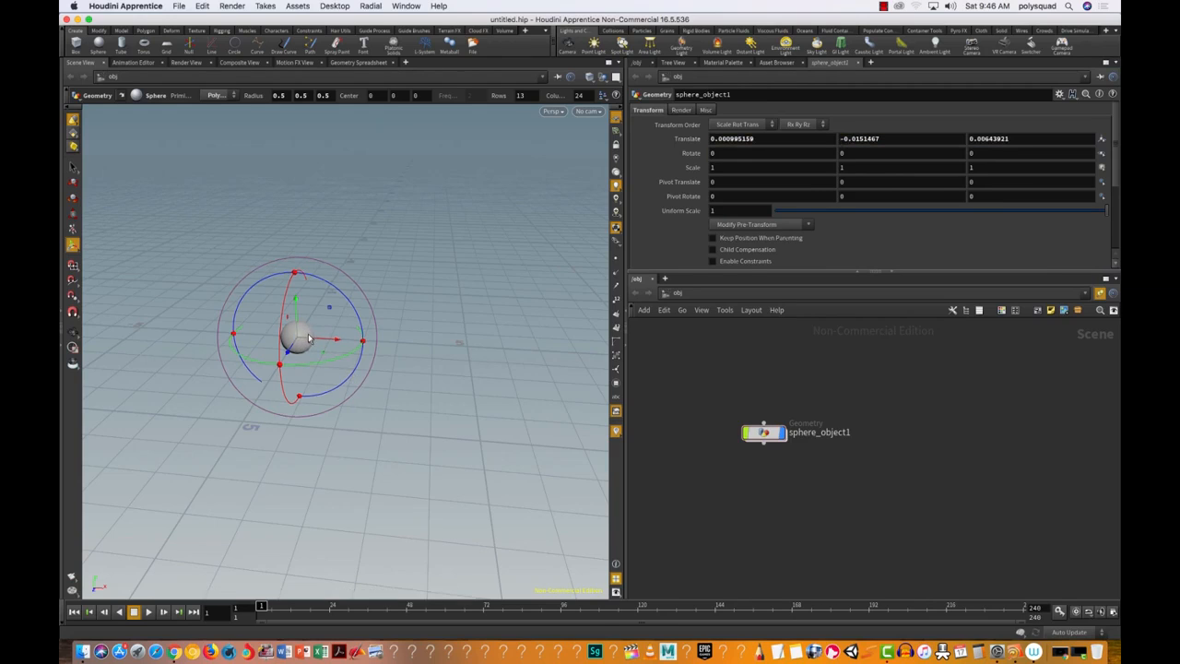
pyautogui.moveTo(818, 480); pyautogui.dragTo(717, 406)
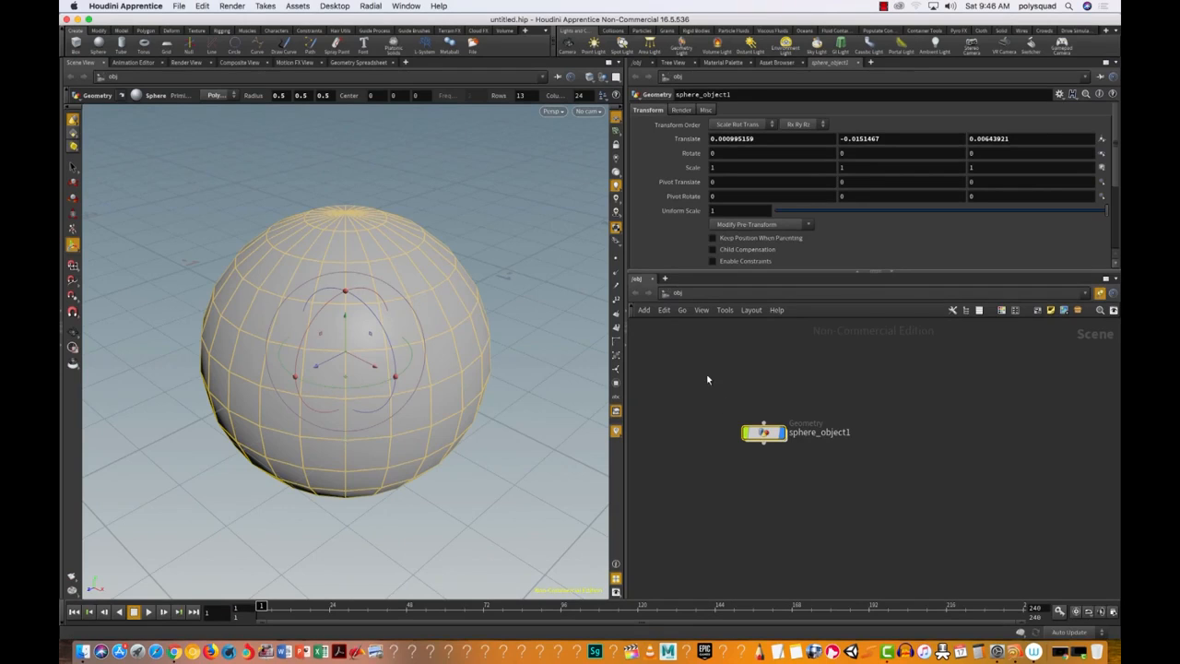
# Pan, zoom and reframe the network view around the sphere_object1 node, and select the node.
pyautogui.moveTo(707, 378); pyautogui.dragTo(803, 508)
pyautogui.hotkey('space', 'h')
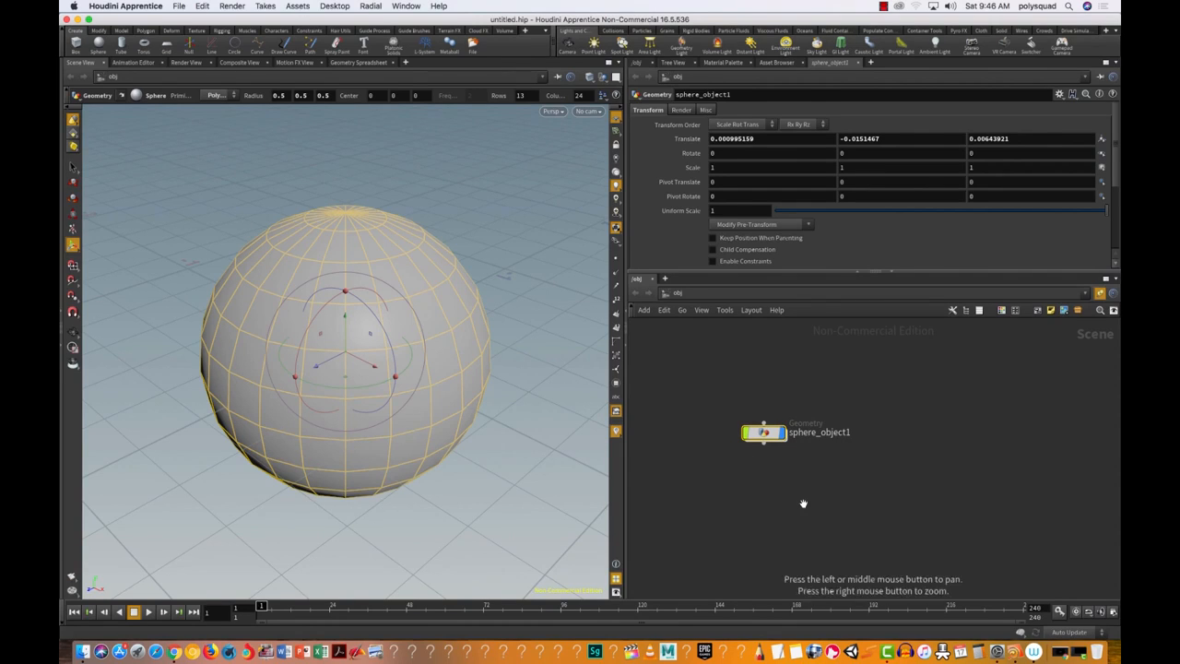
pyautogui.click(803, 509)
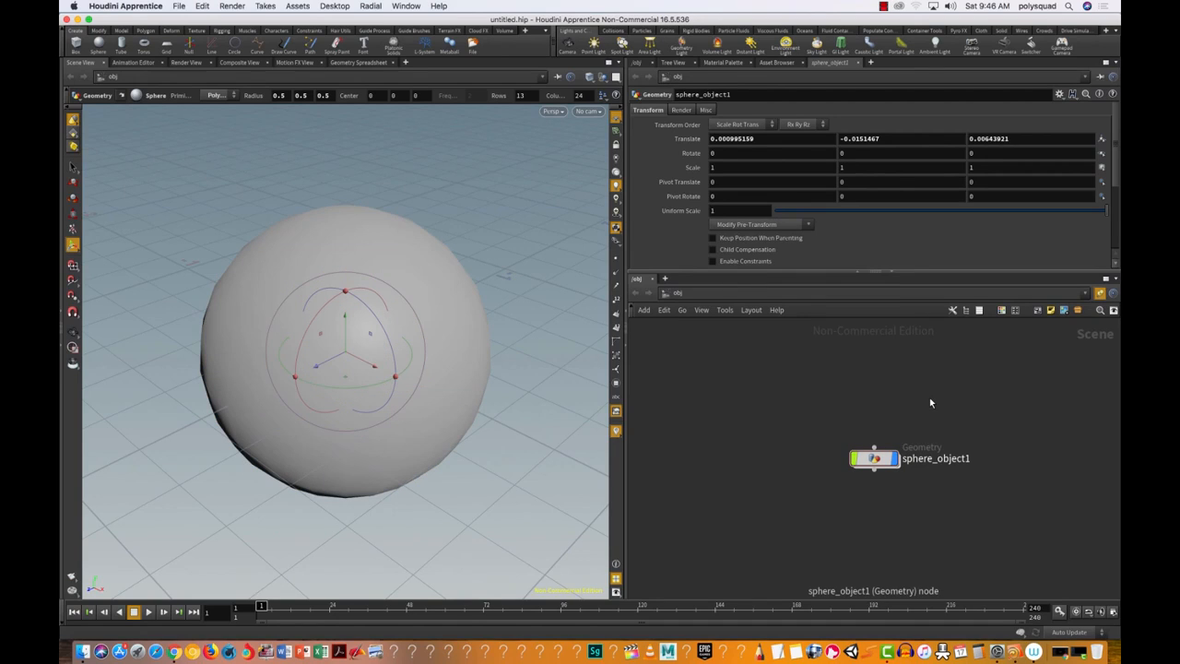
pyautogui.moveTo(932, 508); pyautogui.dragTo(854, 503)
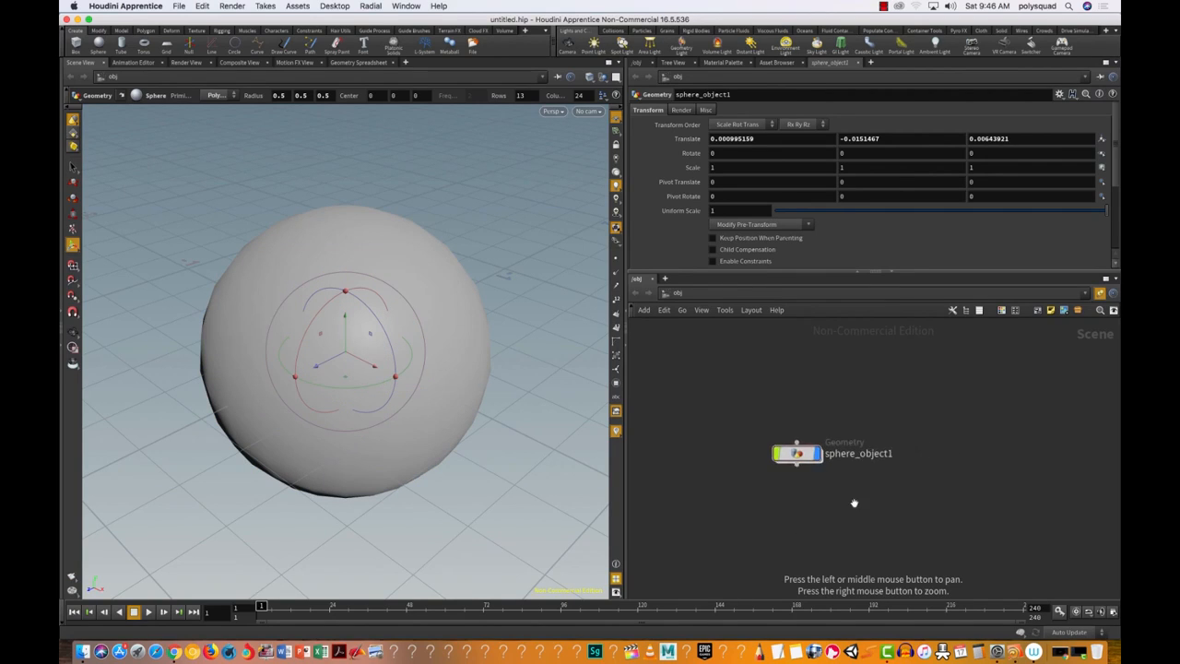
pyautogui.moveTo(875, 501); pyautogui.dragTo(662, 558, button='right')
pyautogui.press('h')
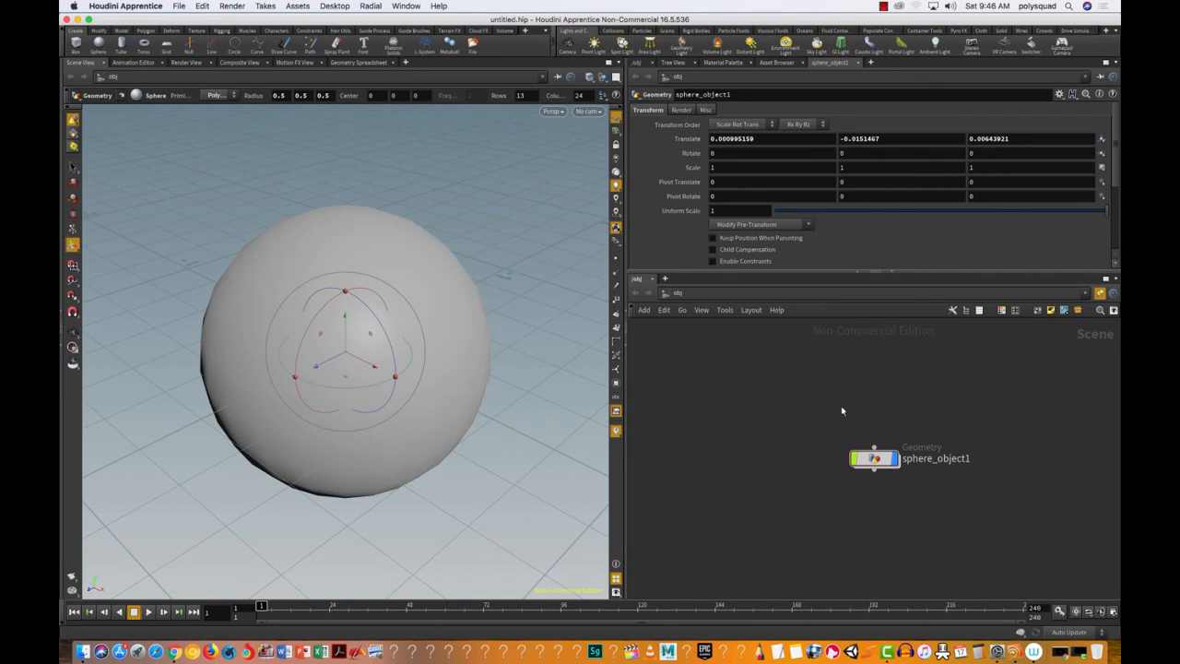
pyautogui.moveTo(809, 363); pyautogui.dragTo(988, 559)
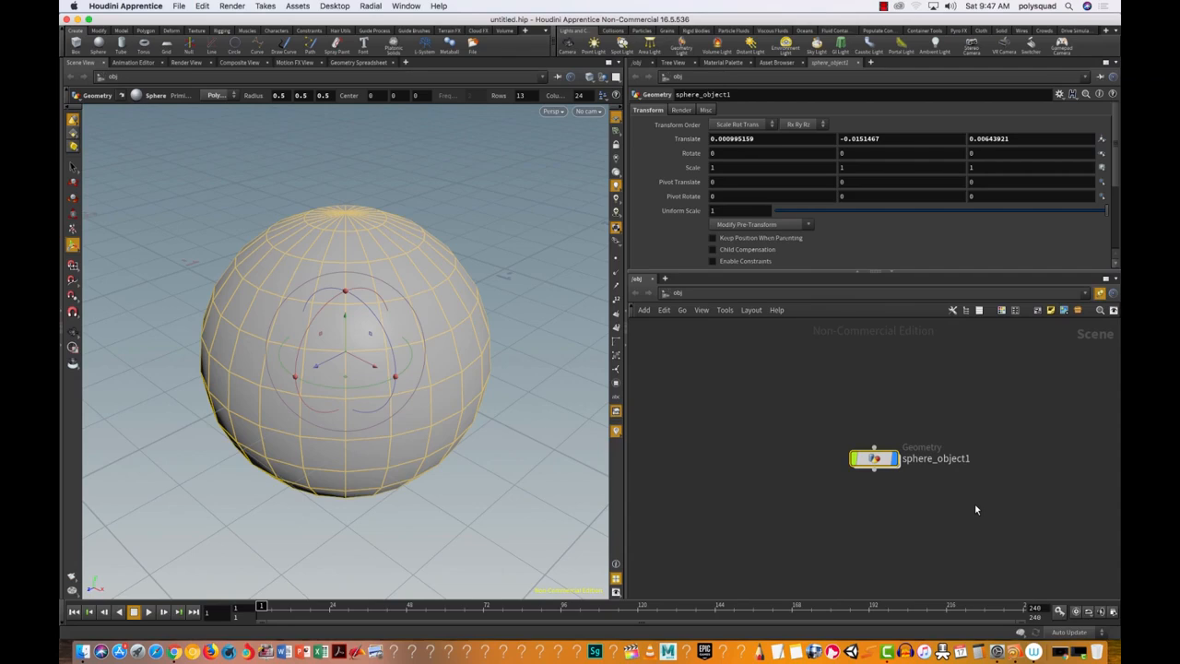
# Close every tab of the pane above the network, and widen the network editor relative to the viewport.
pyautogui.click(849, 64)
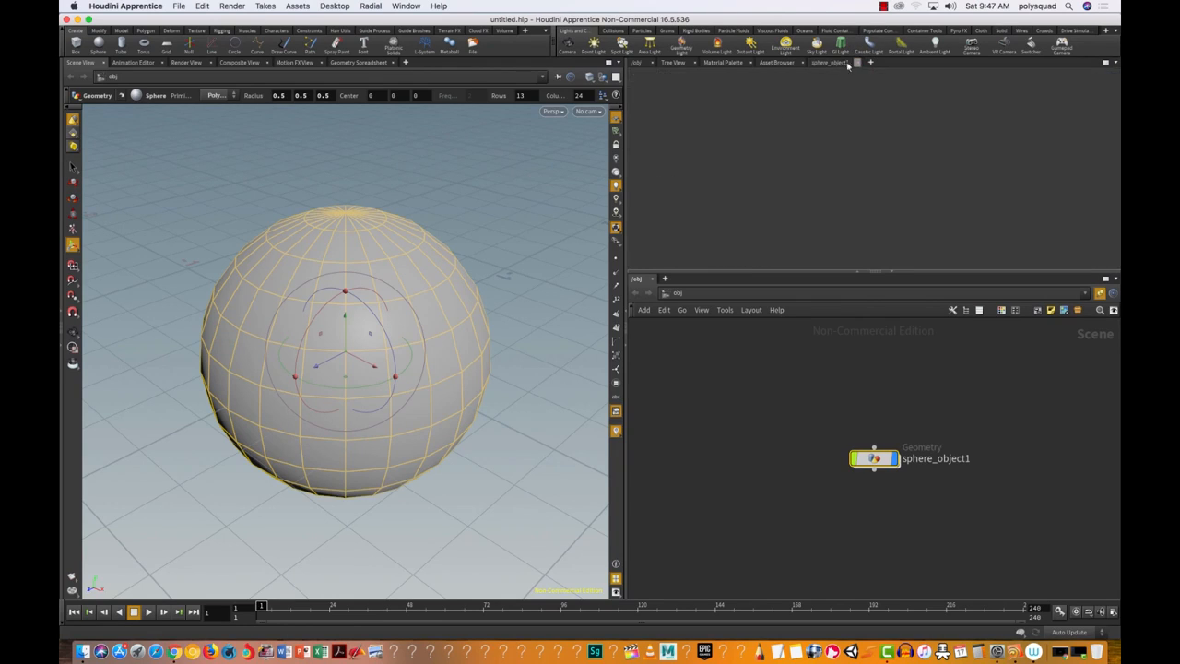
pyautogui.click(804, 62)
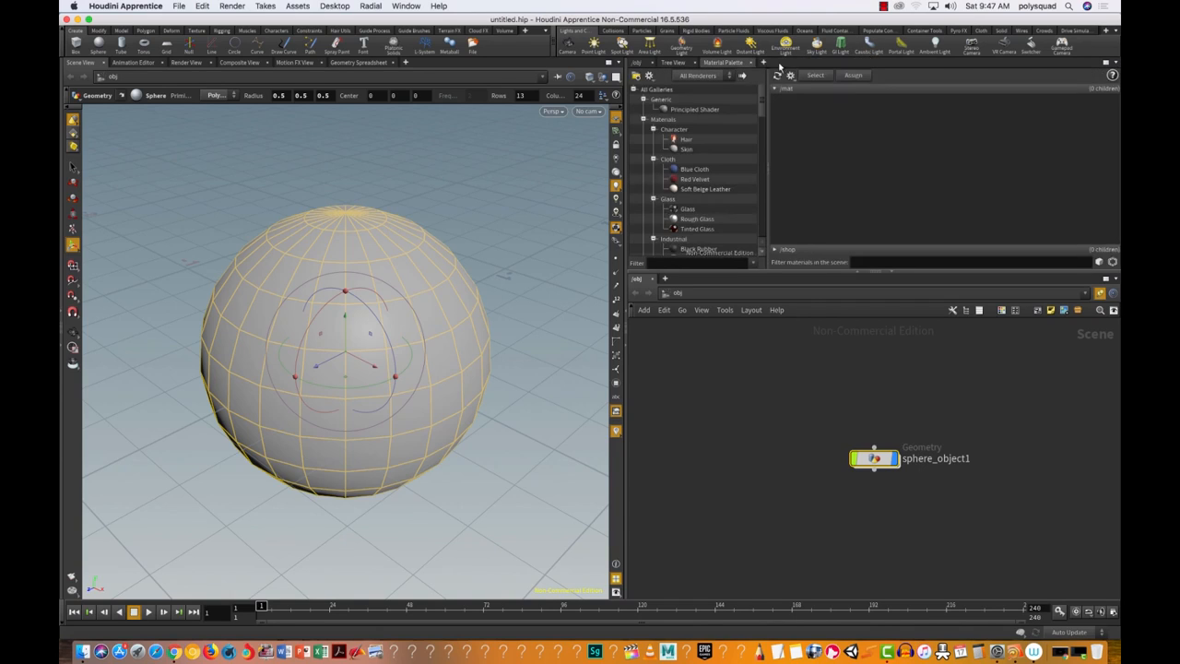
pyautogui.click(758, 62)
pyautogui.click(693, 63)
pyautogui.click(655, 65)
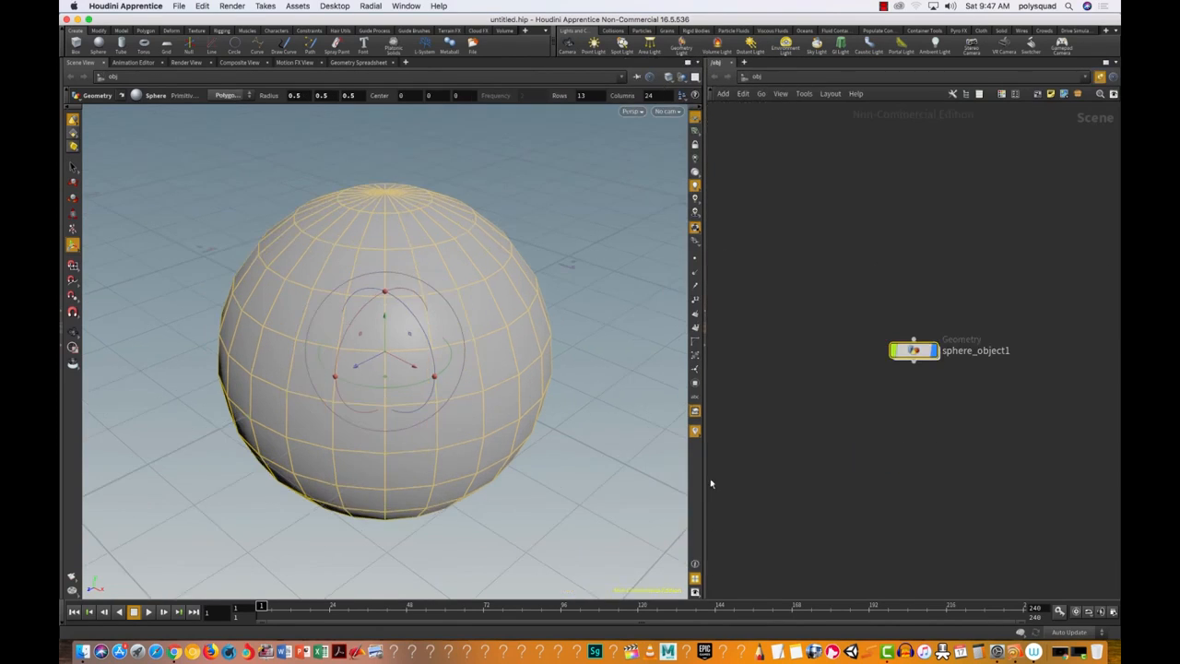
pyautogui.moveTo(707, 502); pyautogui.dragTo(554, 532)
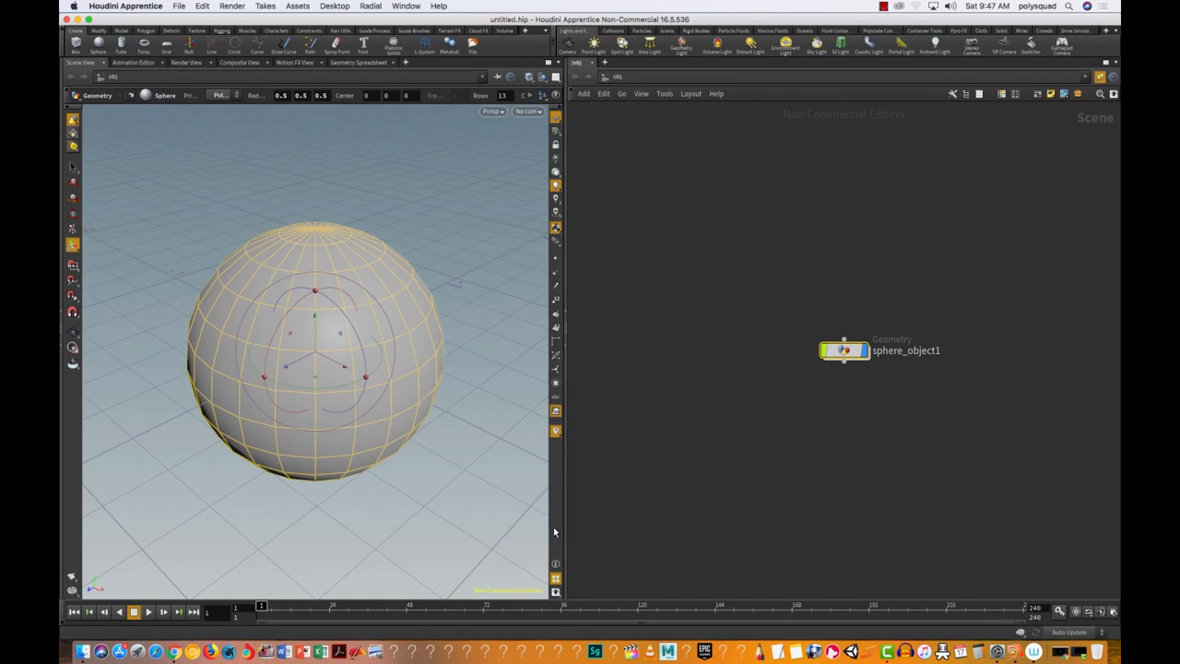
# Select the sphere_object1 node, and toggle the network editor's parameter overlay on and off.
pyautogui.moveTo(777, 295); pyautogui.dragTo(916, 442)
pyautogui.press('p')
pyautogui.press('p')
pyautogui.press('p')
pyautogui.press('p')
pyautogui.press('p')
pyautogui.press('p')
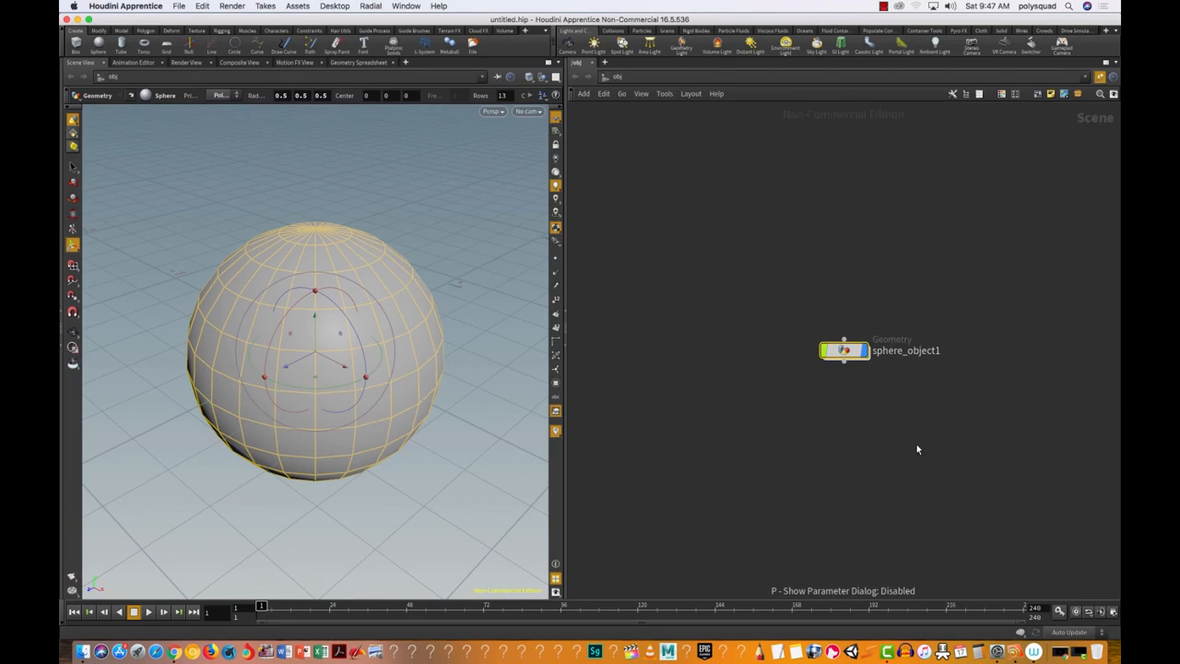
pyautogui.press('p')
pyautogui.press('p')
pyautogui.press('p')
pyautogui.press('p')
pyautogui.press('p')
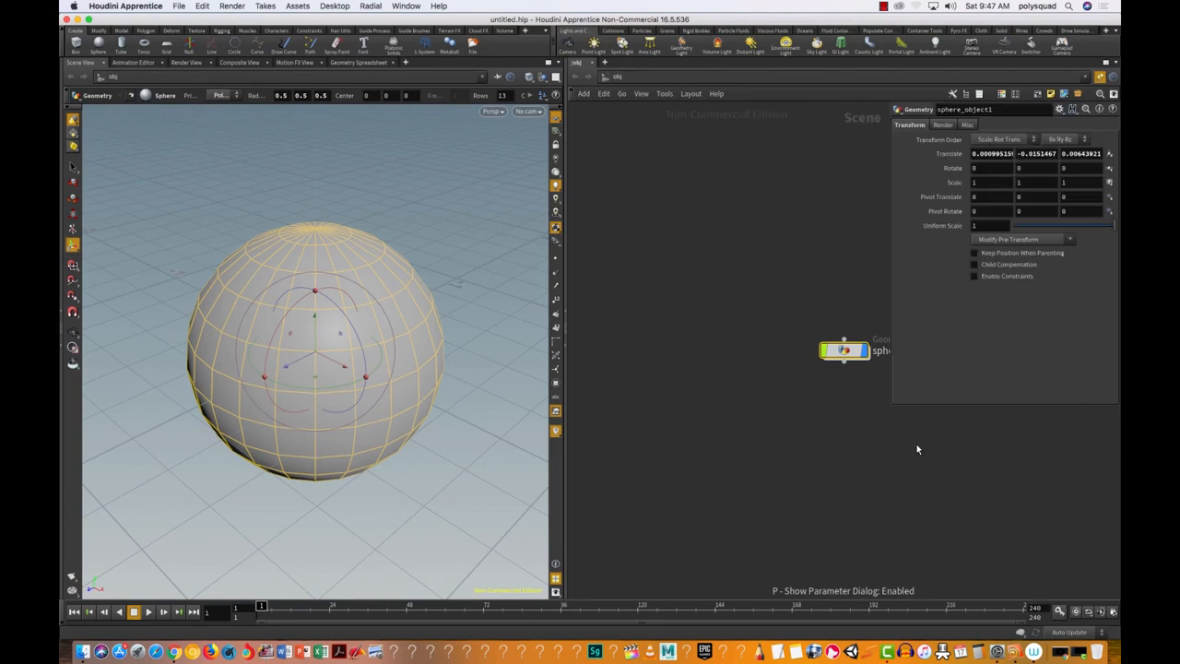
pyautogui.press('p')
# Move the sphere_object1 node clear of the parameter overlay area, and toggle the overlay until it is hidden.
pyautogui.moveTo(841, 354); pyautogui.dragTo(680, 406)
pyautogui.press('p')
pyautogui.press('p')
pyautogui.press('p')
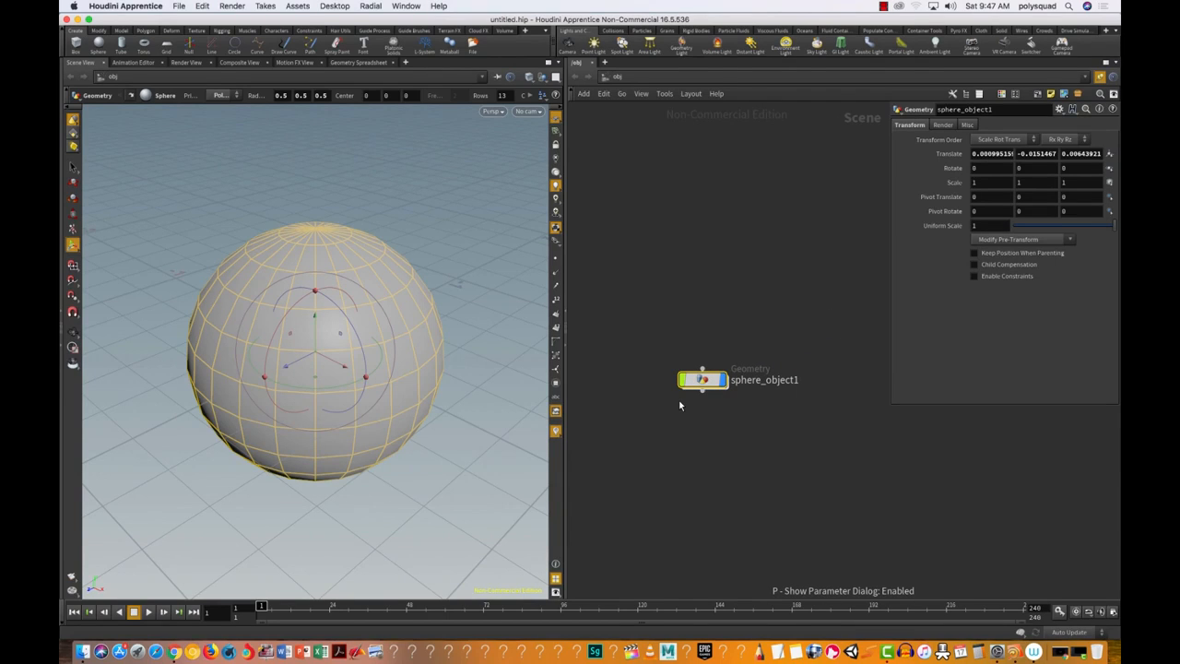
pyautogui.press('p')
pyautogui.press('p')
pyautogui.press('p')
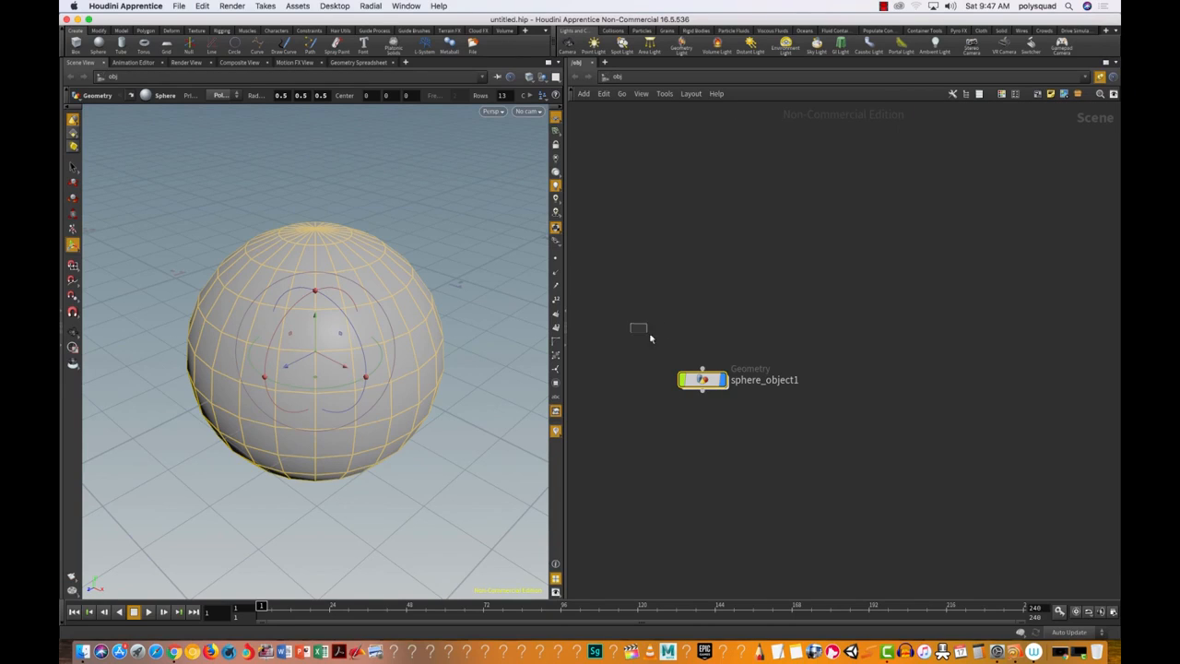
# Move the sphere_object1 node up and to the right in the network, and reselect it.
pyautogui.moveTo(703, 383)
pyautogui.moveTo(703, 383); pyautogui.dragTo(807, 325)
pyautogui.click(753, 392)
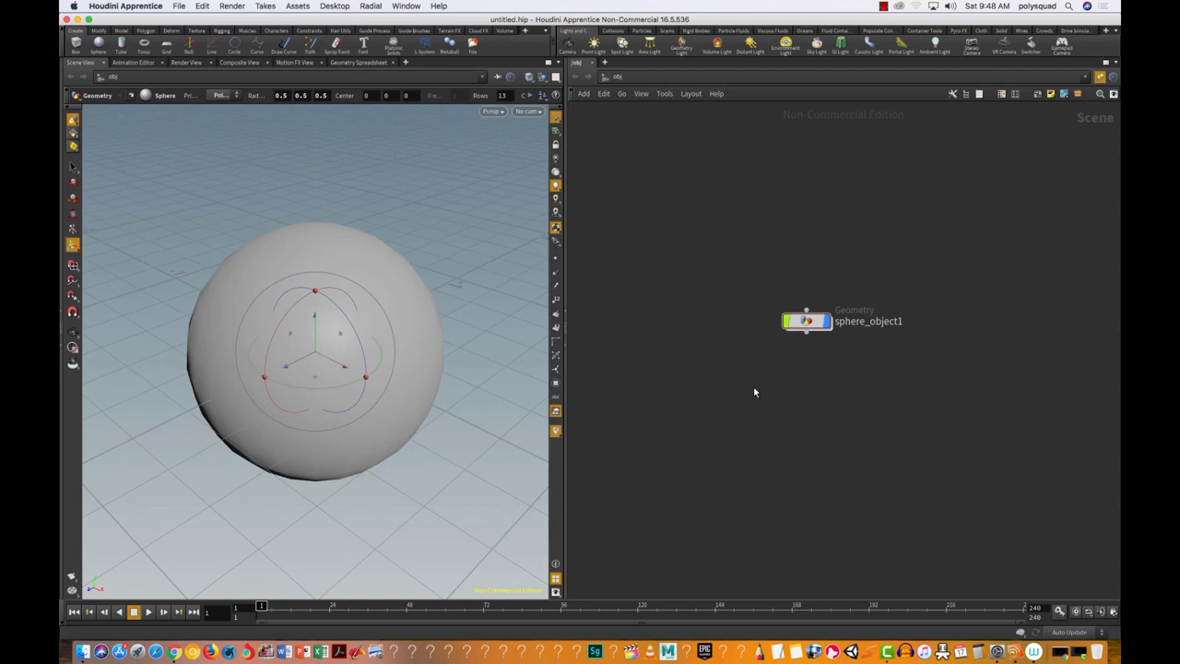
pyautogui.moveTo(721, 229); pyautogui.dragTo(960, 477)
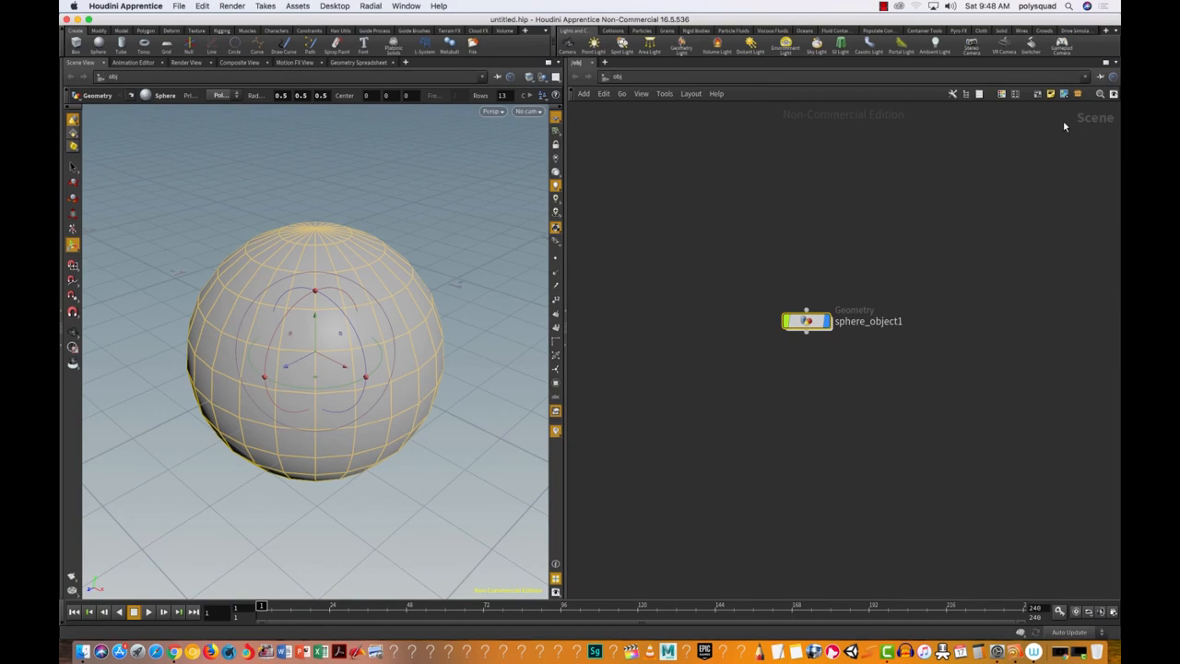
pyautogui.moveTo(725, 254); pyautogui.dragTo(948, 420)
# Go inside sphere_object1, and move its sphere1 node up and to the left in the geometry network.
pyautogui.doubleClick(806, 323)
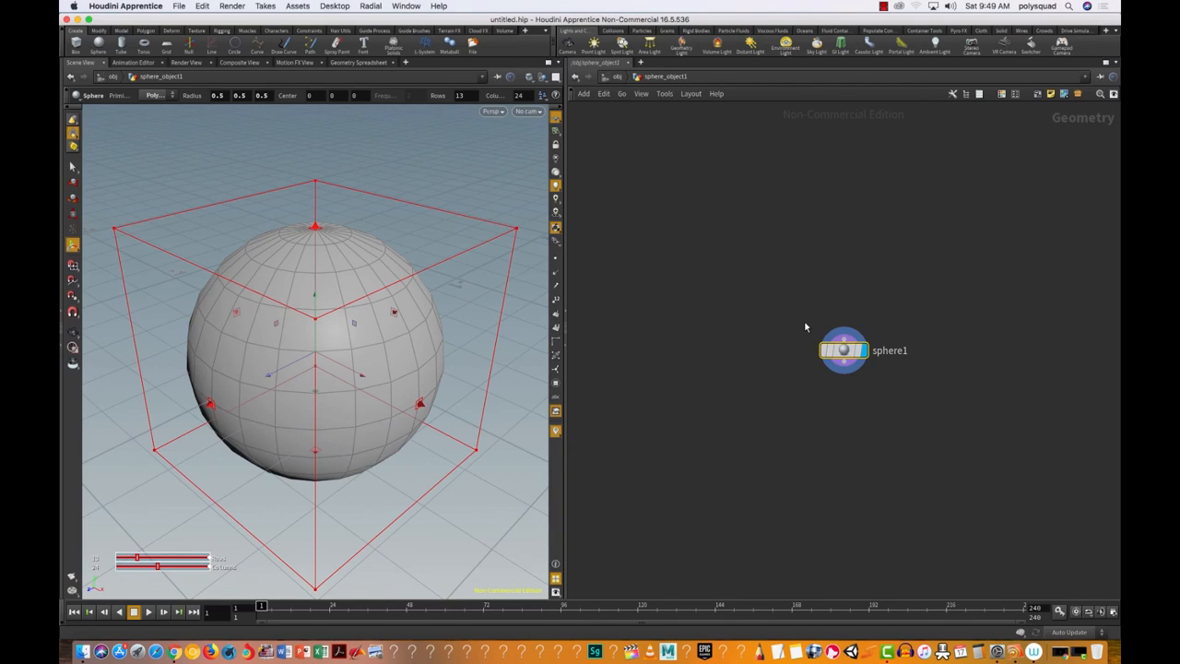
pyautogui.moveTo(770, 278); pyautogui.dragTo(940, 446)
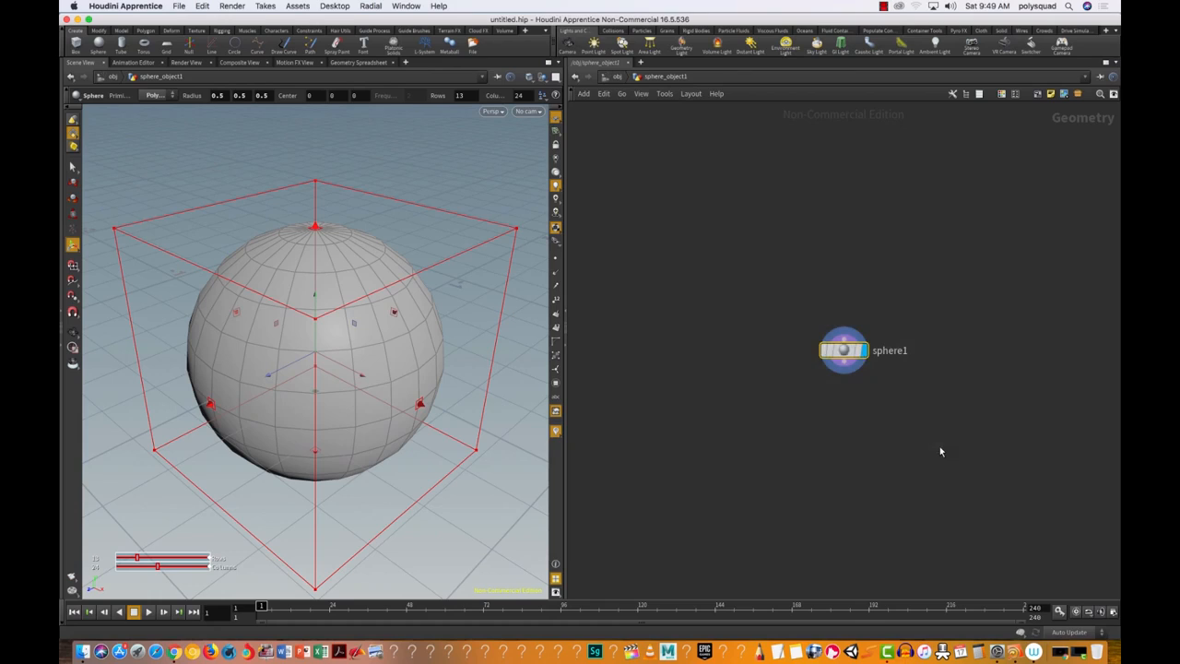
pyautogui.click(1083, 122)
pyautogui.moveTo(762, 236); pyautogui.dragTo(943, 400)
pyautogui.moveTo(844, 353); pyautogui.dragTo(782, 256)
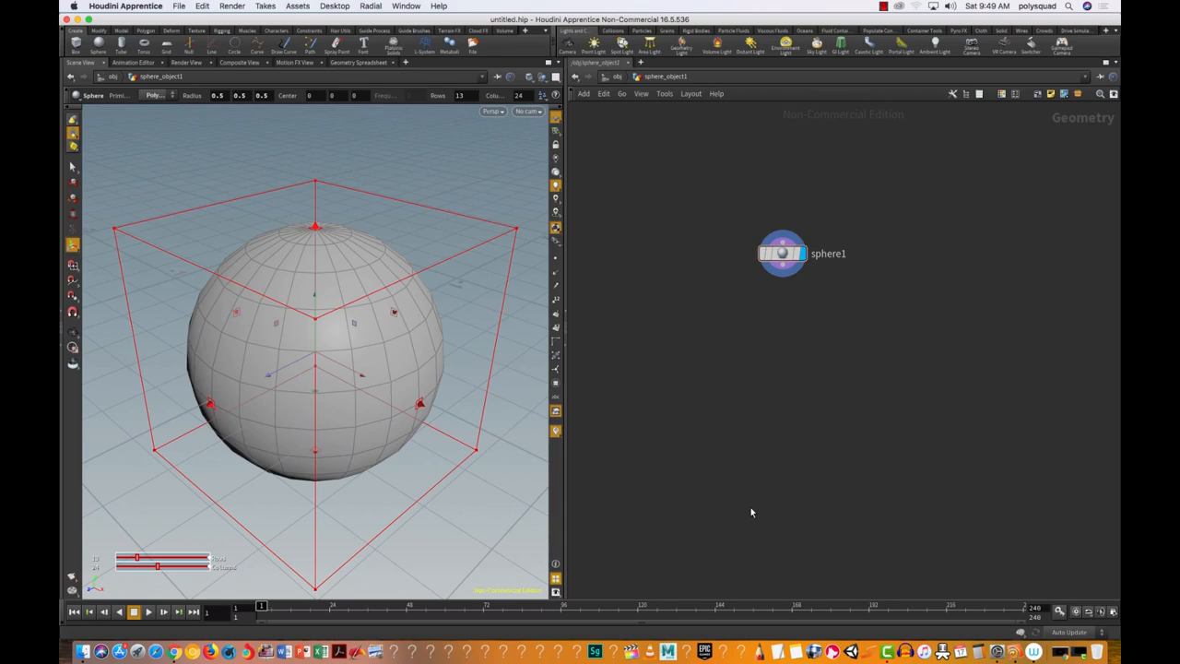
pyautogui.moveTo(709, 200); pyautogui.dragTo(857, 288)
pyautogui.moveTo(785, 264); pyautogui.dragTo(794, 300)
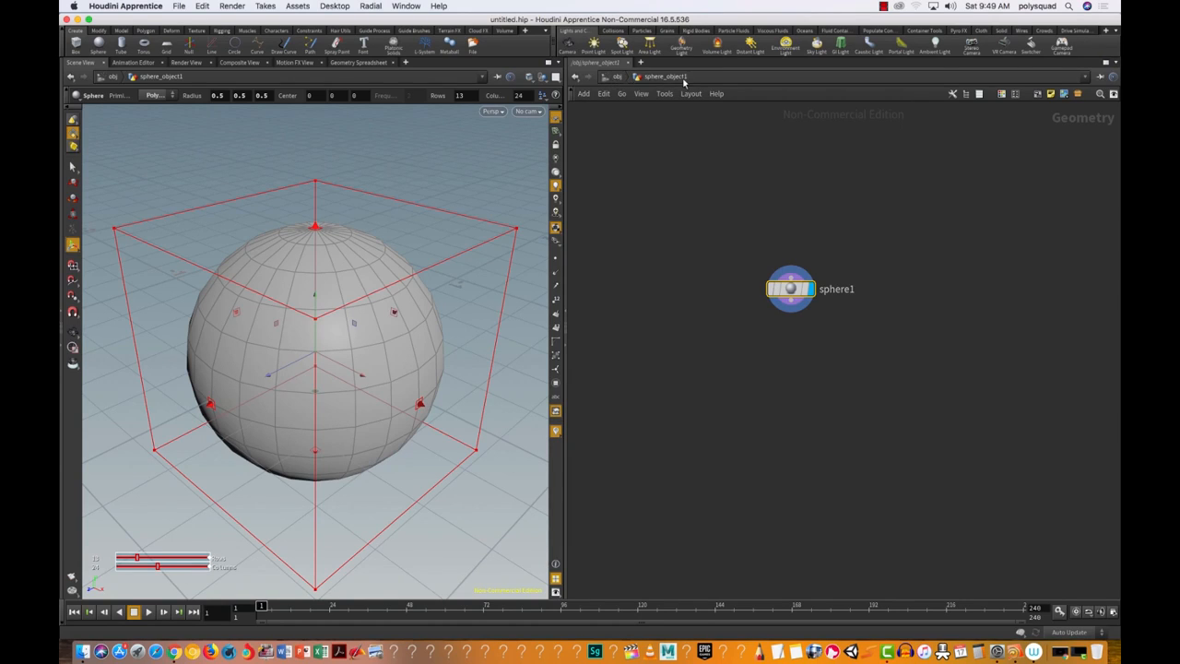
# Return to the obj level through the network path, and go back inside sphere_object1.
pyautogui.click(654, 82)
pyautogui.click(649, 148)
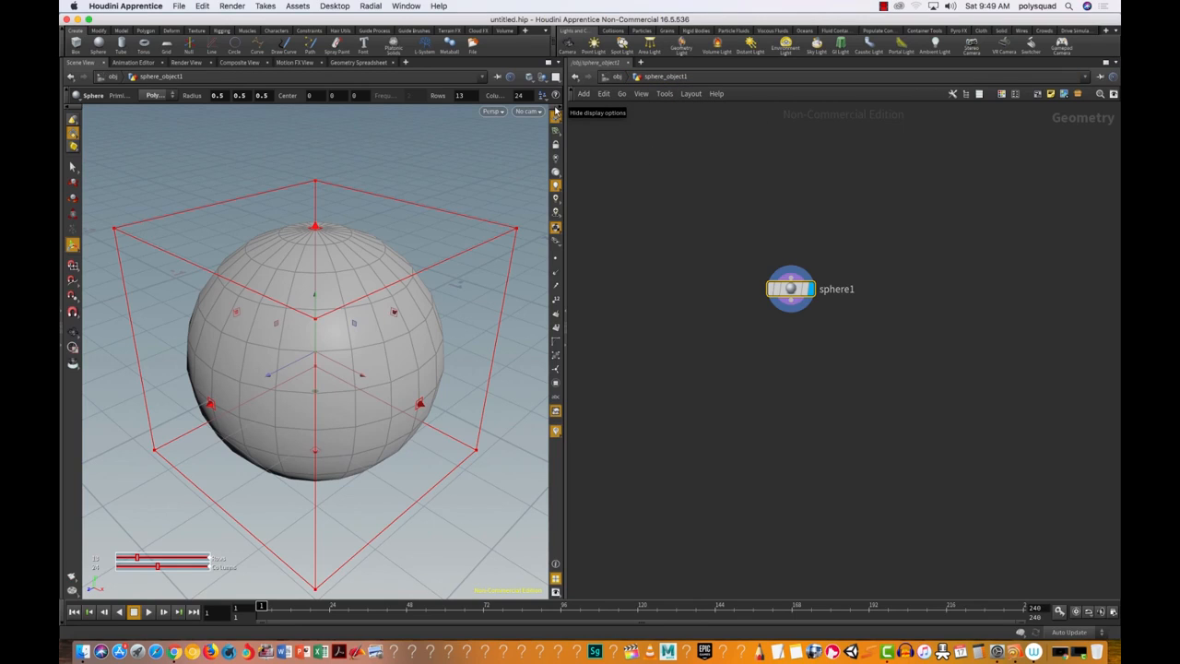
pyautogui.click(616, 78)
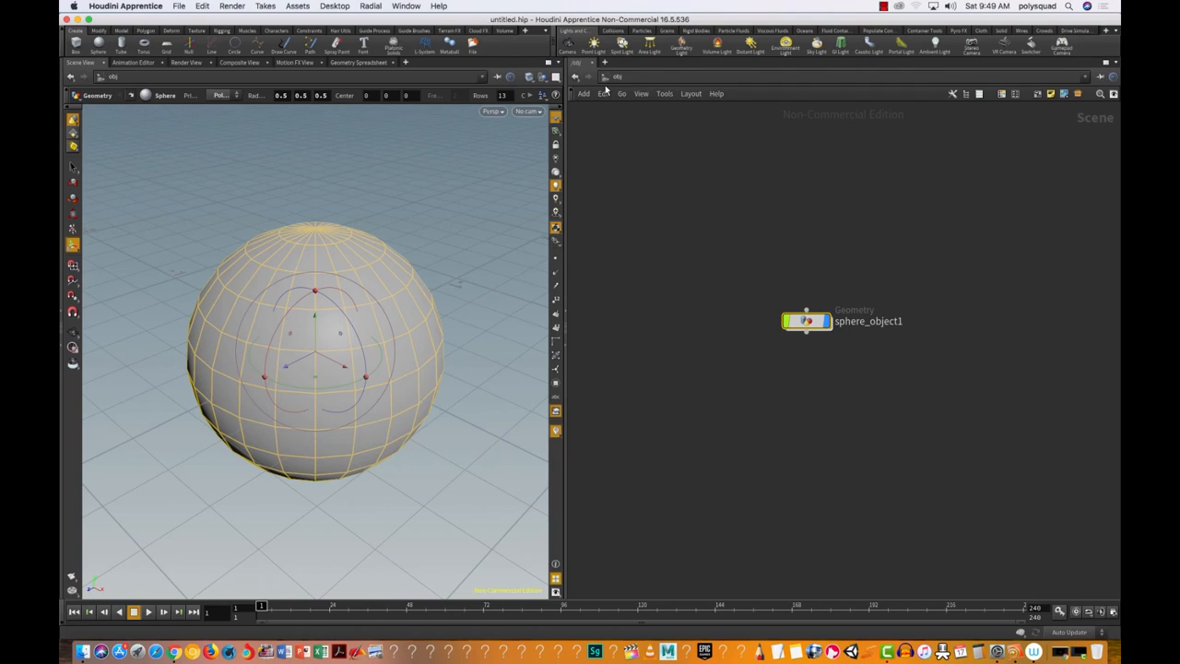
pyautogui.doubleClick(806, 322)
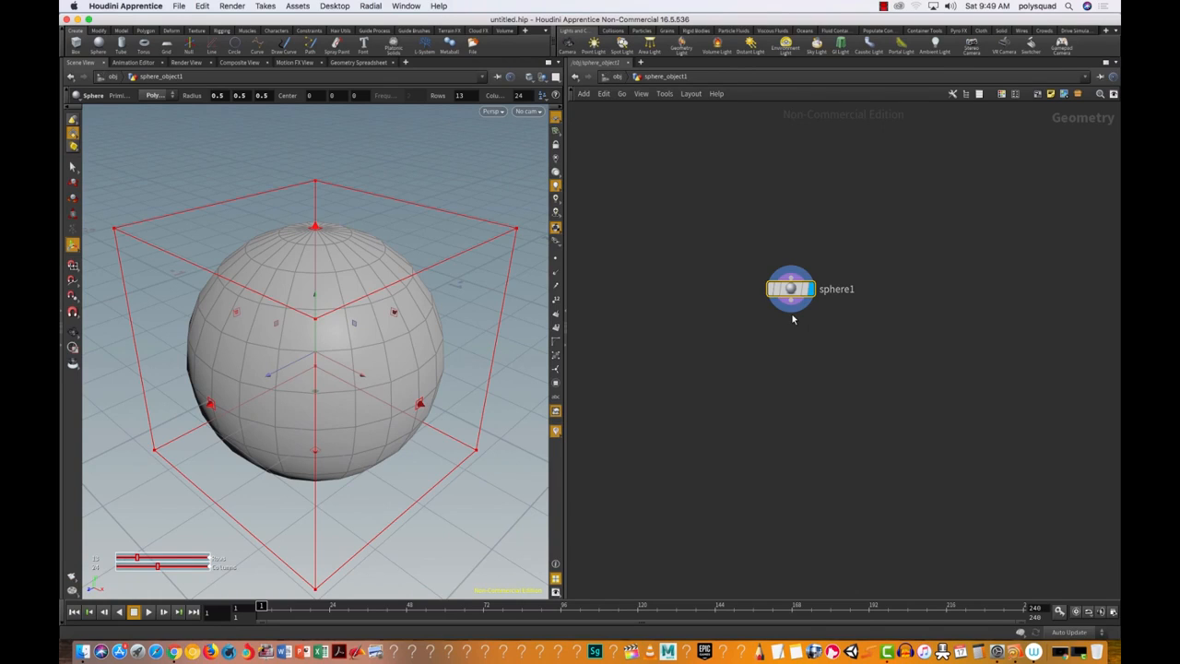
# Select the sphere1 node, jump up to the scene level, and jump back down into sphere_object1.
pyautogui.moveTo(715, 205); pyautogui.dragTo(867, 393)
pyautogui.press('u')
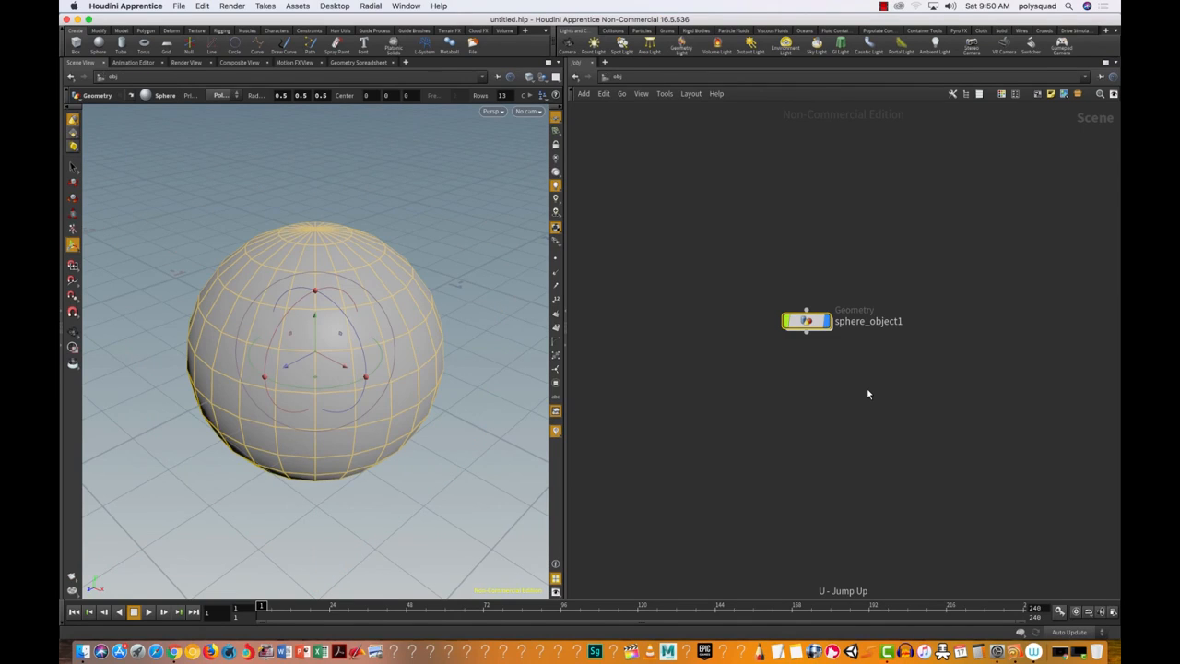
pyautogui.press('i')
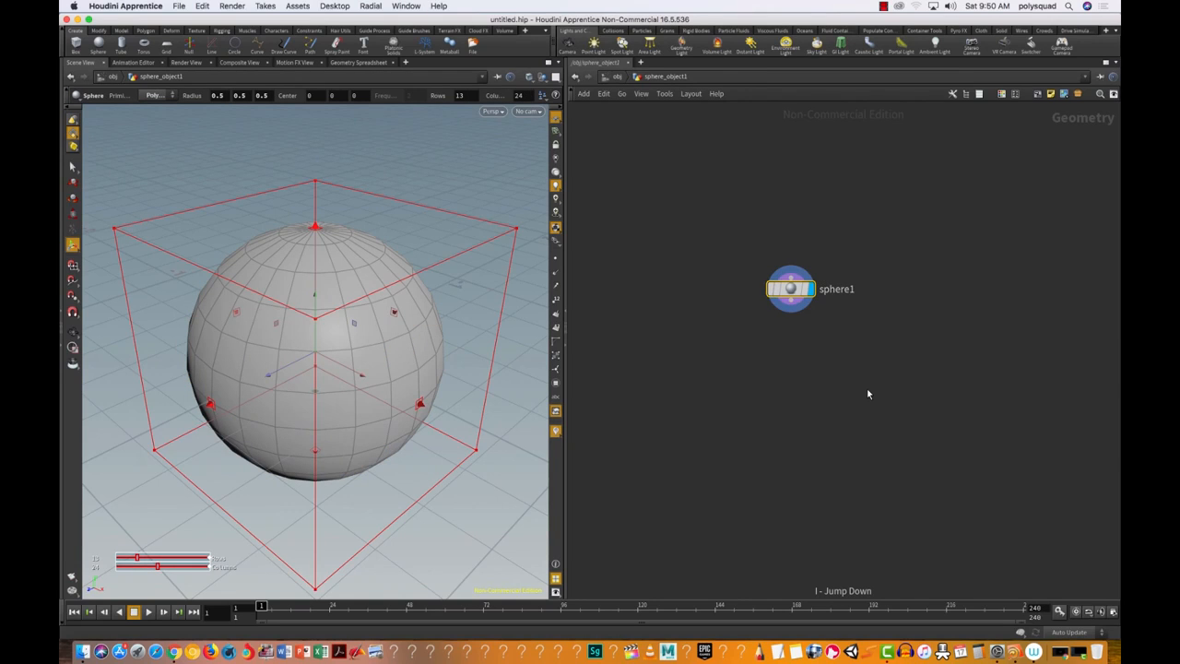
# Move the sphere1 node slightly down in the geometry network, and reselect it.
pyautogui.moveTo(713, 195); pyautogui.dragTo(950, 459)
pyautogui.moveTo(790, 291)
pyautogui.moveTo(793, 291); pyautogui.dragTo(793, 334)
pyautogui.moveTo(739, 256); pyautogui.dragTo(902, 427)
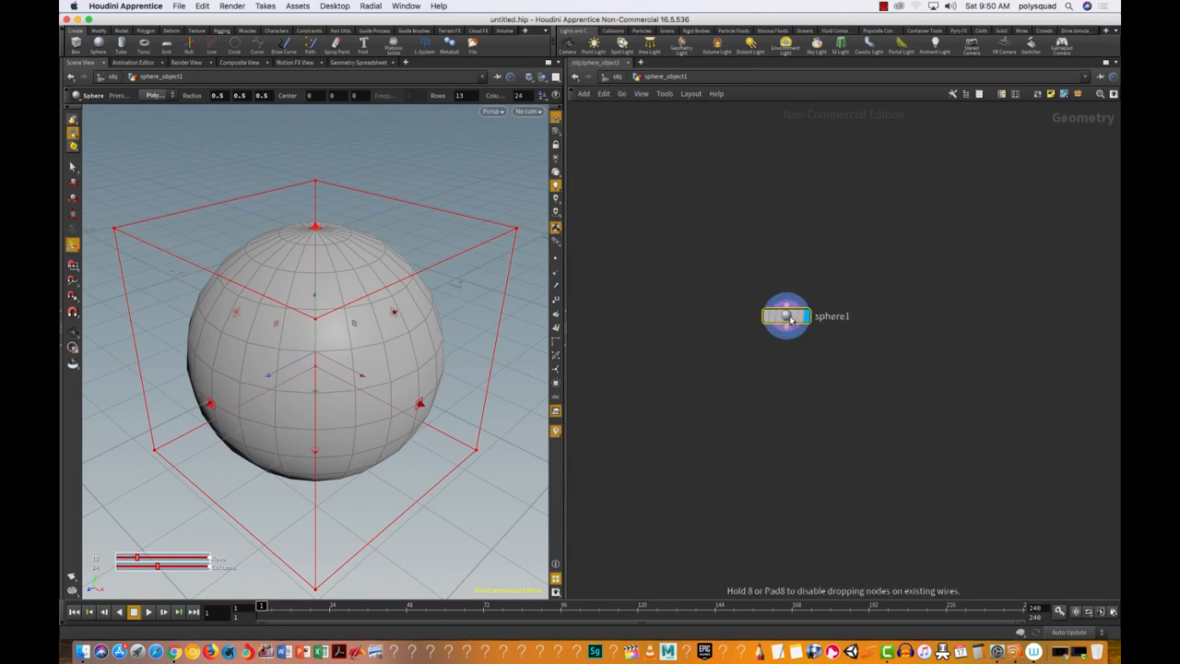
# Go back up to the obj level, and move the sphere_object1 node up and to the left.
pyautogui.click(603, 78)
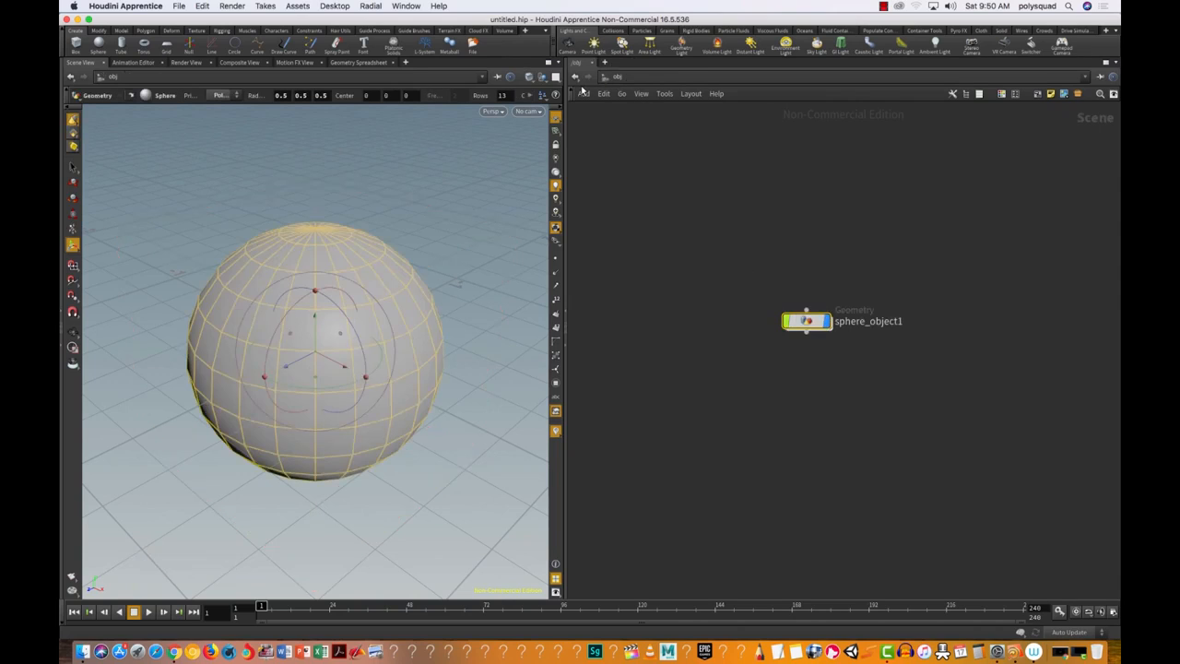
pyautogui.moveTo(735, 210); pyautogui.dragTo(873, 393)
pyautogui.moveTo(805, 324); pyautogui.dragTo(765, 296)
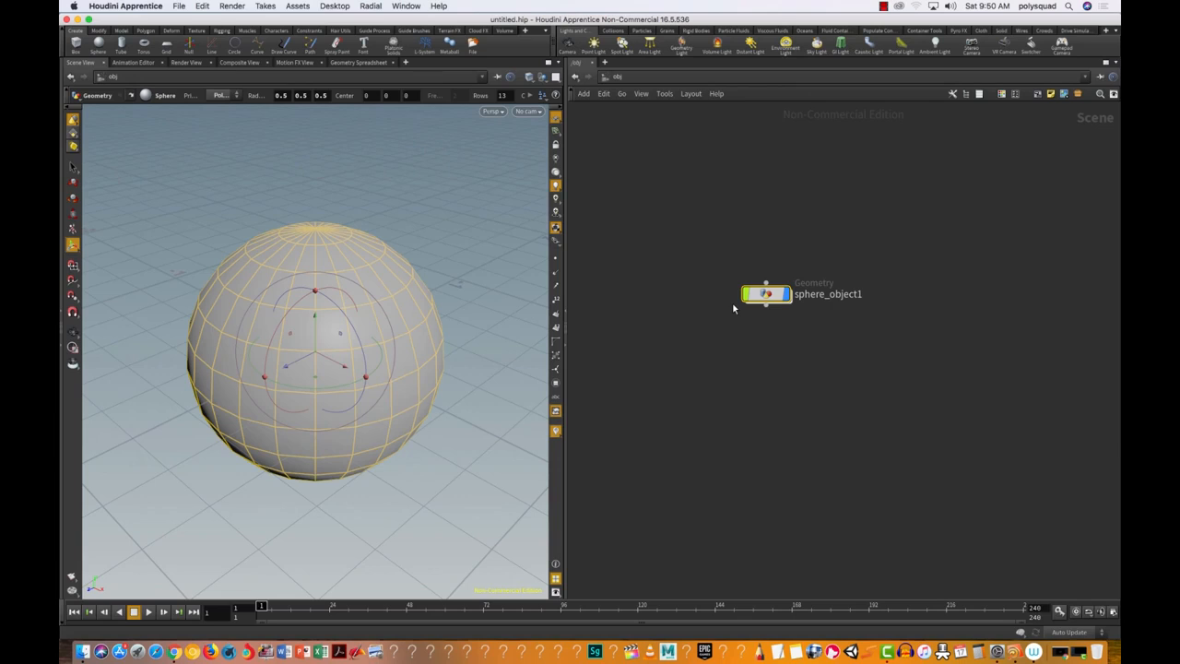
pyautogui.moveTo(703, 203); pyautogui.dragTo(840, 392)
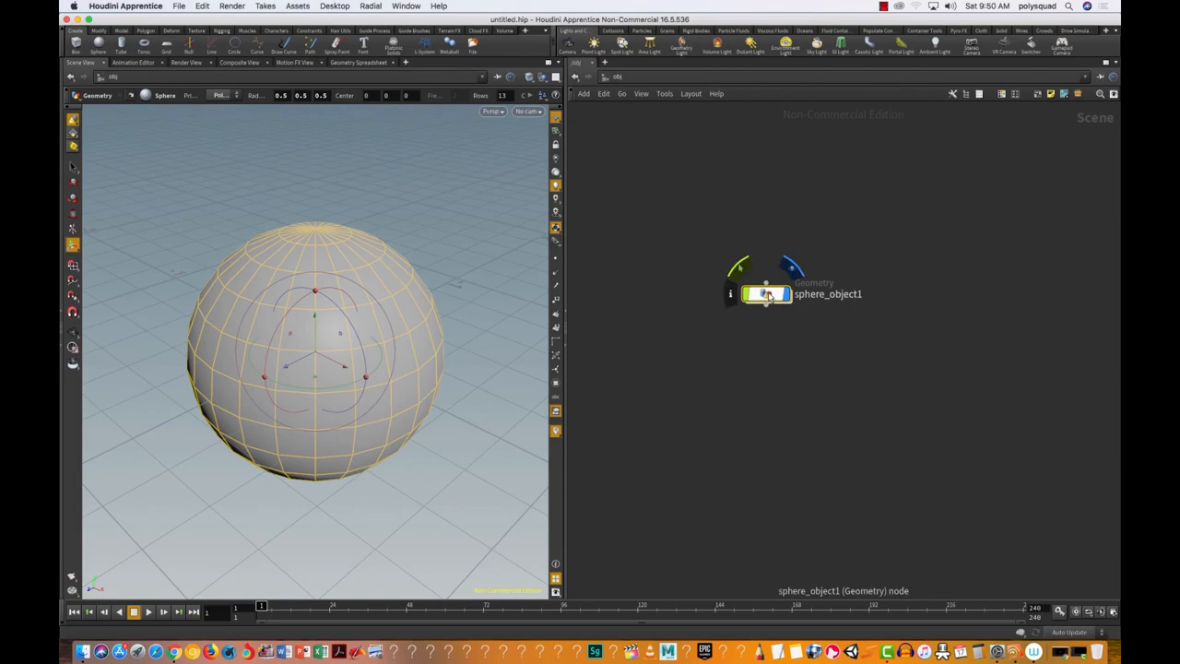
pyautogui.moveTo(768, 297); pyautogui.dragTo(770, 296)
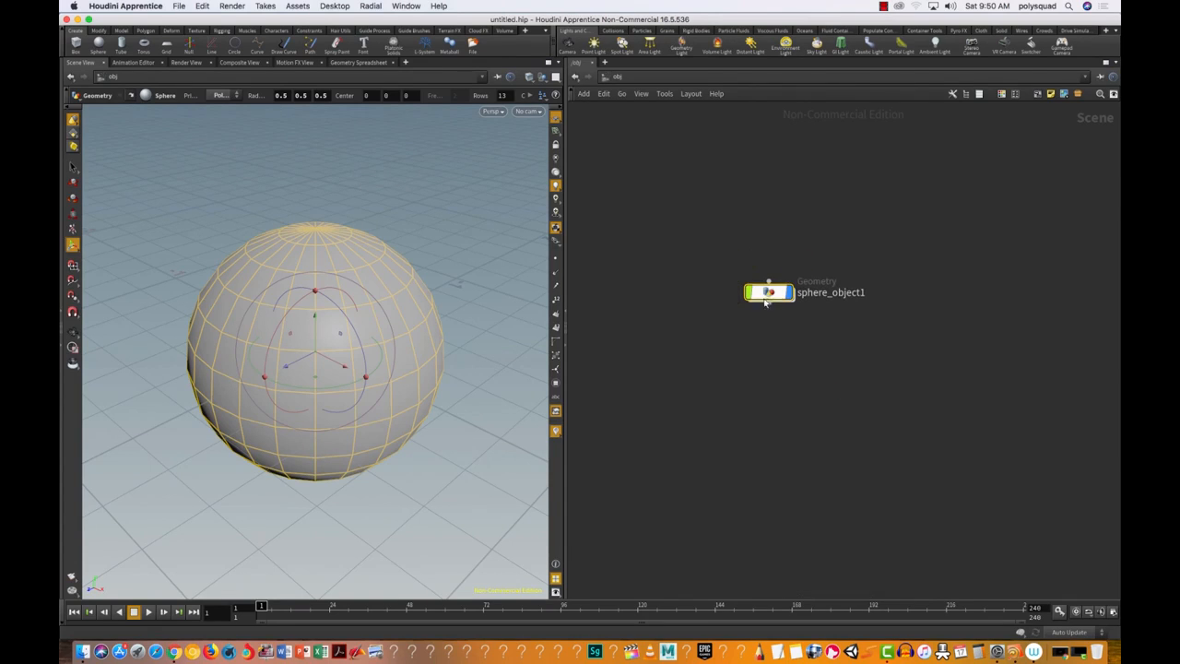
# Enter sphere_object1 again, and move its sphere1 node further up and to the left, leaving it selected.
pyautogui.doubleClick(768, 294)
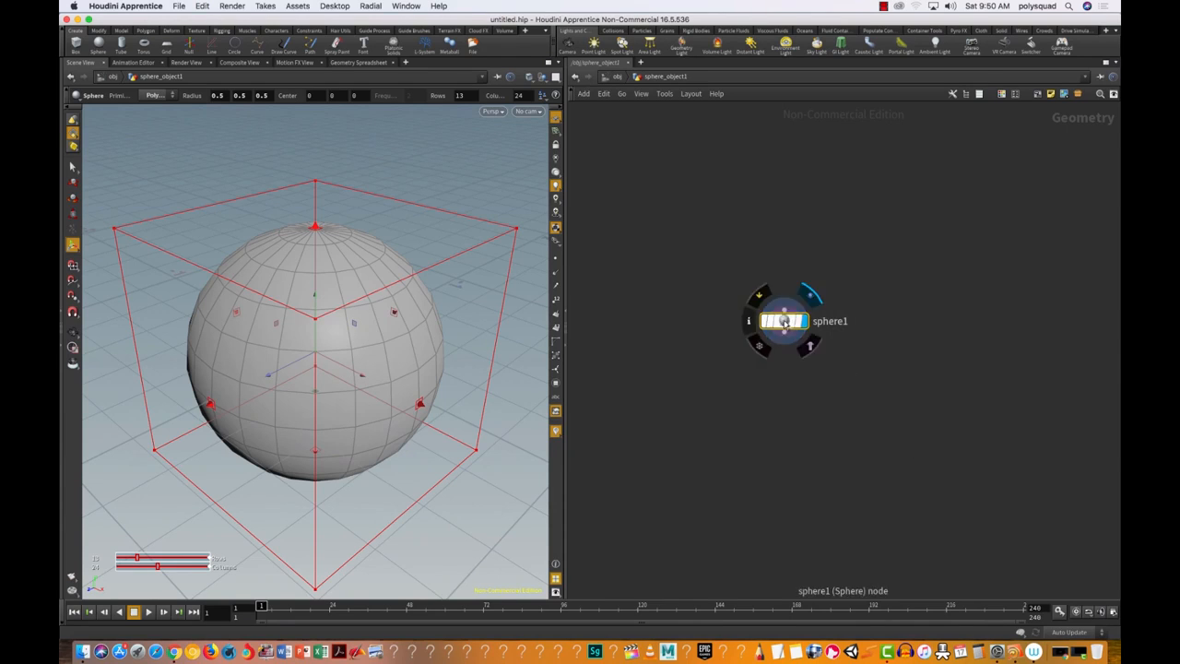
pyautogui.moveTo(782, 321); pyautogui.dragTo(757, 272)
pyautogui.moveTo(704, 199); pyautogui.dragTo(834, 343)
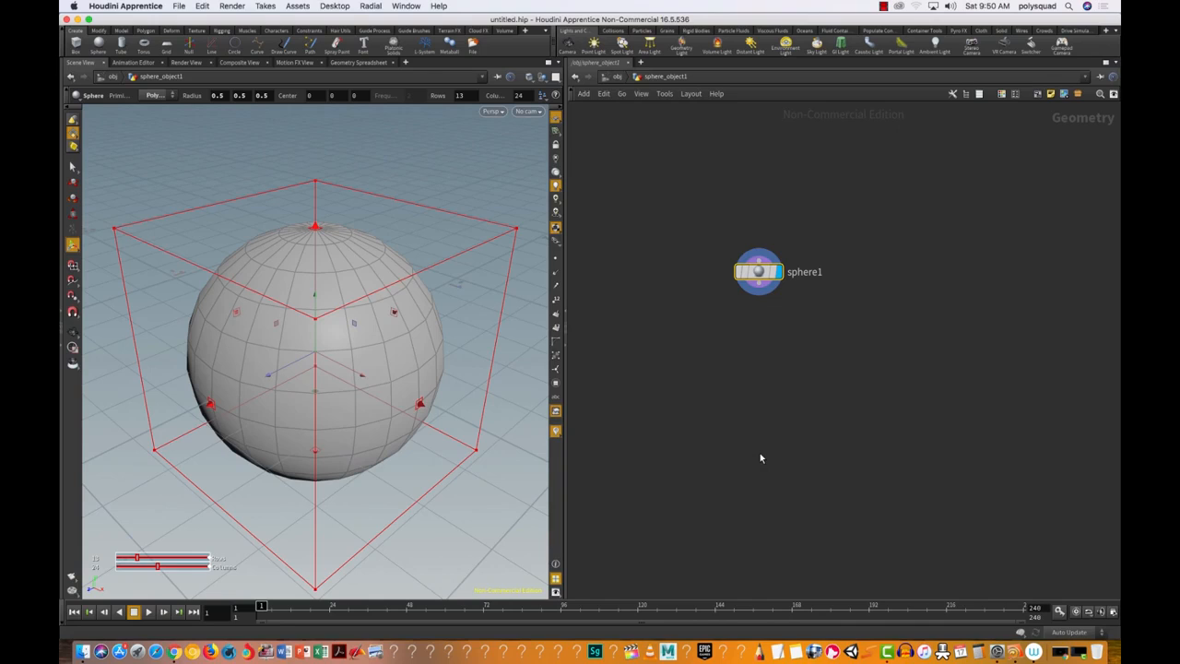
# Select the sphere1 node in the geometry network, and clear the selection.
pyautogui.keyDown('alt'); pyautogui.moveTo(773, 322); pyautogui.dragTo(769, 373, button='middle'); pyautogui.keyUp('alt')
pyautogui.keyDown('alt'); pyautogui.moveTo(782, 333); pyautogui.dragTo(944, 311, button='right'); pyautogui.keyUp('alt')
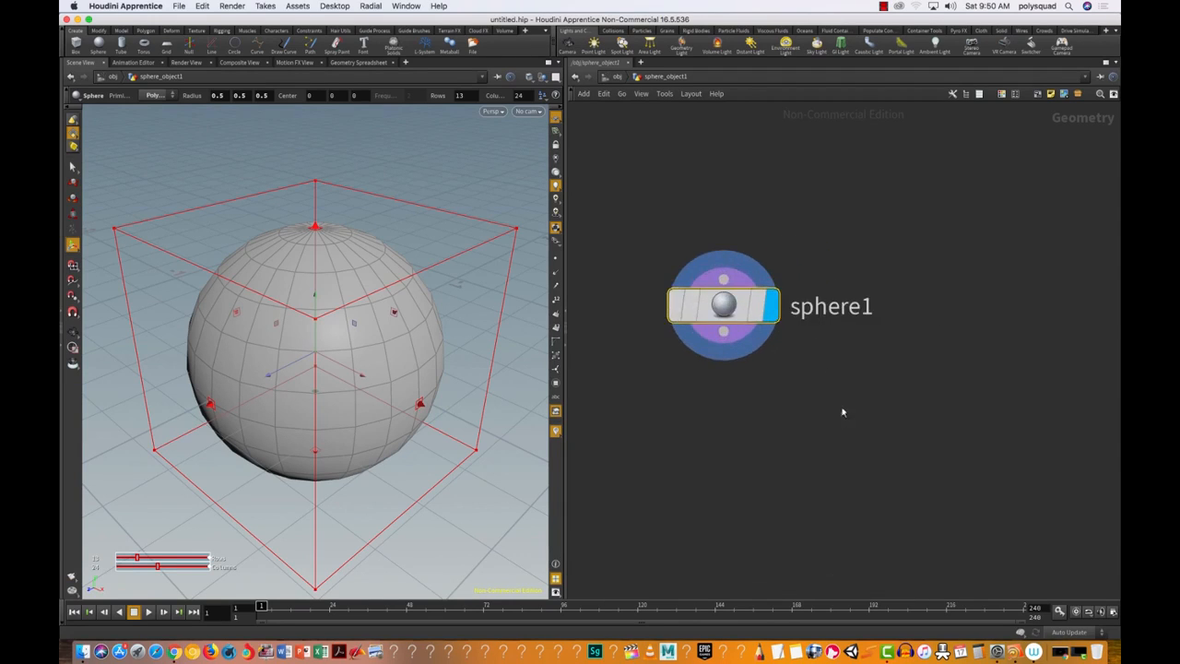
pyautogui.moveTo(814, 363); pyautogui.dragTo(636, 217)
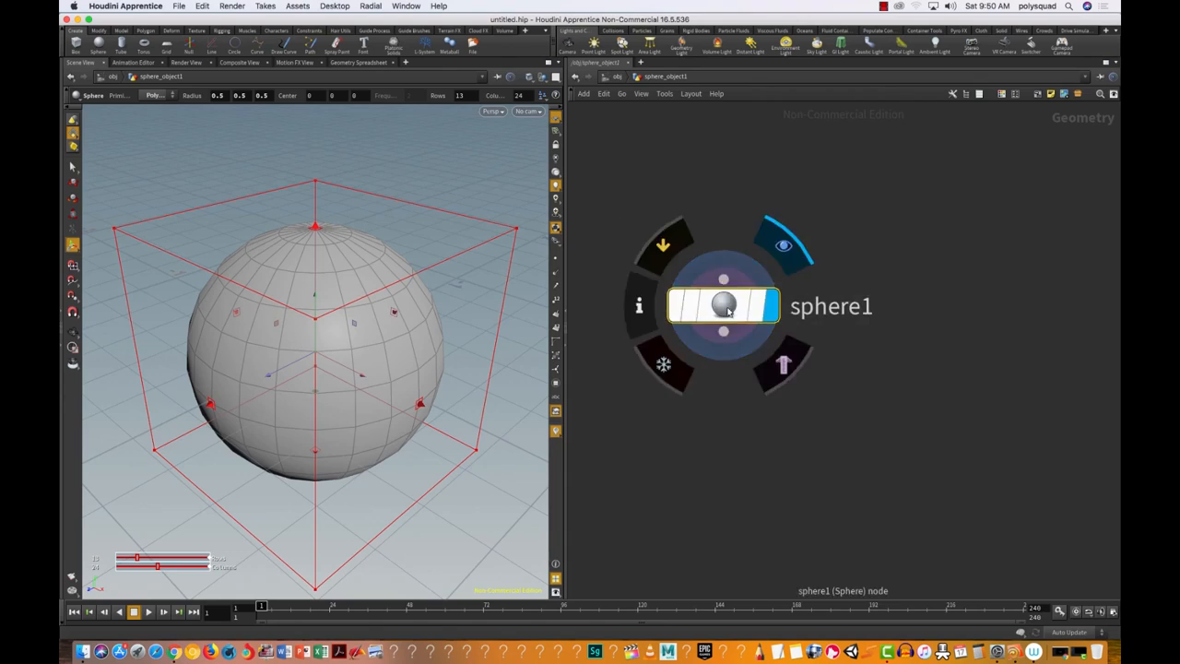
pyautogui.click(851, 308)
pyautogui.click(827, 470)
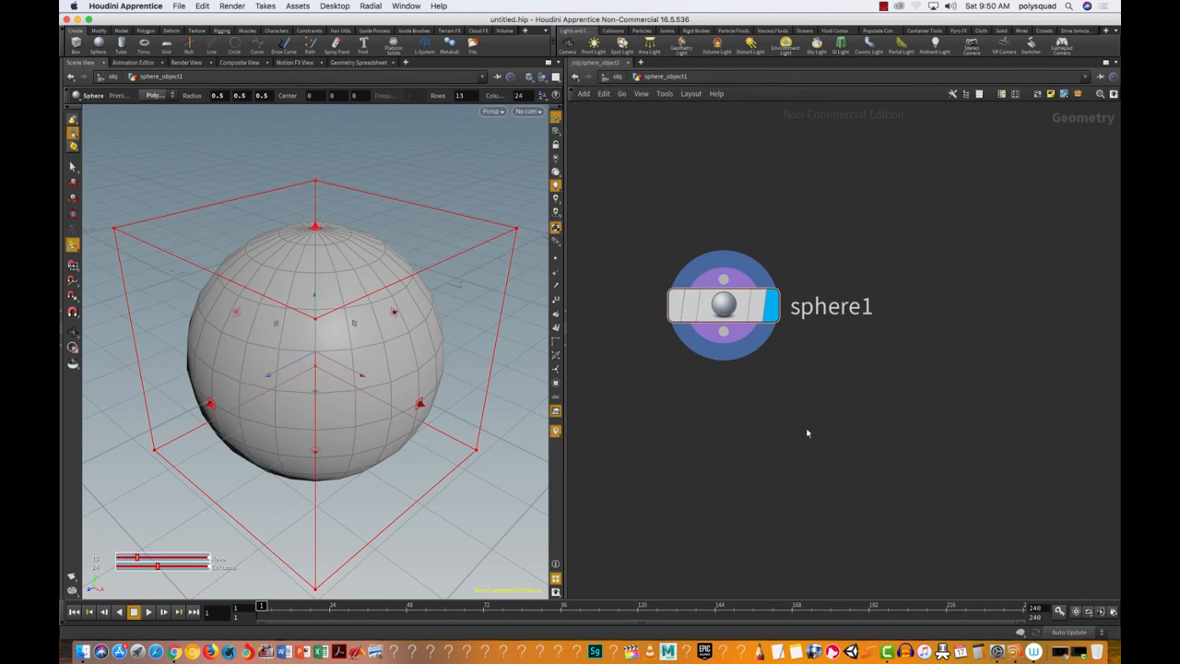
# Go up to the obj level, select sphere_object1, and return inside it with its sphere1 node selected.
pyautogui.press('u')
pyautogui.moveTo(793, 369); pyautogui.dragTo(764, 440)
pyautogui.keyDown('alt'); pyautogui.moveTo(771, 380); pyautogui.dragTo(877, 356, button='right'); pyautogui.keyUp('alt')
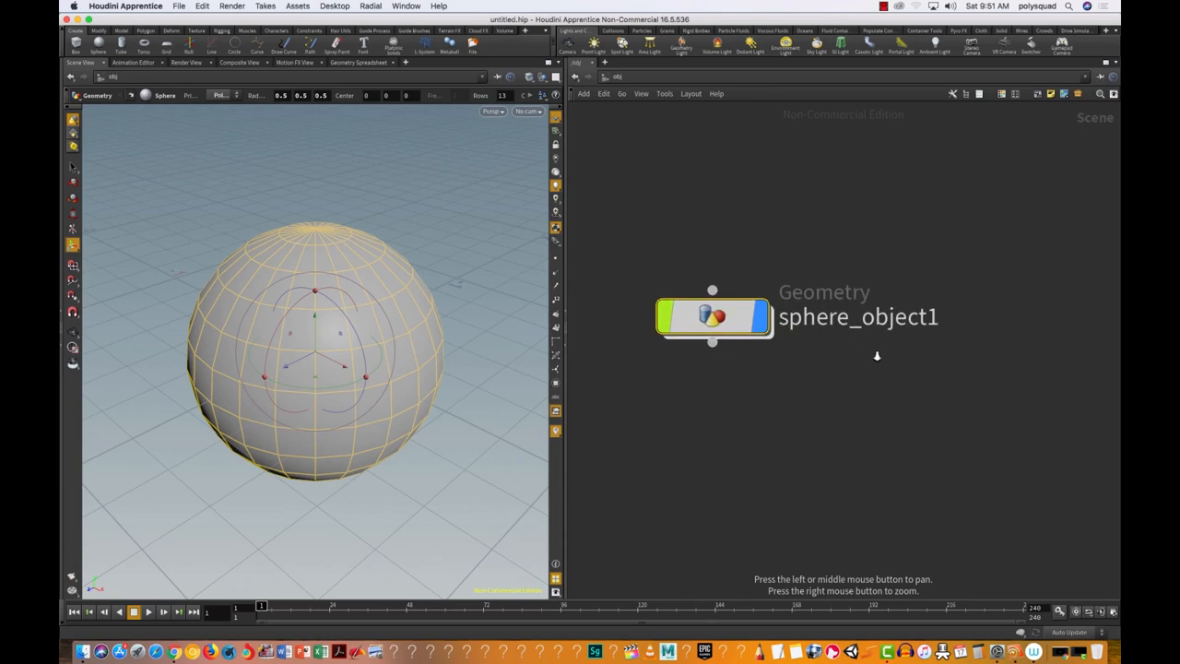
pyautogui.moveTo(636, 215); pyautogui.dragTo(810, 448)
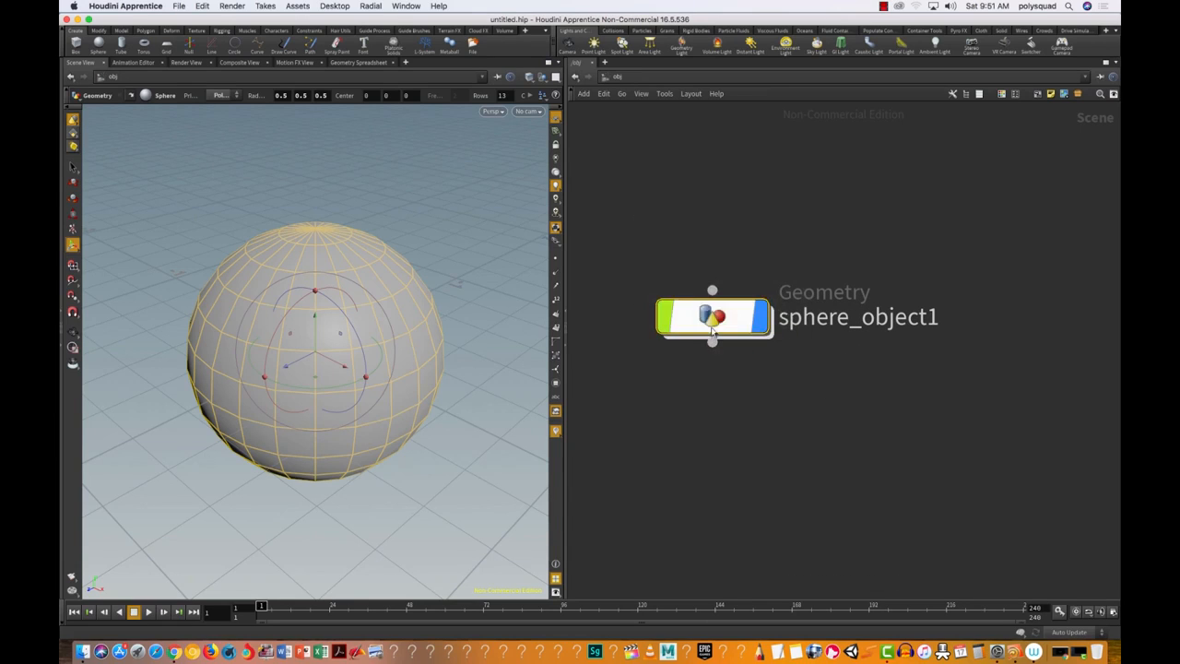
pyautogui.moveTo(717, 327)
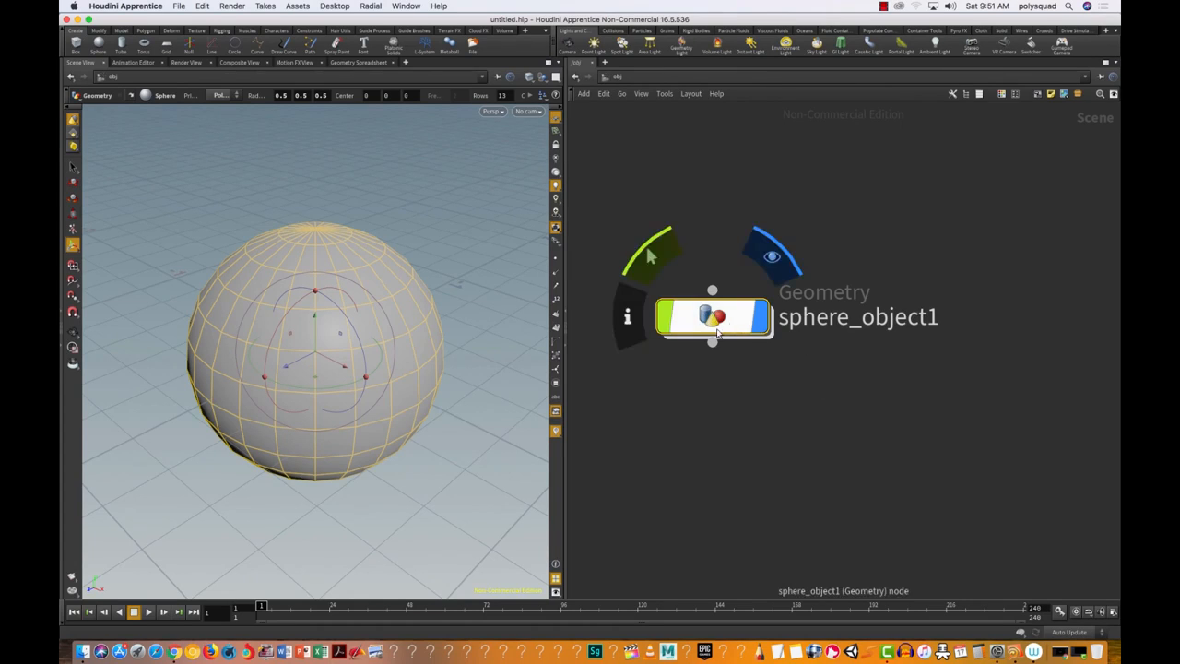
pyautogui.press('i')
pyautogui.moveTo(637, 191); pyautogui.dragTo(856, 449)
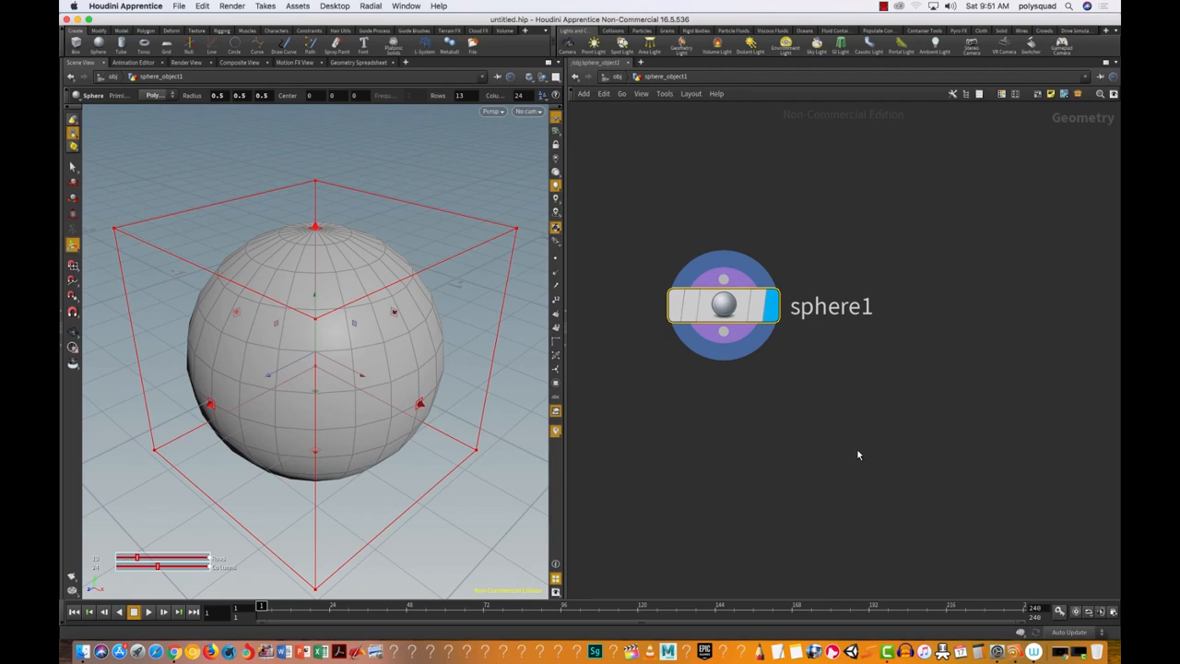
# Add a Mountain node directly below the sphere1 node in the sphere_object1 network.
pyautogui.click(707, 450)
pyautogui.press('Tab')
pyautogui.moveTo(749, 450)
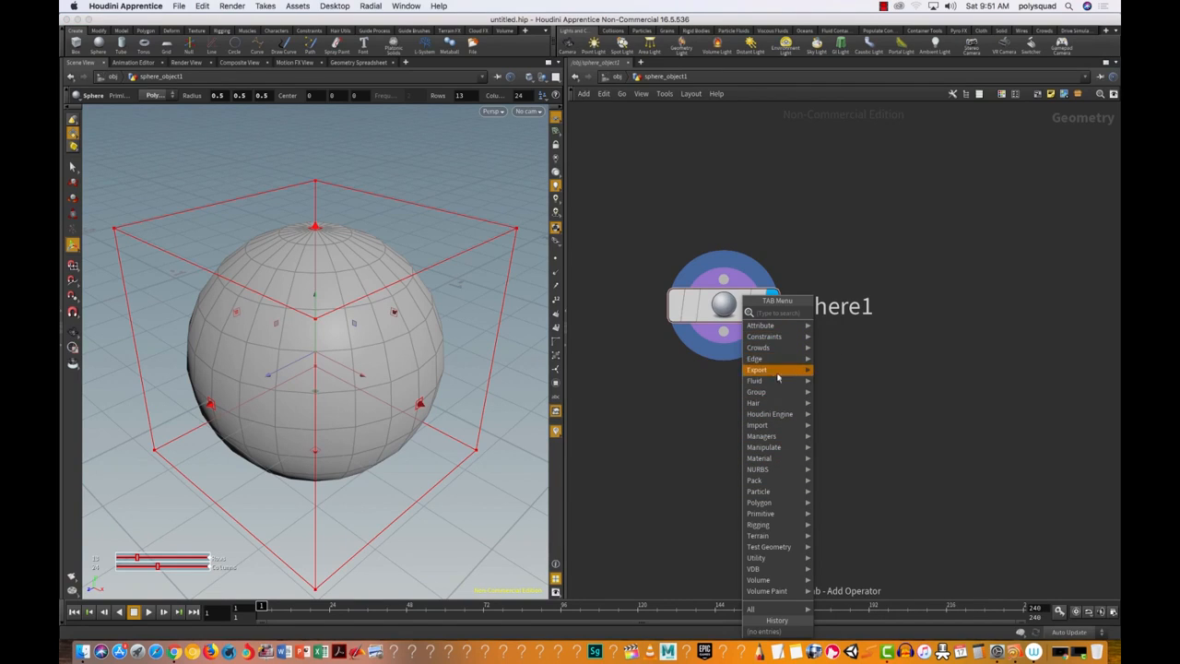
pyautogui.moveTo(781, 372)
pyautogui.moveTo(766, 407)
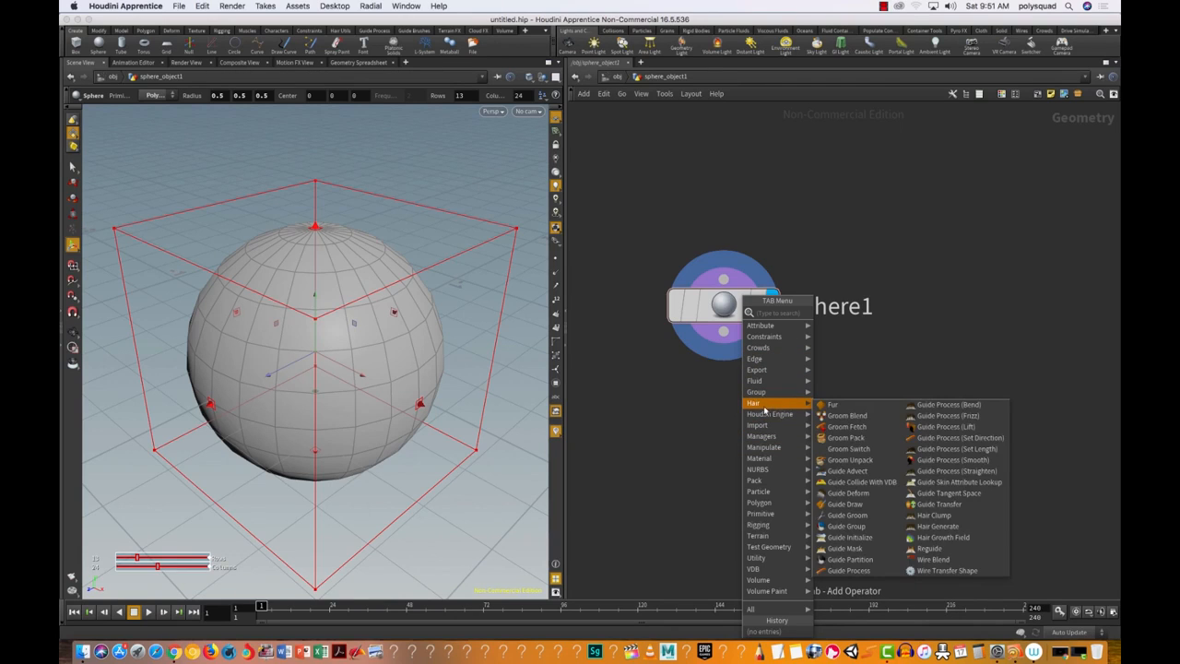
pyautogui.write('mou')
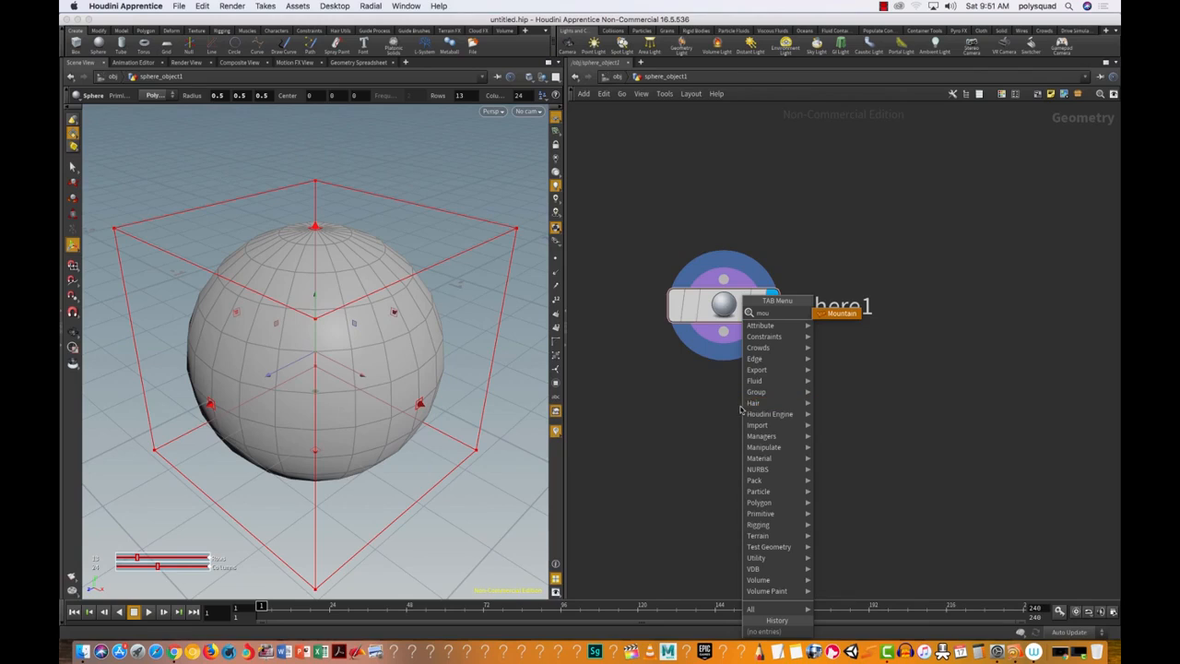
pyautogui.click(843, 315)
pyautogui.click(697, 440)
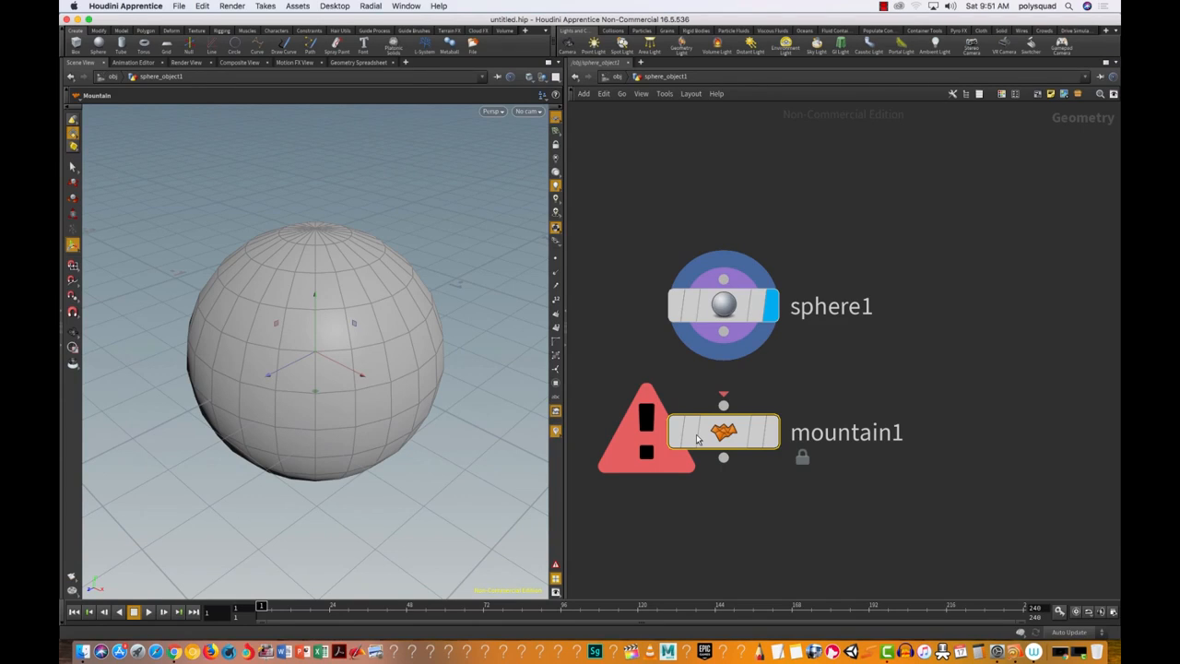
# Wire the output of sphere1 into the input of mountain1.
pyautogui.click(724, 333)
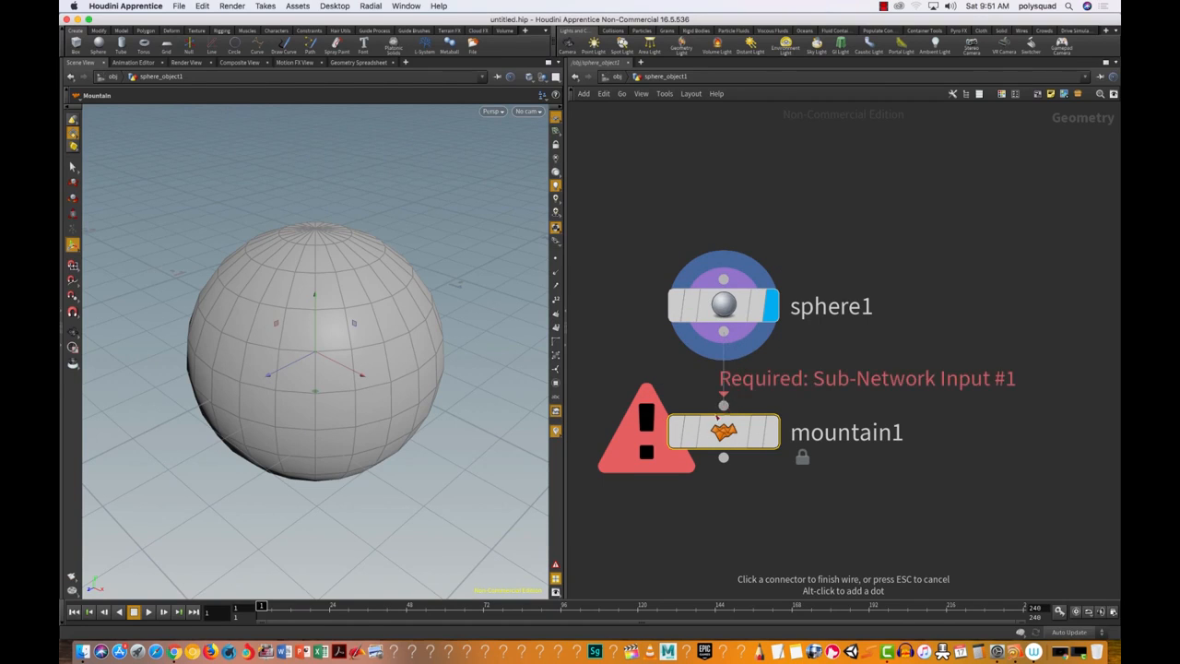
pyautogui.click(708, 424)
pyautogui.moveTo(706, 431)
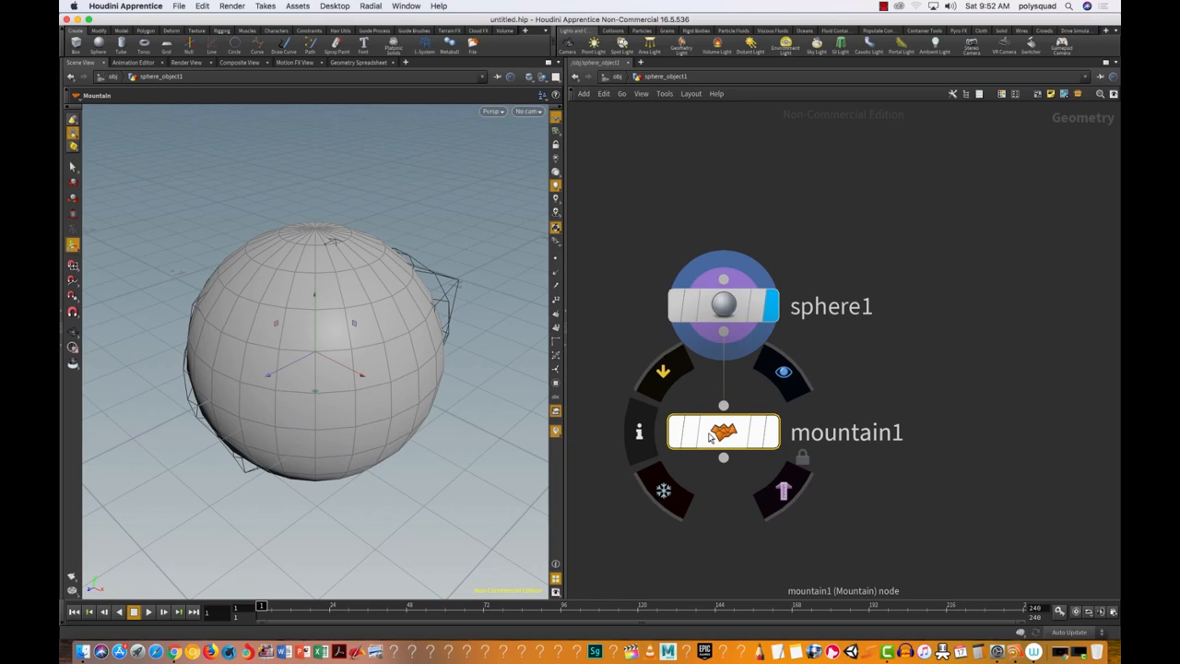
# Turn on the display/render flag of mountain1 and deselect the node.
pyautogui.moveTo(764, 438); pyautogui.dragTo(764, 436)
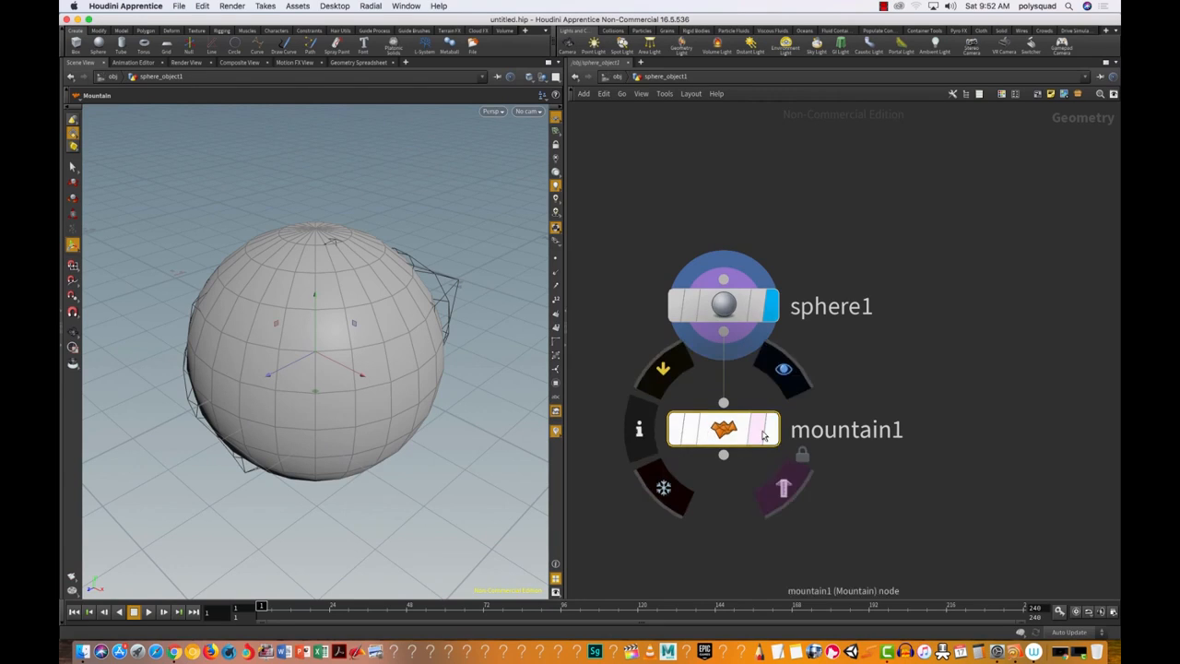
pyautogui.click(770, 434)
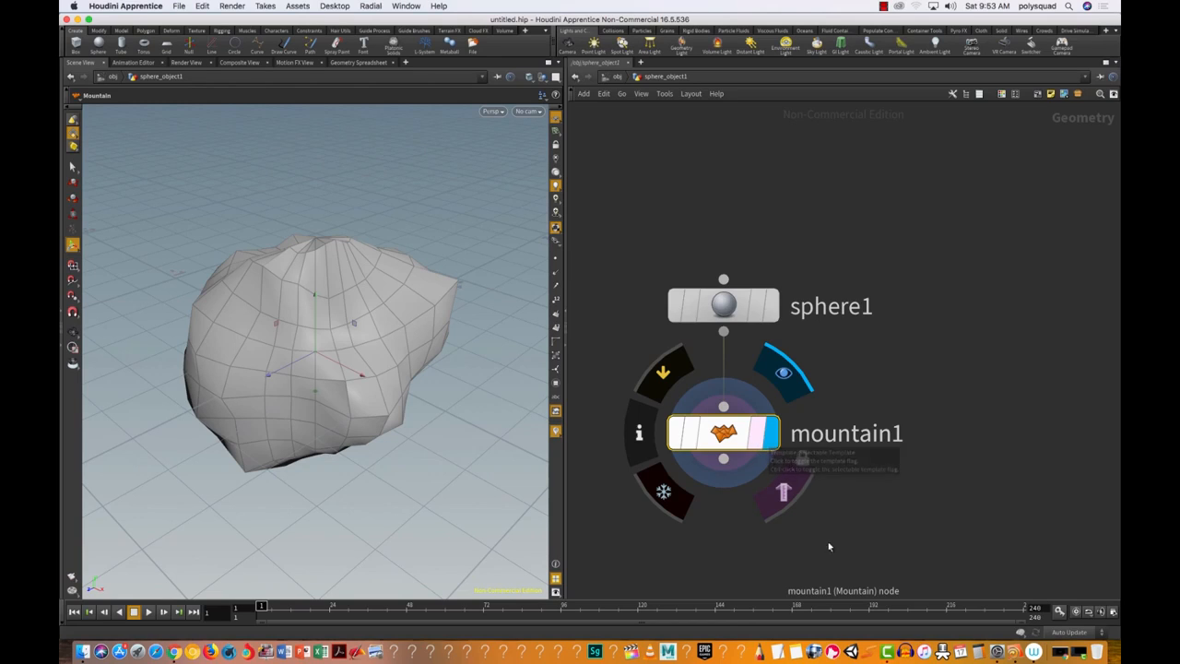
pyautogui.click(756, 449)
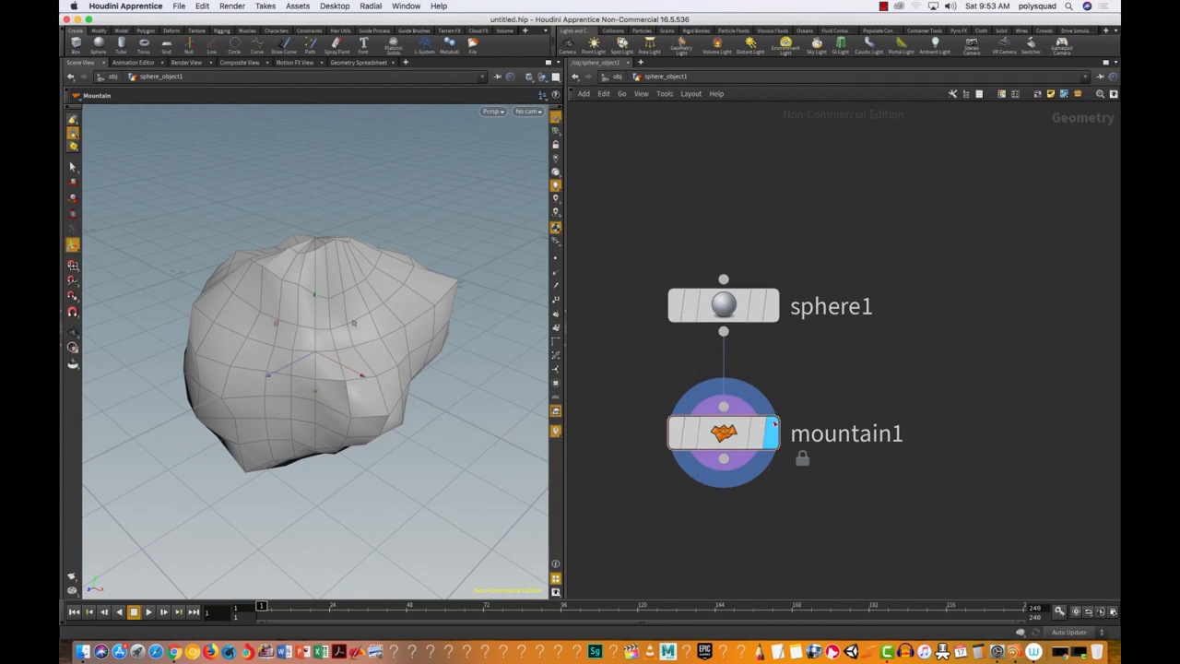
pyautogui.moveTo(756, 456)
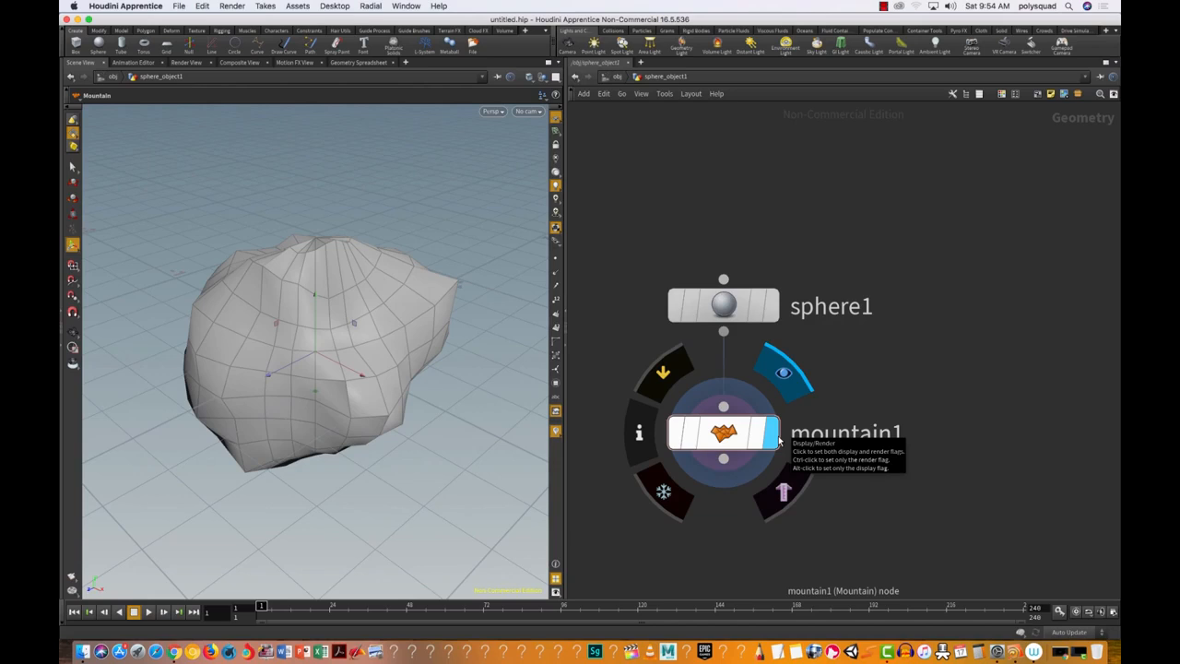
# Select sphere1 to compare its wireframe with the displayed mountain result, and deselect it.
pyautogui.moveTo(633, 204); pyautogui.dragTo(823, 373)
pyautogui.moveTo(824, 374); pyautogui.dragTo(828, 337)
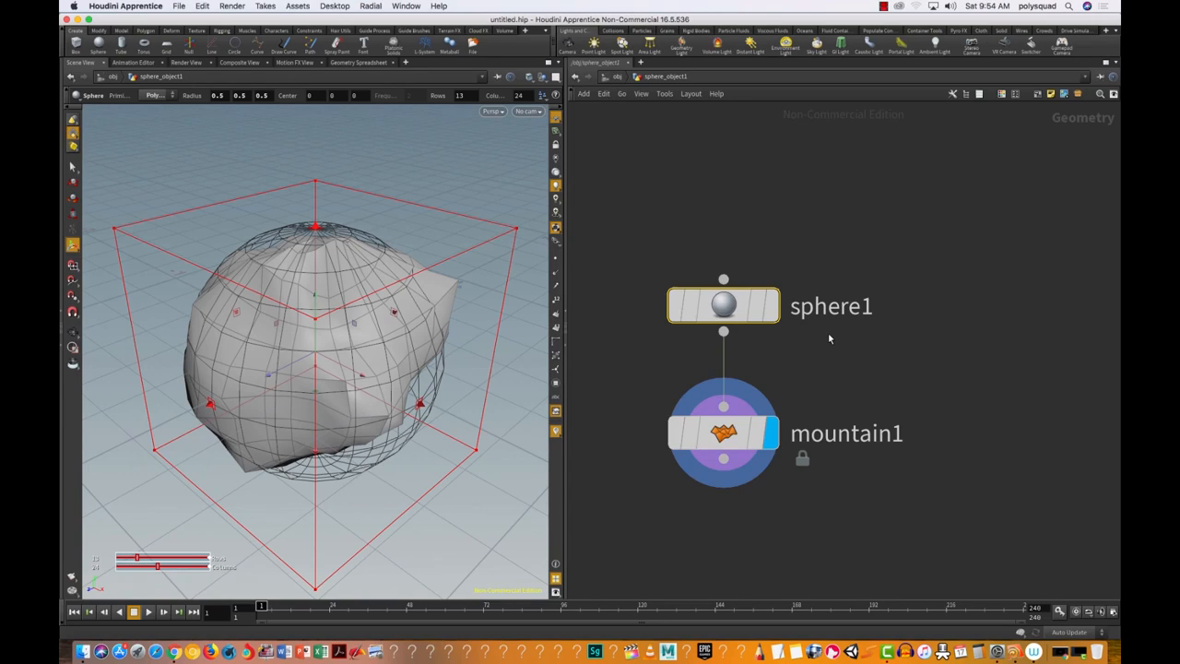
pyautogui.click(677, 521)
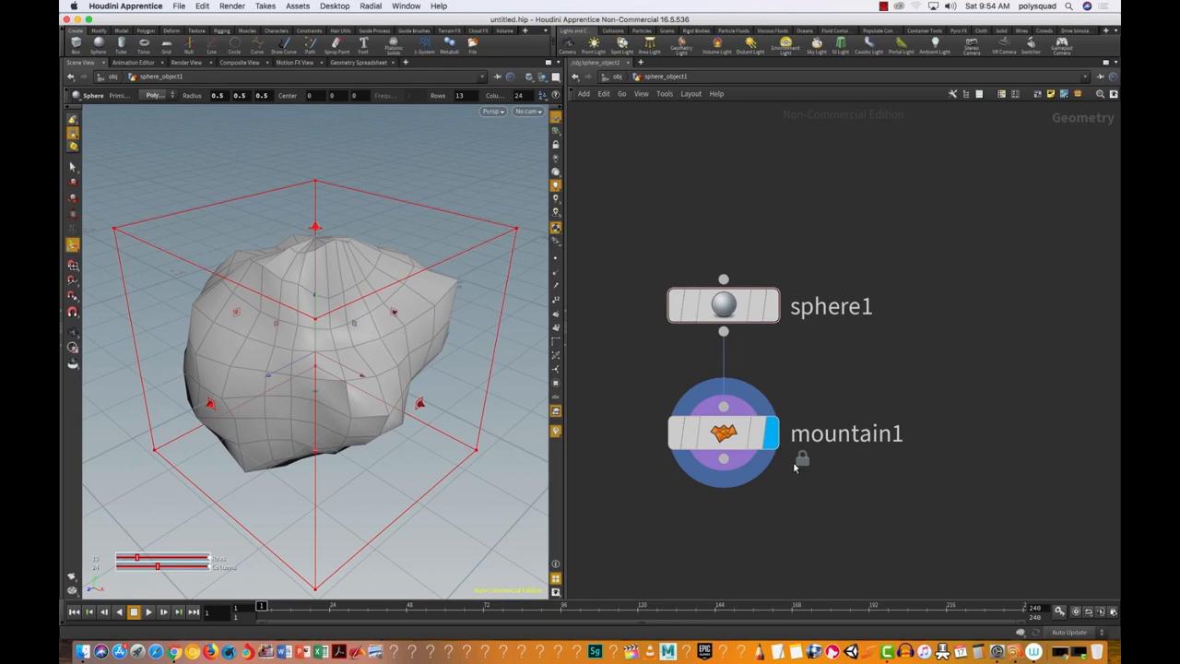
# Look inside mountain1 and its attribvop1 network, and return to the sphere_object1 level.
pyautogui.doubleClick(729, 434)
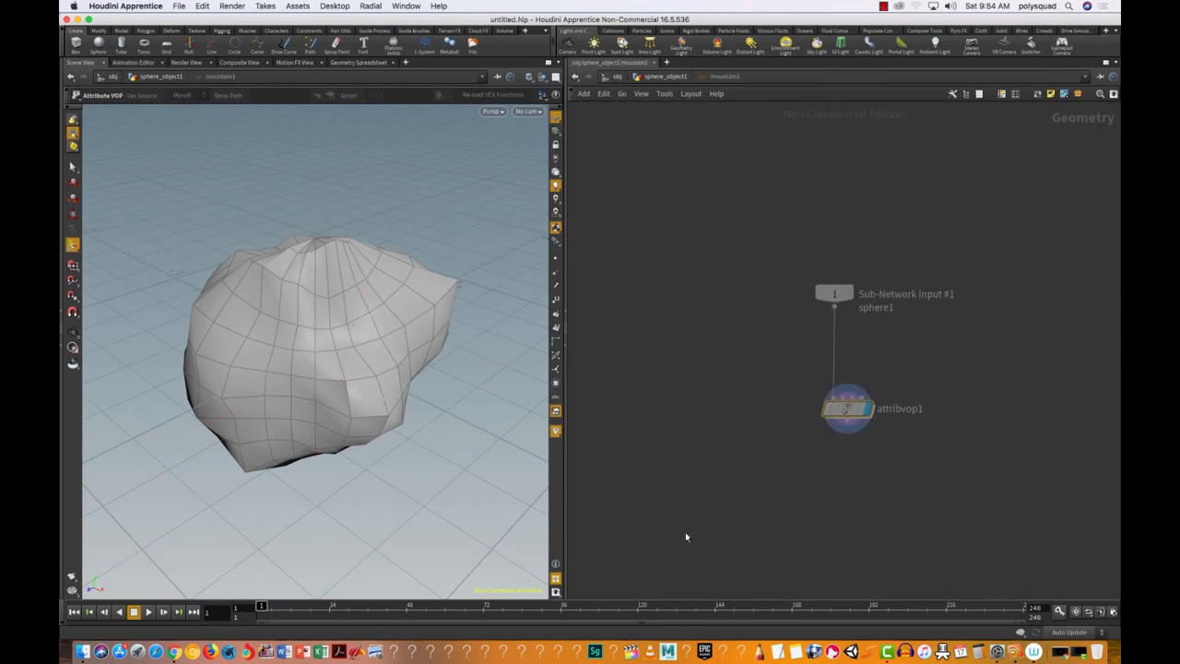
pyautogui.doubleClick(835, 434)
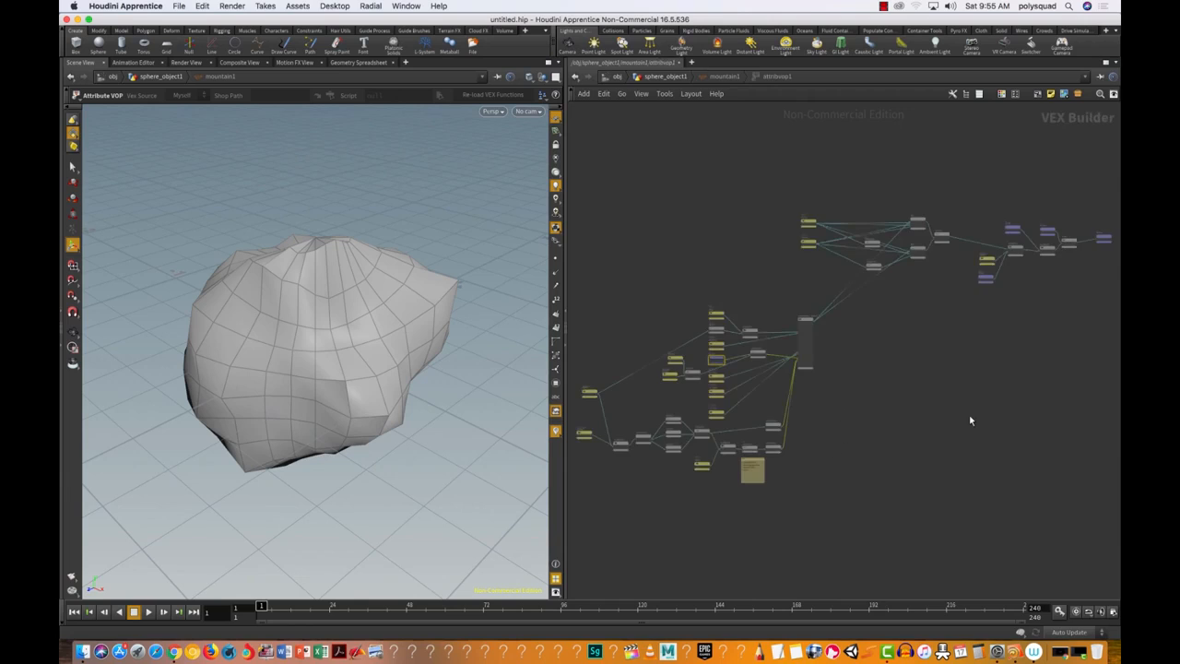
pyautogui.click(656, 77)
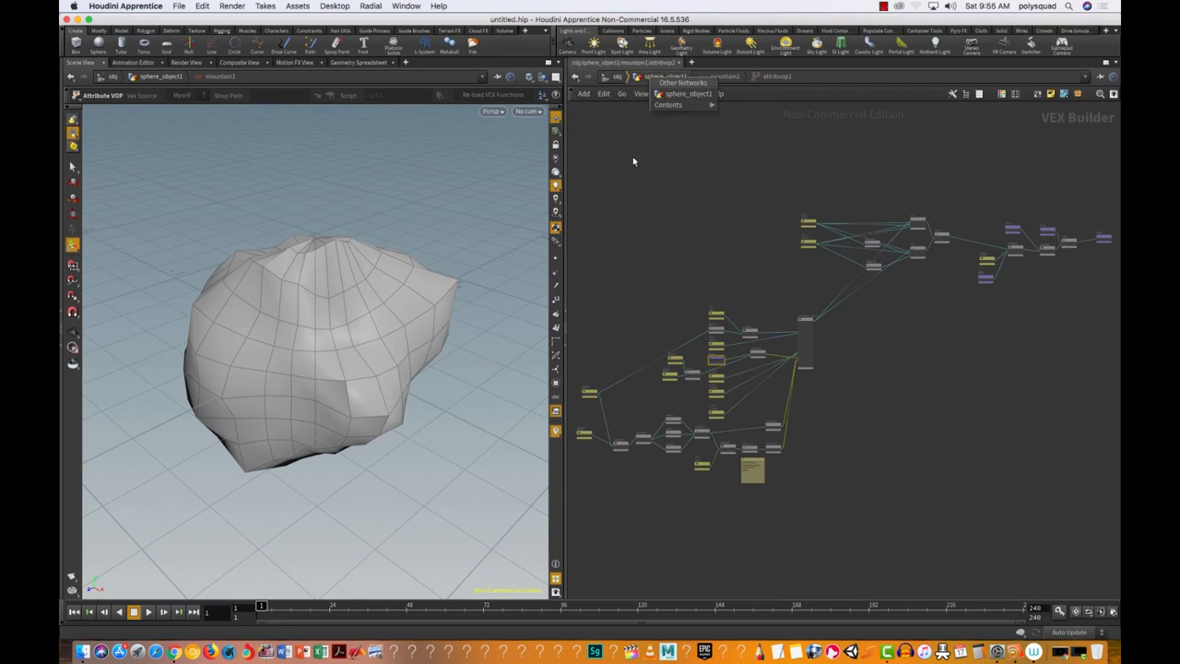
pyautogui.click(634, 162)
pyautogui.click(647, 77)
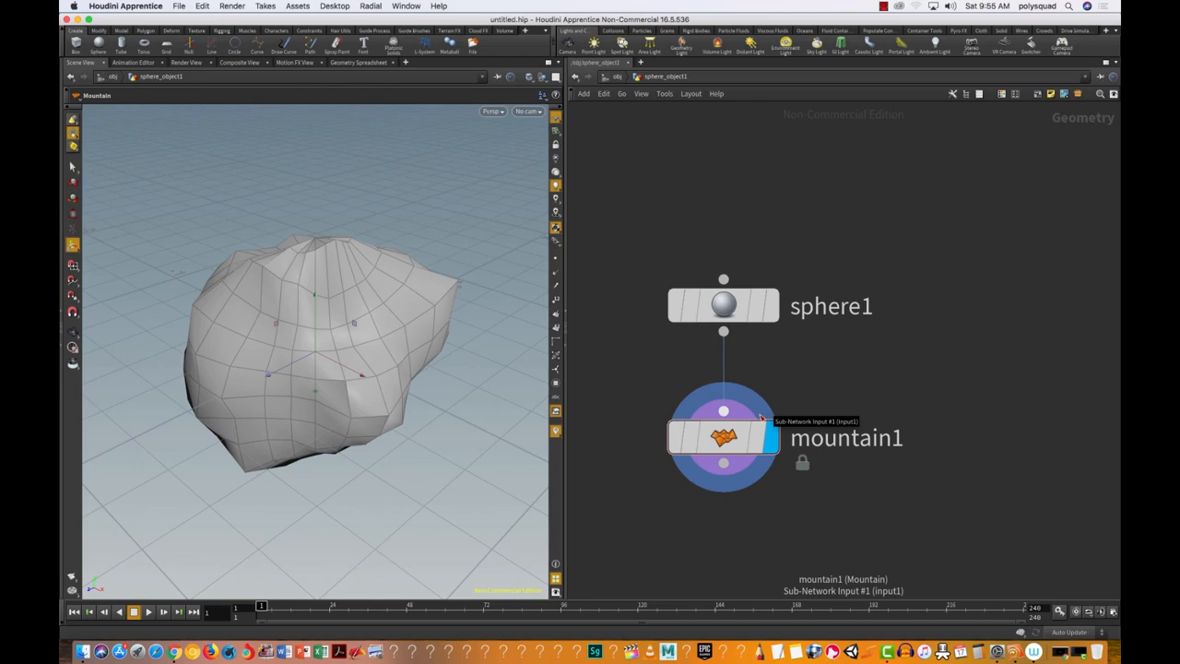
# Select sphere1 and compare it with the mountain result, and make mountain1 the selected node.
pyautogui.moveTo(629, 203); pyautogui.dragTo(829, 348)
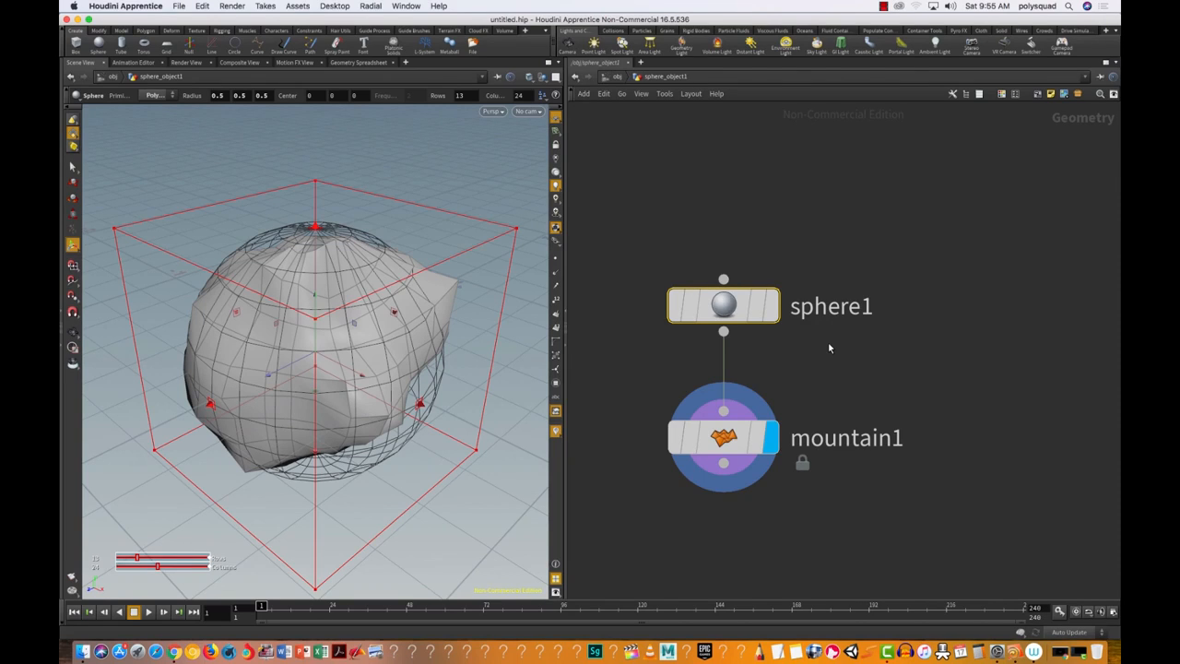
pyautogui.moveTo(619, 364); pyautogui.dragTo(795, 461)
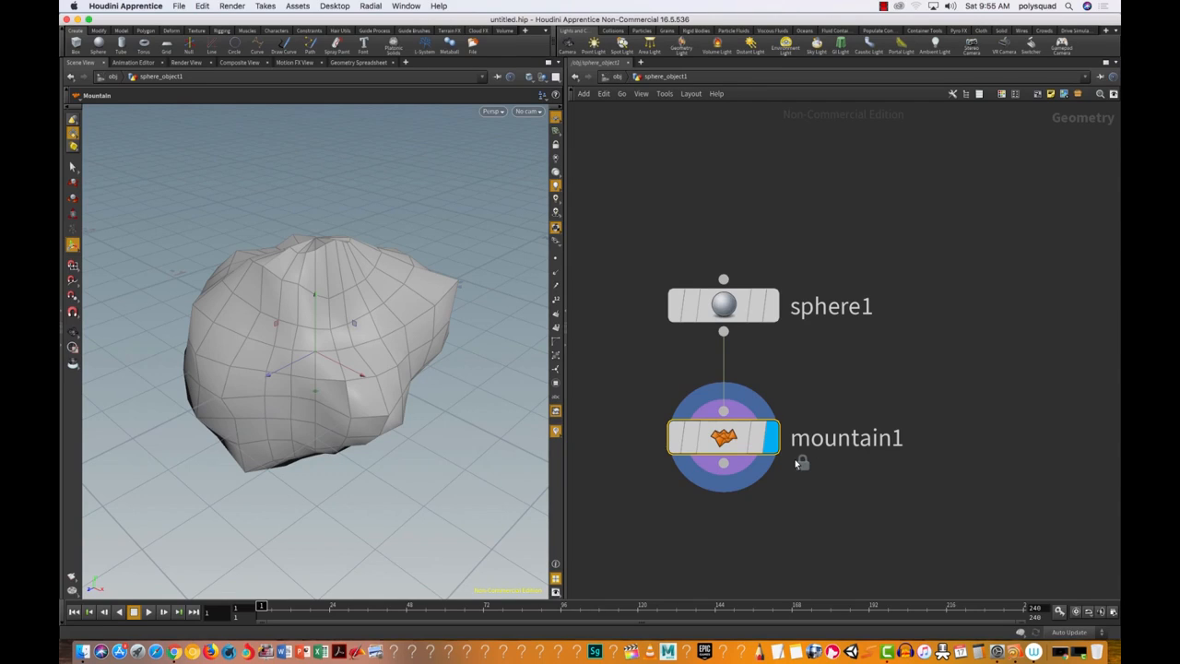
pyautogui.rightClick(721, 438)
pyautogui.click(647, 510)
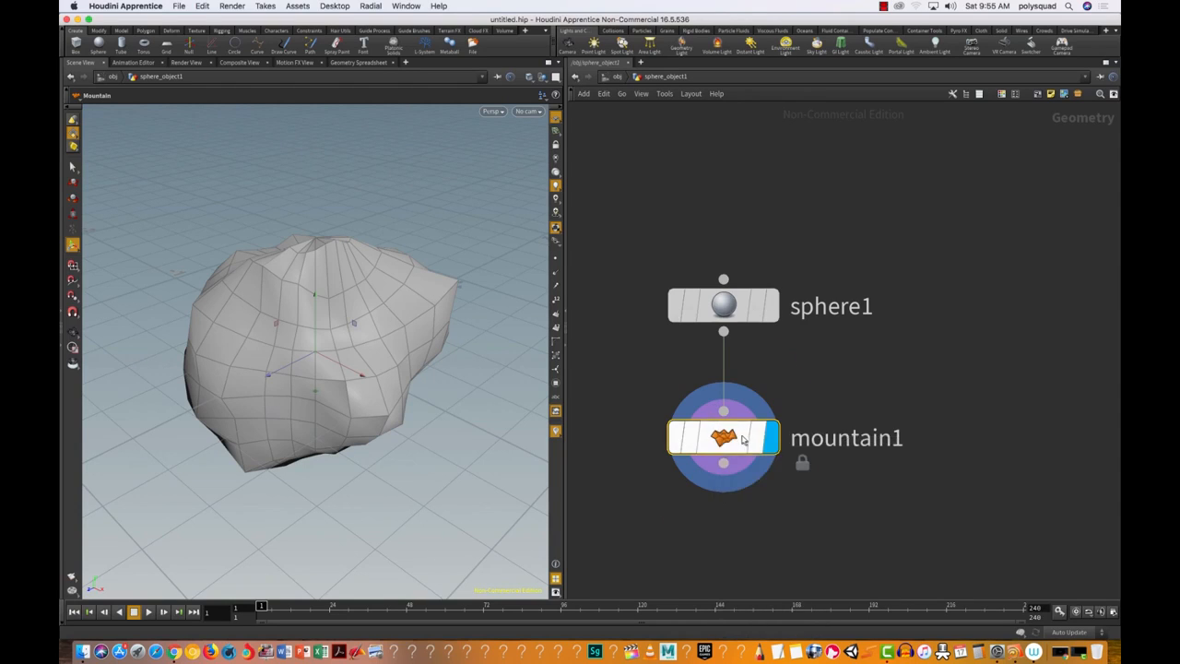
# Move mountain1 further below sphere1, and cut the wire between the two nodes.
pyautogui.press('l')
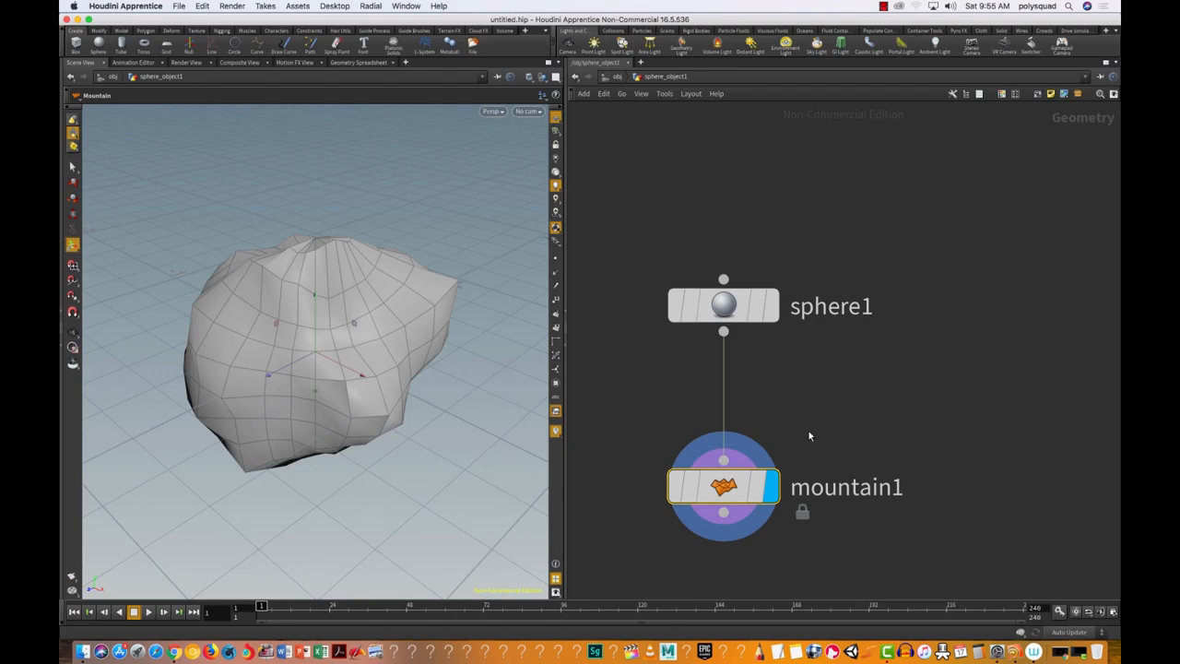
pyautogui.press('y')
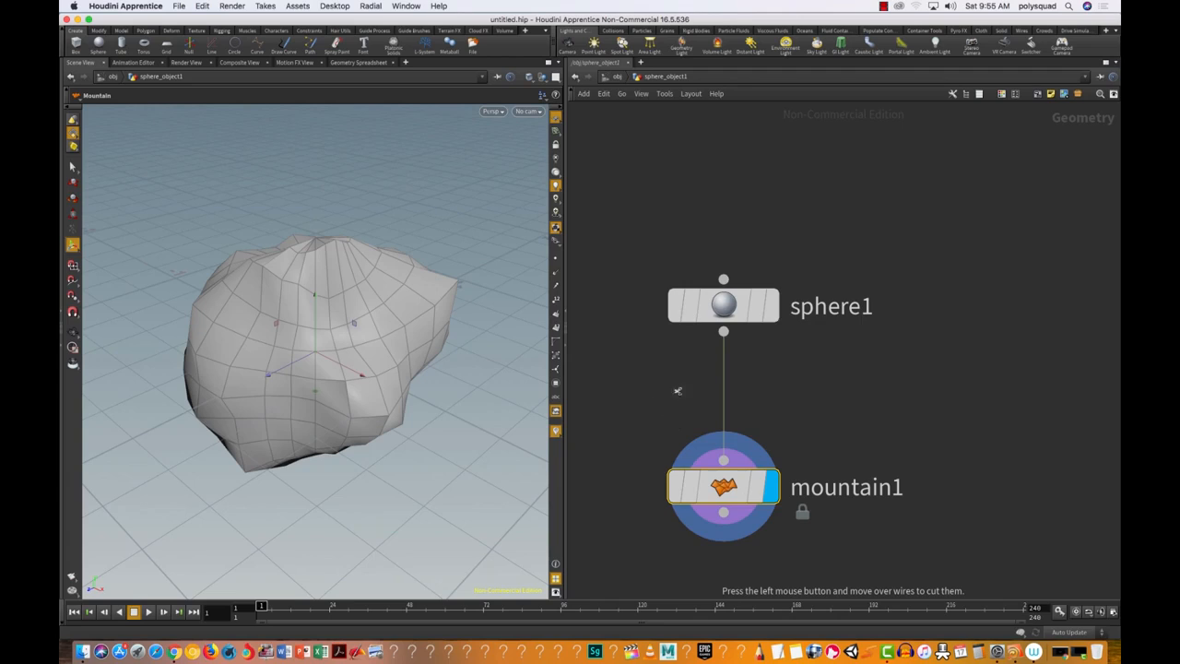
pyautogui.moveTo(618, 370)
pyautogui.mouseDown()
pyautogui.moveTo(933, 429)
pyautogui.moveTo(913, 424)
pyautogui.mouseUp()
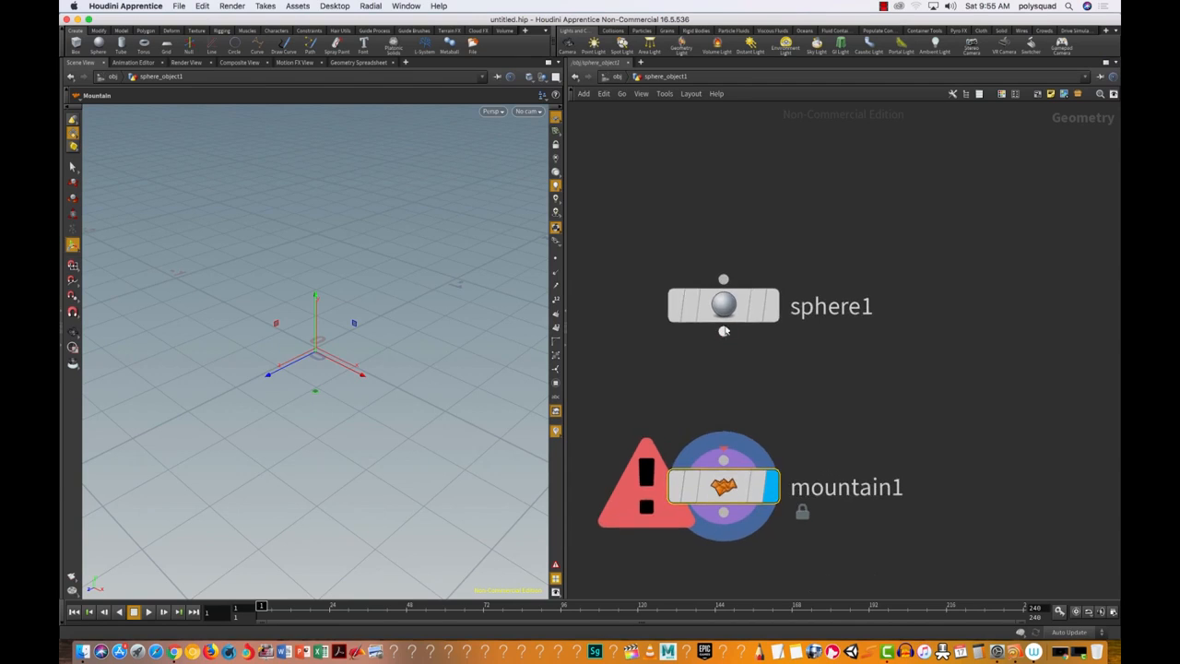
pyautogui.moveTo(724, 331); pyautogui.dragTo(717, 338, button='middle')
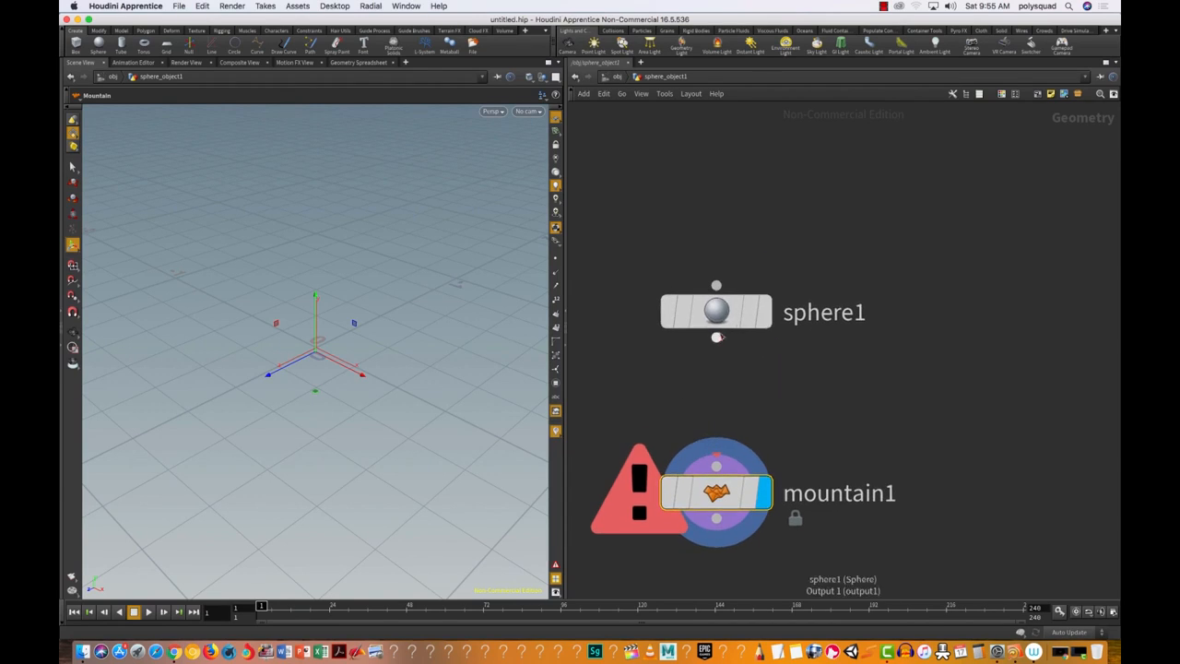
pyautogui.click(717, 337)
pyautogui.click(675, 398)
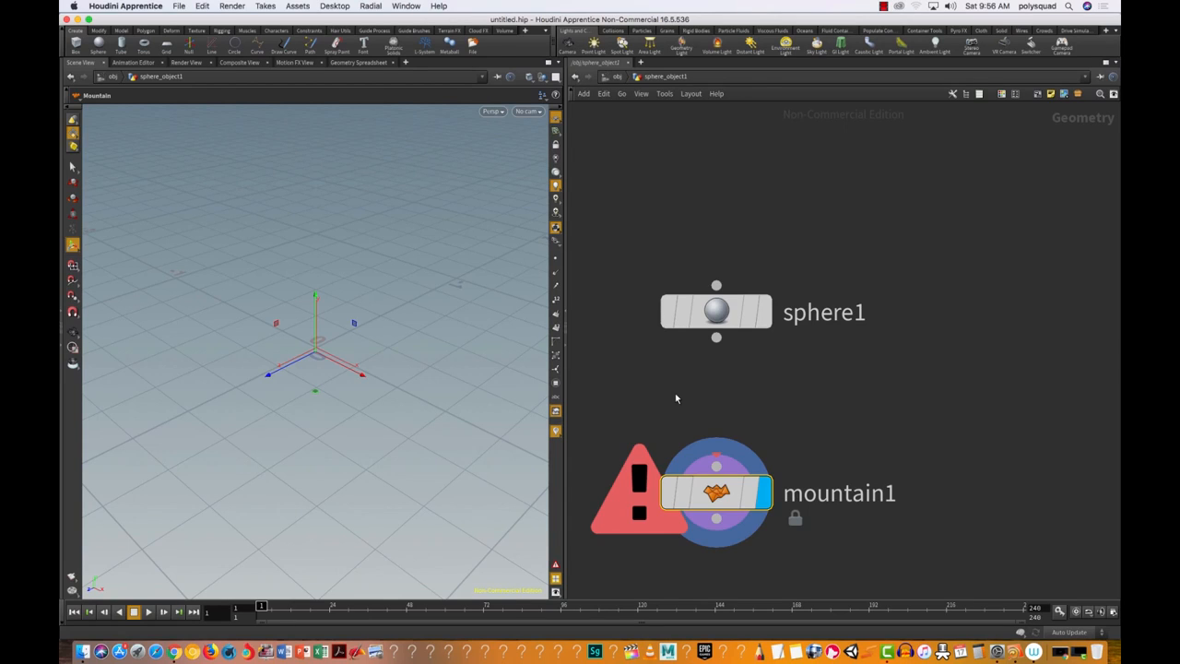
pyautogui.click(816, 384)
pyautogui.scroll(-1, 717, 338)
pyautogui.scroll(-1, 717, 338)
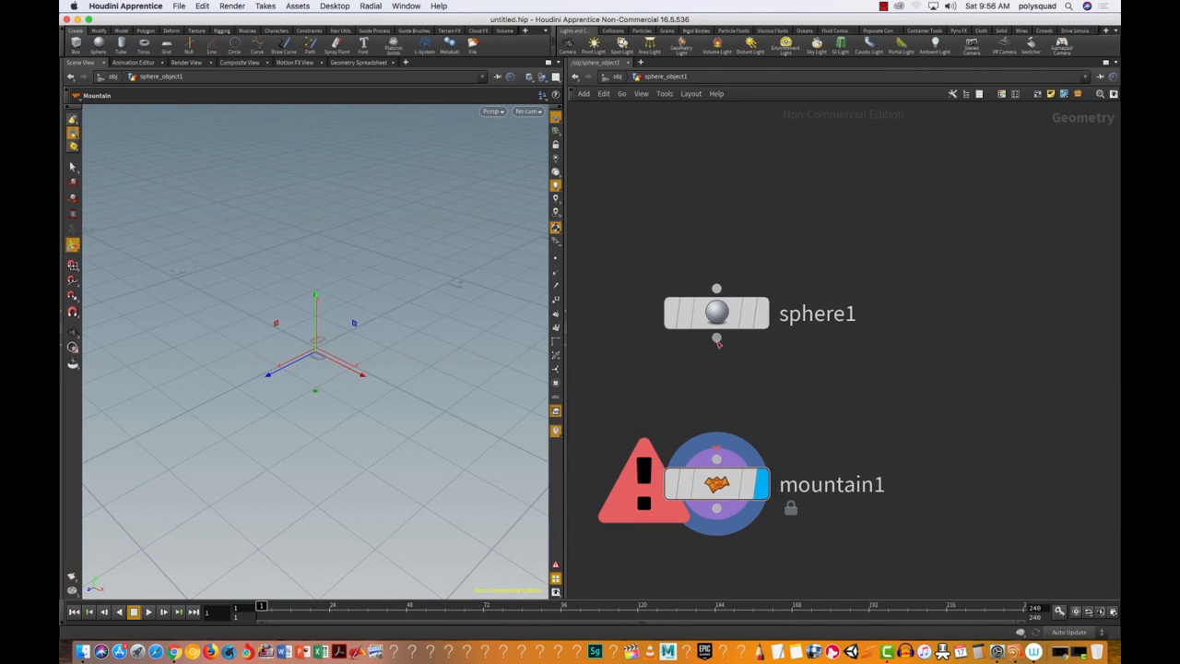
# Add a second Mountain node wired from sphere1's output, placed to the right of mountain1.
pyautogui.click(716, 337)
pyautogui.moveTo(622, 228)
pyautogui.mouseDown()
pyautogui.moveTo(794, 359)
pyautogui.moveTo(802, 408)
pyautogui.mouseUp()
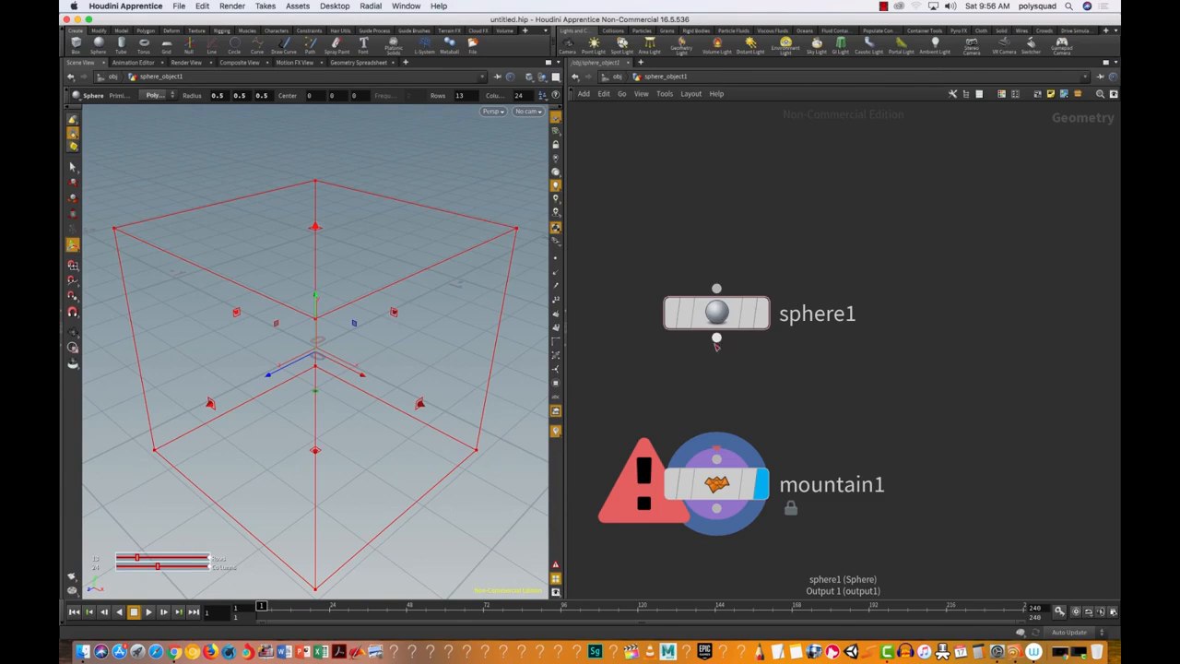
pyautogui.press('Tab')
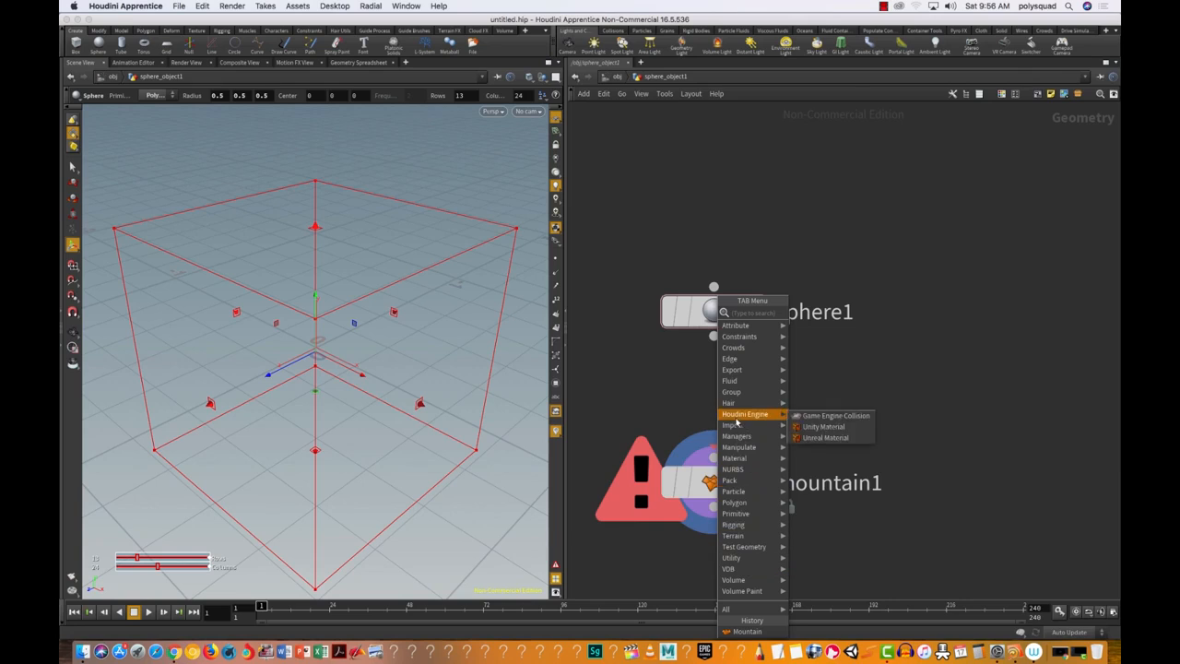
pyautogui.write('mou')
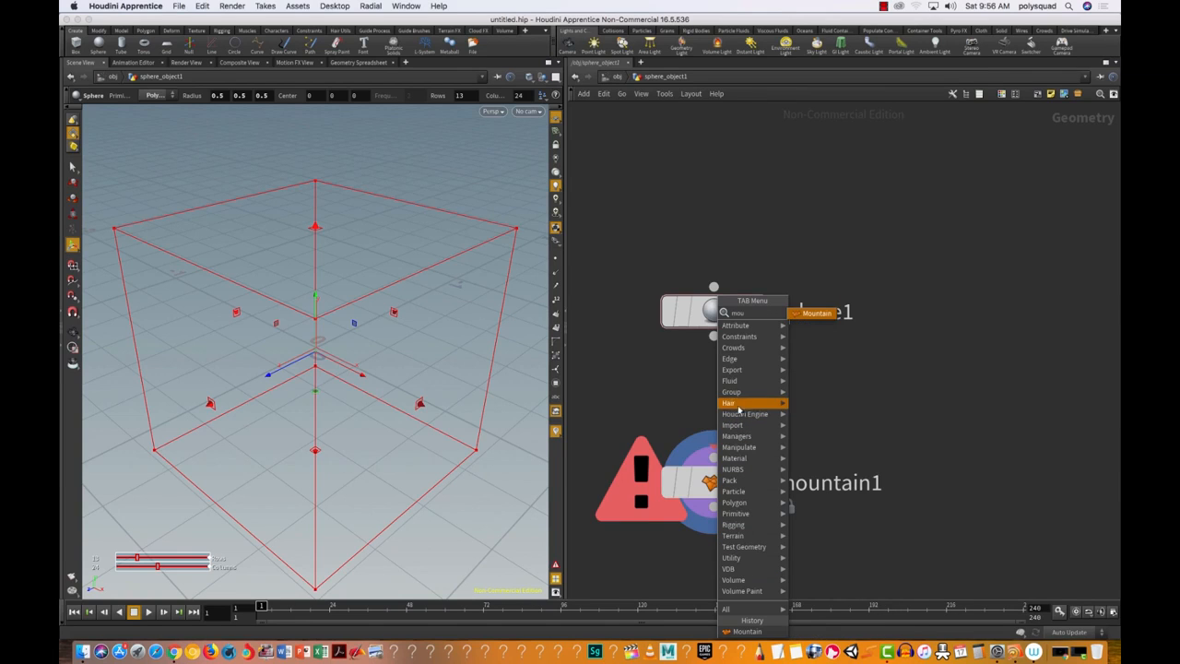
pyautogui.click(821, 317)
pyautogui.click(822, 319)
pyautogui.moveTo(824, 319); pyautogui.dragTo(843, 424)
# Rearrange sphere1 and mountain2 so that mountain2 sits directly beneath sphere1.
pyautogui.moveTo(718, 320); pyautogui.dragTo(845, 306)
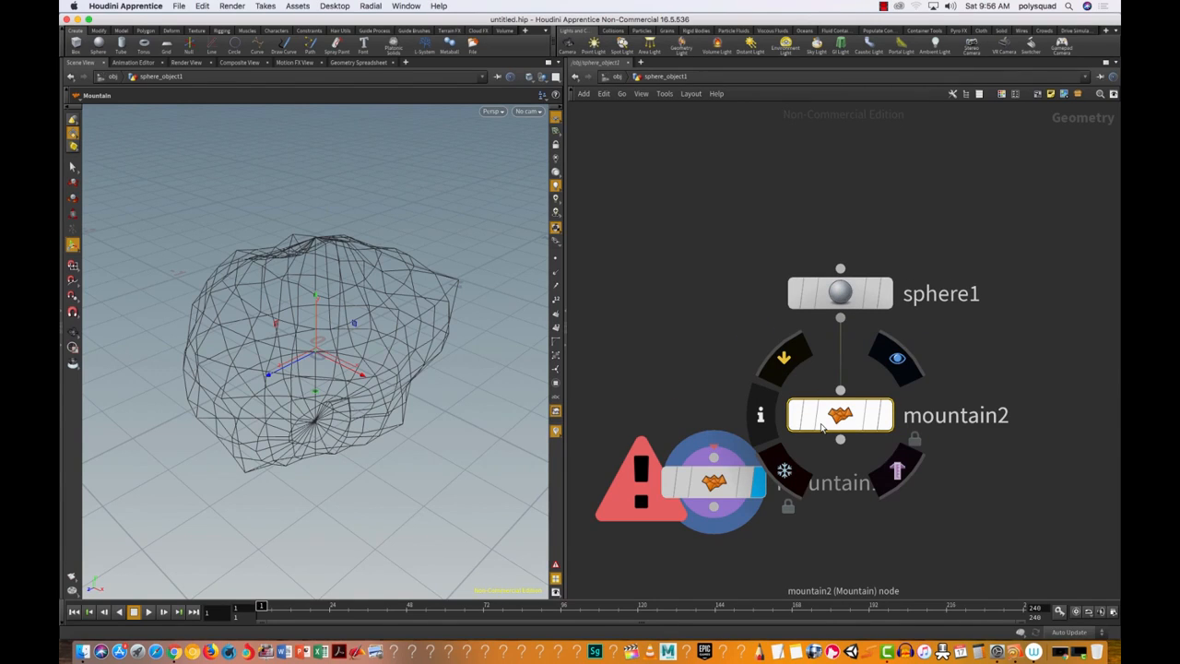
pyautogui.moveTo(811, 284); pyautogui.dragTo(775, 263)
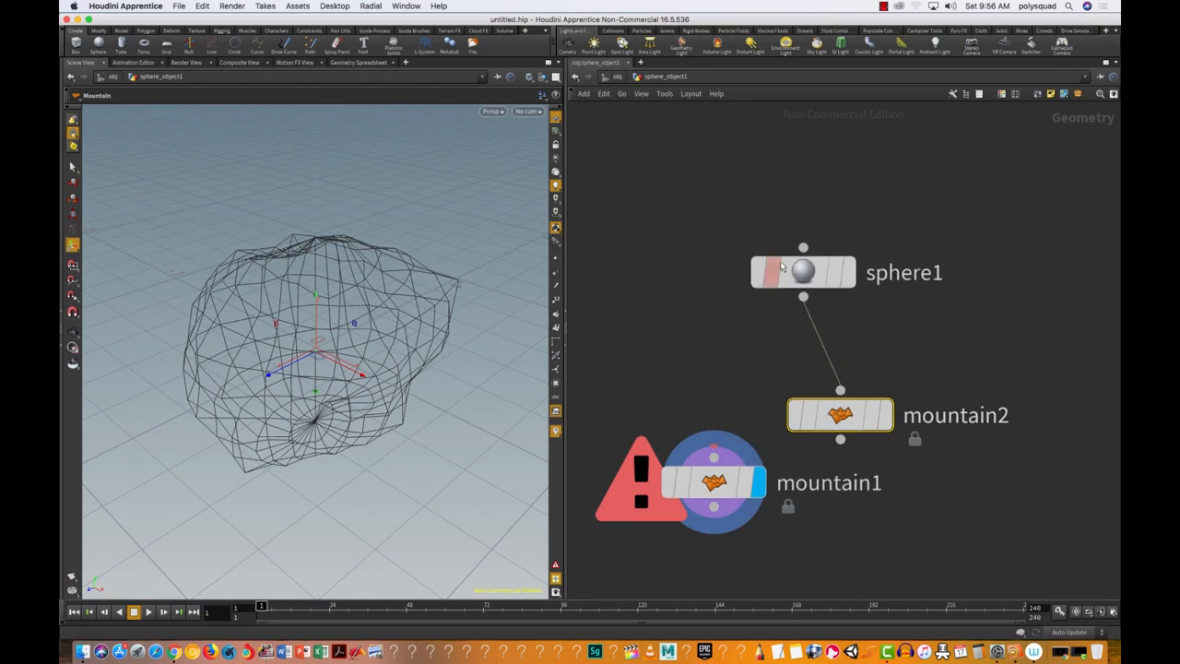
pyautogui.moveTo(840, 417); pyautogui.dragTo(803, 360)
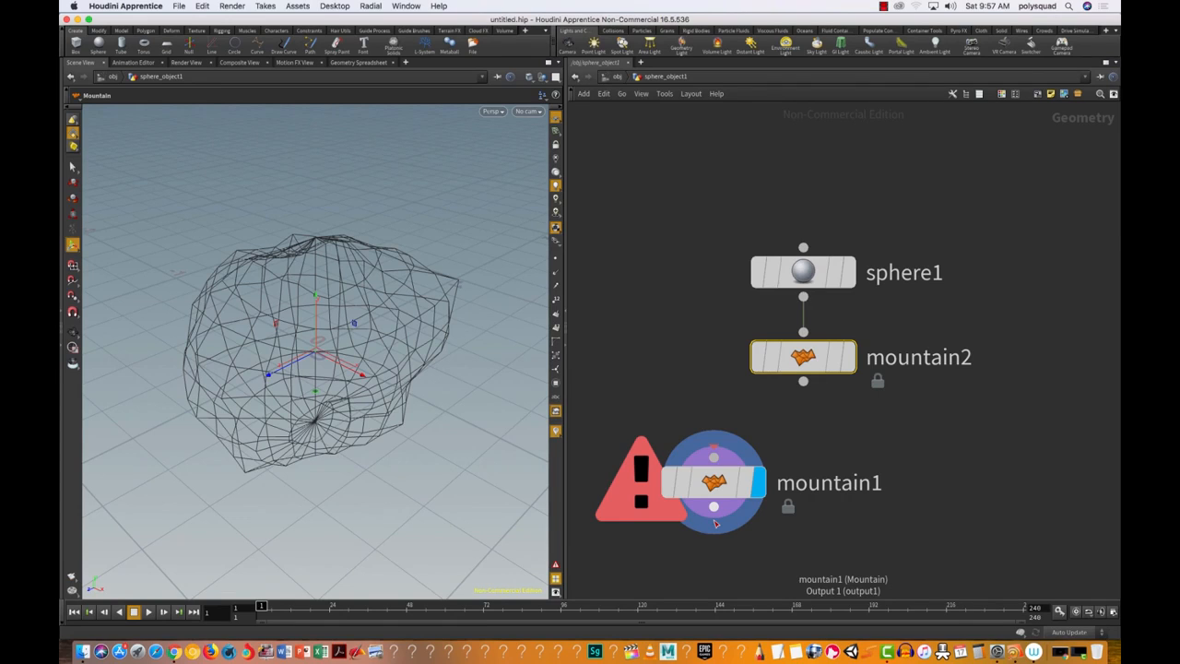
# Delete mountain2, and wire sphere1's output into mountain1 with sphere1 placed directly above it.
pyautogui.click(912, 409)
pyautogui.moveTo(915, 424); pyautogui.dragTo(708, 318)
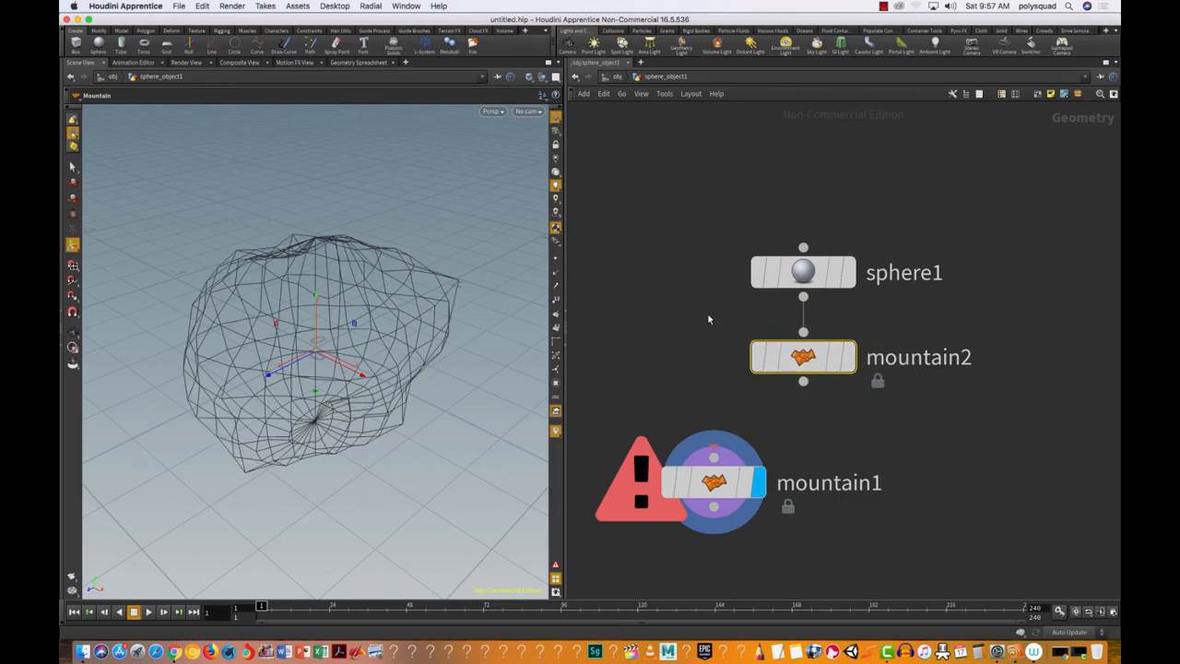
pyautogui.press('Delete')
pyautogui.moveTo(804, 297); pyautogui.dragTo(713, 458)
pyautogui.moveTo(687, 171); pyautogui.dragTo(810, 357)
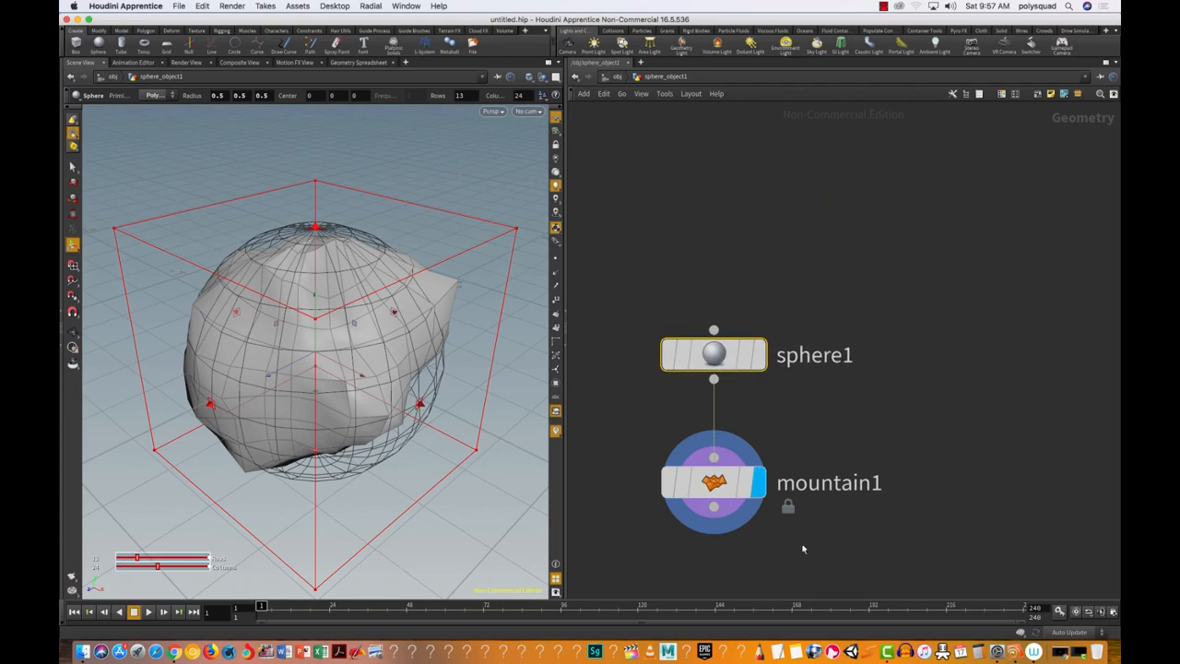
# Select mountain1 and show its parameters inside the network editor instead of in a floating Parameters window.
pyautogui.click(728, 484)
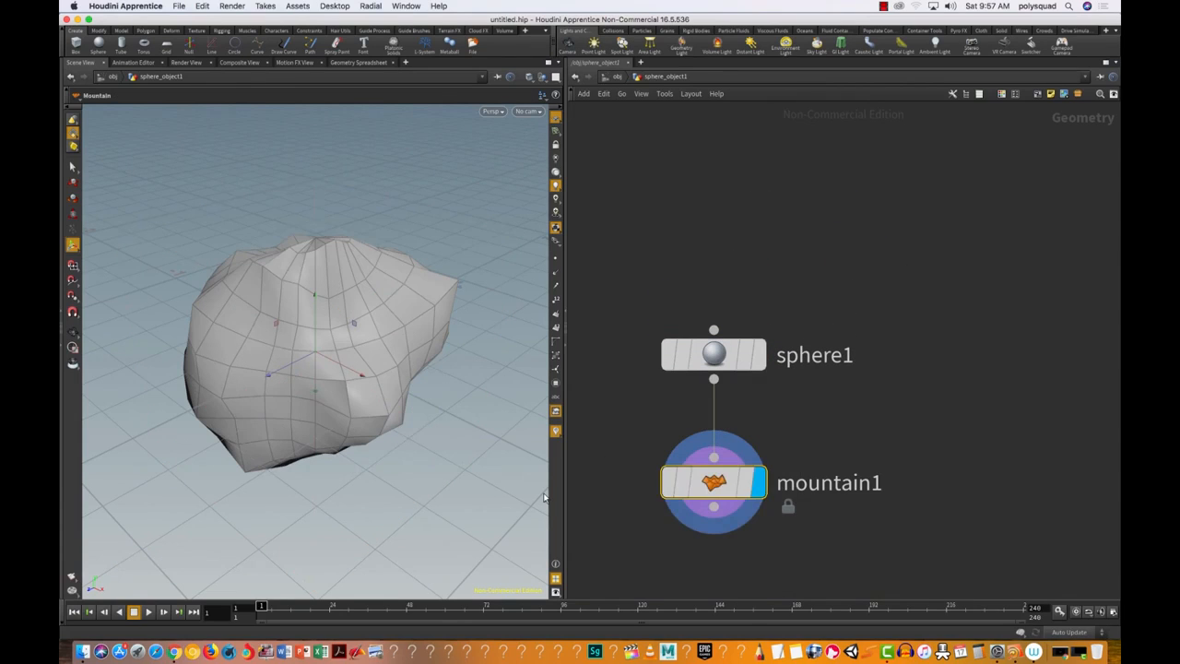
pyautogui.press('p')
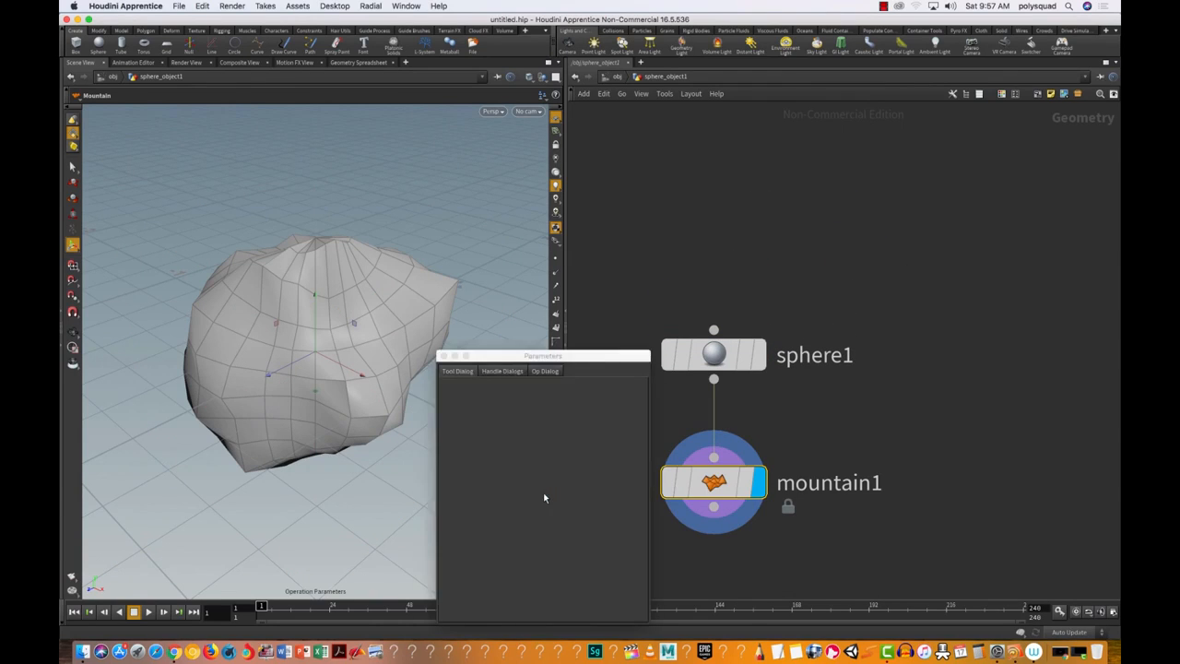
pyautogui.click(443, 356)
pyautogui.moveTo(867, 522); pyautogui.dragTo(618, 444)
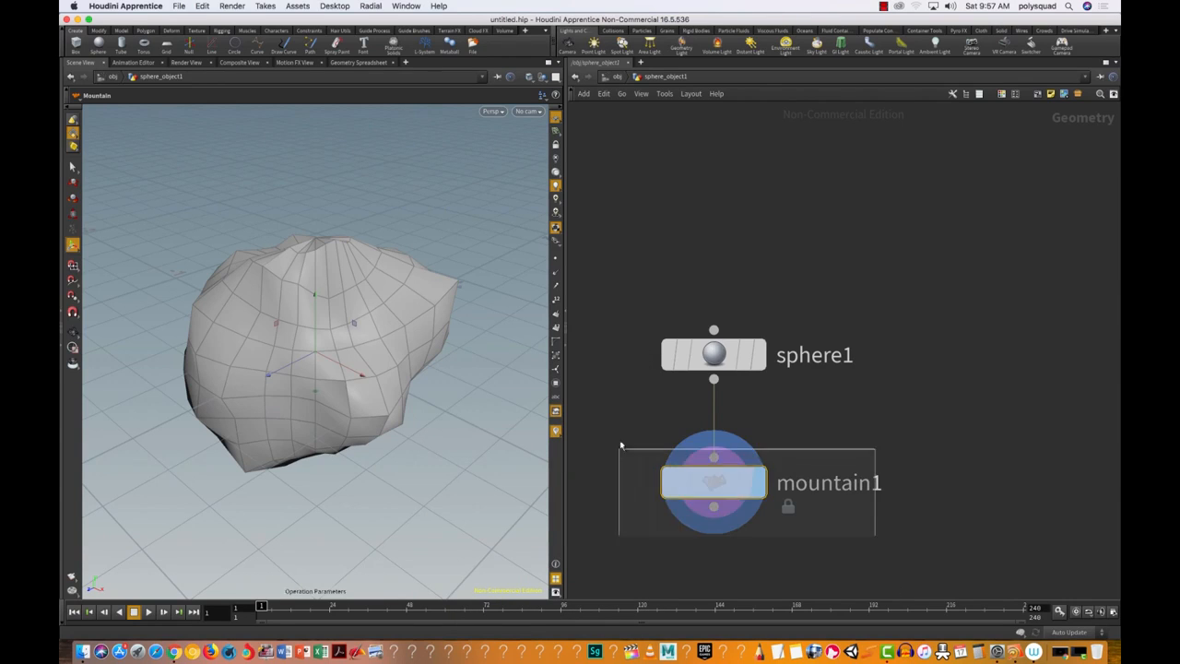
pyautogui.press('p')
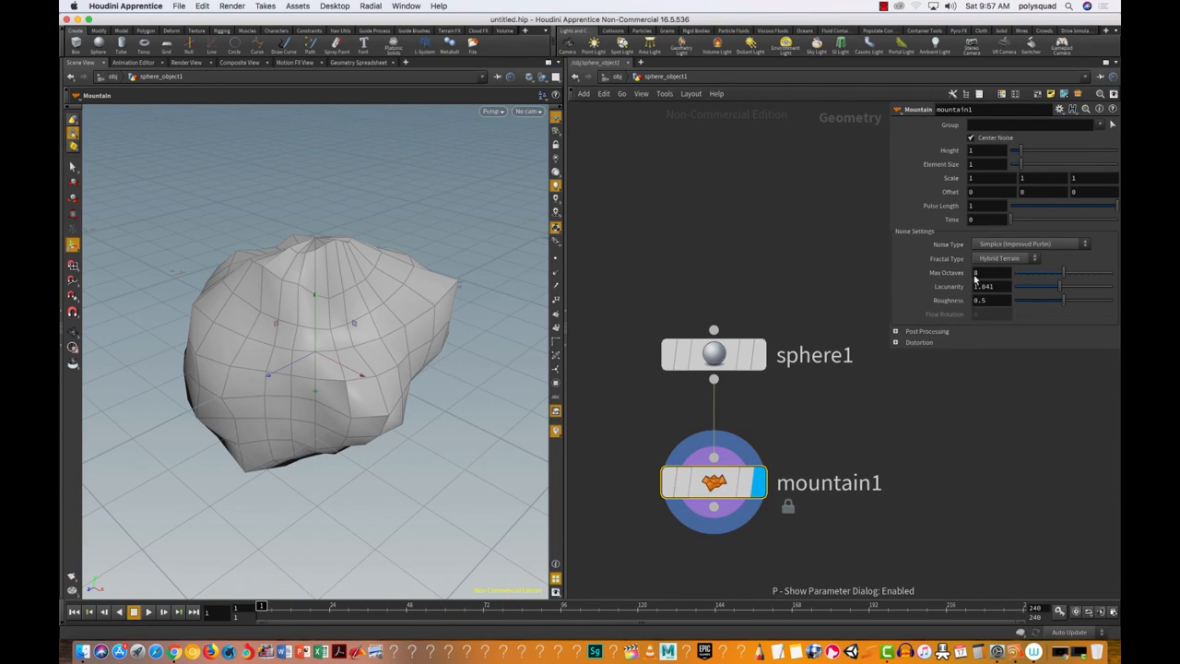
# Set mountain1's Height to 1.61, Element Size to 2.23 and Time to 0.166.
pyautogui.moveTo(1020, 151); pyautogui.dragTo(1024, 156)
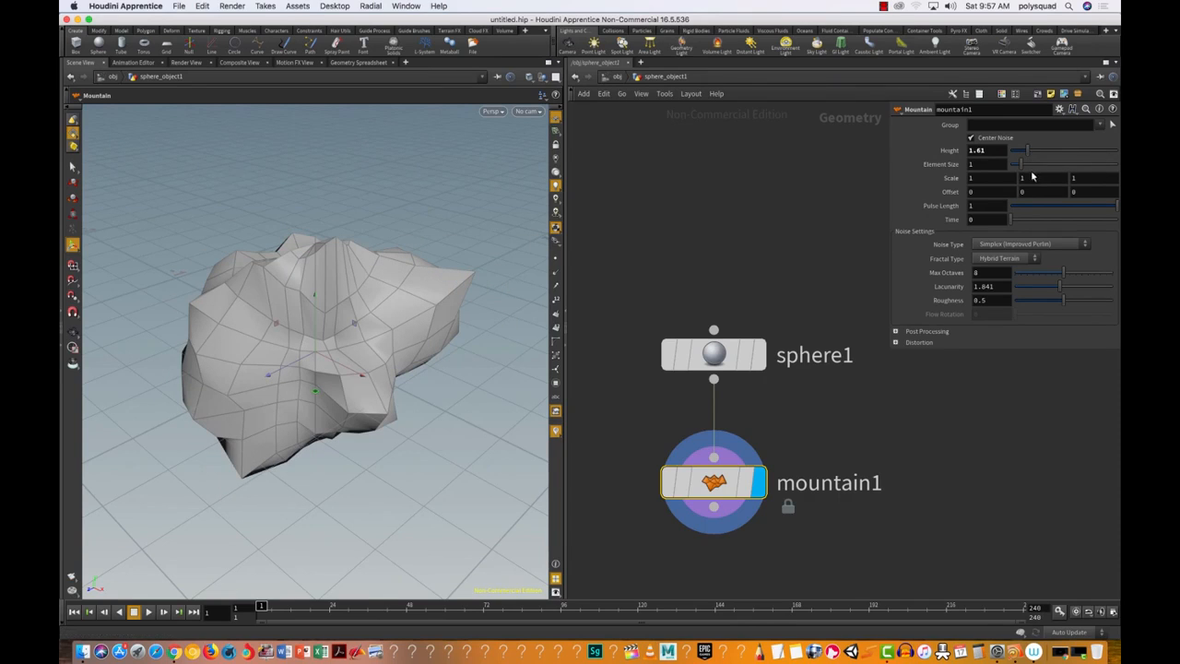
pyautogui.moveTo(1024, 163)
pyautogui.mouseDown()
pyautogui.moveTo(1082, 160)
pyautogui.moveTo(1035, 167)
pyautogui.mouseUp()
pyautogui.moveTo(1043, 219); pyautogui.dragTo(1028, 221)
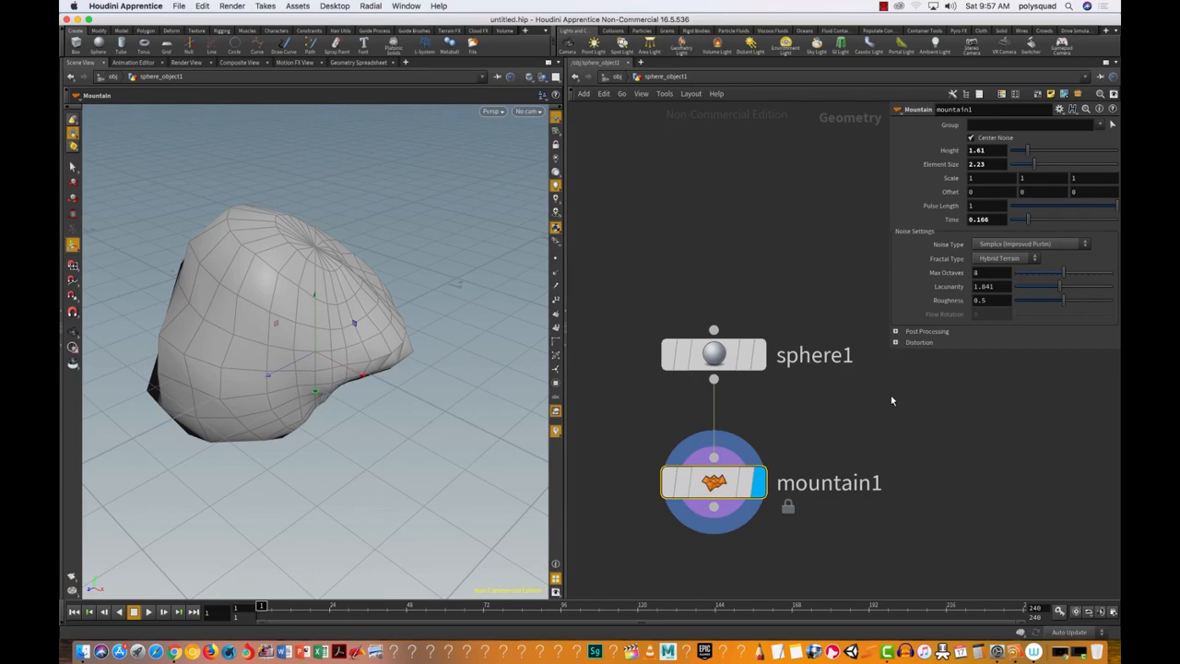
# Move sphere1 and mountain1 together slightly higher in the network, and reselect only mountain1.
pyautogui.moveTo(623, 251); pyautogui.dragTo(856, 544)
pyautogui.moveTo(725, 362); pyautogui.dragTo(714, 273)
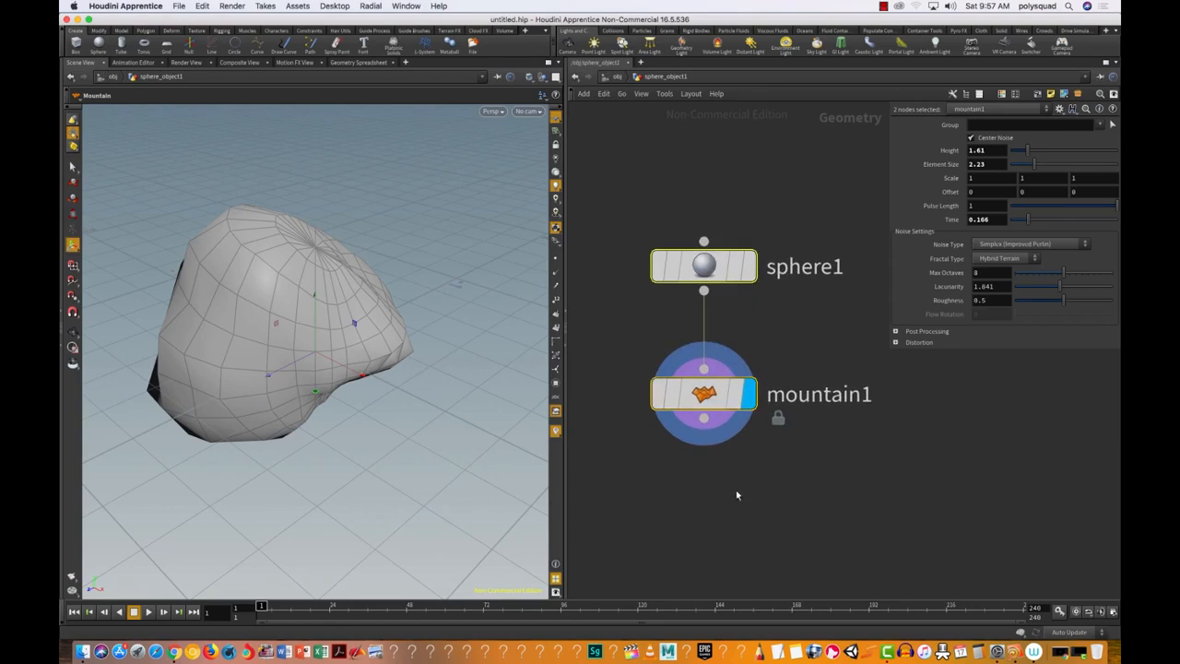
pyautogui.click(735, 489)
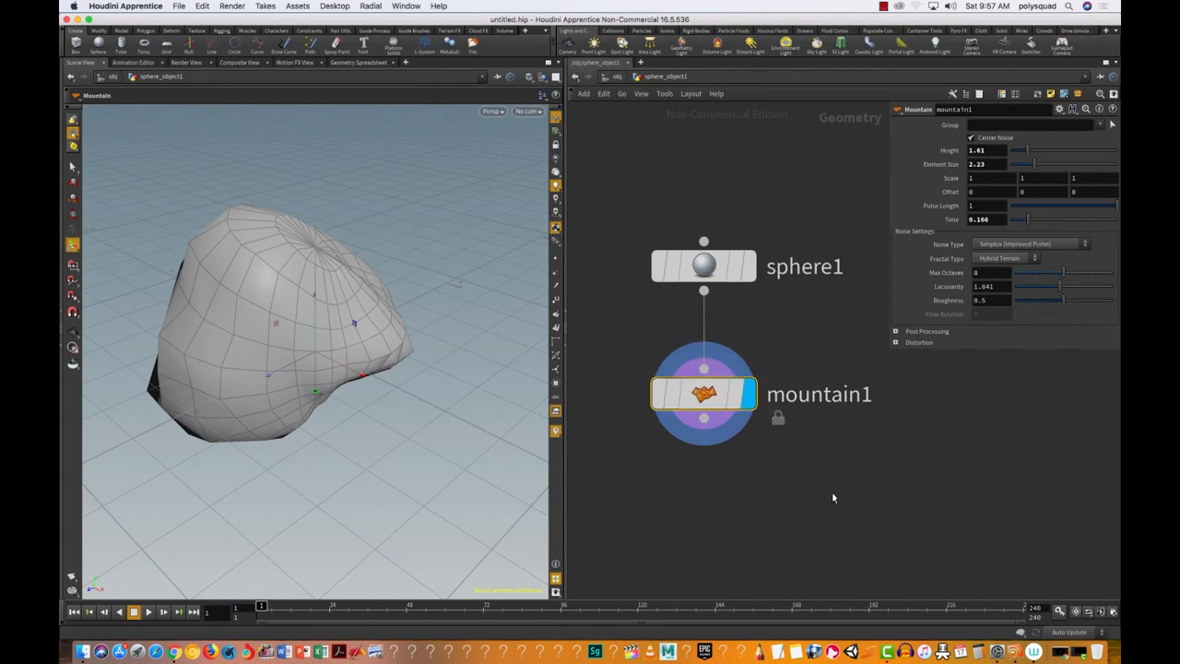
pyautogui.moveTo(850, 481); pyautogui.dragTo(645, 345)
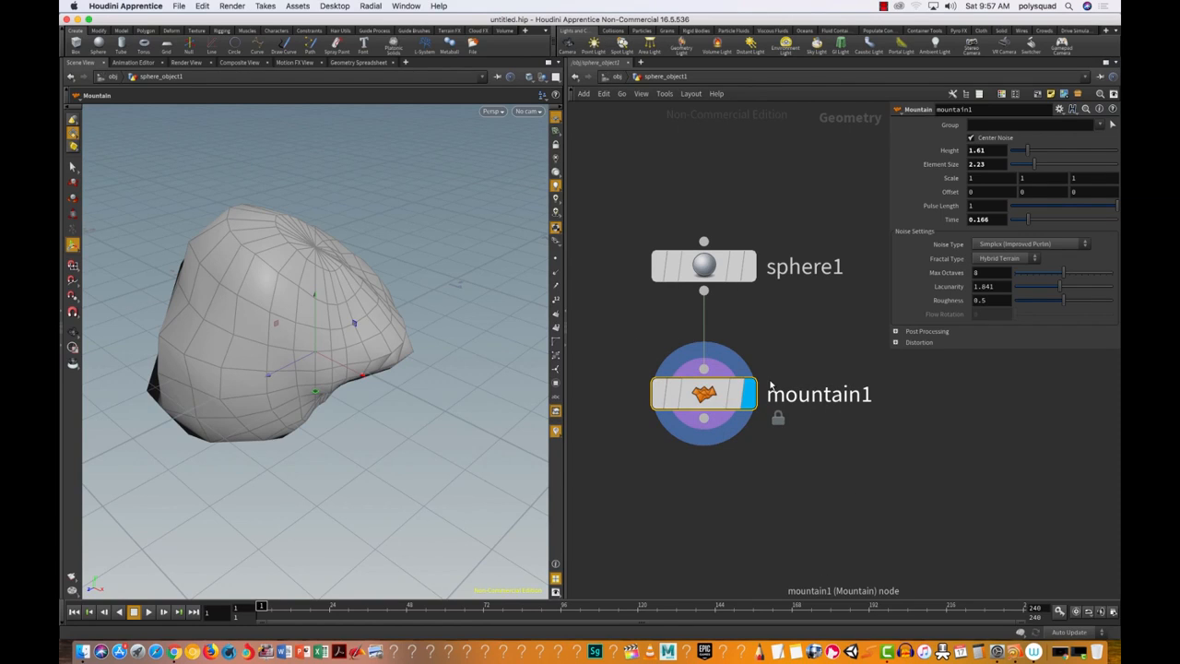
# Bypass mountain1 so the viewport shows the undistorted sphere.
pyautogui.moveTo(745, 387)
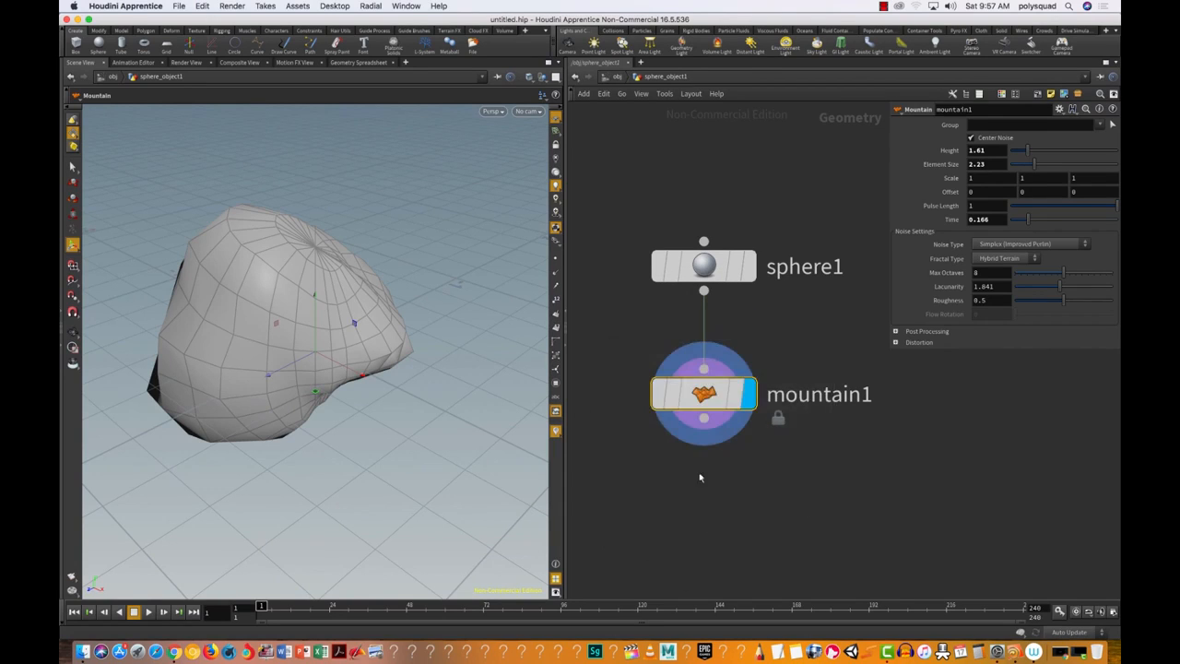
pyautogui.moveTo(671, 404)
pyautogui.click(658, 388)
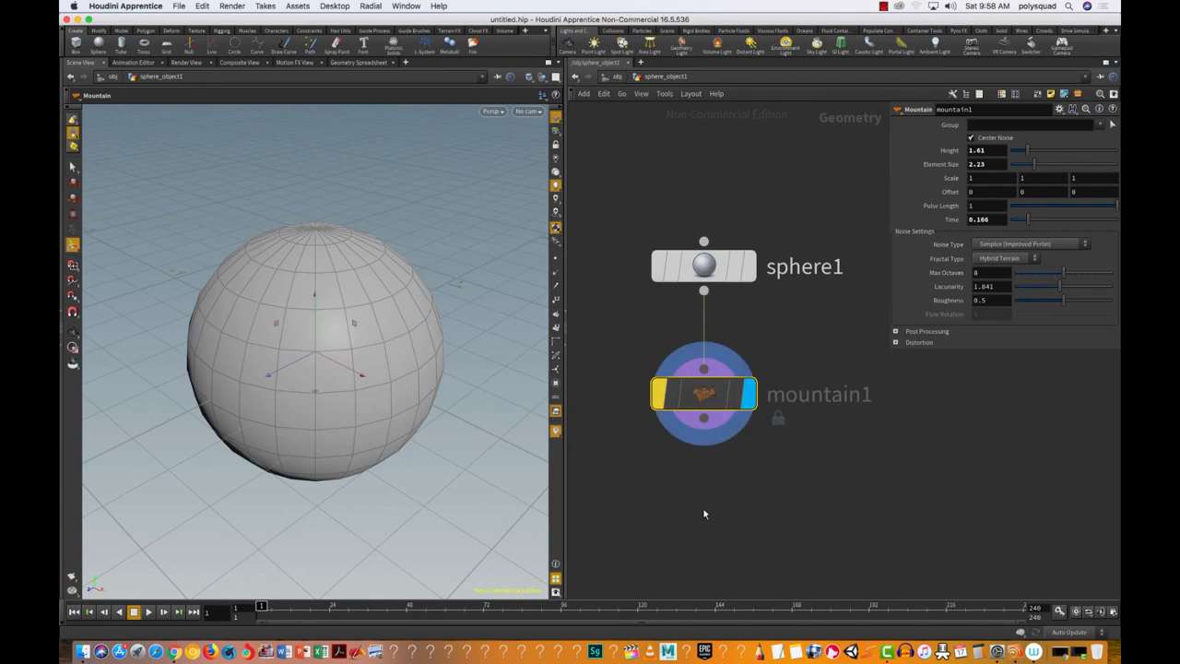
pyautogui.moveTo(790, 453); pyautogui.dragTo(838, 444)
pyautogui.moveTo(839, 475); pyautogui.dragTo(788, 490, button='right')
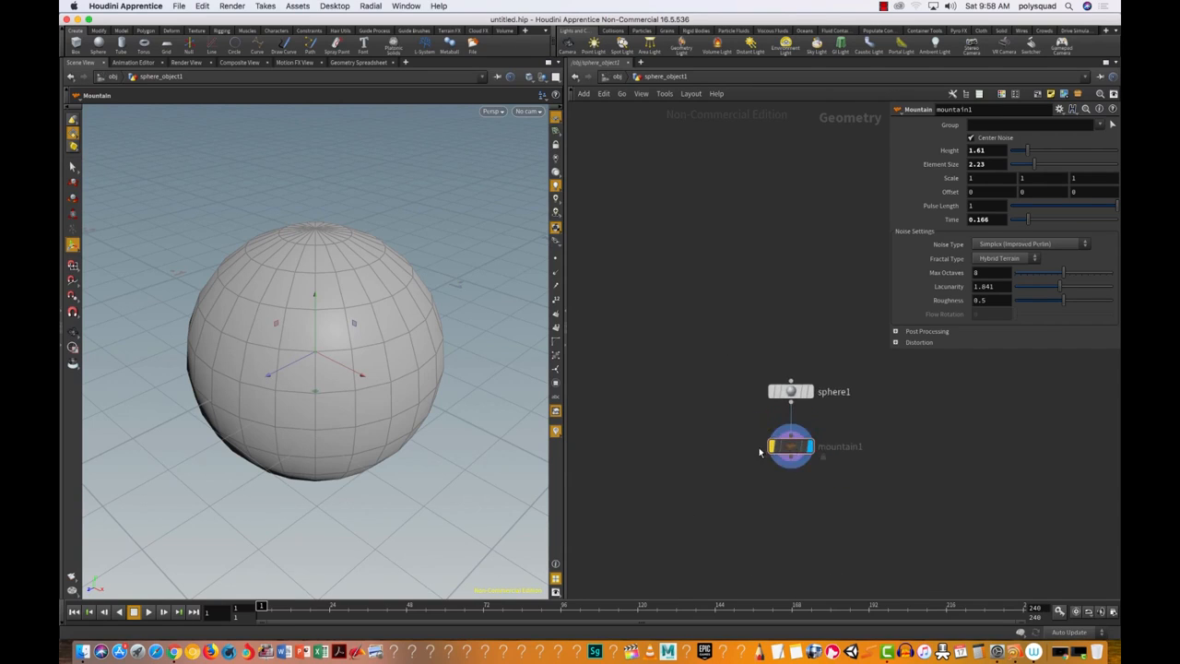
pyautogui.moveTo(795, 454)
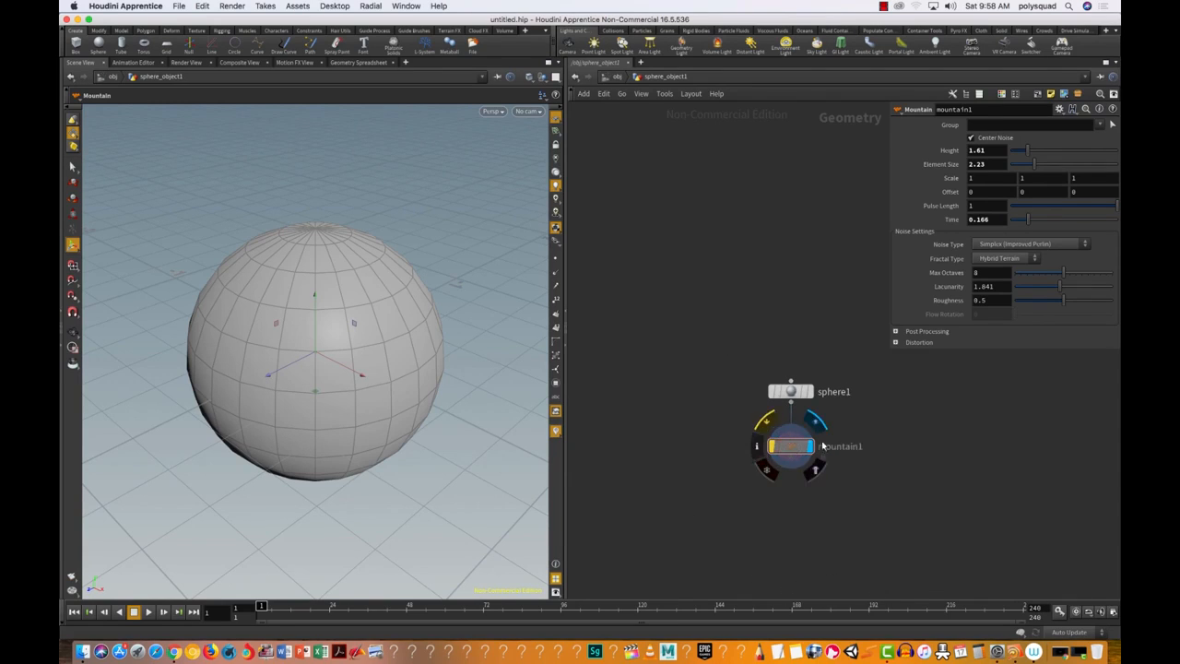
# Switch mountain1's bypass off and back on using the flag ring around the node.
pyautogui.click(767, 424)
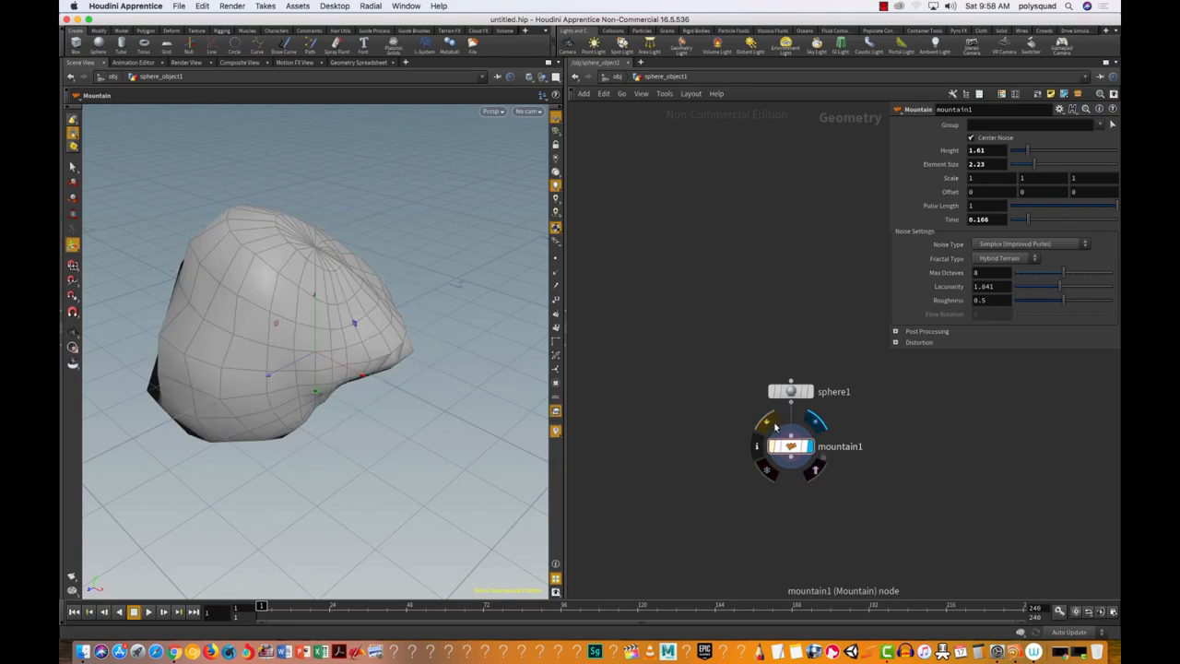
pyautogui.click(768, 426)
pyautogui.press('space')
pyautogui.moveTo(791, 485); pyautogui.dragTo(722, 487)
pyautogui.moveTo(722, 487); pyautogui.dragTo(804, 464, button='right')
pyautogui.moveTo(675, 397)
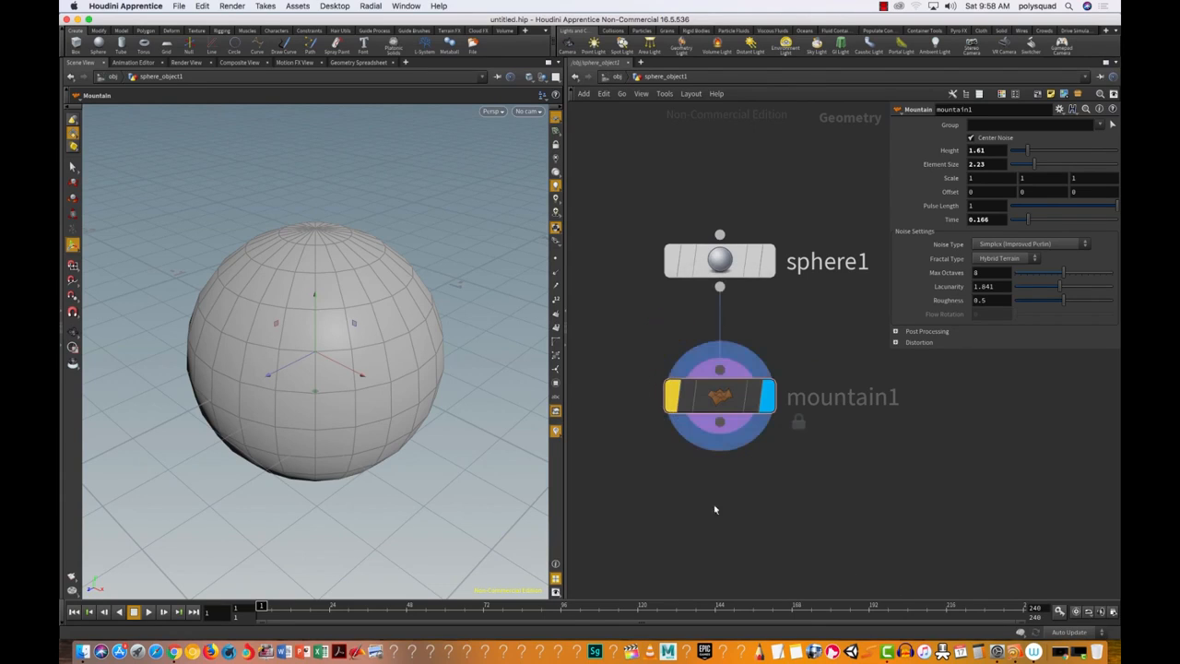
# Turn off the bypass on mountain1 and keep the node selected.
pyautogui.moveTo(603, 323); pyautogui.dragTo(852, 470)
pyautogui.moveTo(618, 343); pyautogui.dragTo(838, 454)
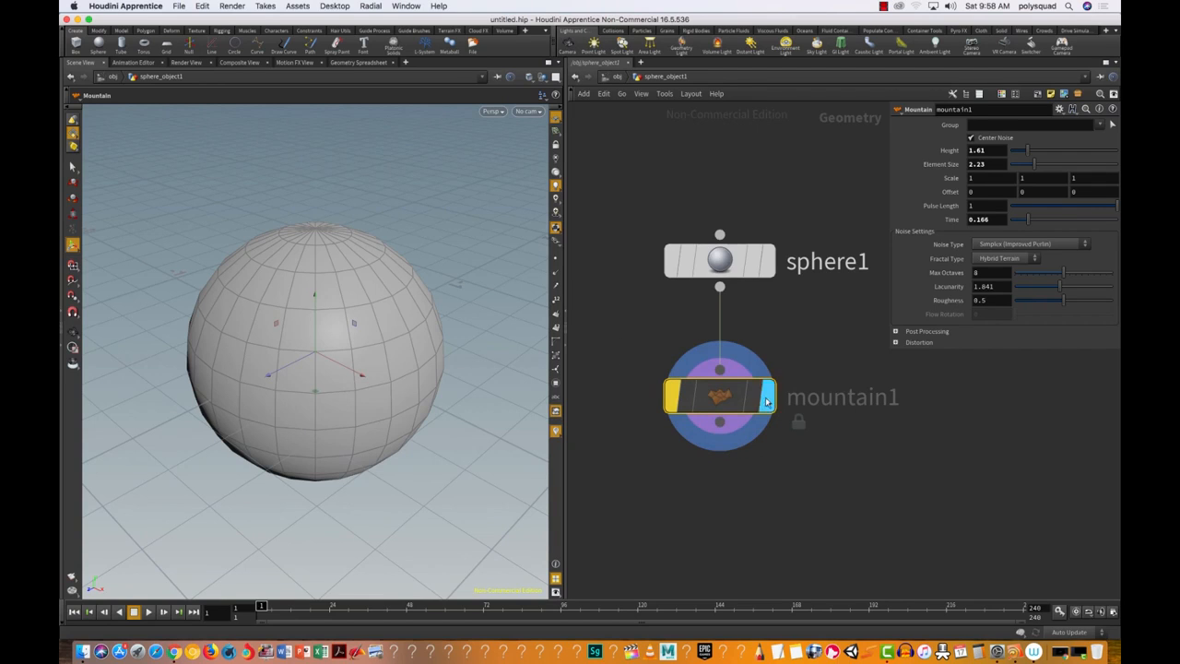
pyautogui.click(657, 324)
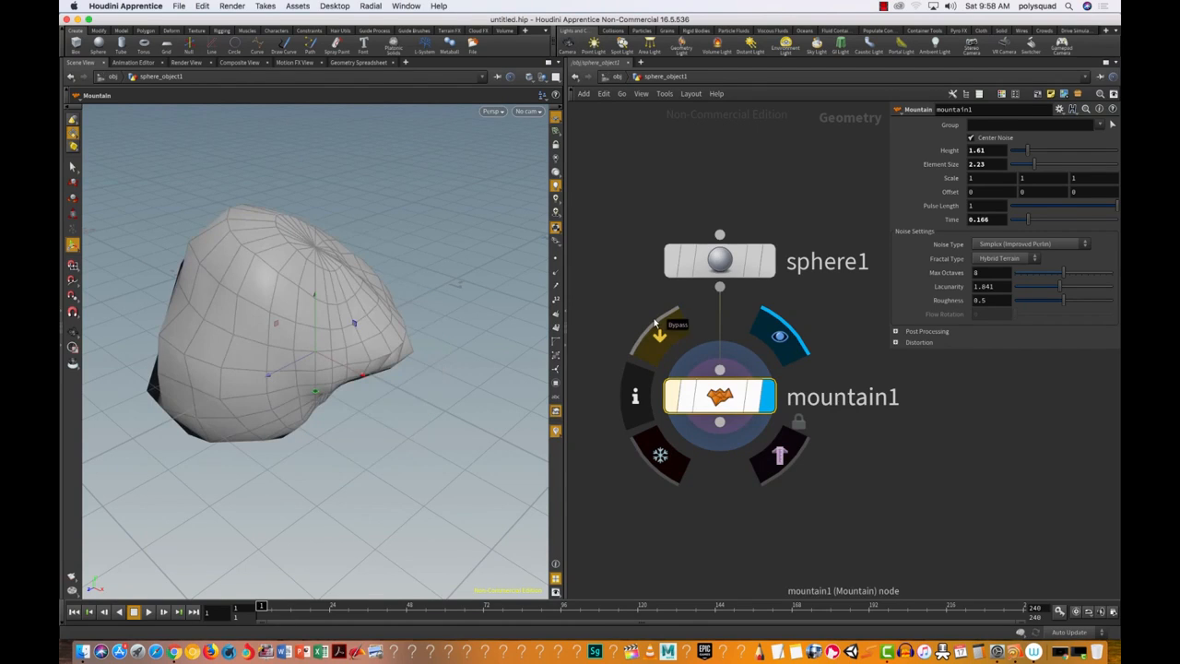
pyautogui.click(643, 513)
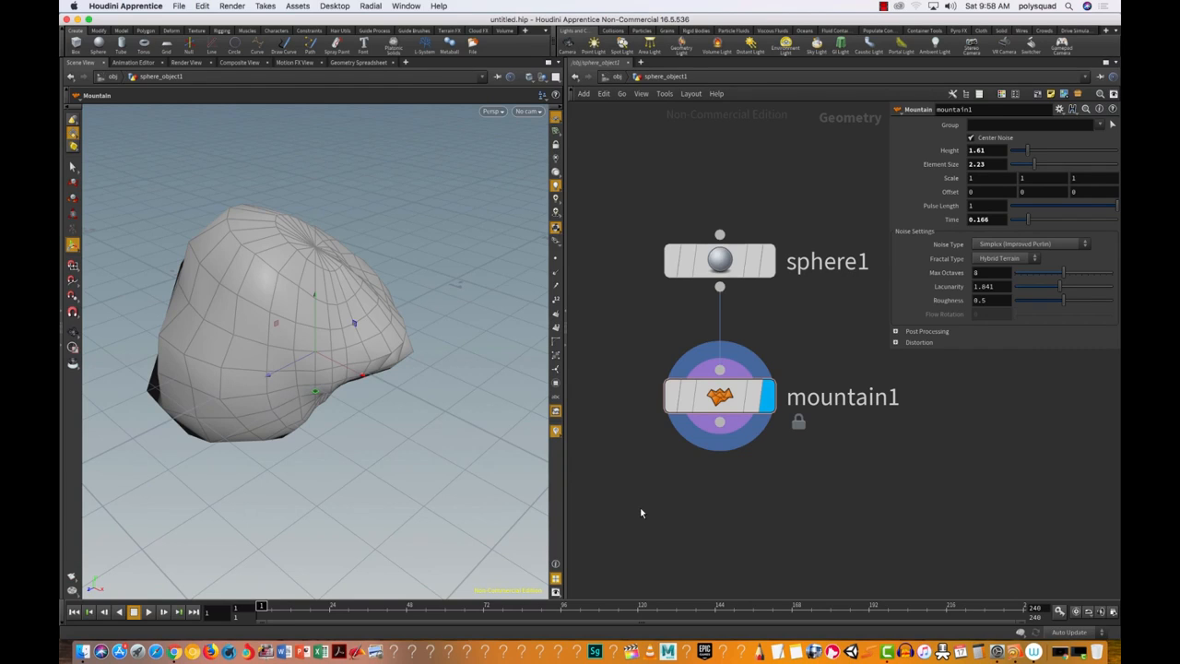
pyautogui.moveTo(622, 332); pyautogui.dragTo(896, 481)
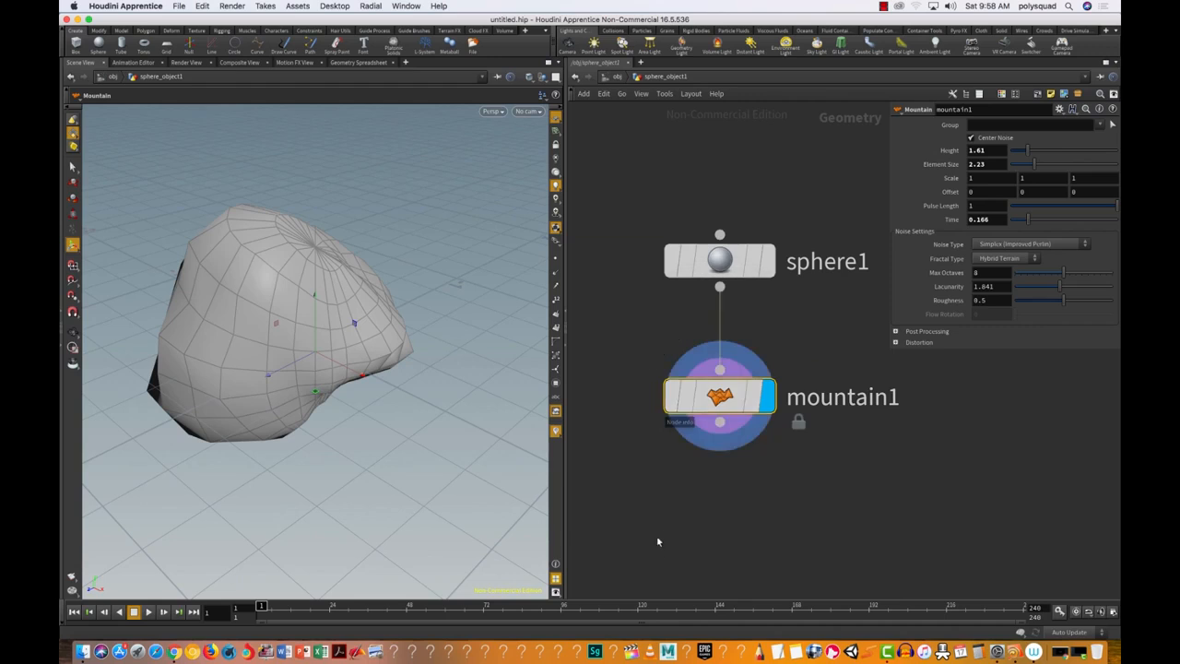
# Turn on mountain1's template flag, and move the display flag to sphere1.
pyautogui.moveTo(763, 438)
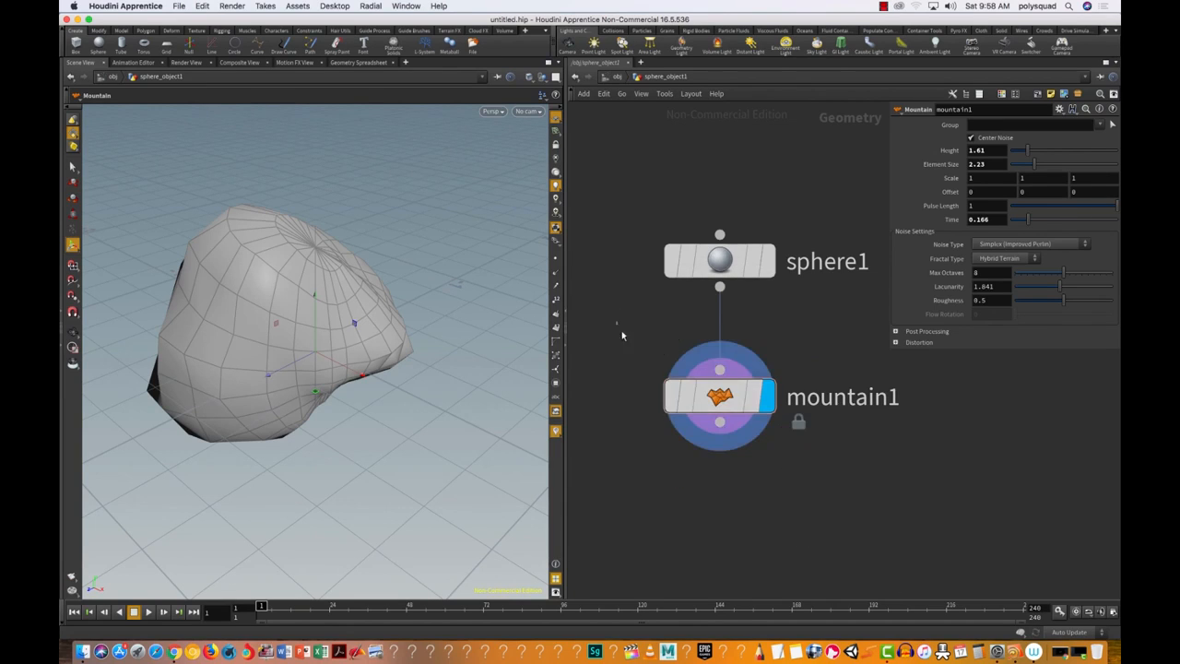
pyautogui.moveTo(751, 408)
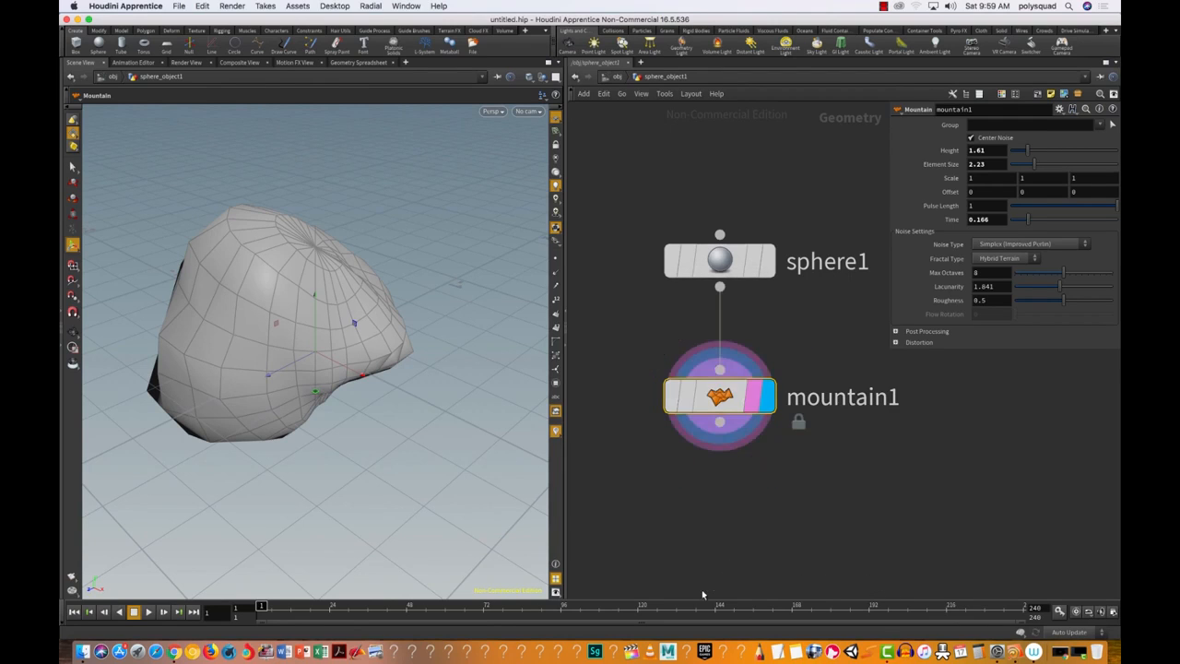
pyautogui.click(768, 261)
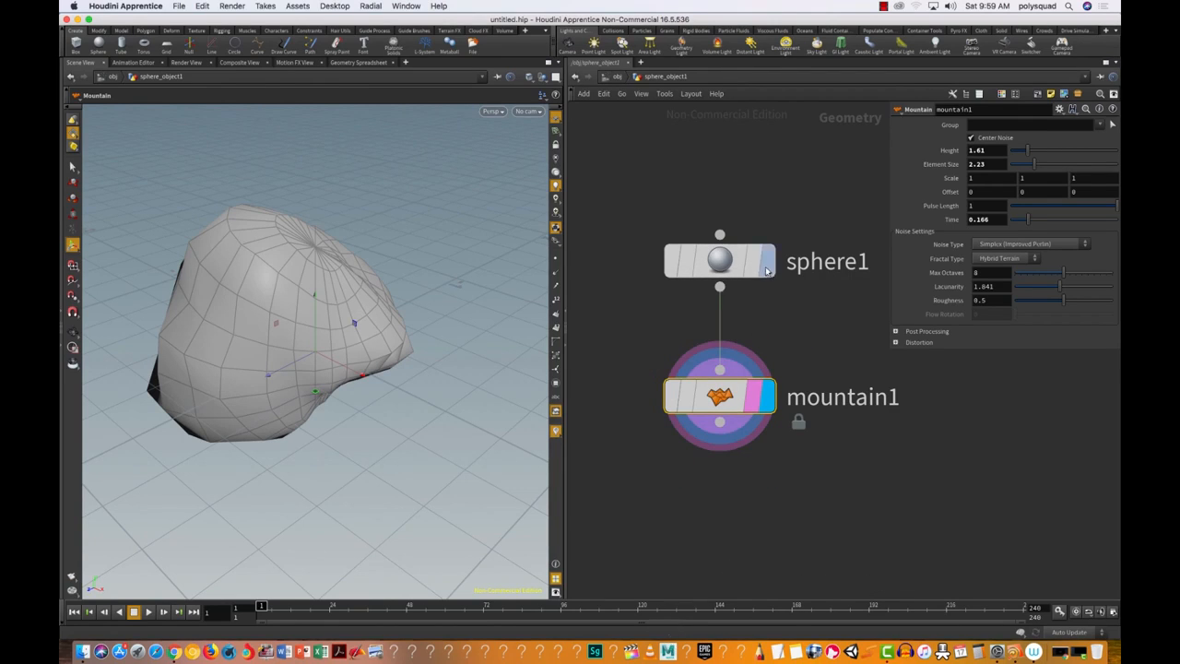
pyautogui.click(705, 264)
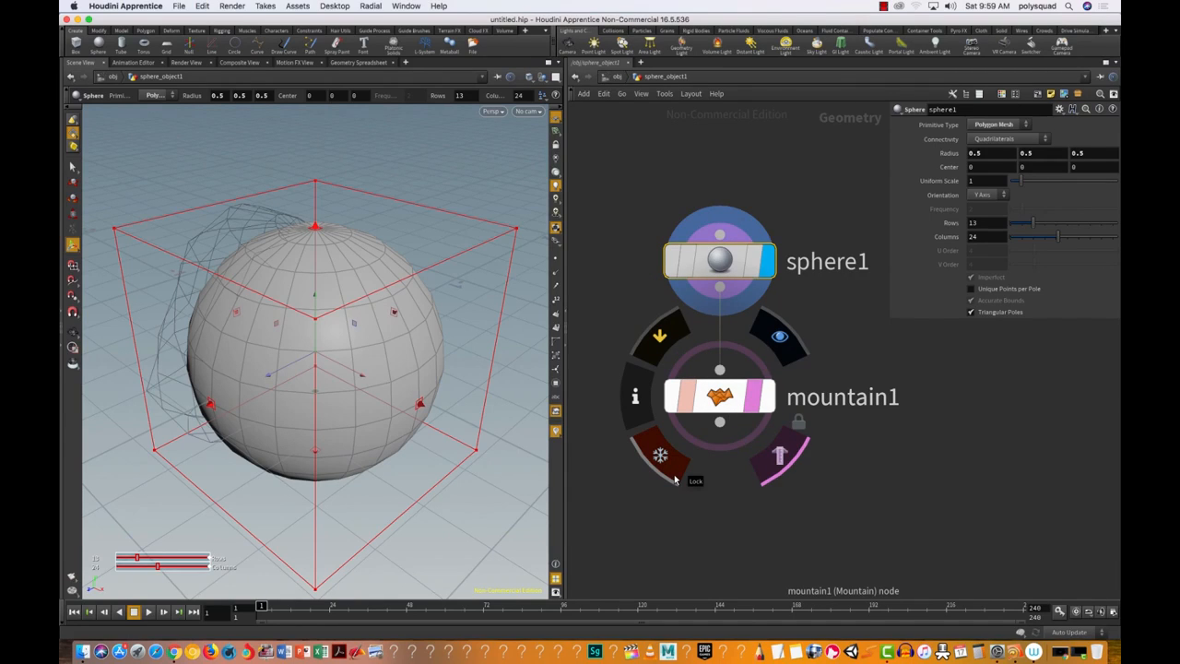
# Compare the displayed sphere with mountain1's template wireframe from different viewing angles, ending with sphere1 selected.
pyautogui.moveTo(824, 506); pyautogui.dragTo(645, 361)
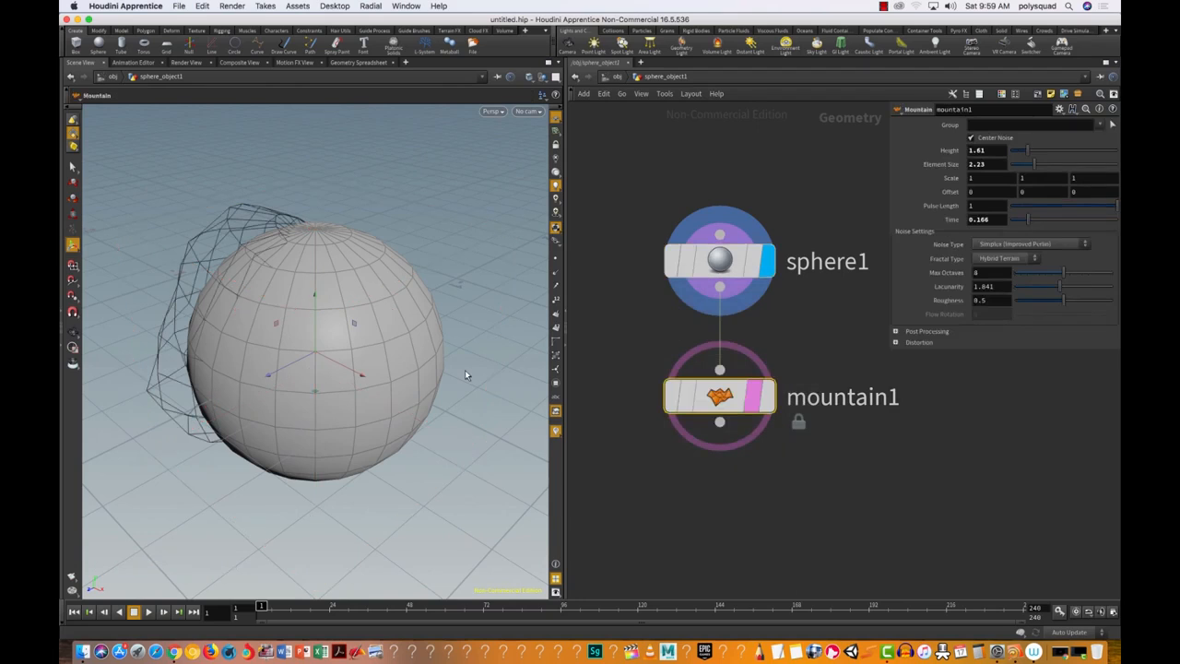
pyautogui.click(703, 269)
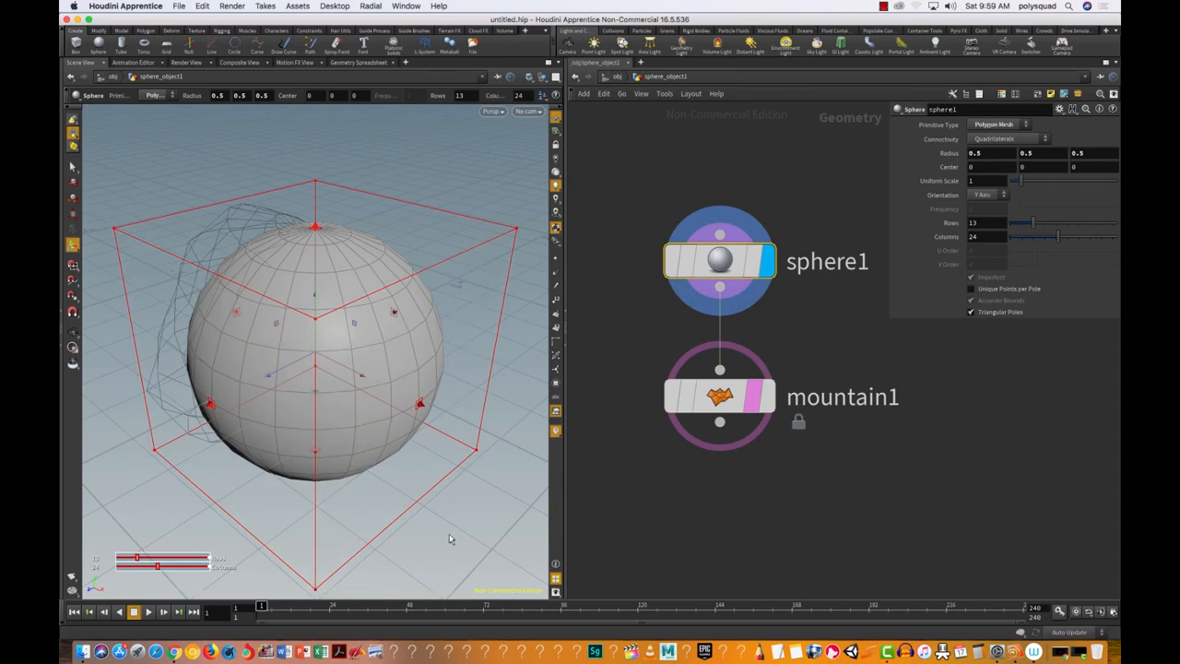
pyautogui.press('s')
pyautogui.moveTo(350, 425); pyautogui.dragTo(376, 448)
pyautogui.press('Escape')
pyautogui.moveTo(402, 506); pyautogui.dragTo(316, 438)
pyautogui.press('s')
pyautogui.press('Escape')
pyautogui.moveTo(289, 506); pyautogui.dragTo(369, 461)
# Turn off the template flag on mountain1.
pyautogui.moveTo(762, 412)
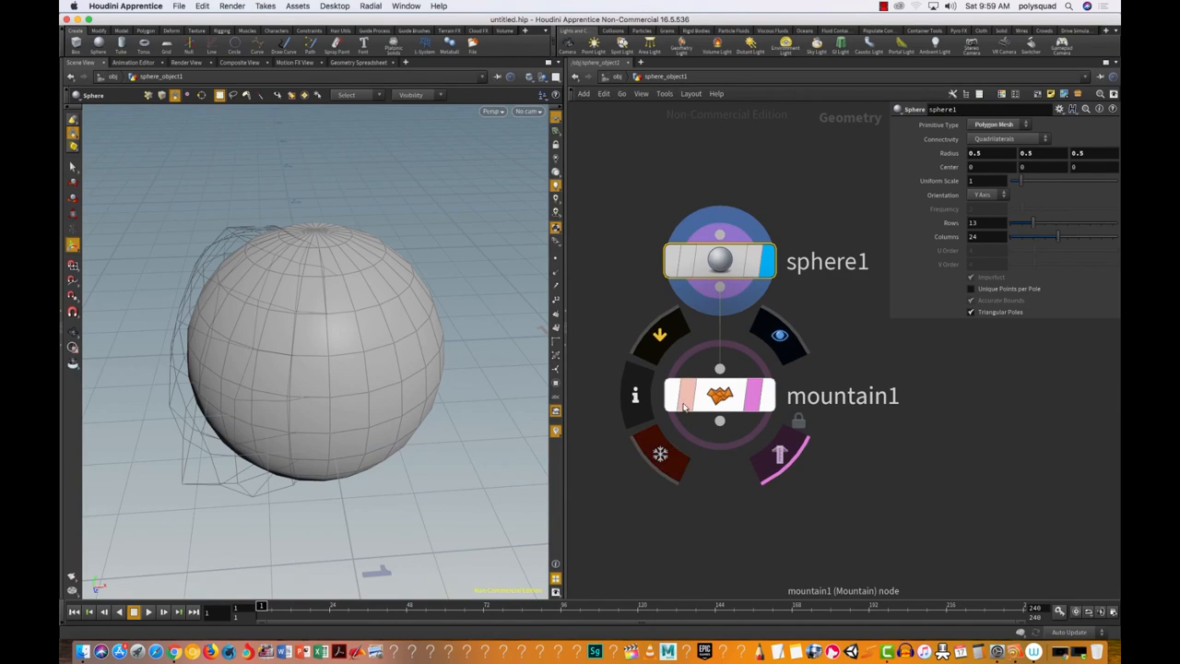
pyautogui.click(758, 398)
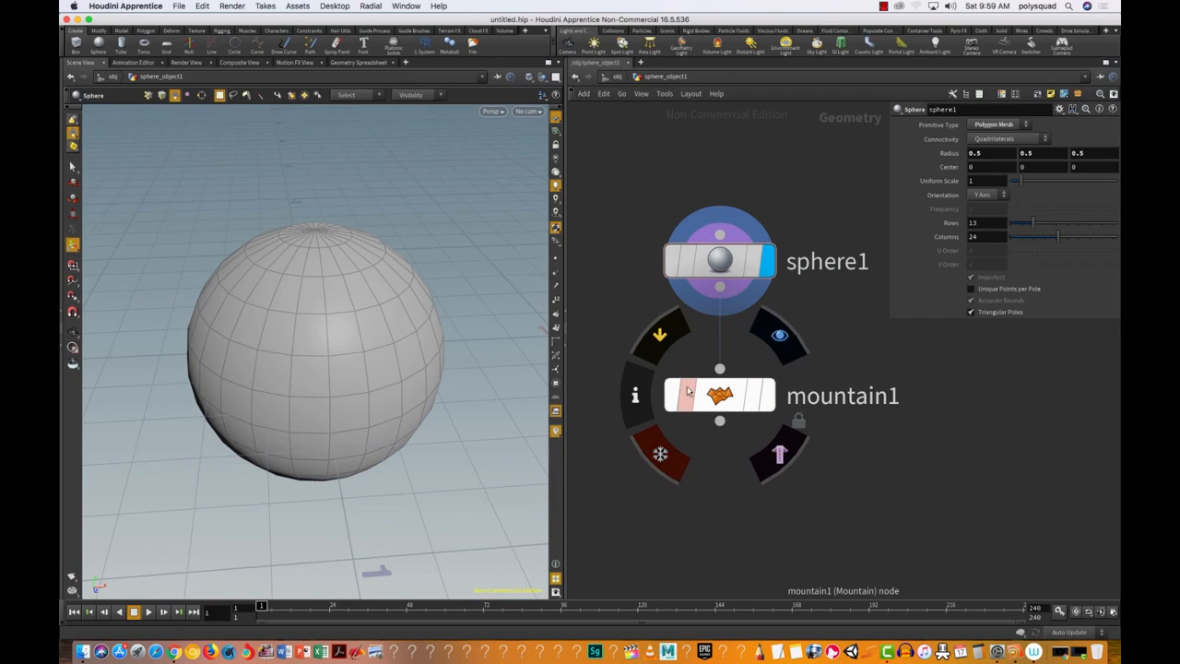
# Move mountain1 farther below sphere1 and turn on its lock flag (snowflake).
pyautogui.click(735, 402)
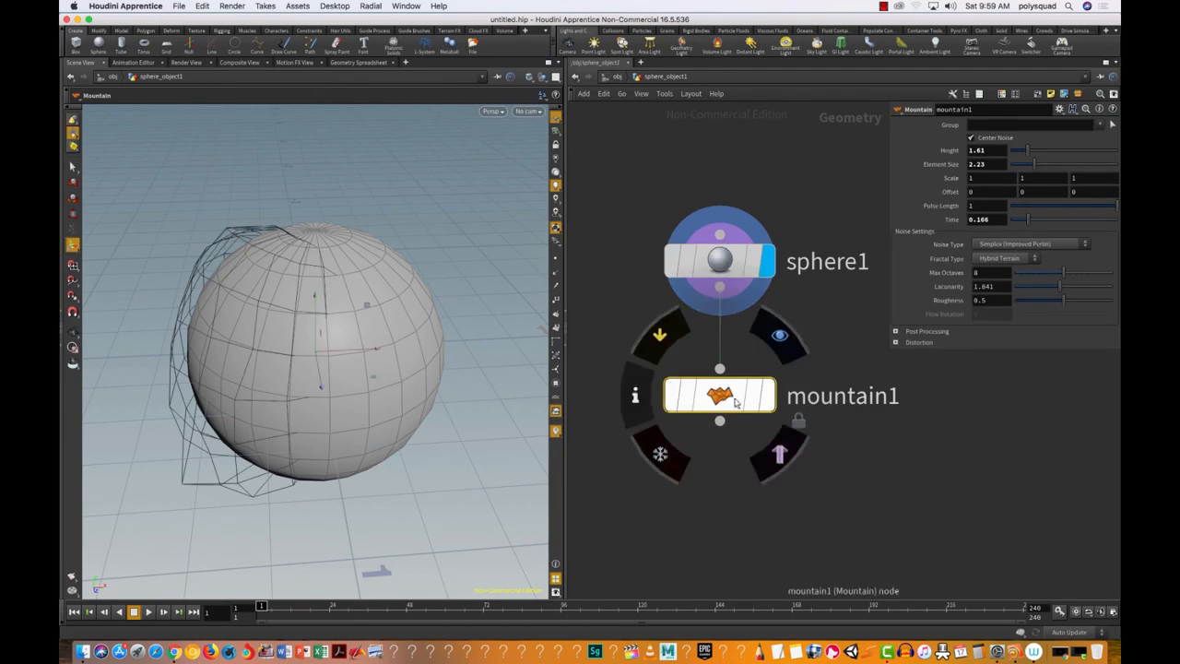
pyautogui.moveTo(736, 402); pyautogui.dragTo(737, 441)
pyautogui.click(748, 519)
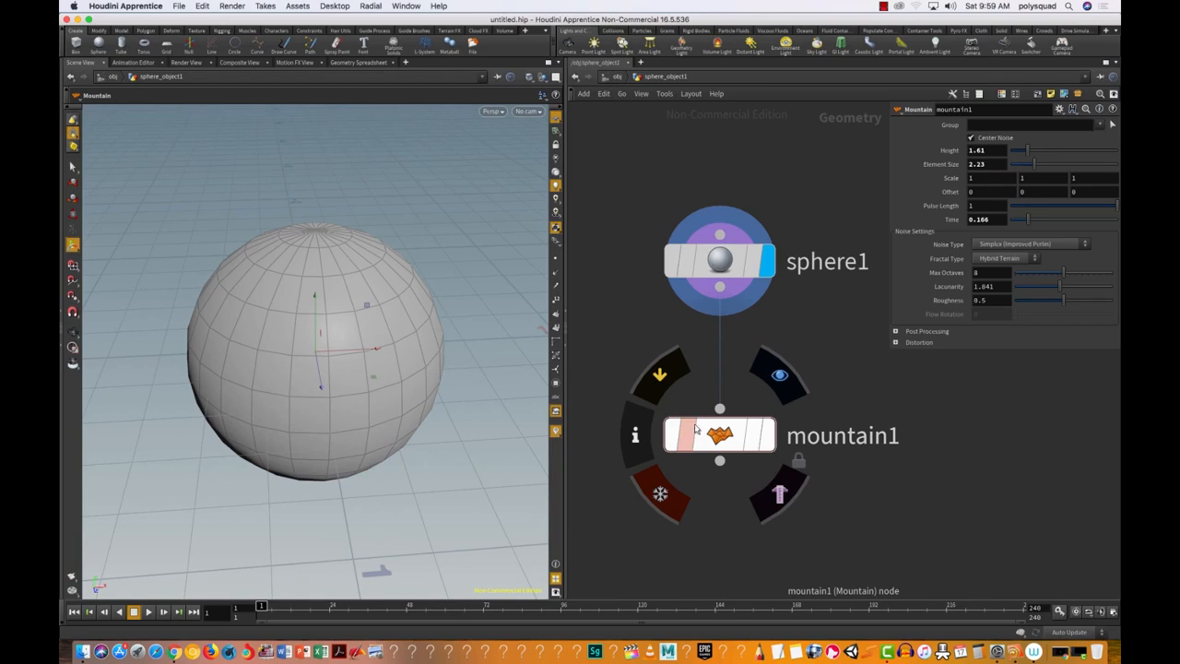
pyautogui.moveTo(839, 482); pyautogui.dragTo(647, 396)
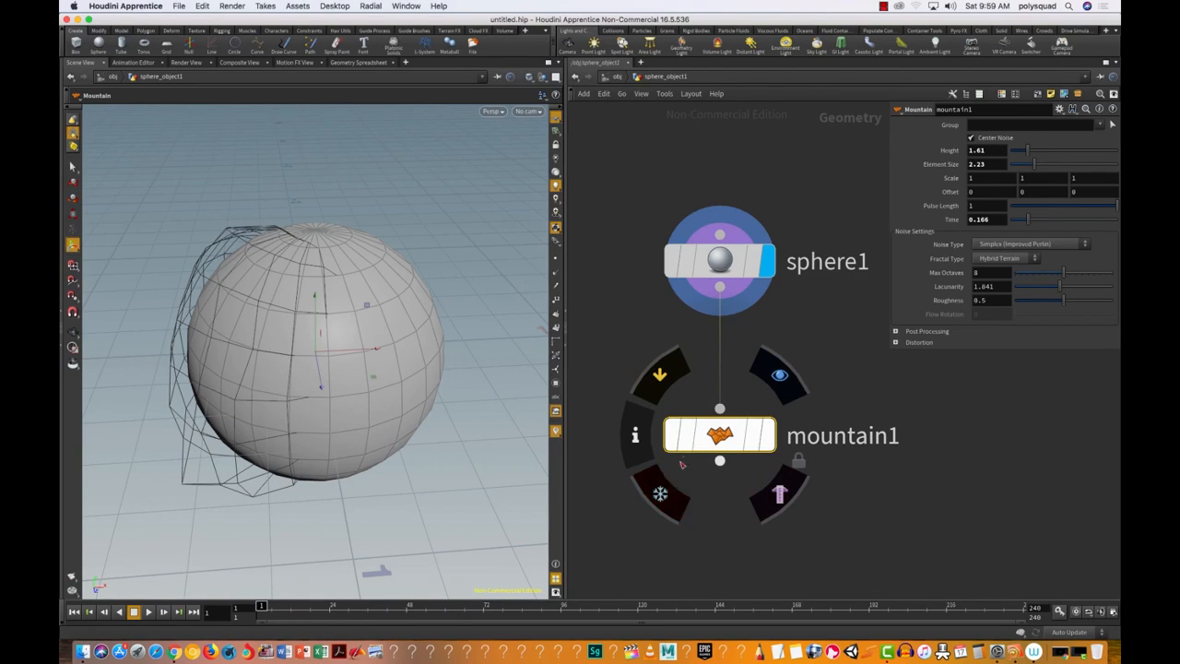
pyautogui.click(670, 506)
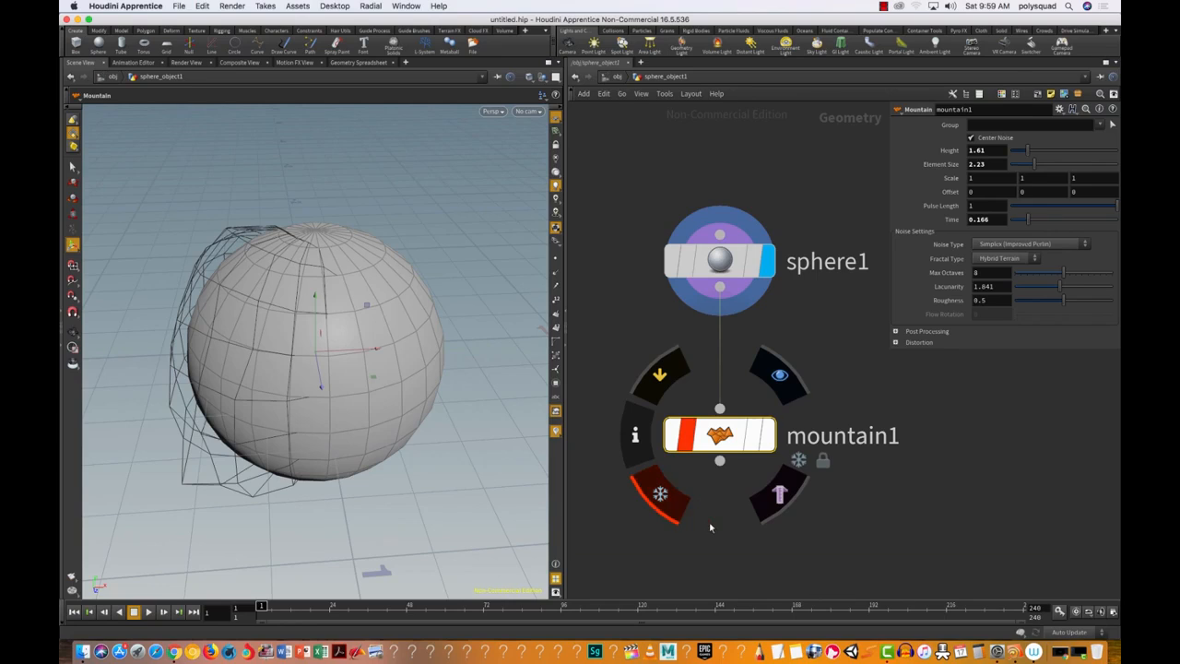
pyautogui.click(710, 528)
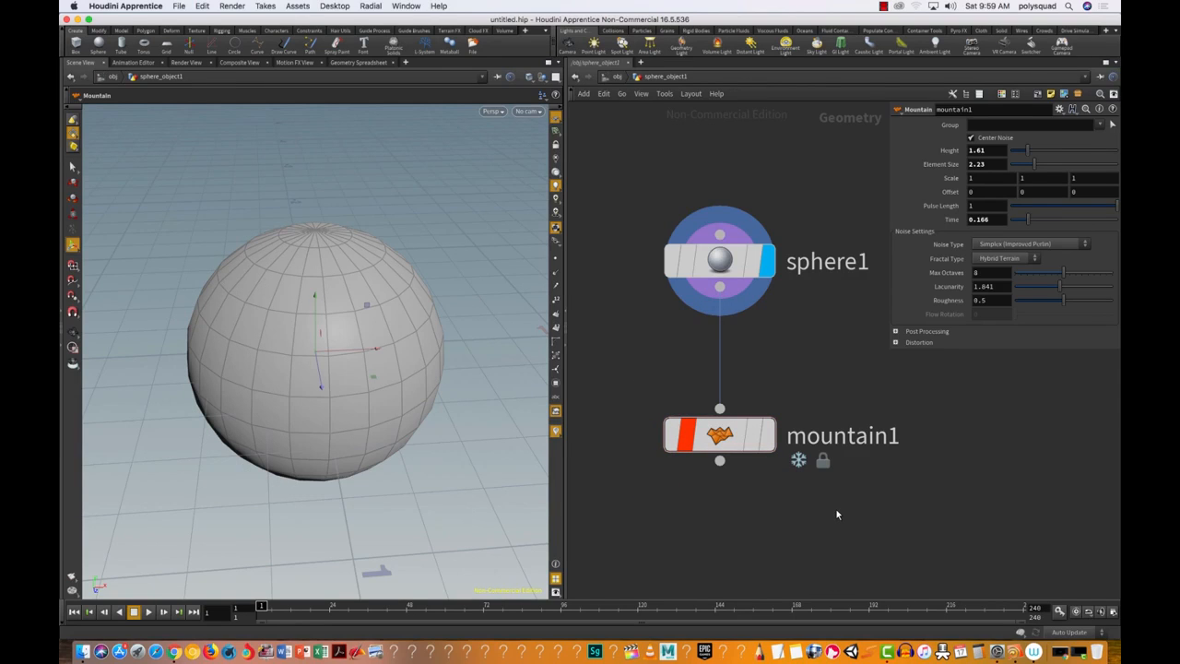
# Set the display flag on mountain1 and view its locked geometry from another angle.
pyautogui.moveTo(770, 459)
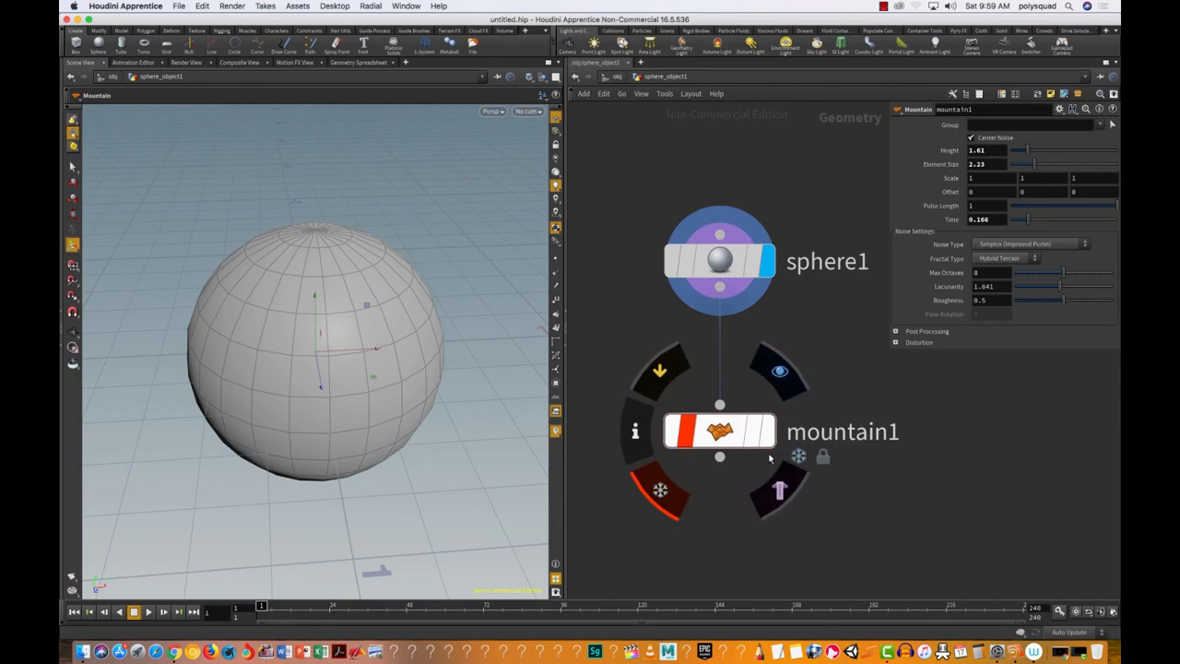
pyautogui.click(780, 372)
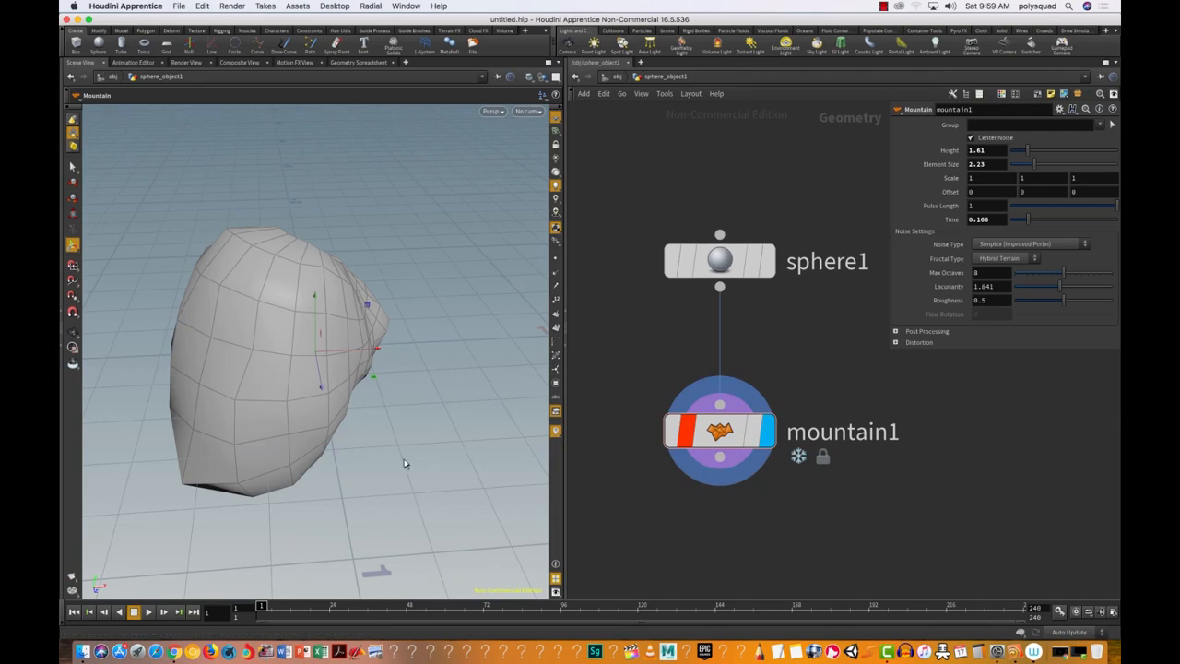
pyautogui.moveTo(411, 461); pyautogui.dragTo(317, 426)
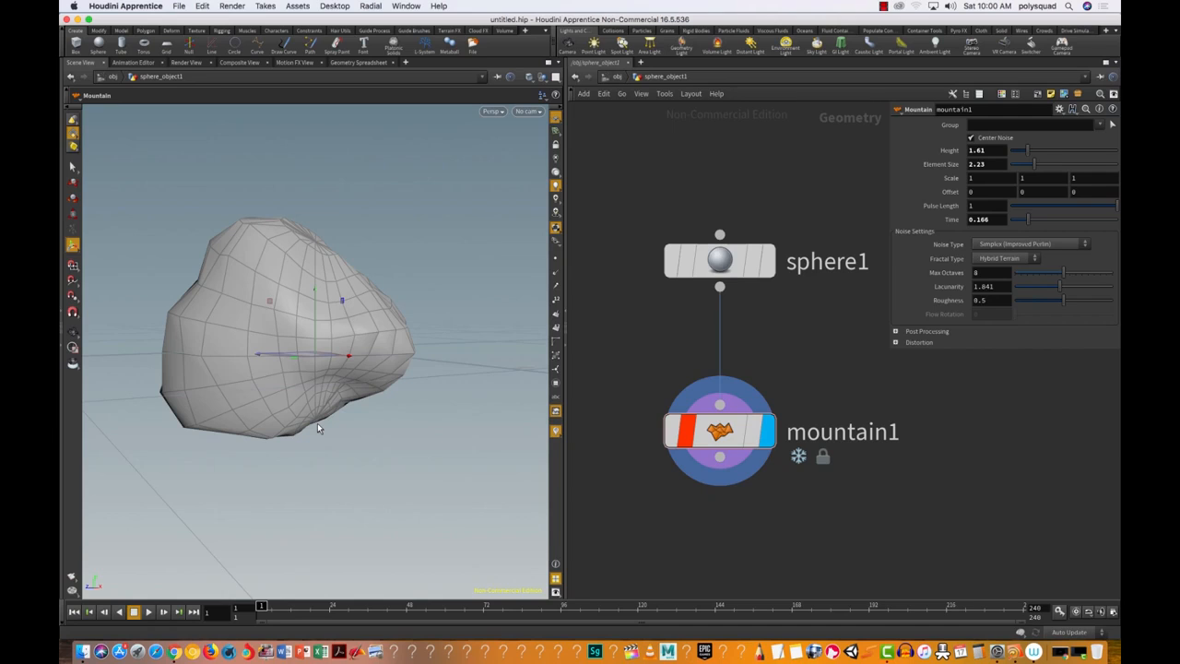
# Move mountain1 slightly down and cut the wire connecting sphere1 to it.
pyautogui.moveTo(807, 528); pyautogui.dragTo(646, 369)
pyautogui.moveTo(720, 432)
pyautogui.mouseDown()
pyautogui.moveTo(719, 483)
pyautogui.moveTo(719, 450)
pyautogui.mouseUp()
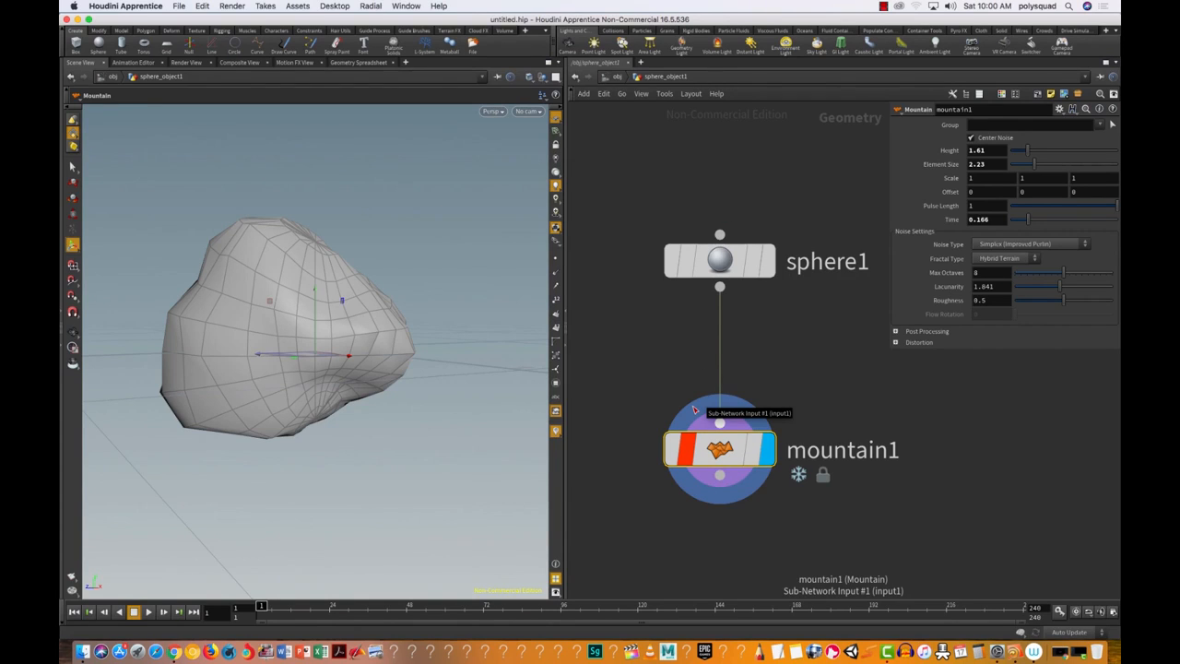
pyautogui.press('y')
pyautogui.moveTo(638, 336); pyautogui.dragTo(803, 369)
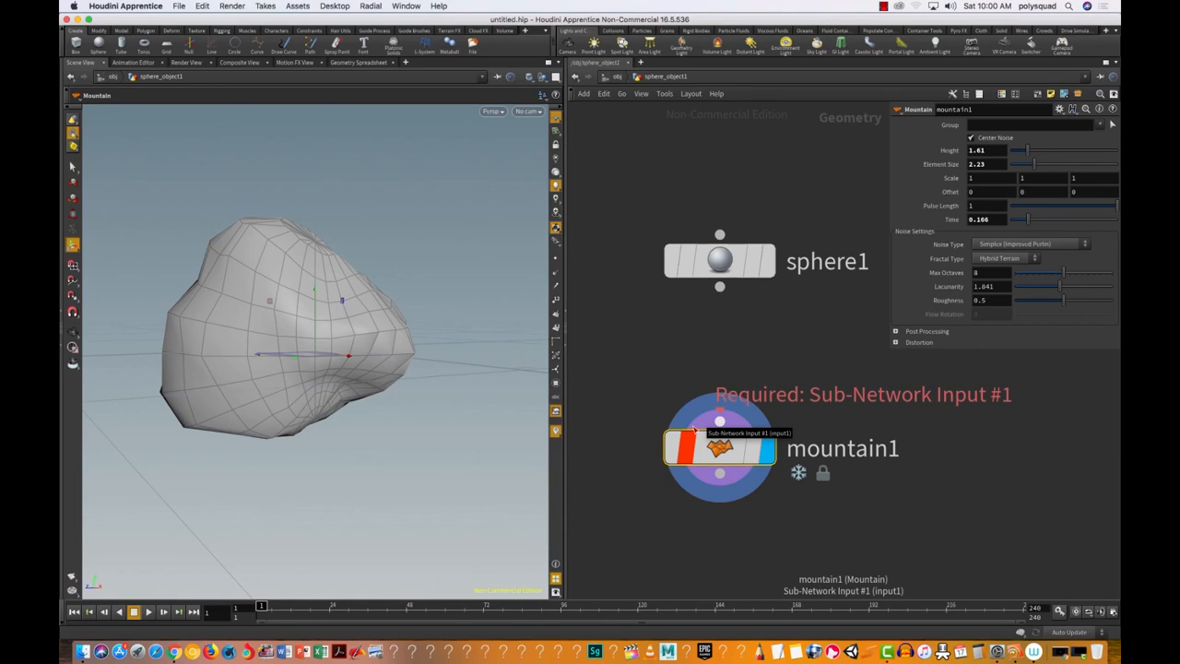
pyautogui.moveTo(632, 343); pyautogui.dragTo(821, 506)
# Turn off the lock flag on the disconnected mountain1 node.
pyautogui.moveTo(682, 446)
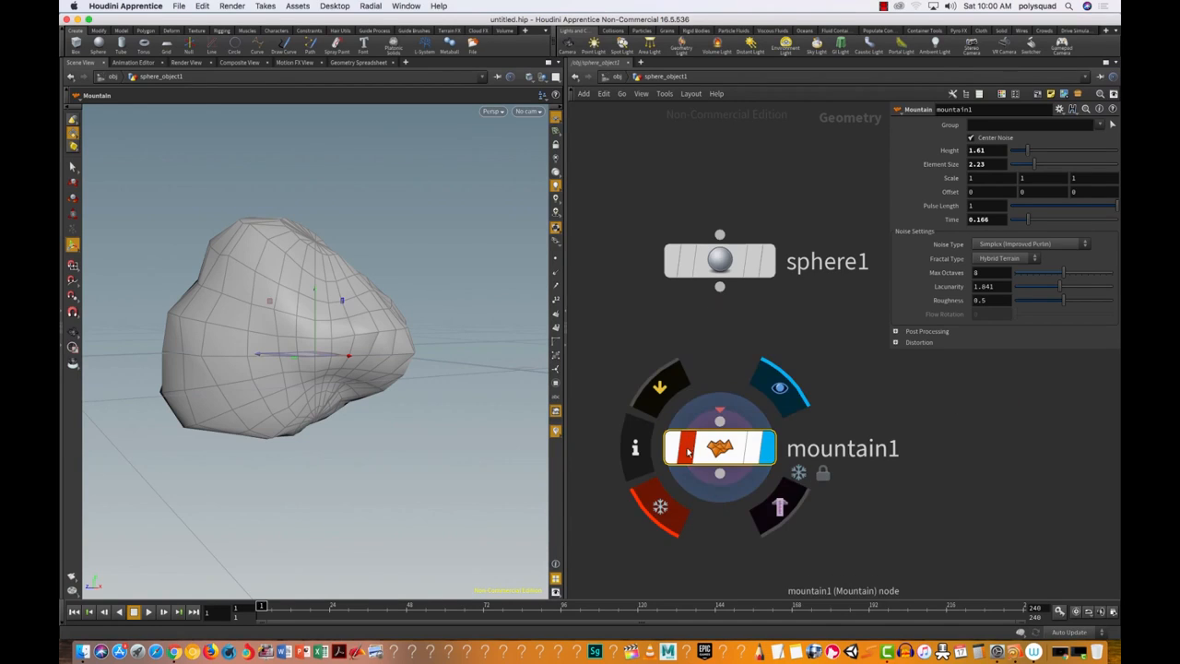
pyautogui.click(671, 525)
pyautogui.click(696, 549)
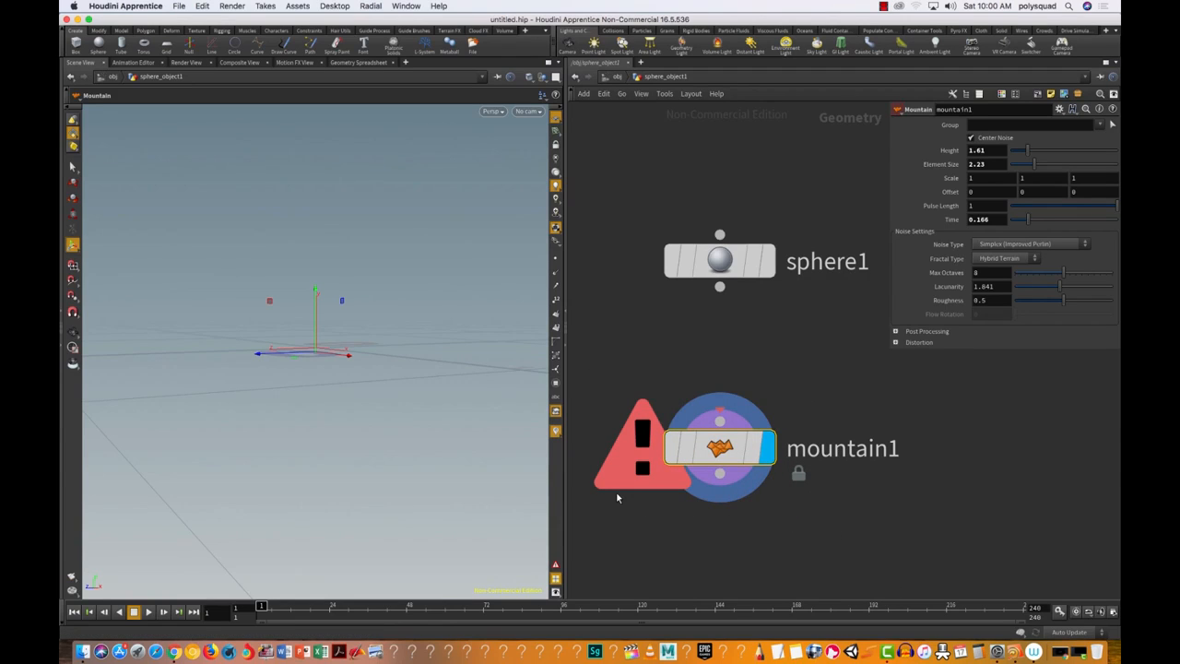
# Examine the node info of mountain1 and sphere1, checking mountain1's error message, and close the info windows.
pyautogui.moveTo(618, 498)
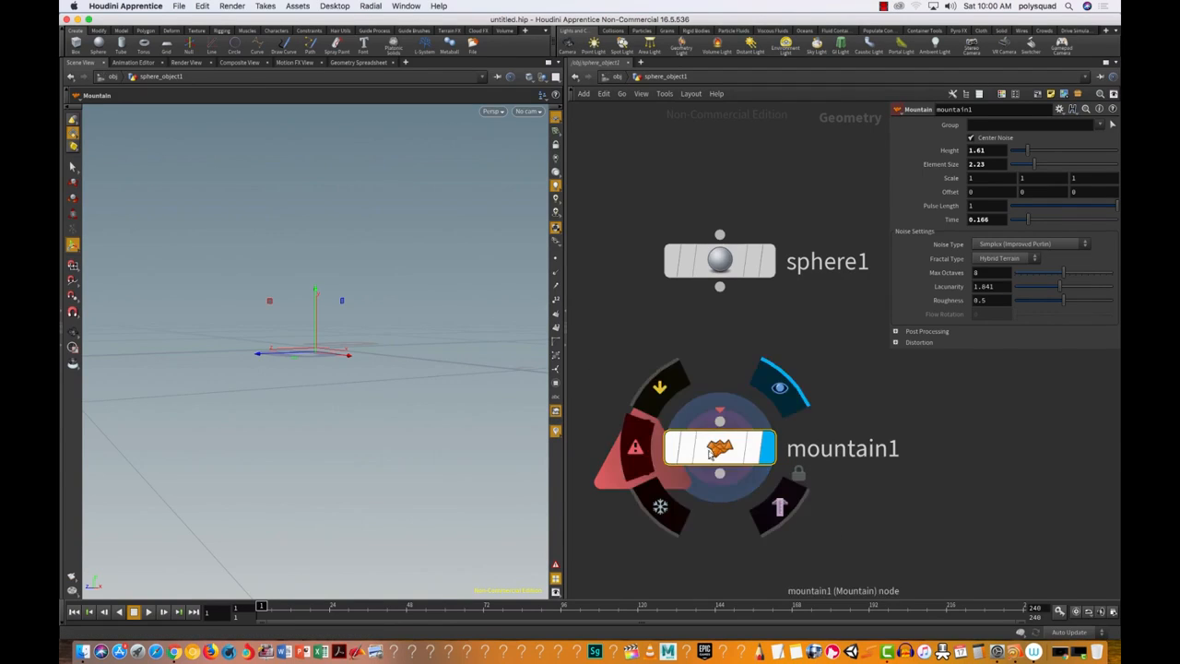
pyautogui.moveTo(827, 551); pyautogui.dragTo(647, 378)
pyautogui.click(642, 452)
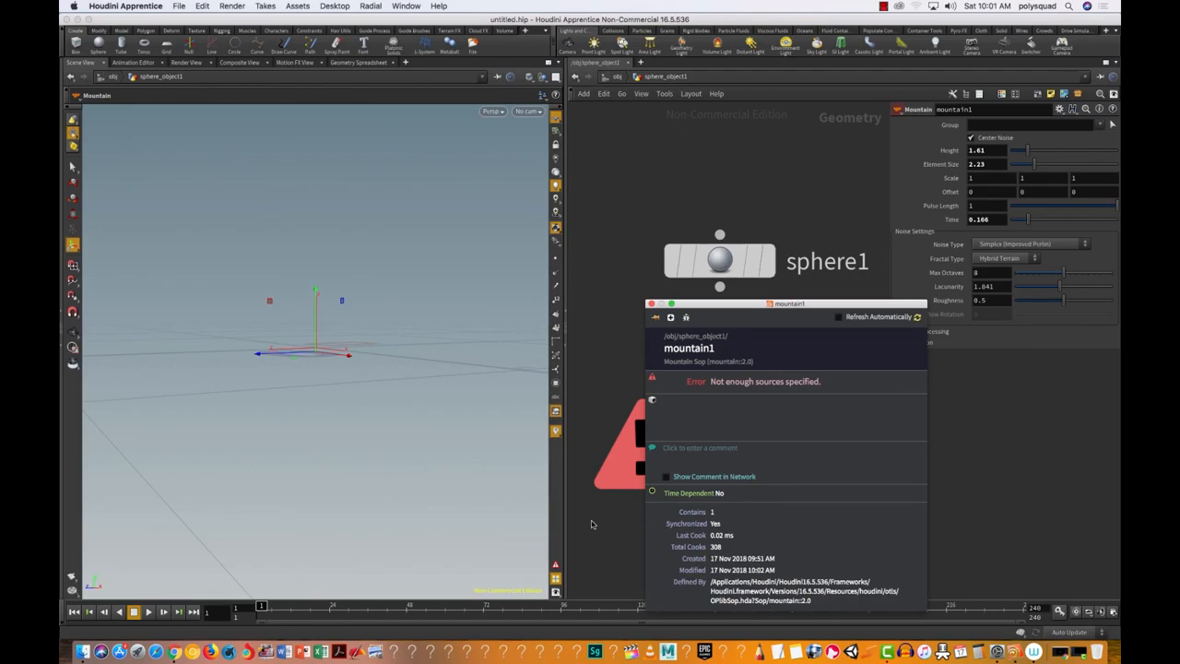
pyautogui.moveTo(634, 261)
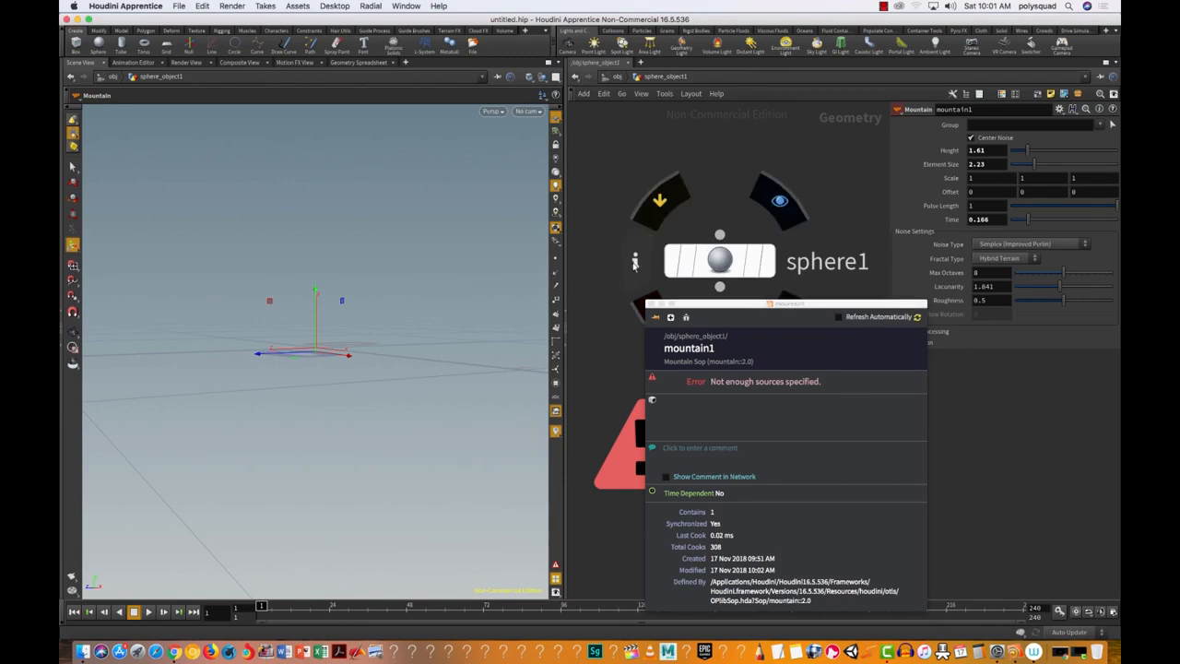
pyautogui.click(635, 262)
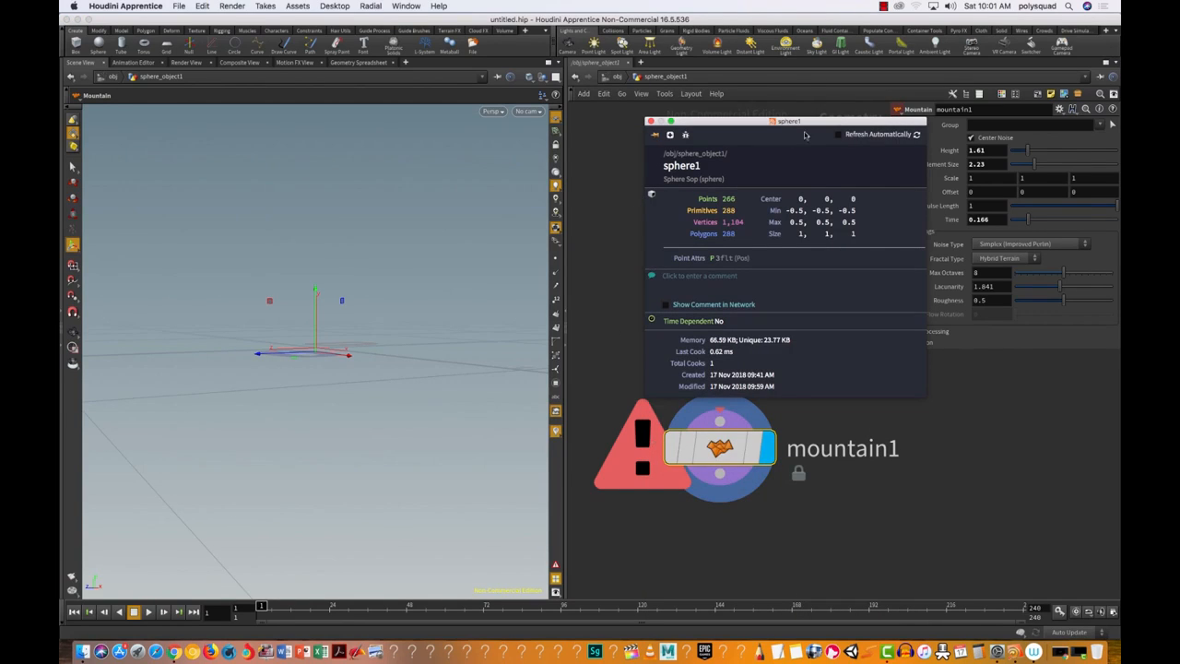
pyautogui.moveTo(653, 123); pyautogui.dragTo(654, 124)
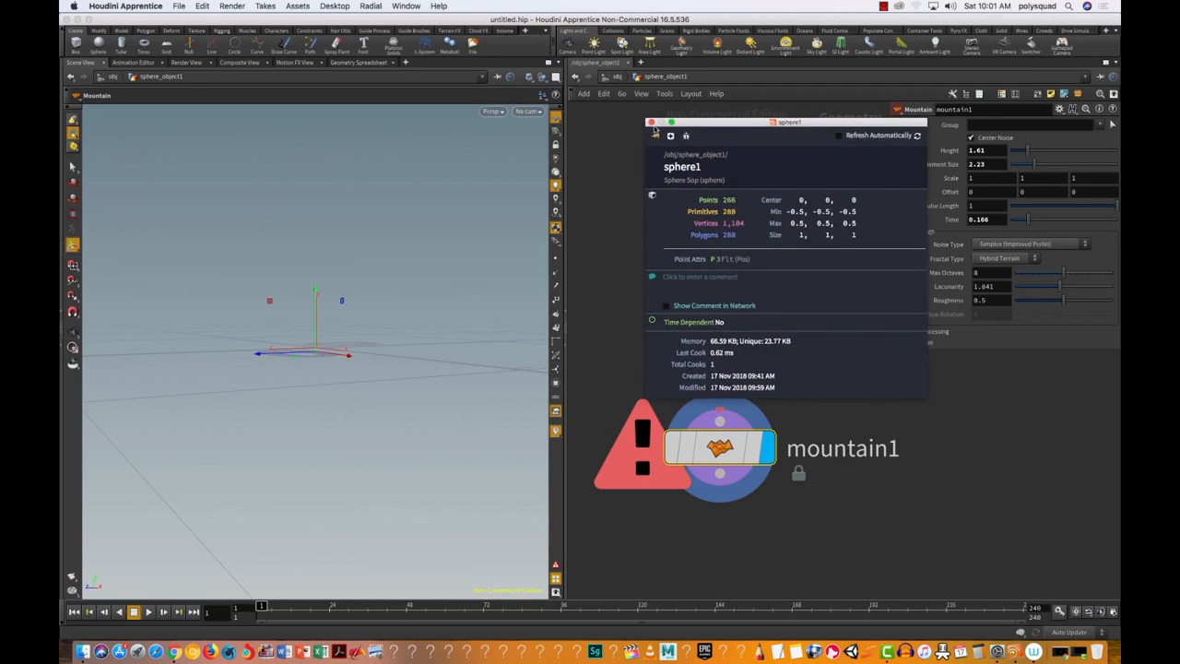
pyautogui.click(651, 123)
pyautogui.moveTo(793, 504); pyautogui.dragTo(694, 435)
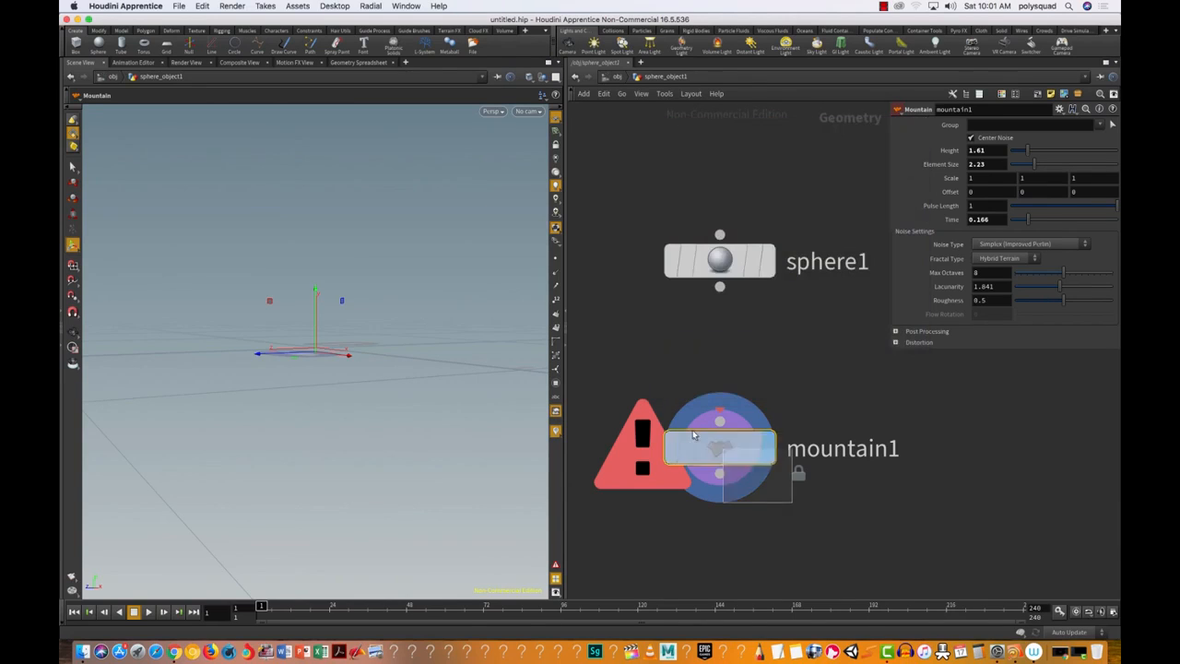
pyautogui.click(632, 449)
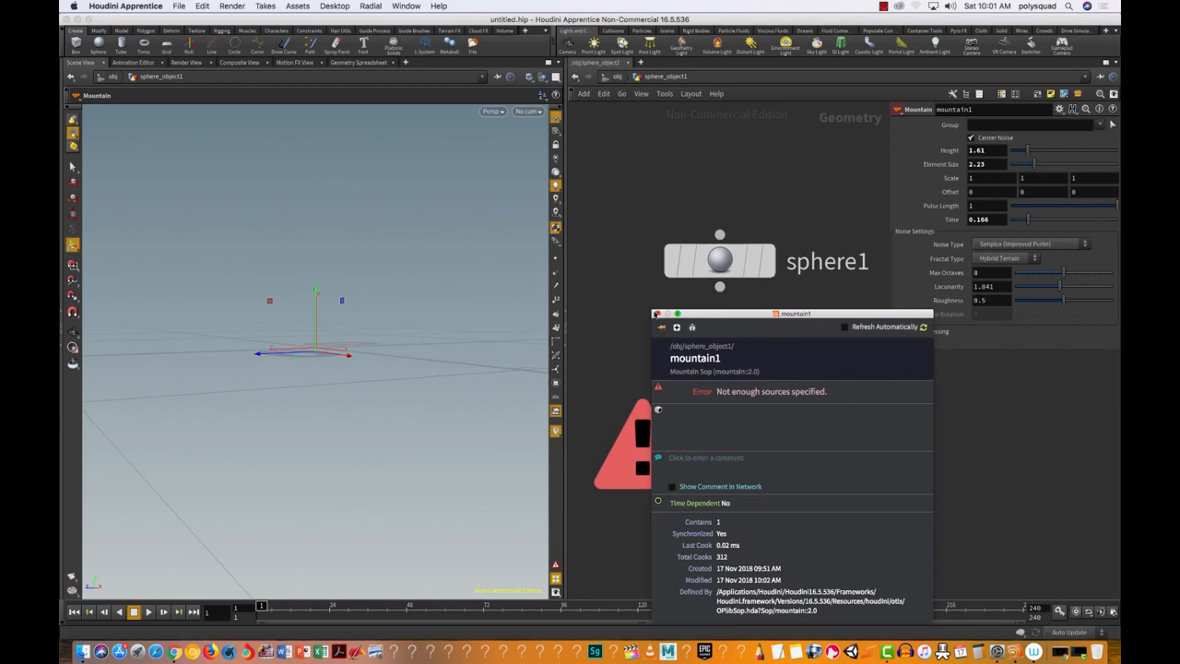
pyautogui.click(656, 314)
# Reconnect sphere1's output to mountain1's input.
pyautogui.click(720, 287)
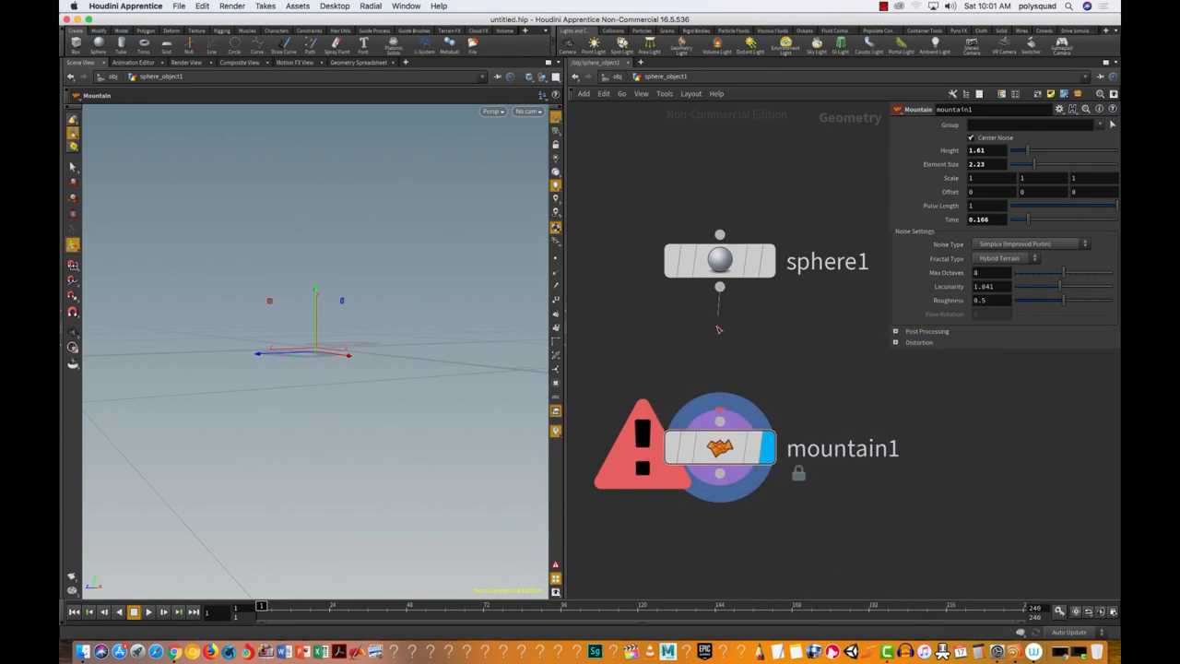
pyautogui.click(718, 426)
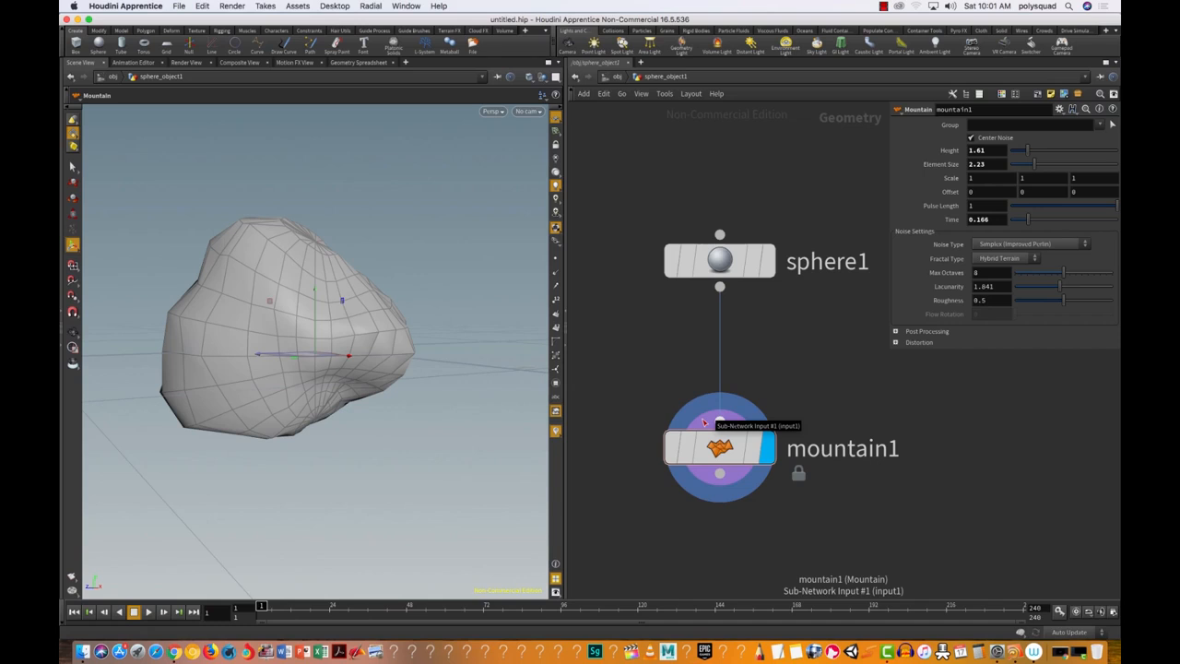
# Examine mountain1's node info for geometry counts, bounds and attributes in an enlarged info window, and close it.
pyautogui.moveTo(717, 443)
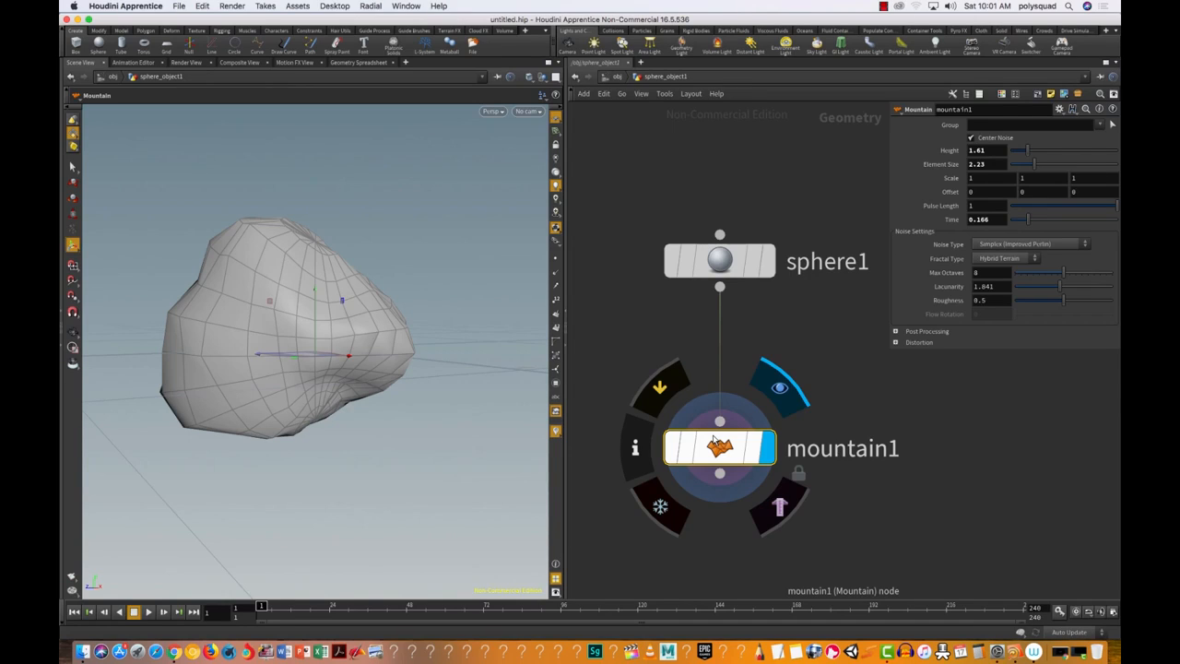
pyautogui.click(636, 450)
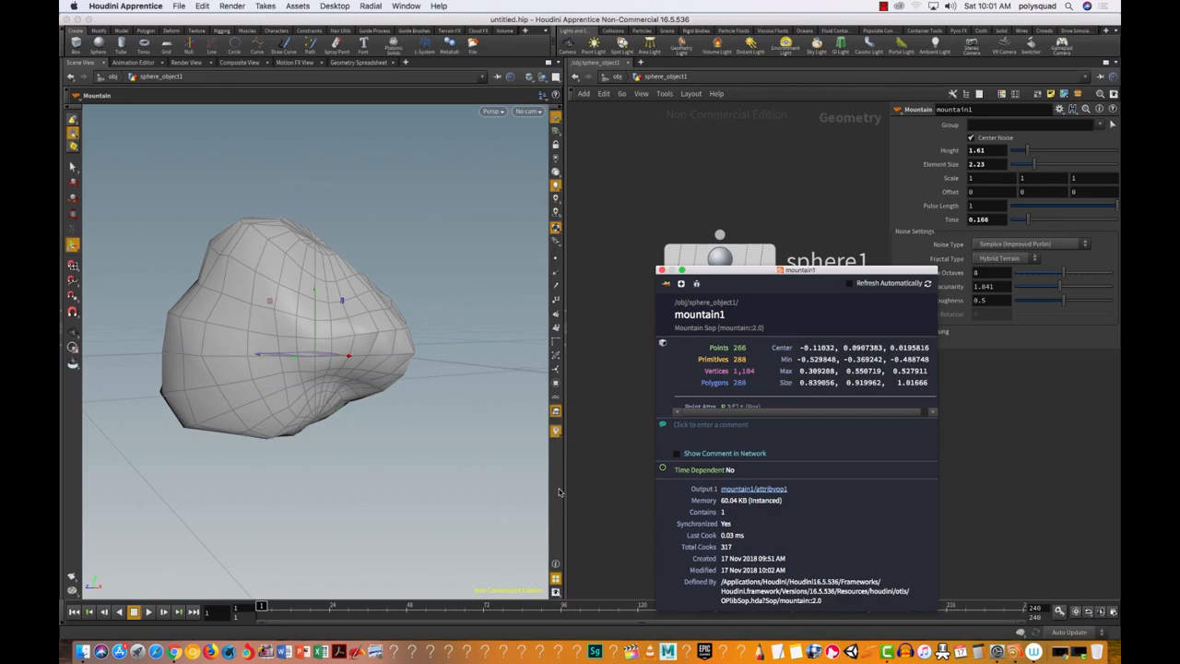
pyautogui.moveTo(732, 274); pyautogui.dragTo(707, 208)
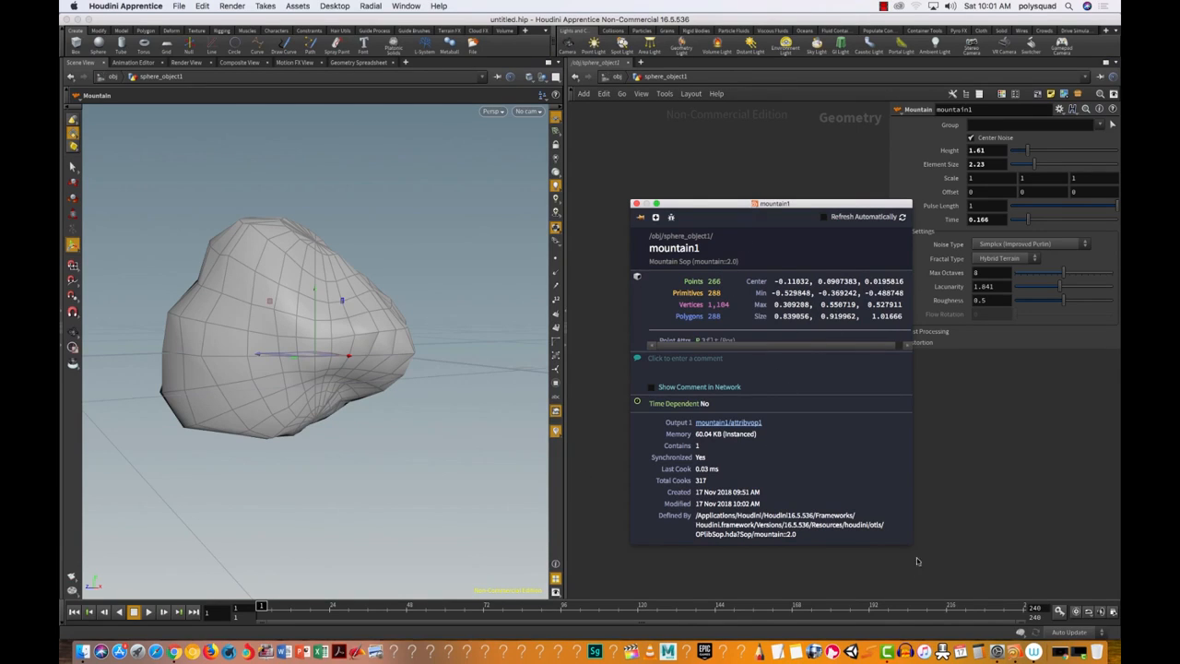
pyautogui.moveTo(912, 545); pyautogui.dragTo(963, 559)
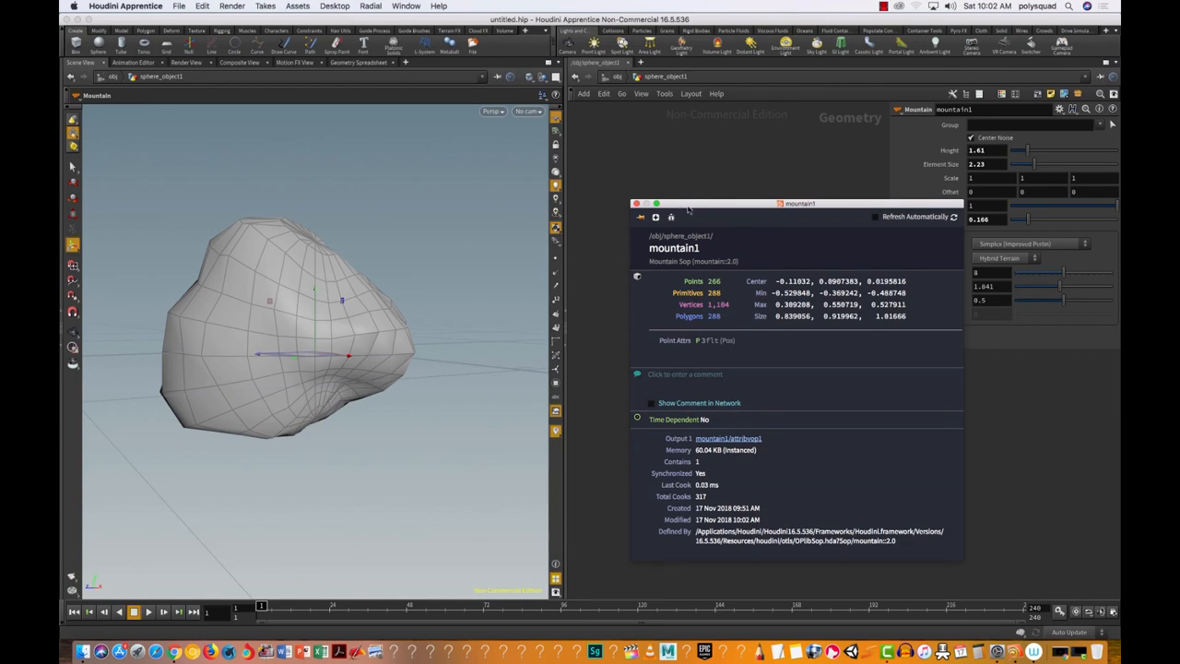
pyautogui.moveTo(638, 206); pyautogui.dragTo(636, 203)
pyautogui.click(635, 201)
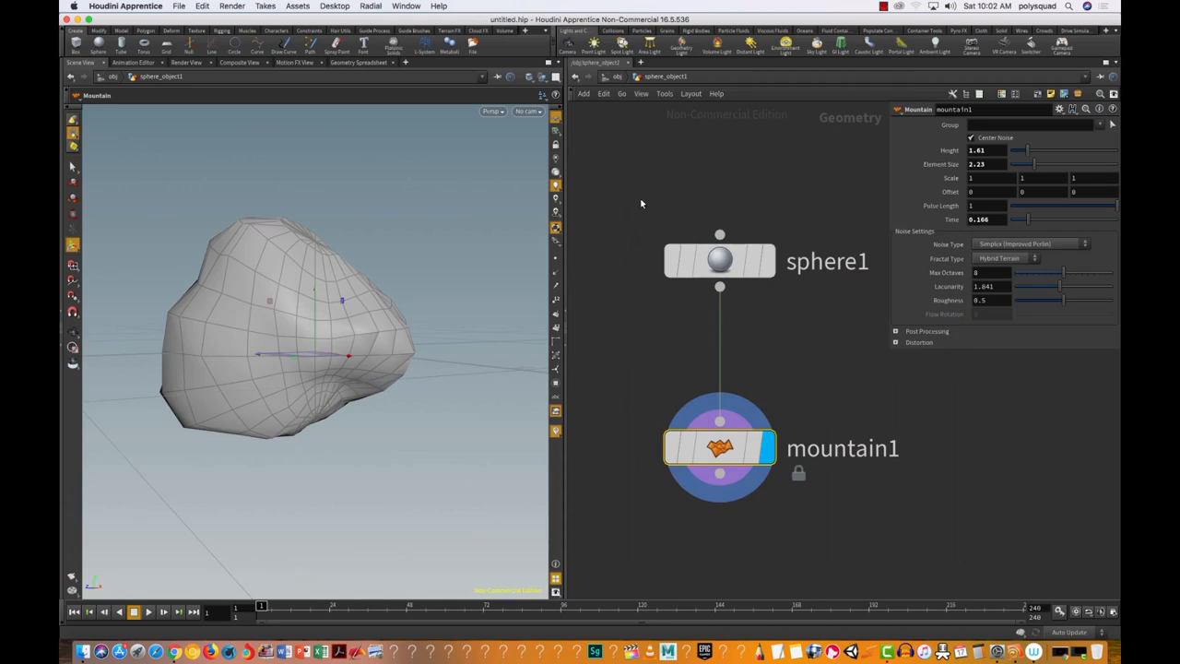
# Set only the render flag on sphere1, keeping the display flag on mountain1.
pyautogui.moveTo(838, 546); pyautogui.dragTo(738, 462)
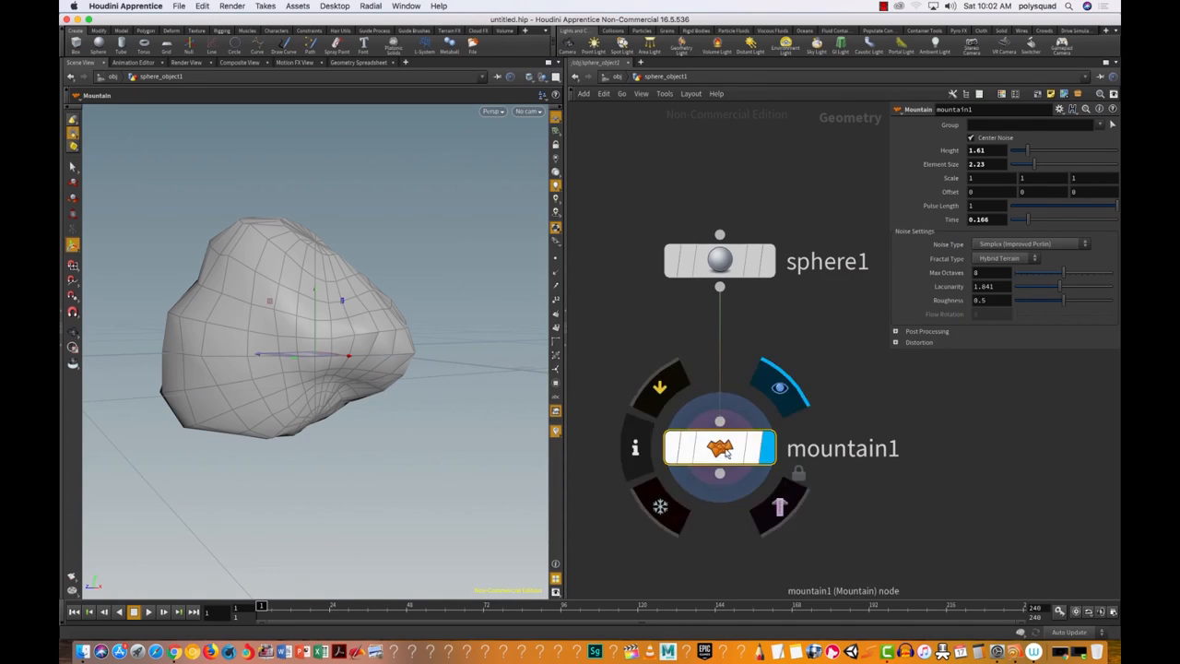
pyautogui.moveTo(739, 459)
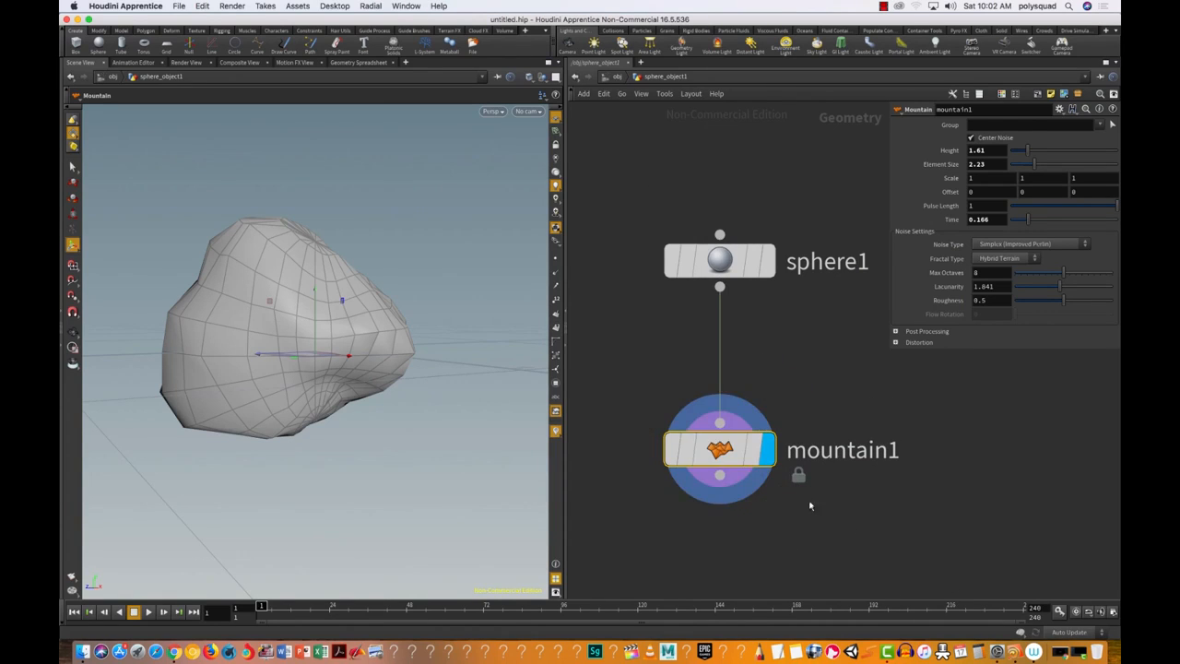
pyautogui.moveTo(843, 525); pyautogui.dragTo(576, 392)
pyautogui.moveTo(830, 535); pyautogui.dragTo(641, 356)
pyautogui.moveTo(769, 273)
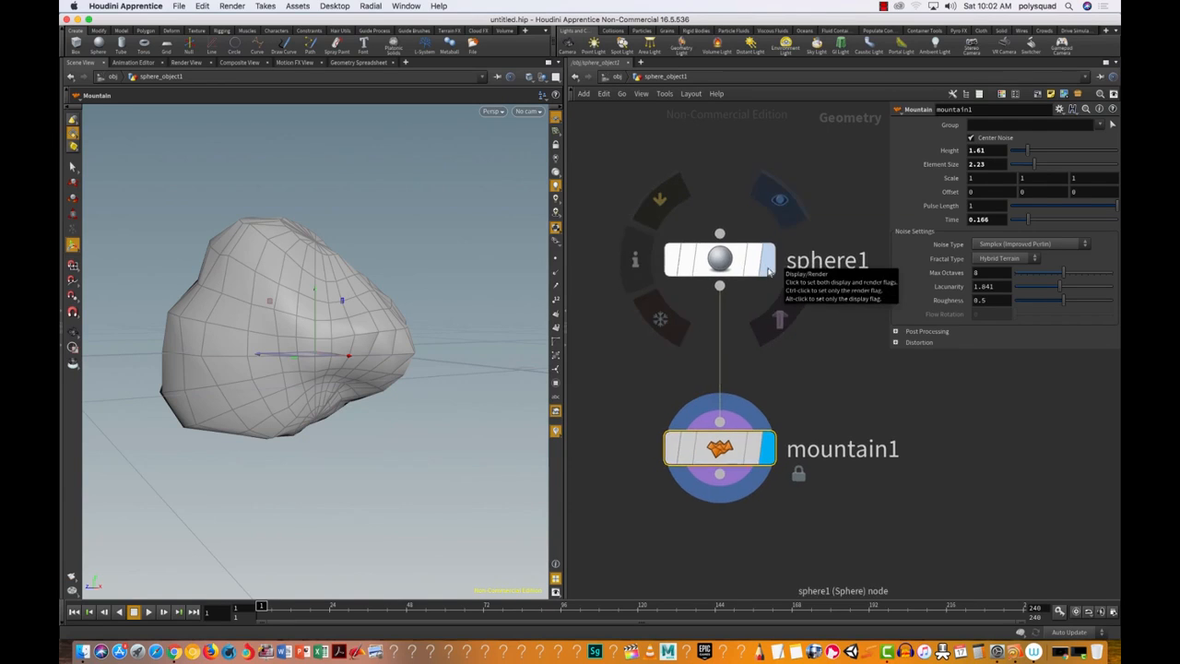
pyautogui.click(769, 272)
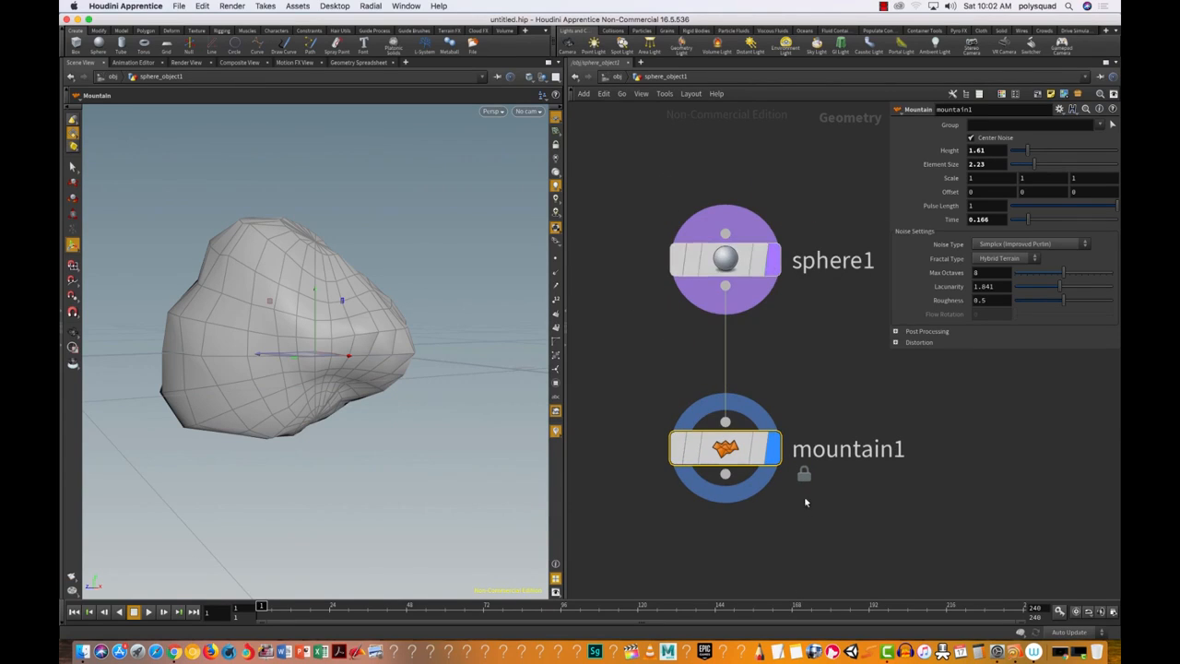
# Select mountain1 and render the scene in the Render View to check which node's geometry is rendered.
pyautogui.moveTo(775, 269)
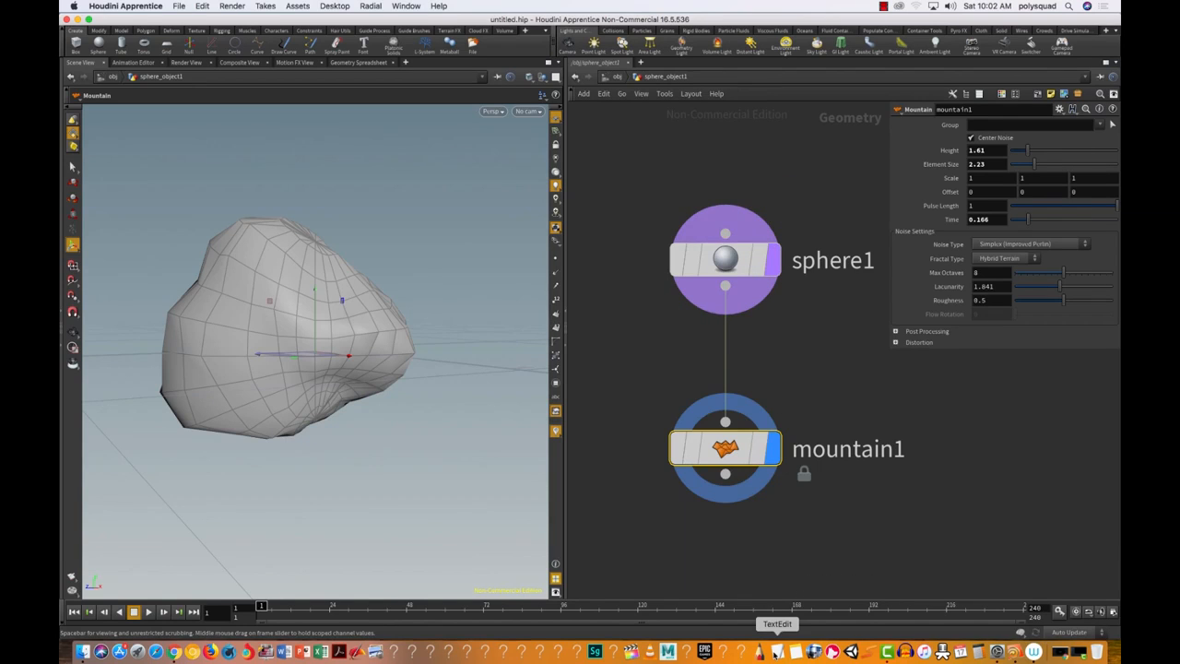
pyautogui.moveTo(635, 156); pyautogui.dragTo(782, 266)
pyautogui.moveTo(780, 265)
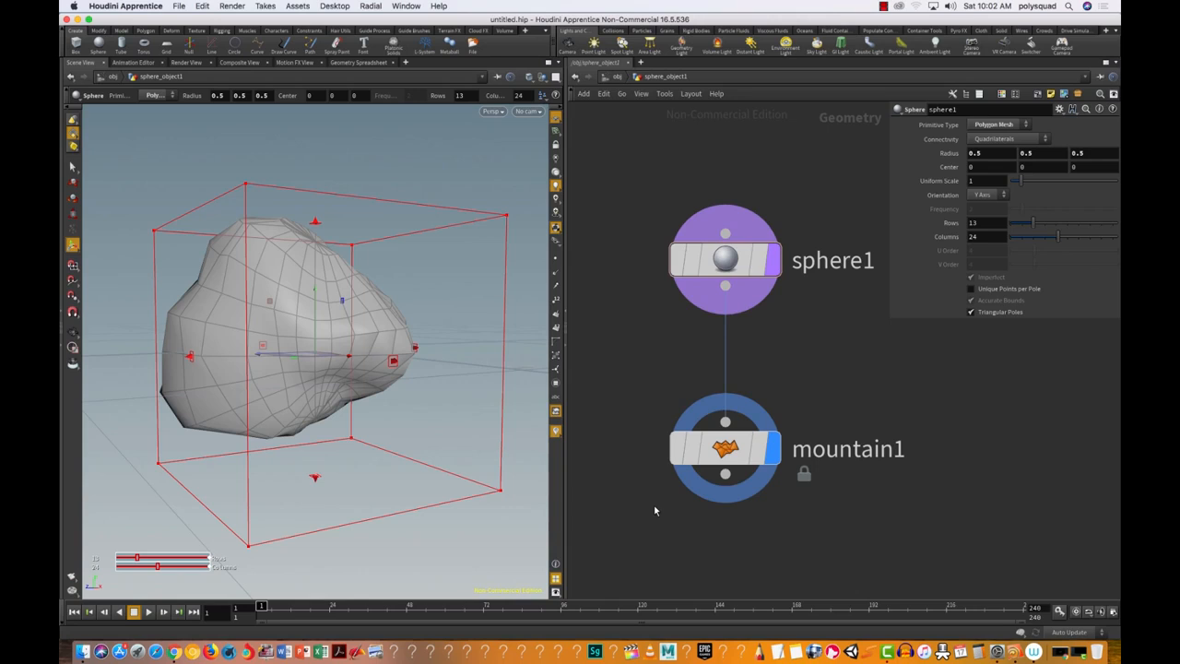
pyautogui.moveTo(816, 540); pyautogui.dragTo(617, 361)
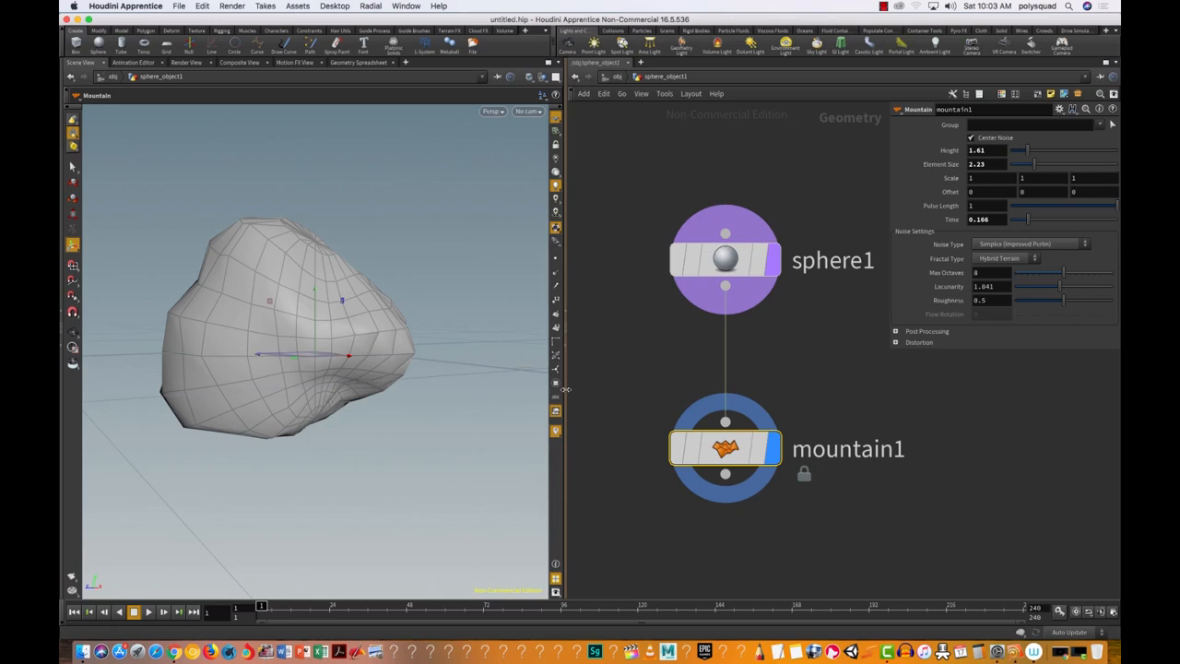
pyautogui.click(185, 61)
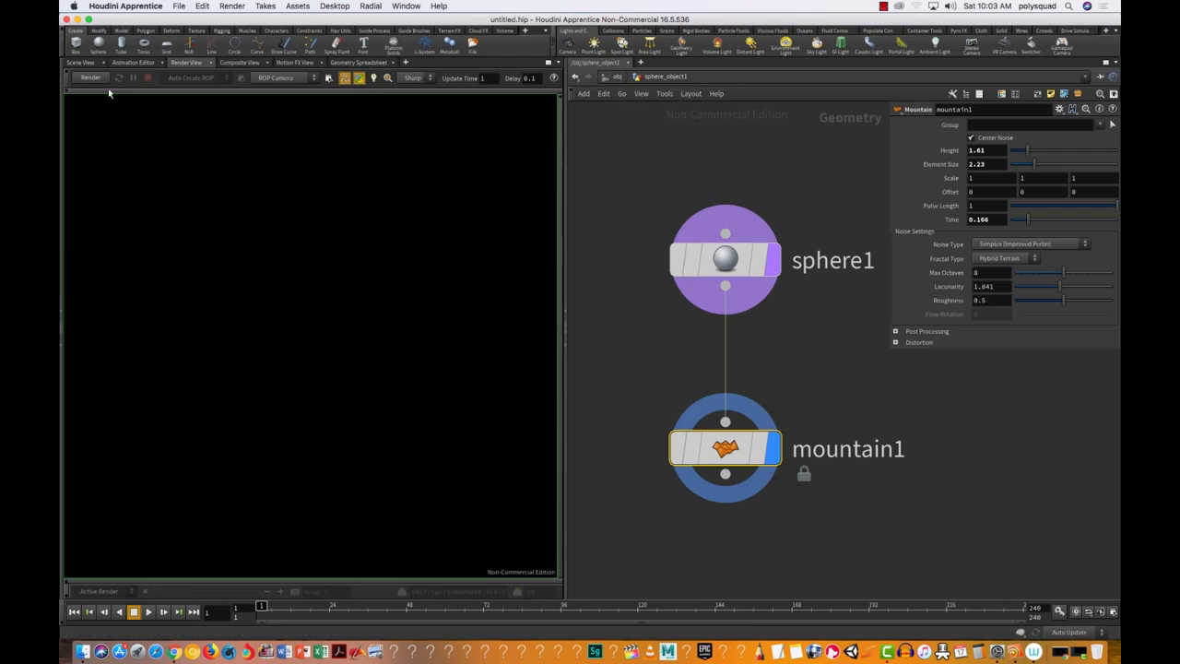
pyautogui.click(90, 82)
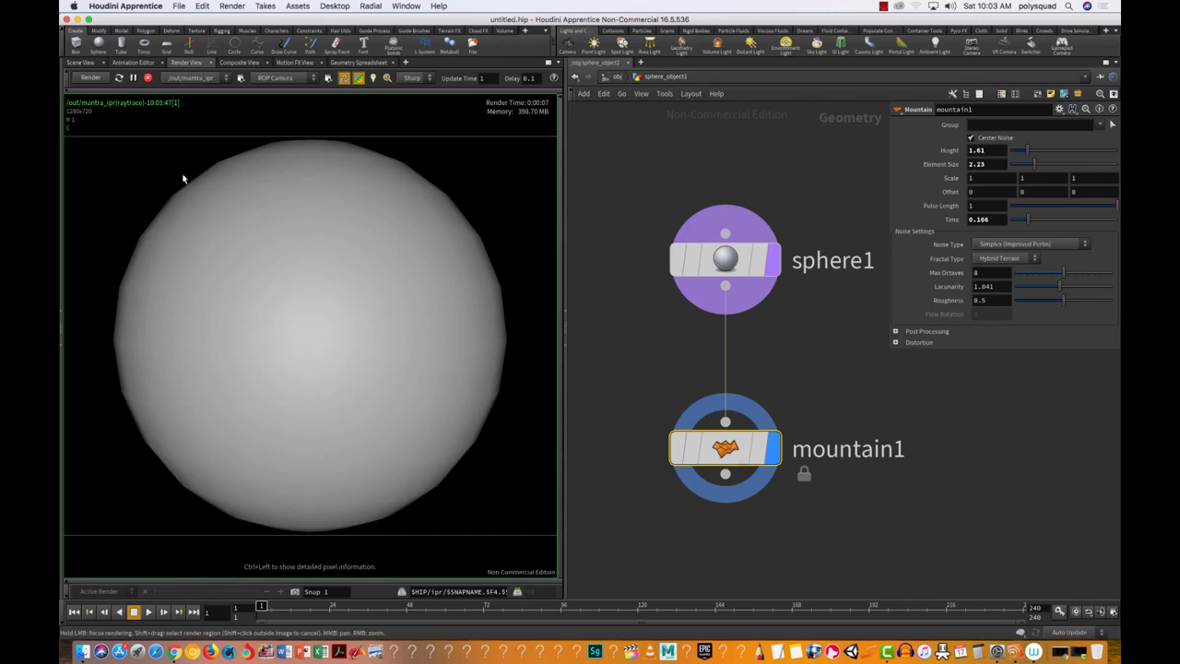
# Set both the display and render flags on mountain1 from the viewport and check the result in the Render View.
pyautogui.click(80, 62)
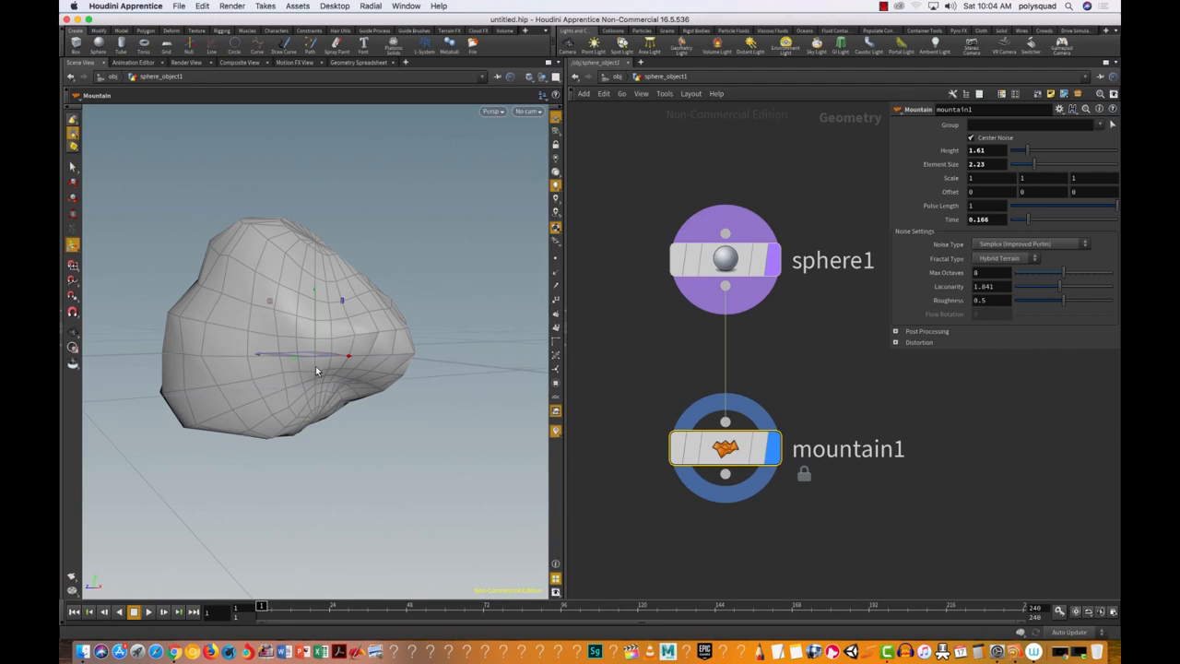
pyautogui.moveTo(761, 479)
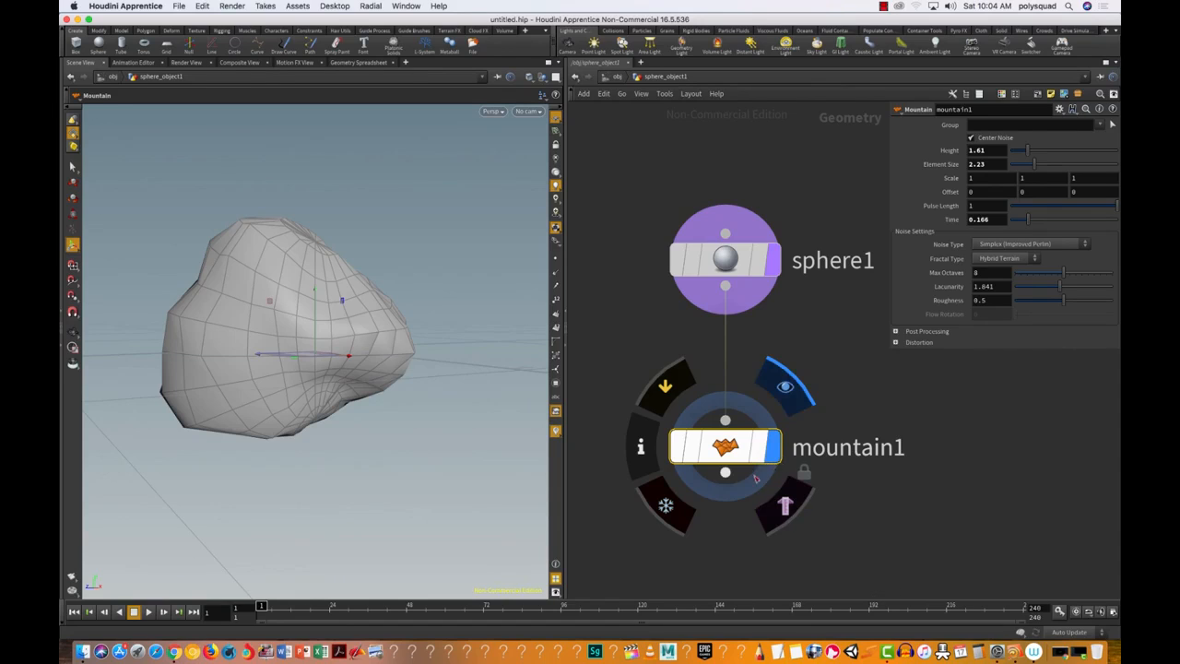
pyautogui.click(773, 448)
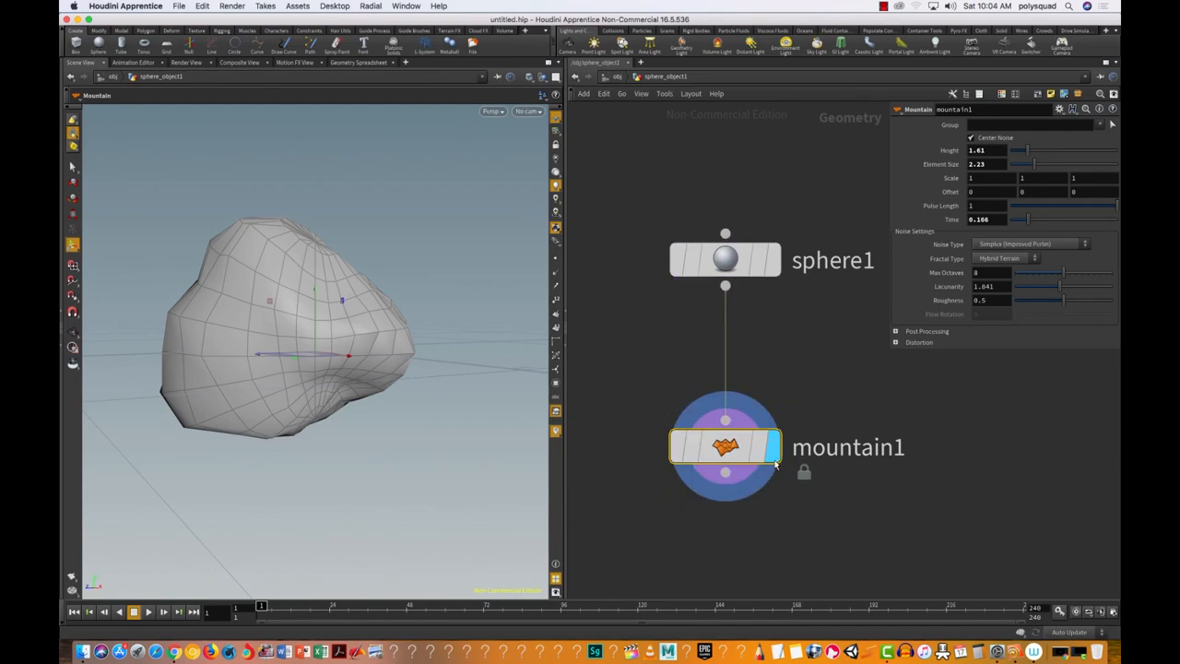
pyautogui.moveTo(779, 458)
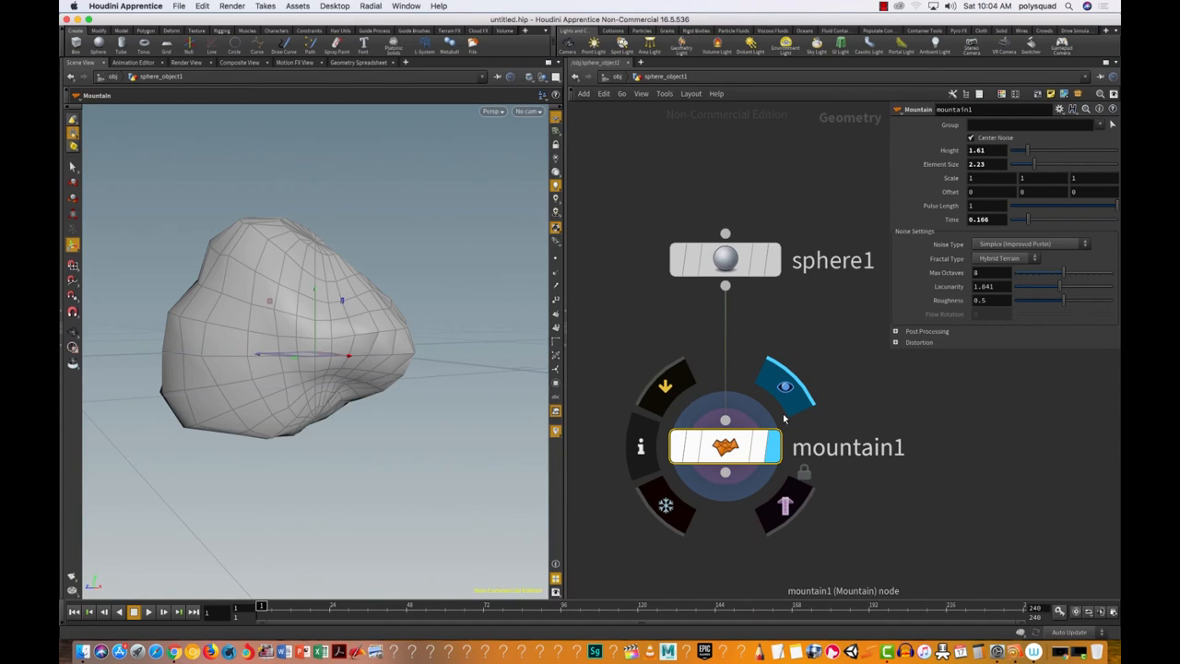
pyautogui.click(186, 62)
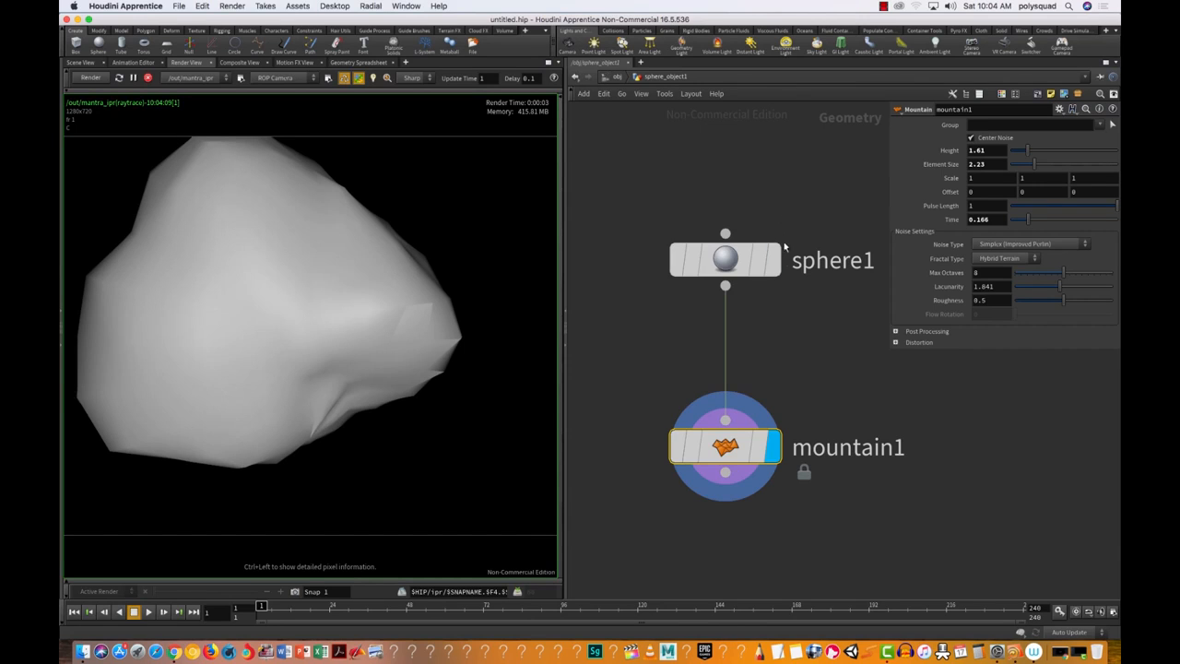
# Set the display and render flags on sphere1, move only the render flag to mountain1, and return to the scene viewport.
pyautogui.moveTo(779, 267)
pyautogui.click(779, 265)
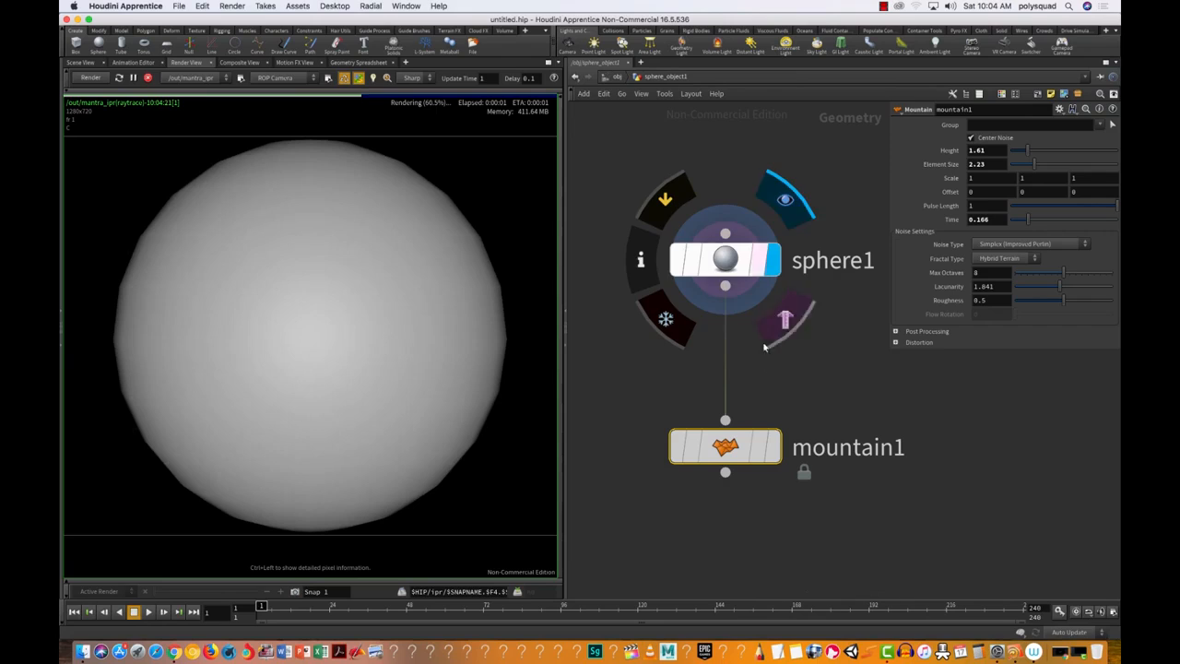
pyautogui.keyDown('ctrl'); pyautogui.click(774, 453); pyautogui.keyUp('ctrl')
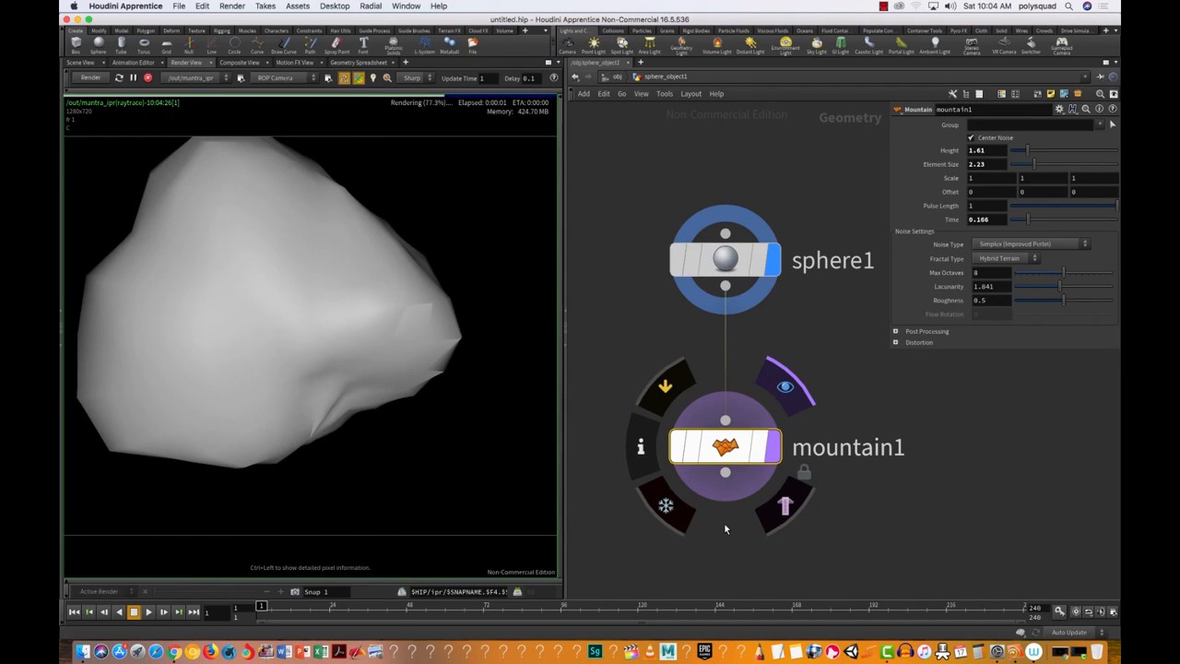
pyautogui.click(83, 62)
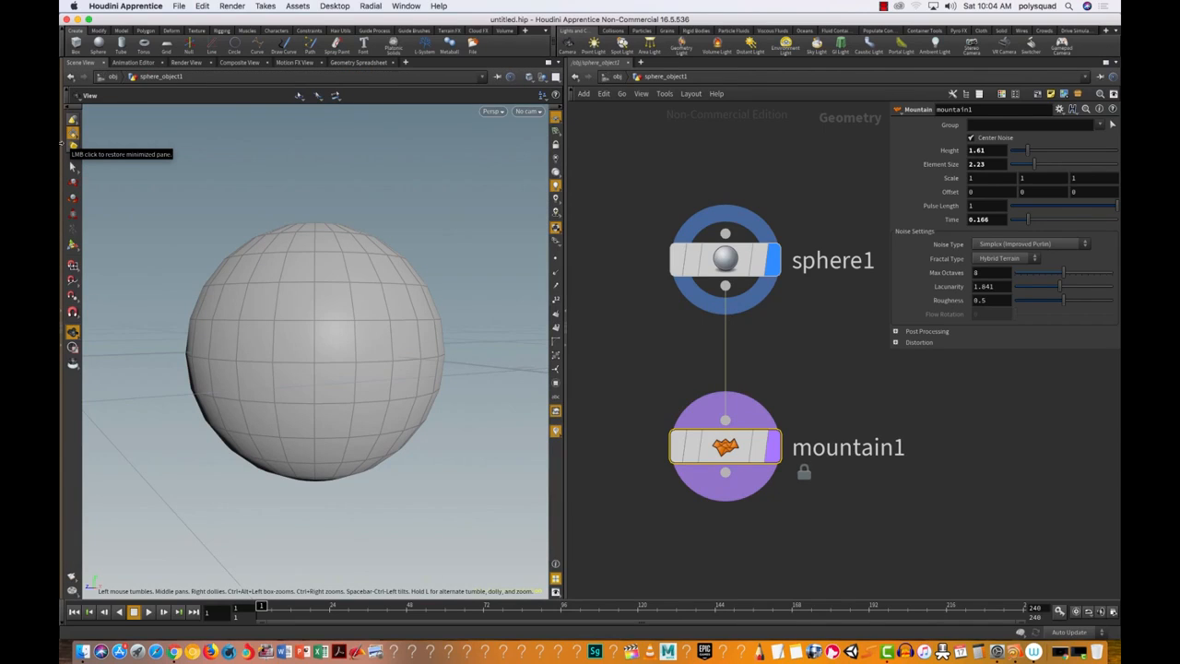
# Return the display flag to mountain1, and switch the render flag alone between sphere1 and mountain1, ending on mountain1.
pyautogui.moveTo(774, 458)
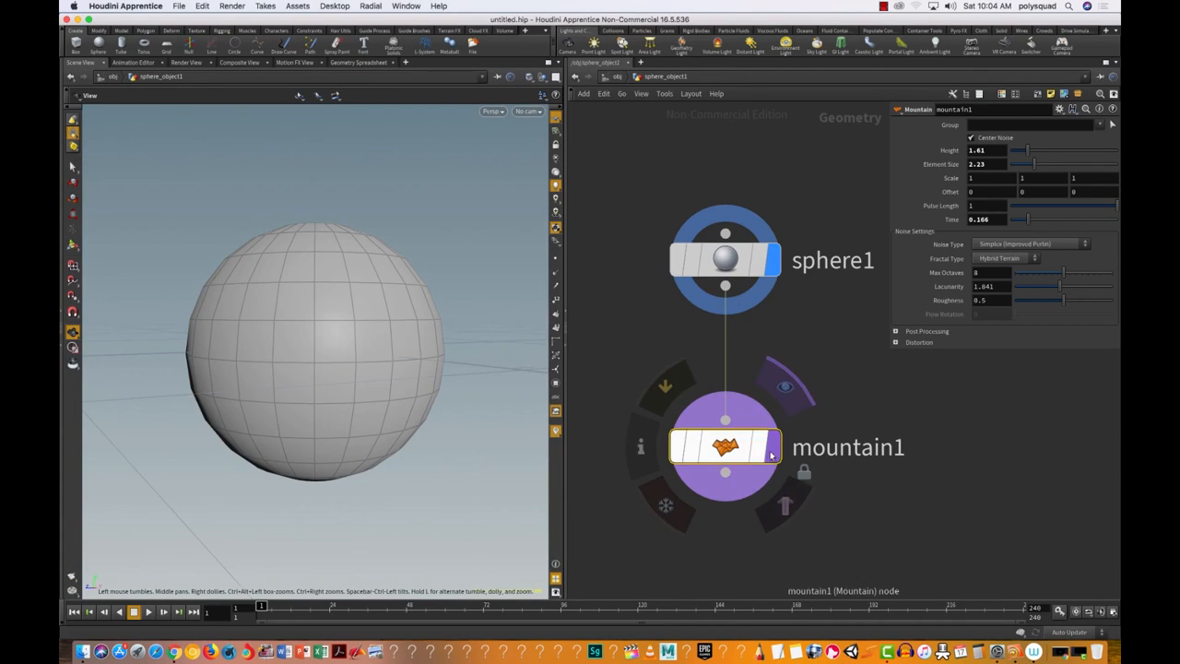
pyautogui.click(775, 454)
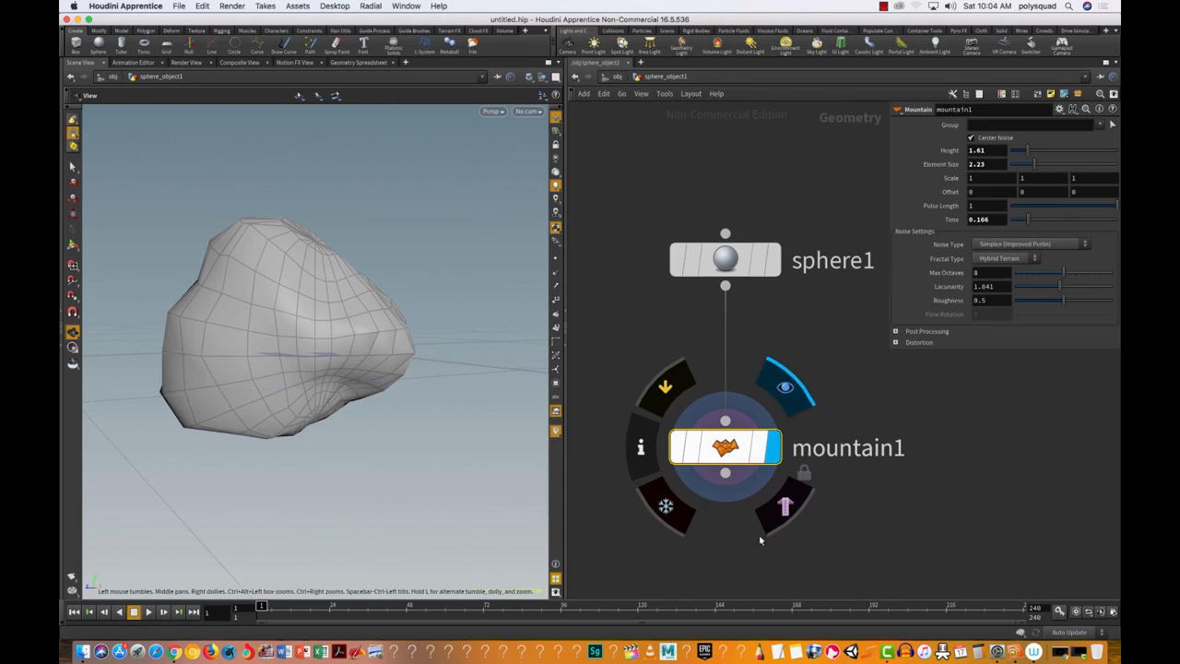
pyautogui.keyDown('ctrl'); pyautogui.click(774, 263); pyautogui.keyUp('ctrl')
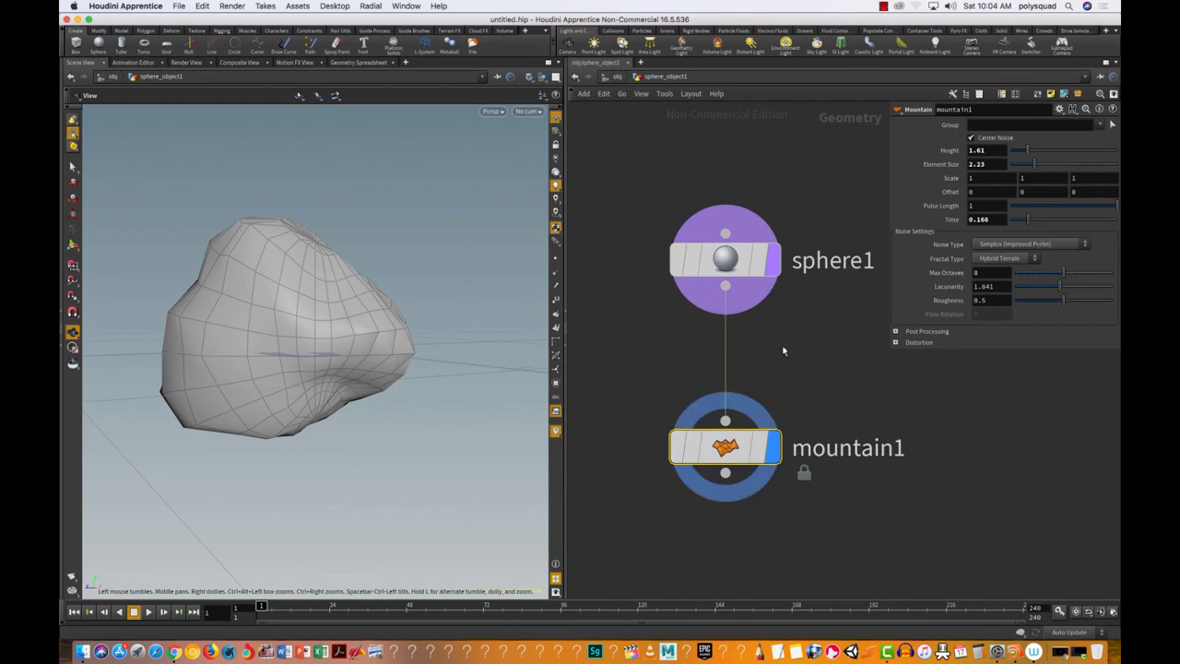
pyautogui.keyDown('ctrl'); pyautogui.click(774, 450); pyautogui.keyUp('ctrl')
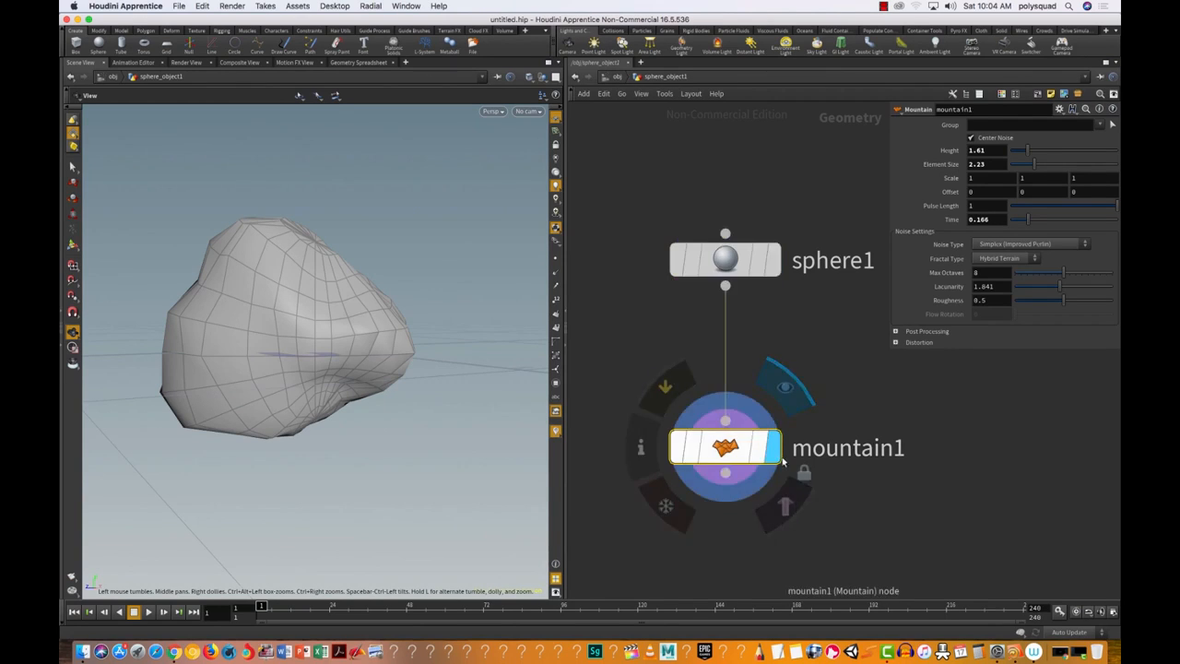
pyautogui.keyDown('ctrl'); pyautogui.click(775, 264); pyautogui.keyUp('ctrl')
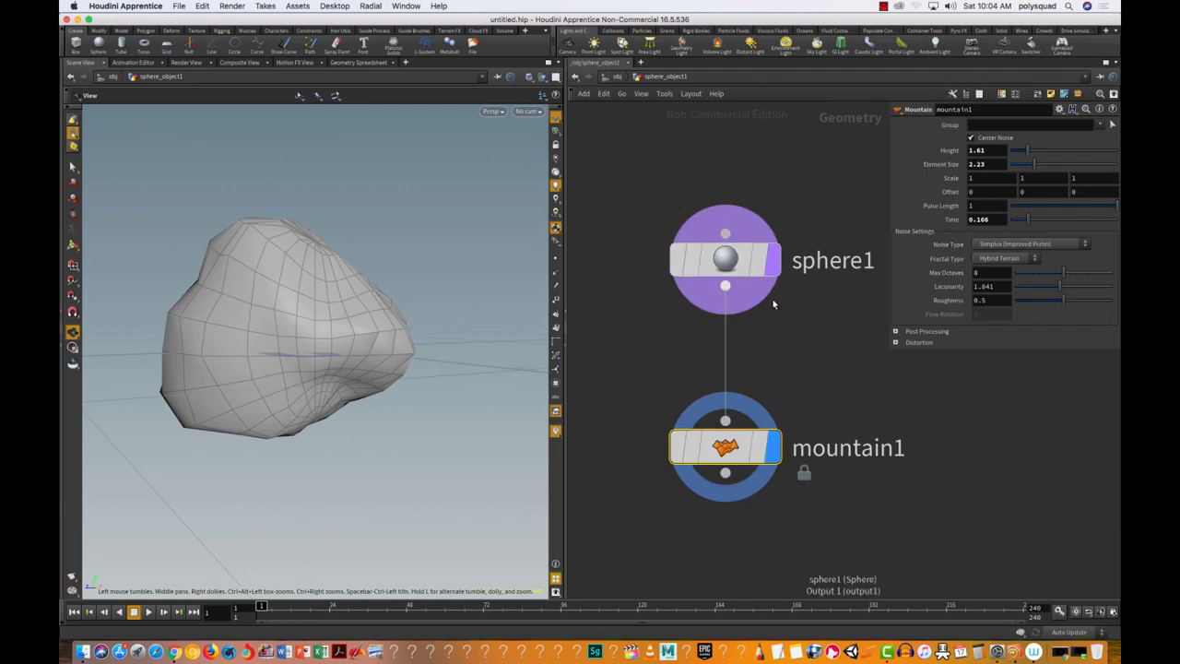
pyautogui.keyDown('ctrl'); pyautogui.click(776, 452); pyautogui.keyUp('ctrl')
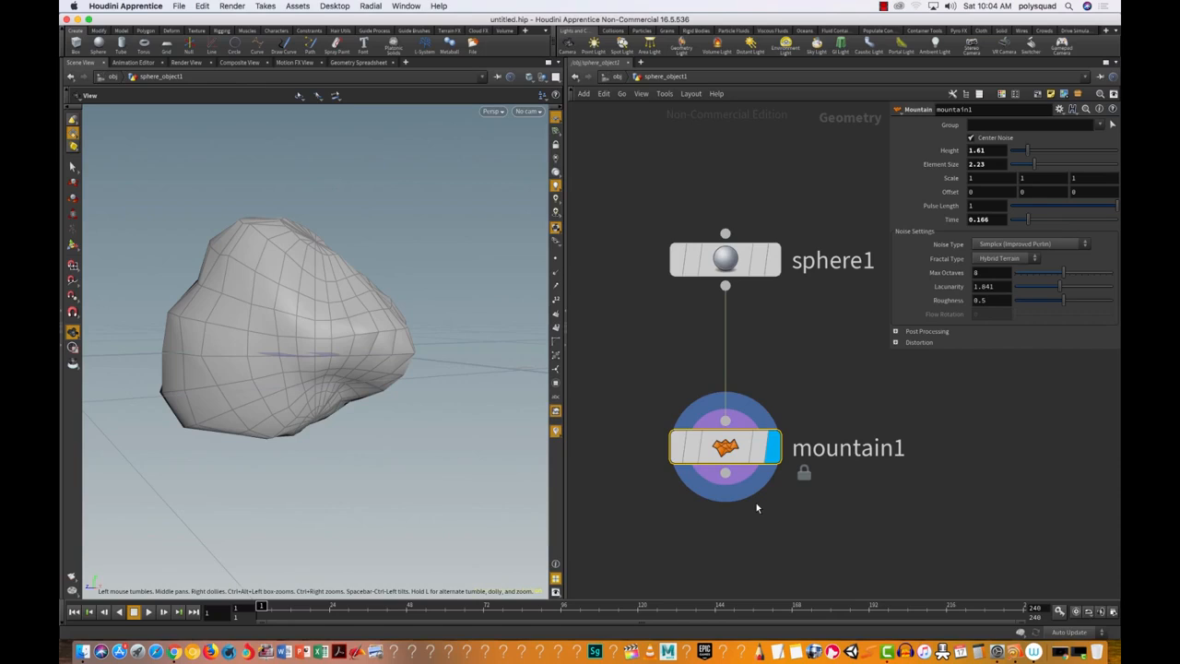
# Select sphere1 and mountain1 together, clear the selection, and hide the parameter display in the network editor.
pyautogui.moveTo(633, 369); pyautogui.dragTo(805, 600)
pyautogui.moveTo(622, 169); pyautogui.dragTo(843, 595)
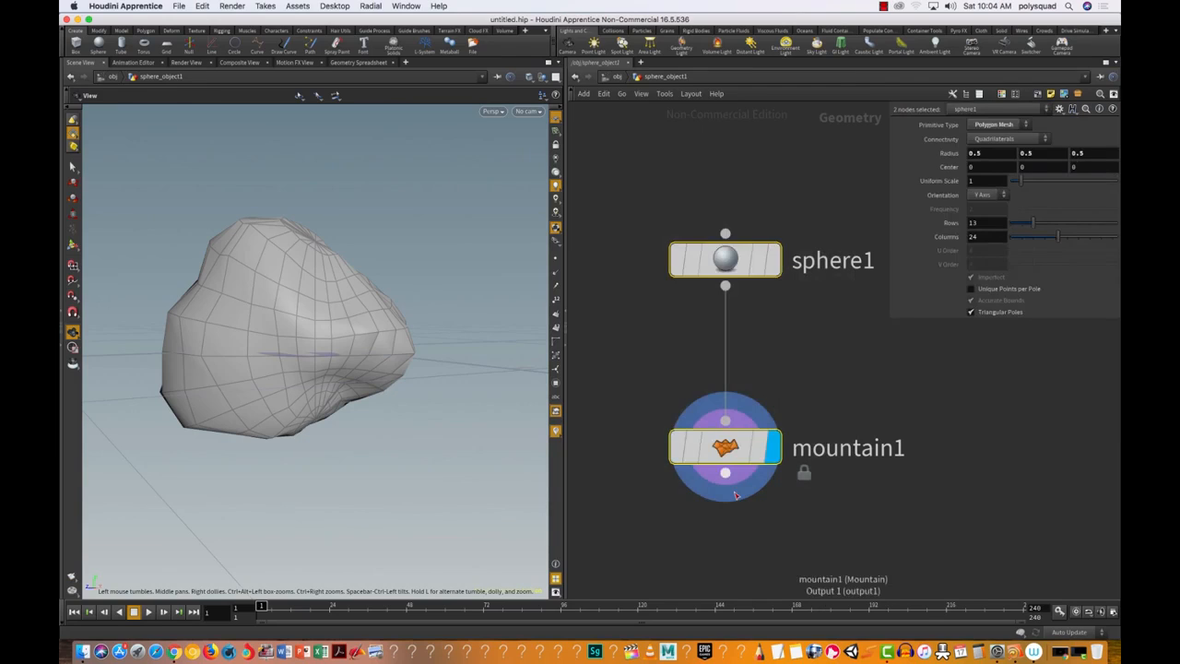
pyautogui.moveTo(807, 545); pyautogui.dragTo(594, 262)
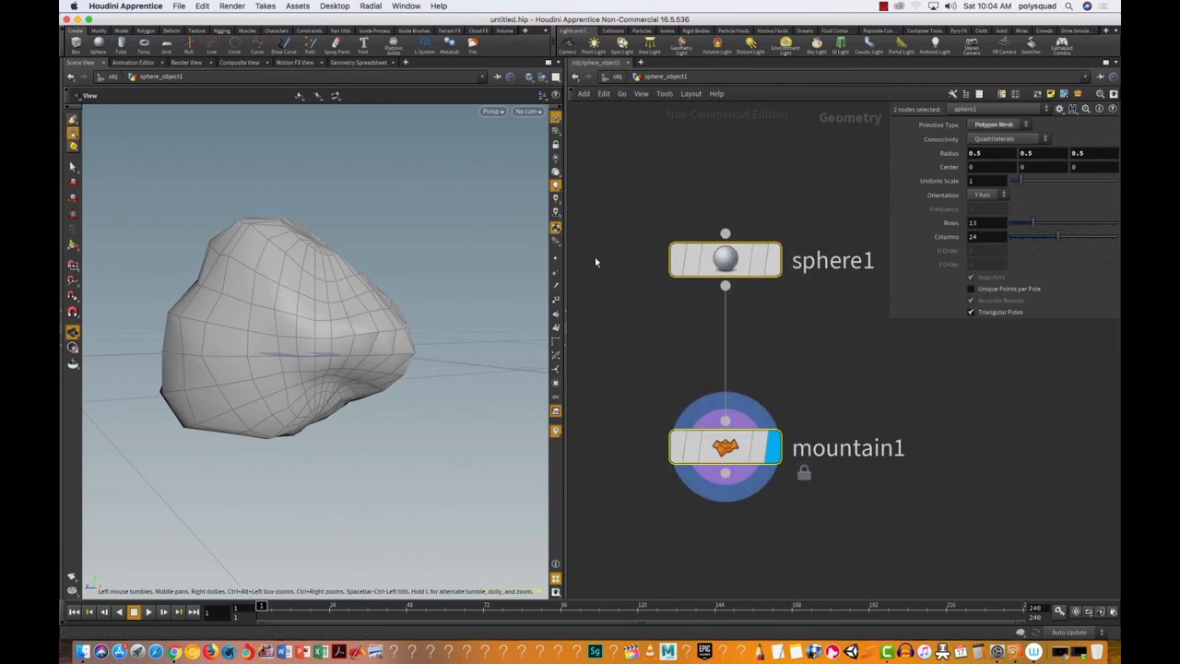
pyautogui.moveTo(648, 204); pyautogui.dragTo(837, 541)
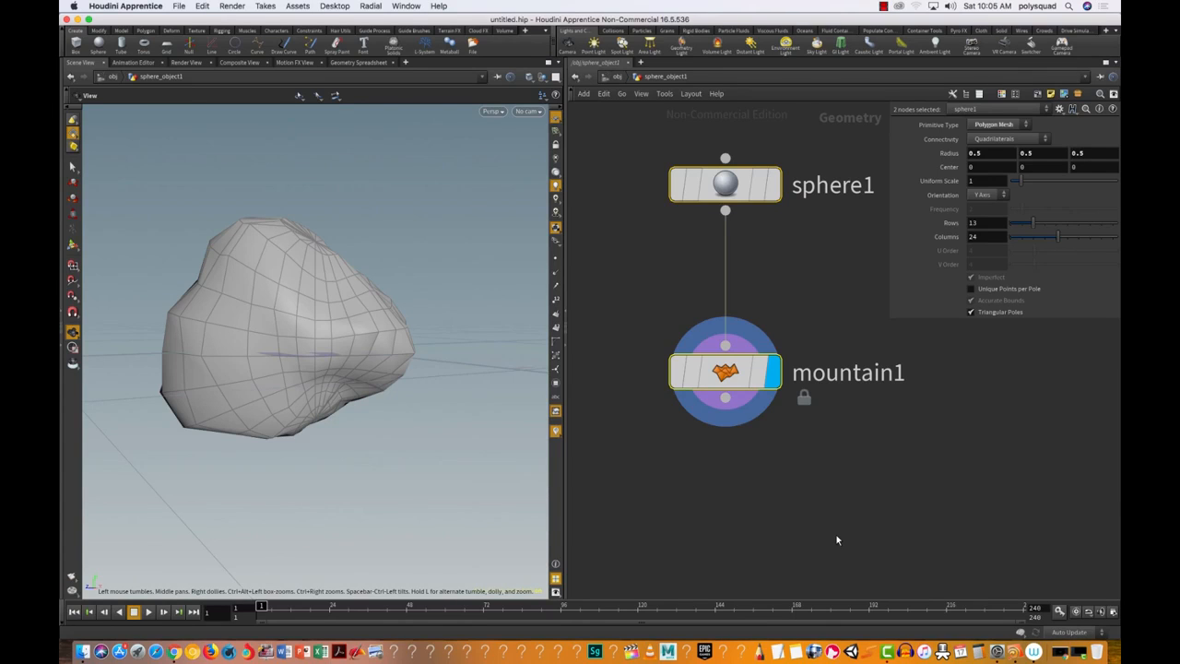
pyautogui.click(848, 514)
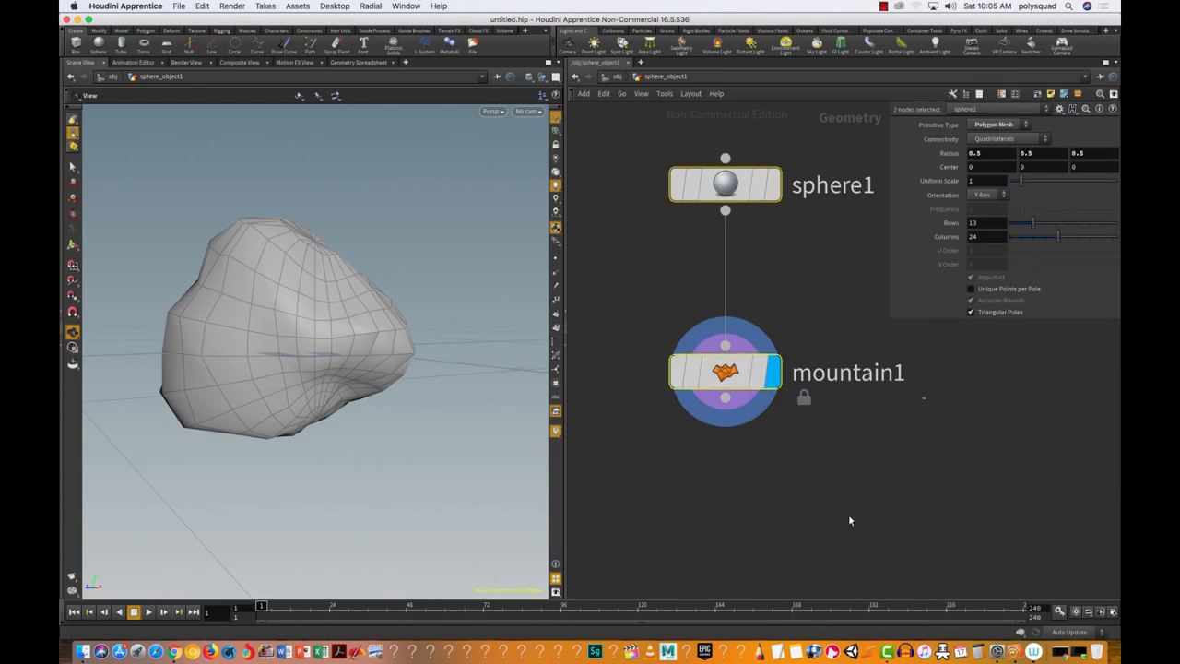
pyautogui.press('p')
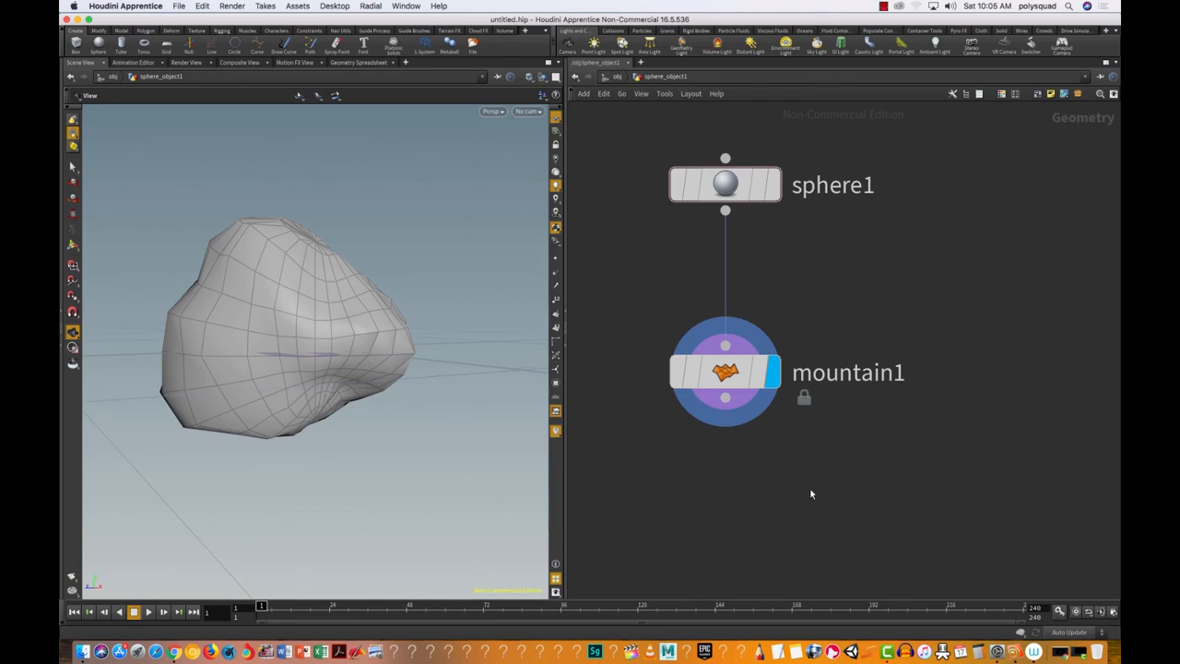
# Go up to the object level and turn off the display flag of sphere_object1.
pyautogui.press('u')
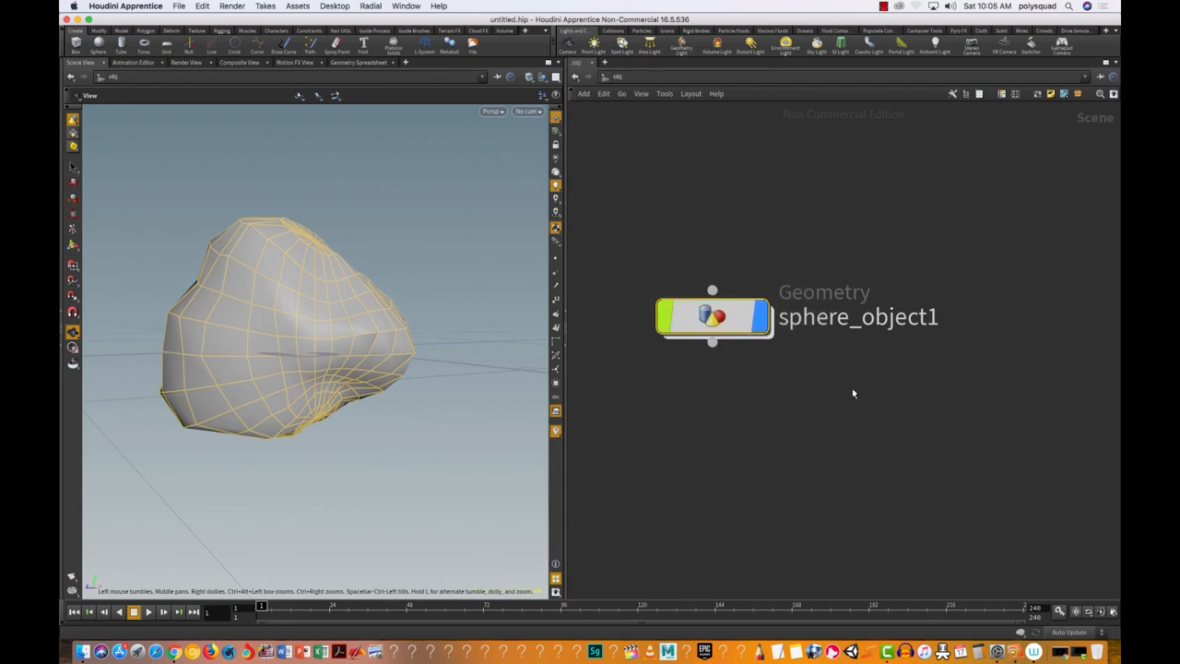
pyautogui.moveTo(613, 206); pyautogui.dragTo(779, 423)
pyautogui.click(757, 433)
pyautogui.click(763, 324)
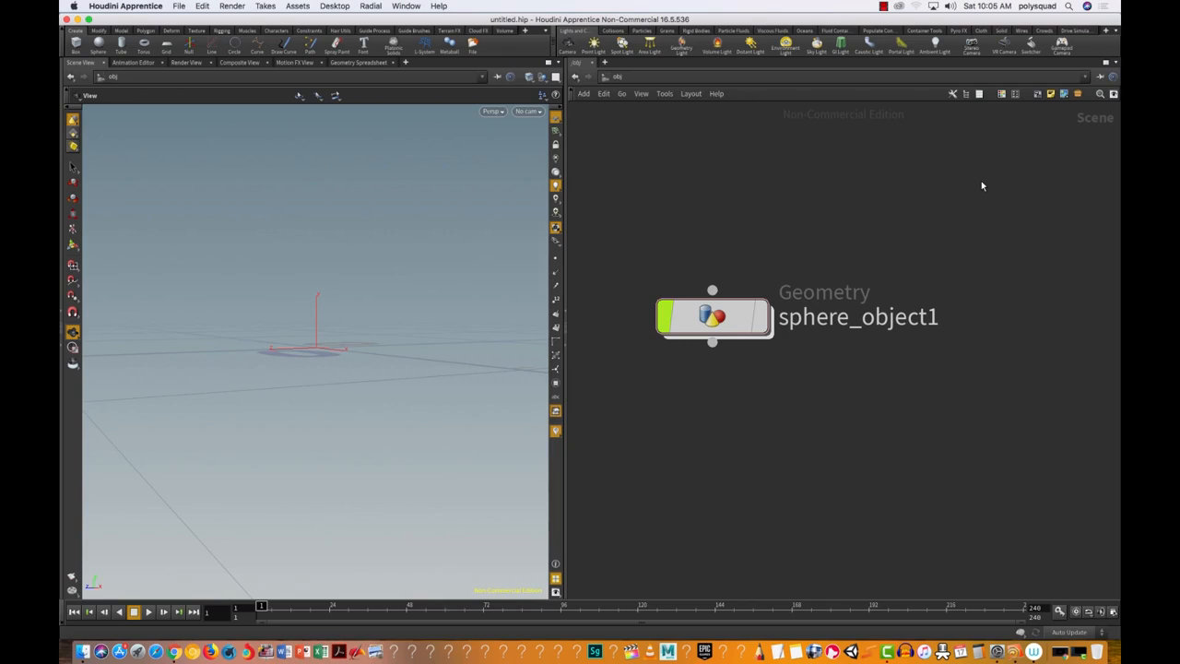
# Look inside sphere_object1's network, return to the object level, and turn its display flag back on.
pyautogui.click(724, 328)
pyautogui.moveTo(727, 332); pyautogui.dragTo(726, 330)
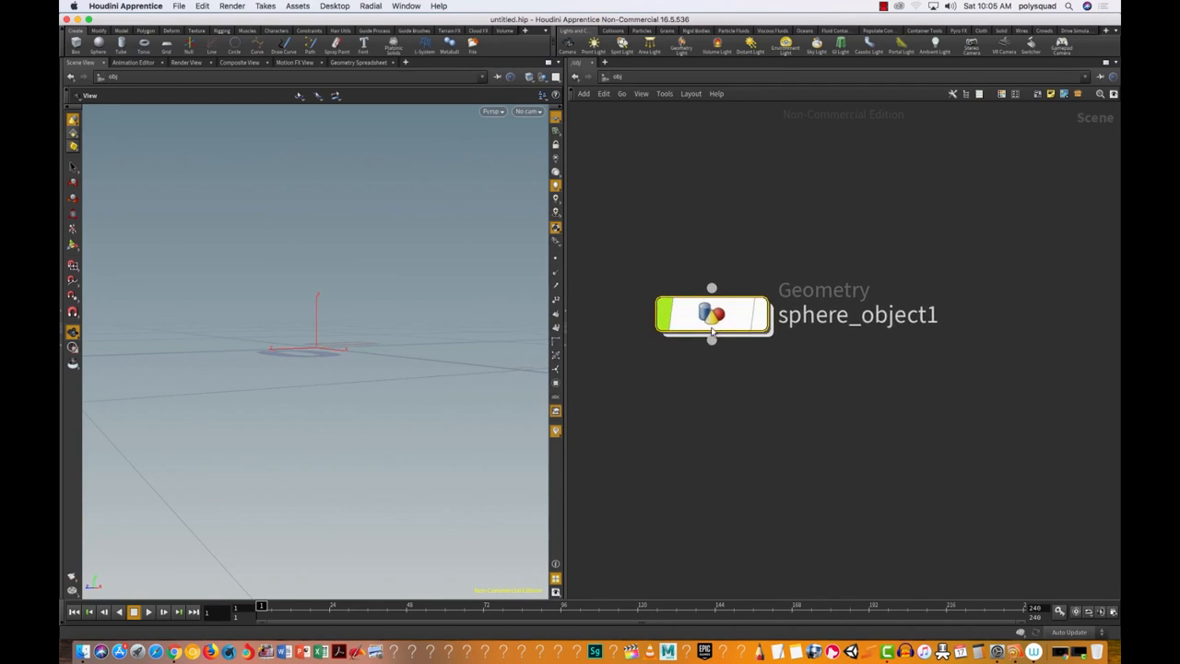
pyautogui.press('i')
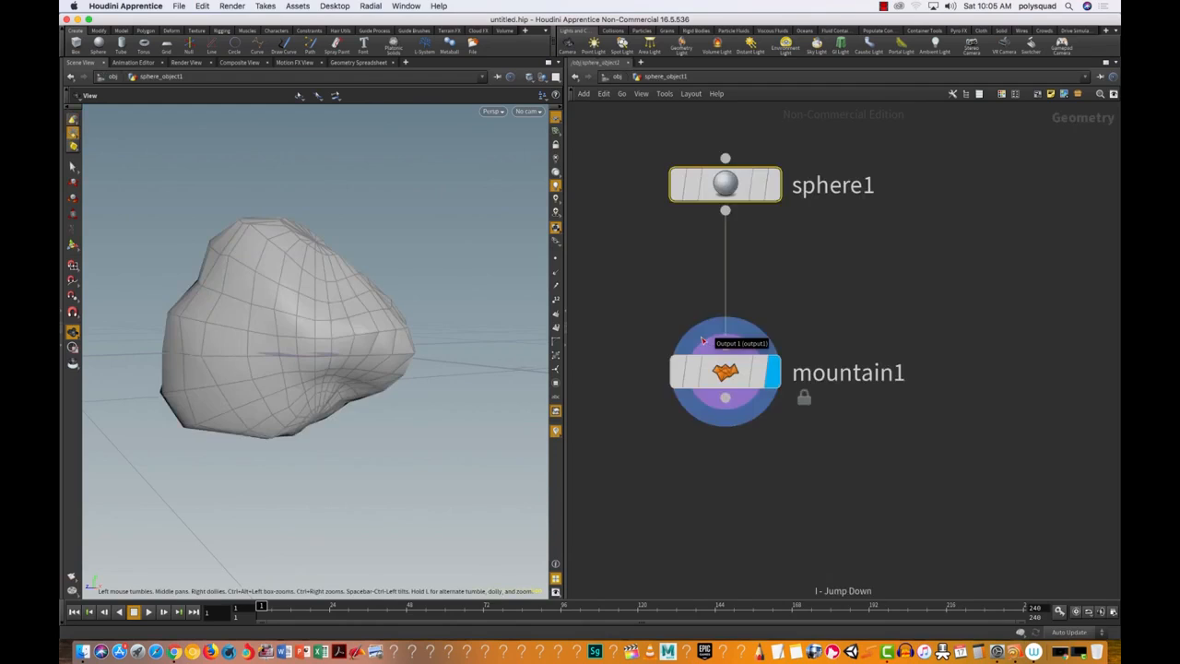
pyautogui.click(615, 77)
pyautogui.moveTo(823, 432); pyautogui.dragTo(631, 251)
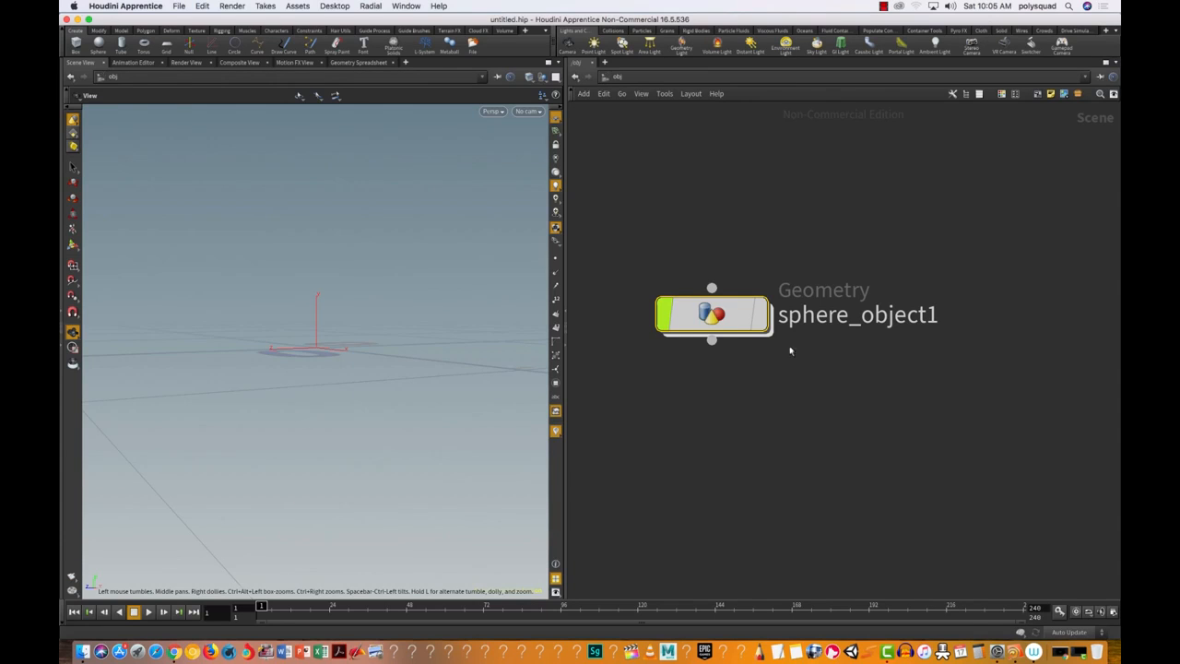
pyautogui.click(762, 314)
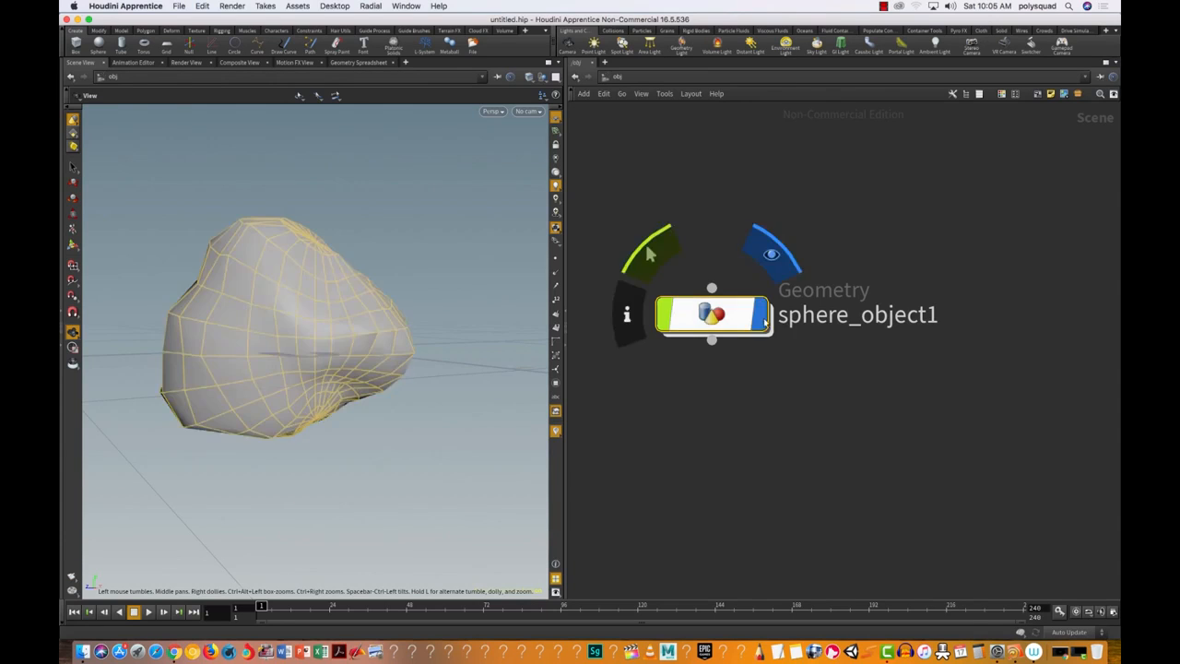
# Turn off the selectable flag of sphere_object1, and select and deselect its node in the network.
pyautogui.click(663, 315)
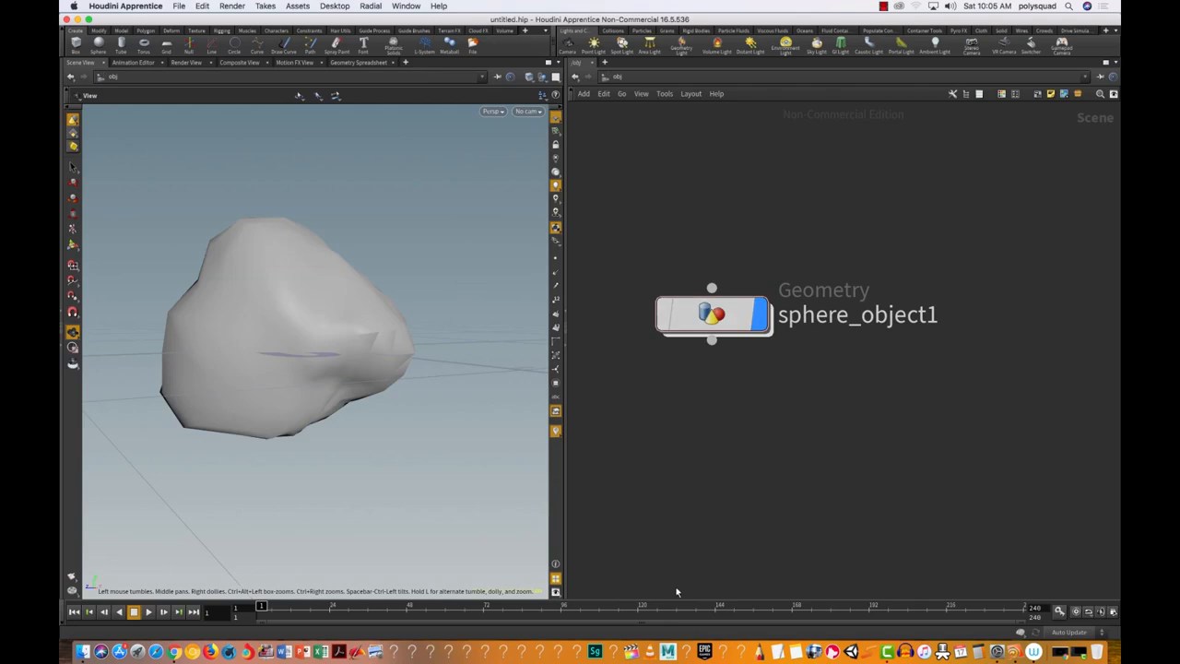
pyautogui.moveTo(638, 208); pyautogui.dragTo(738, 369)
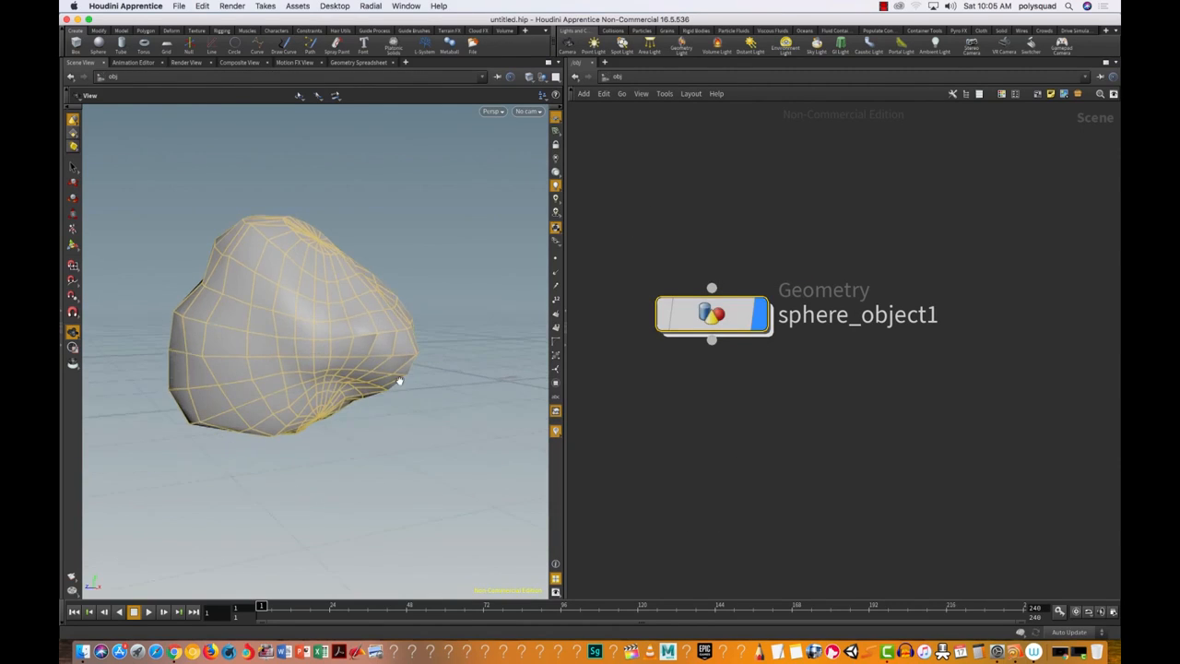
pyautogui.click(644, 424)
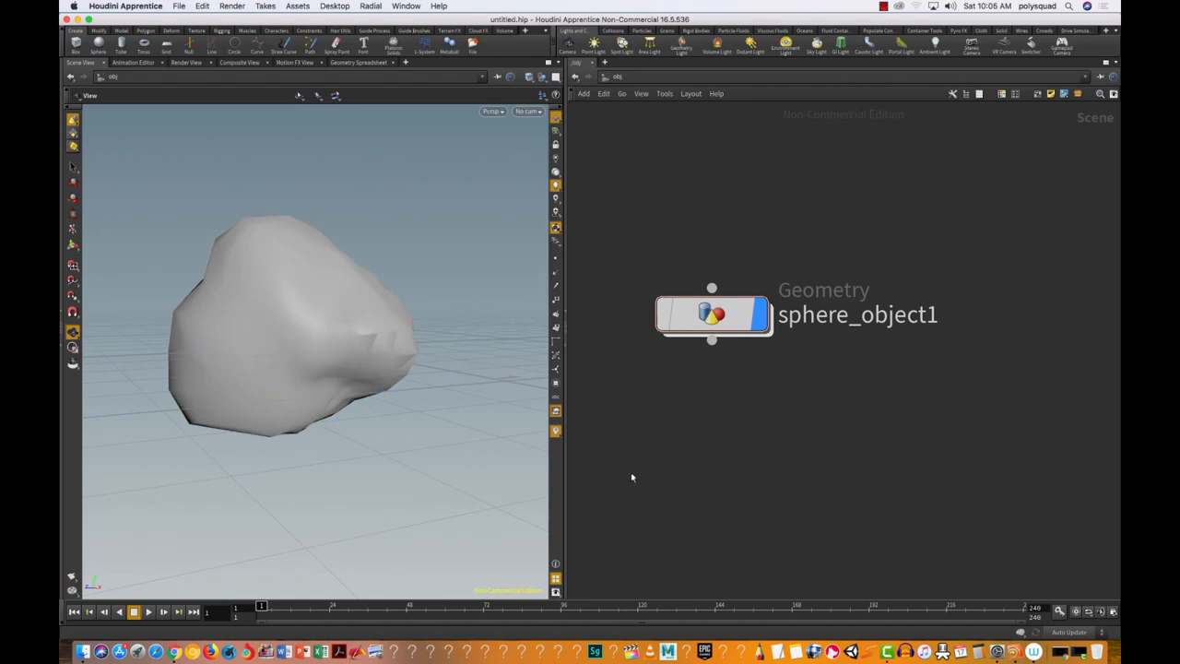
# Activate the Select tool and try to select the deformed sphere directly in the viewport.
pyautogui.moveTo(298, 327); pyautogui.dragTo(248, 285)
pyautogui.moveTo(177, 210); pyautogui.dragTo(126, 214)
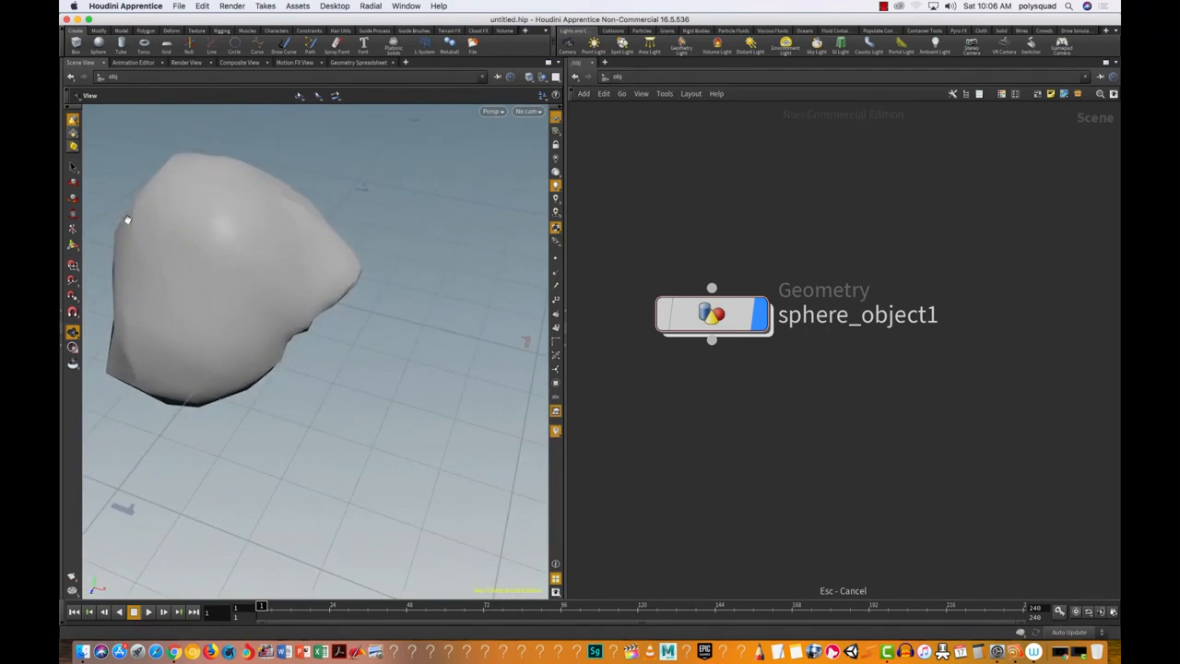
pyautogui.moveTo(200, 240); pyautogui.dragTo(163, 230)
pyautogui.rightClick(73, 168)
pyautogui.click(174, 144)
pyautogui.moveTo(126, 150); pyautogui.dragTo(180, 194)
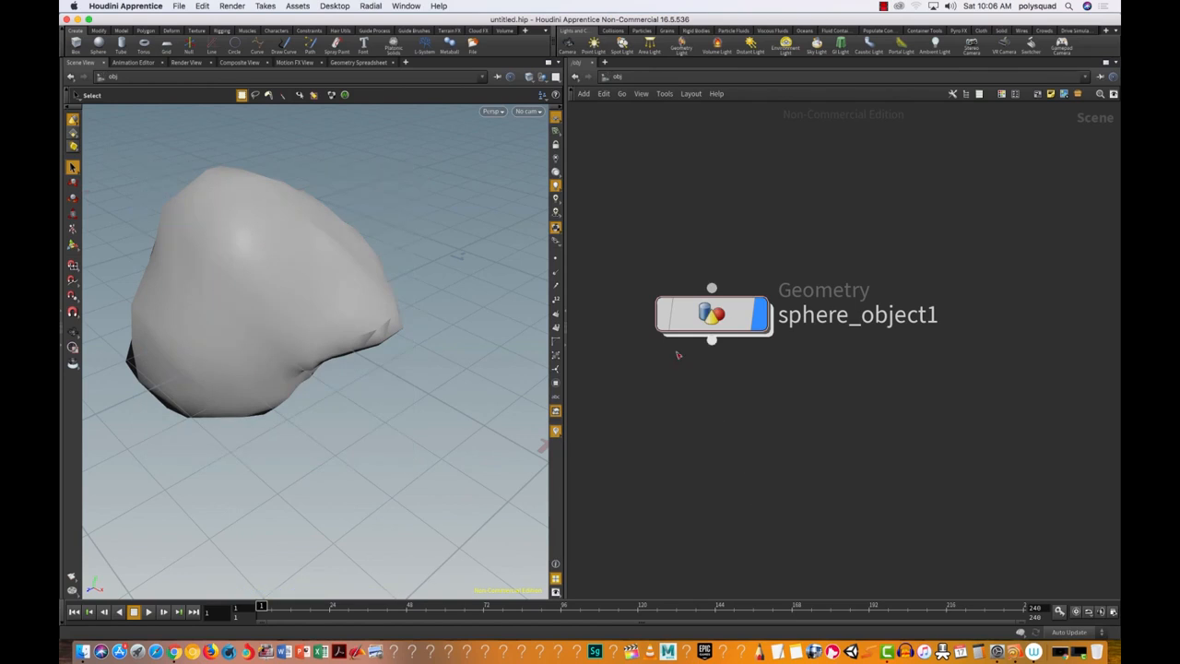
# Turn sphere_object1's selectable flag back on, and enter its network to select mountain1.
pyautogui.click(680, 322)
pyautogui.moveTo(824, 416); pyautogui.dragTo(609, 262)
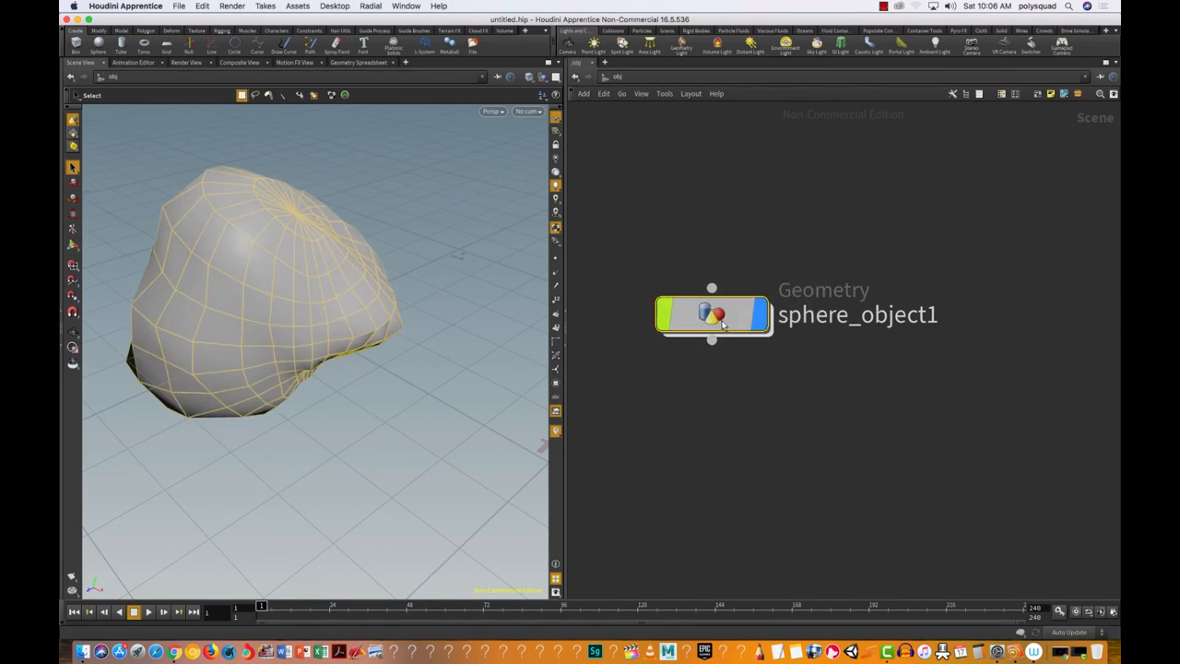
pyautogui.press('i')
pyautogui.click(737, 377)
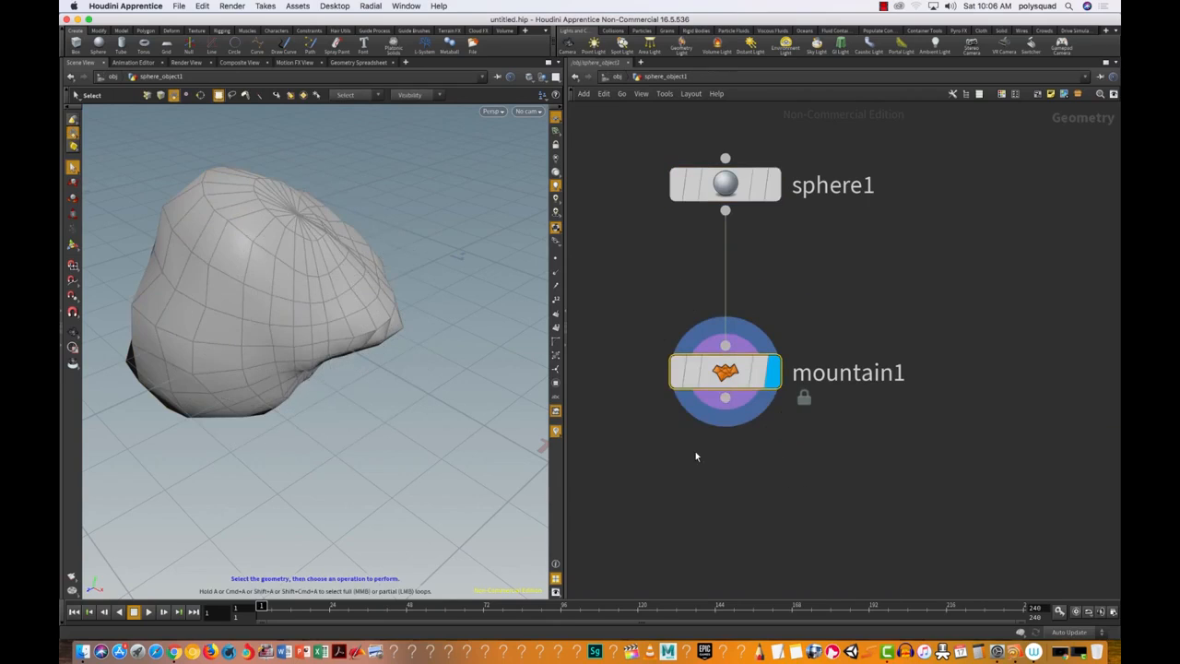
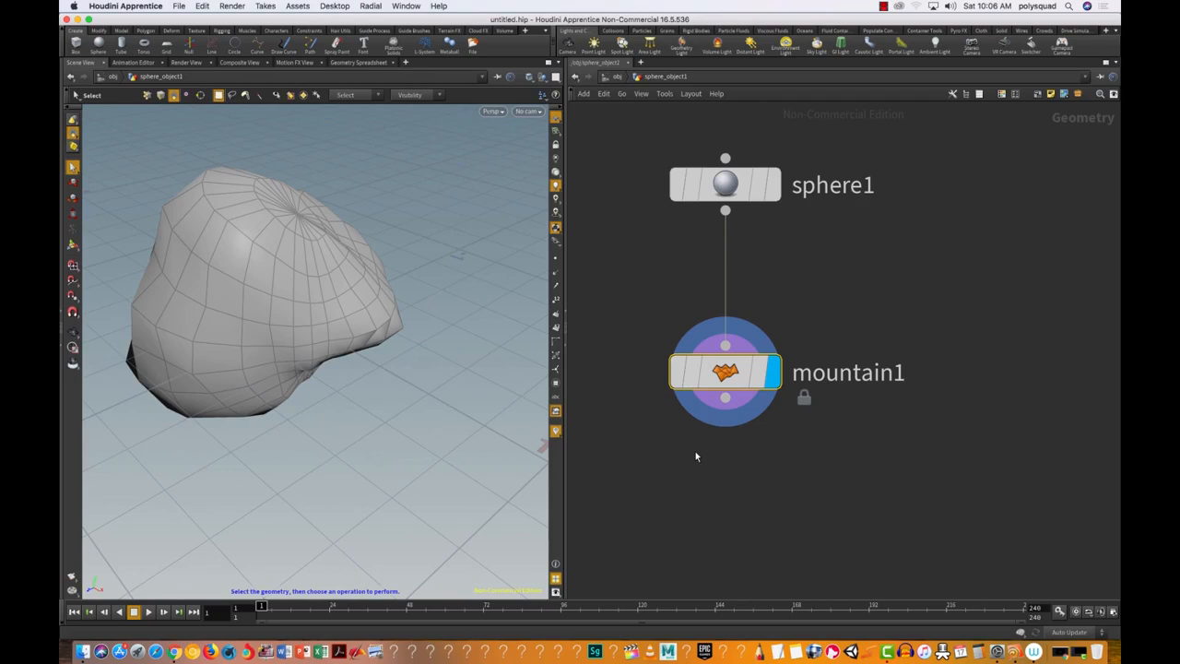
pyautogui.click(832, 487)
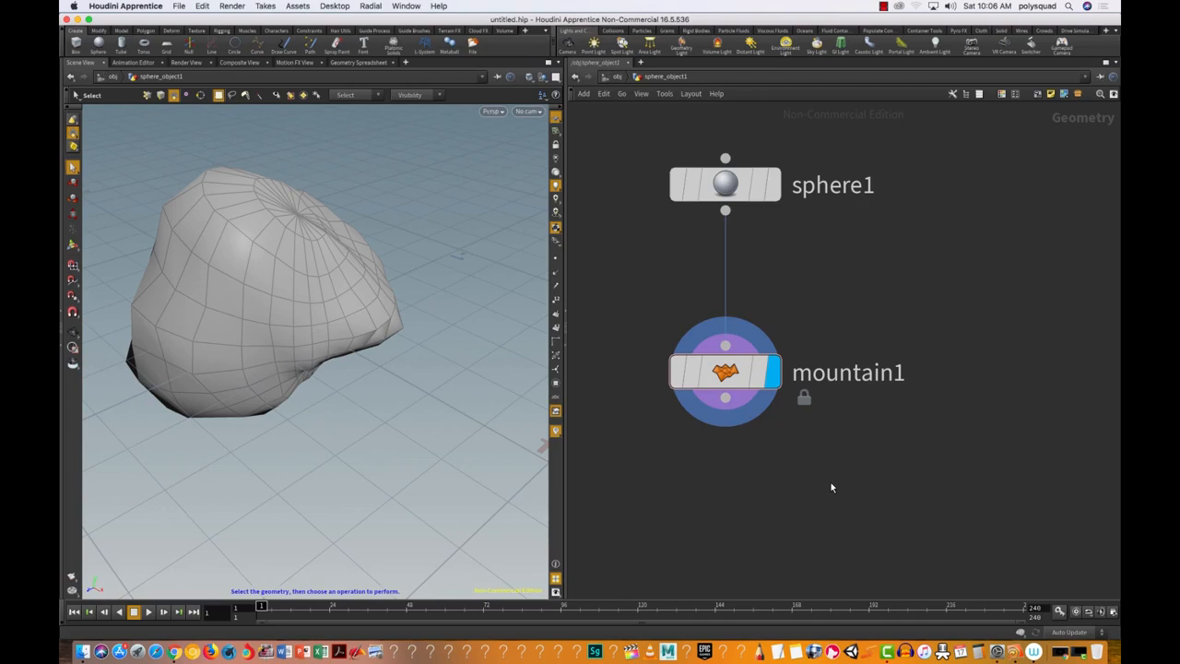
pyautogui.moveTo(611, 139); pyautogui.dragTo(914, 530)
pyautogui.click(820, 342)
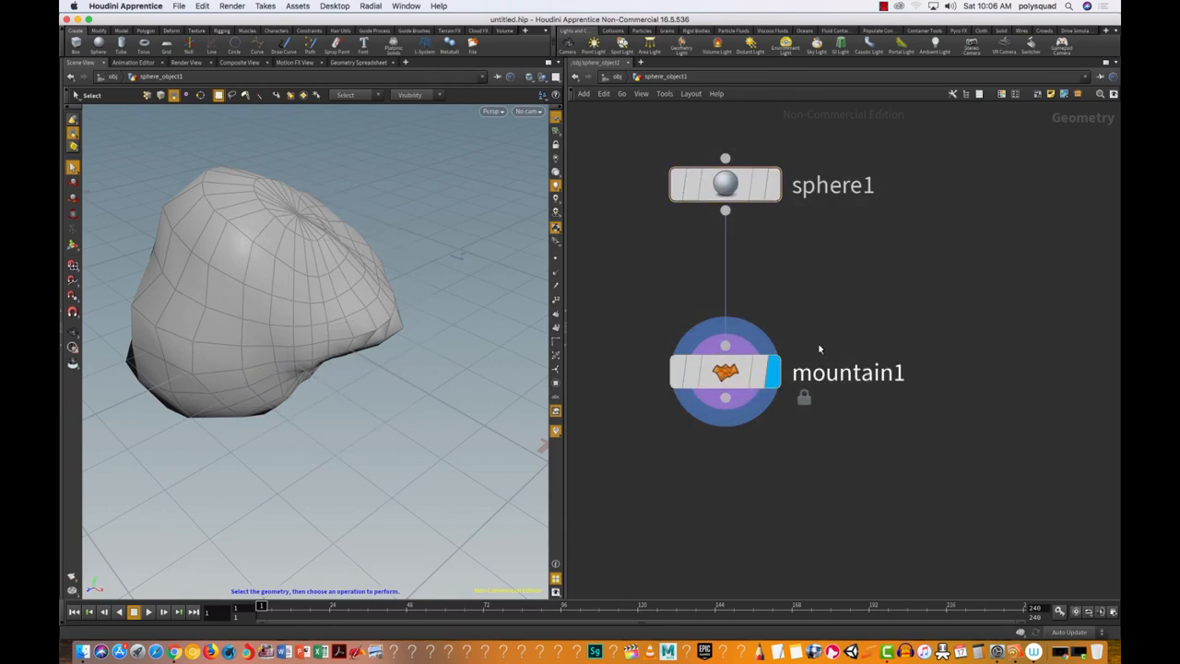
# Return to the object level and reposition the sphere_object1 node in the network.
pyautogui.click(617, 75)
pyautogui.click(780, 460)
pyautogui.moveTo(715, 315); pyautogui.dragTo(727, 205)
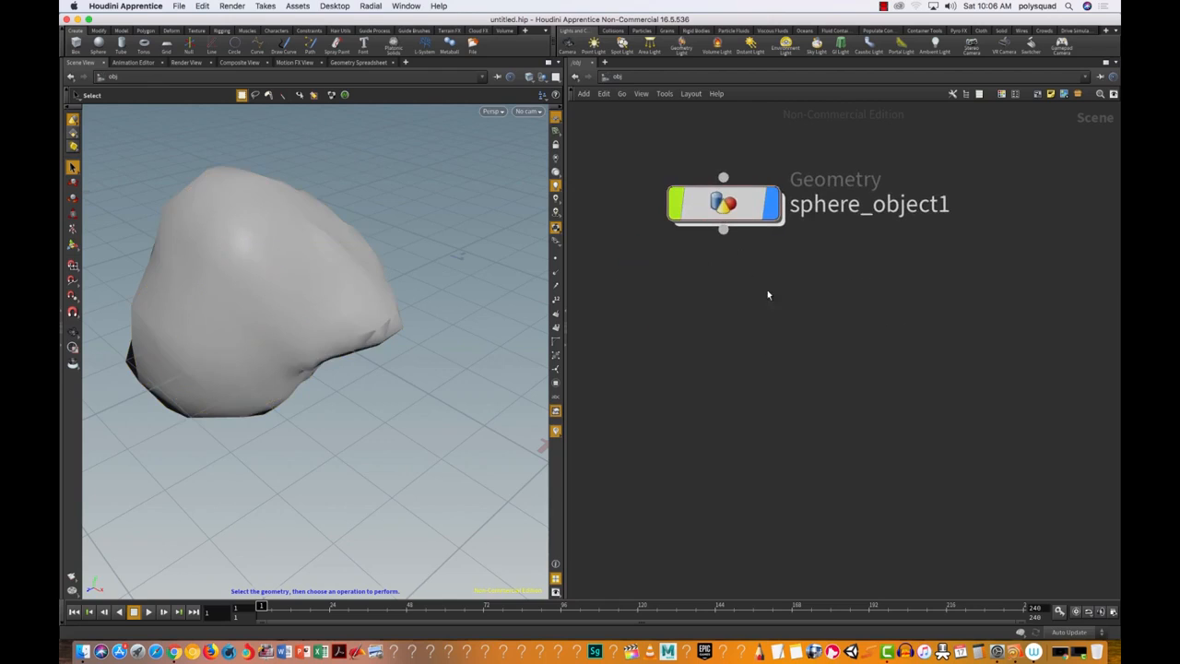
pyautogui.moveTo(854, 324); pyautogui.dragTo(657, 174)
pyautogui.click(703, 178)
pyautogui.moveTo(722, 204); pyautogui.dragTo(680, 304)
# Rename the sphere_object1 node as rock.
pyautogui.click(803, 305)
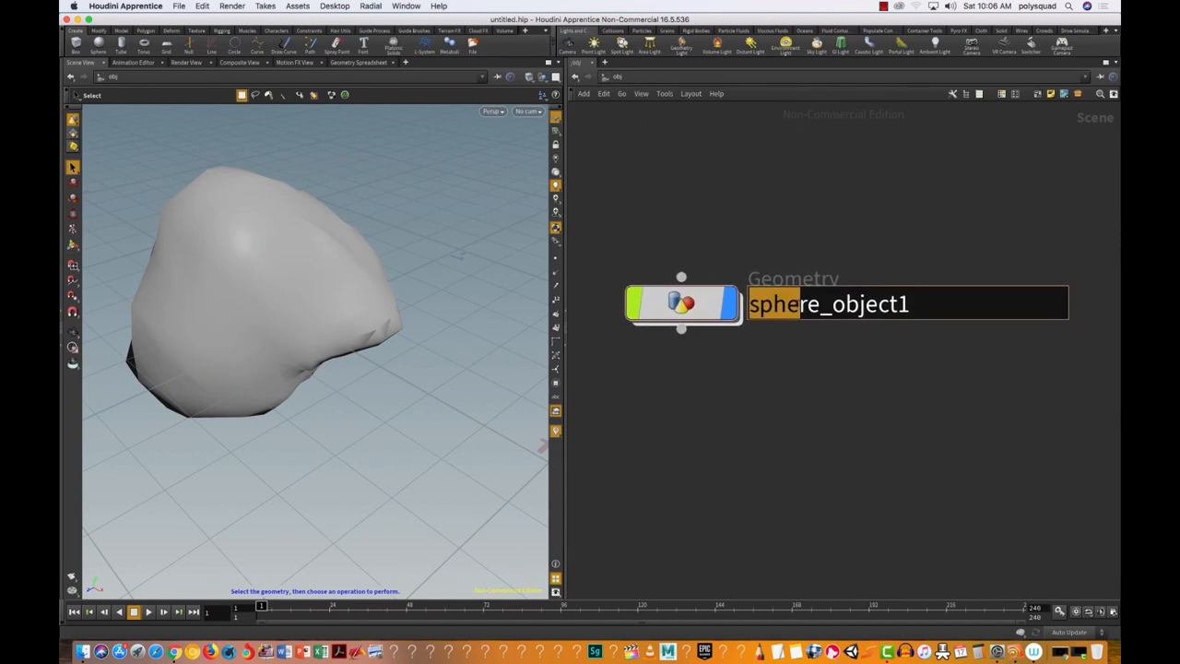
pyautogui.click(929, 303)
pyautogui.moveTo(947, 310); pyautogui.dragTo(742, 307)
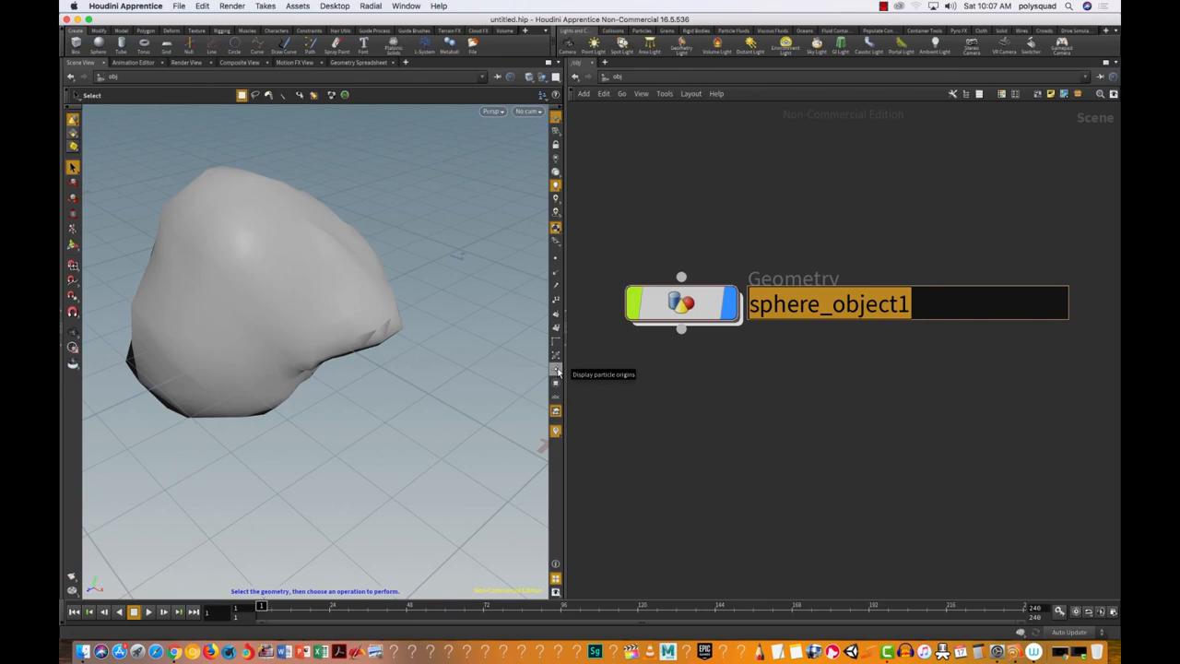
pyautogui.write('rock')
pyautogui.press('Return')
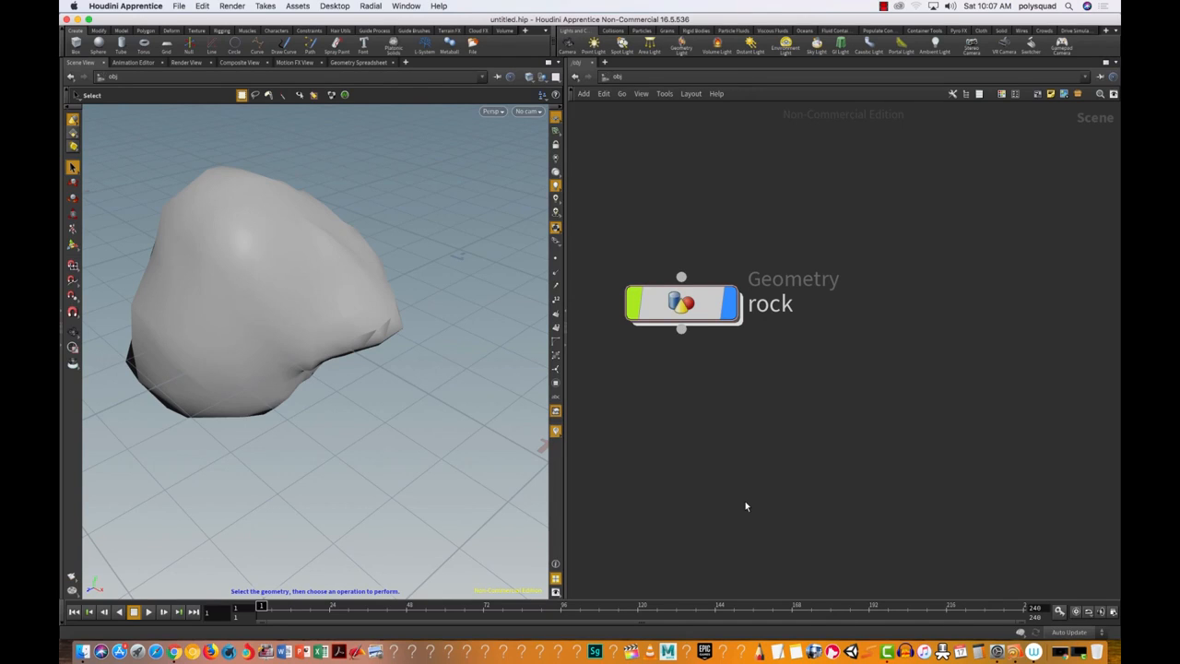
# Duplicate the rock node and align the copy beside the original.
pyautogui.moveTo(603, 206); pyautogui.dragTo(809, 402)
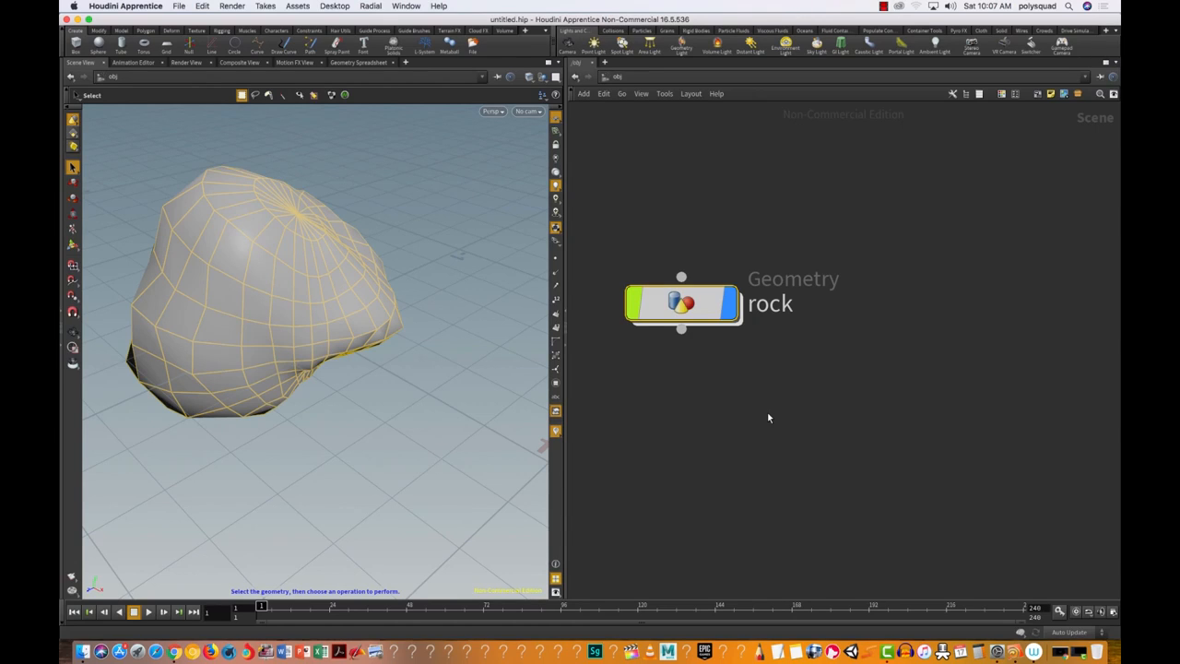
pyautogui.keyDown('alt'); pyautogui.moveTo(685, 311); pyautogui.dragTo(897, 328); pyautogui.keyUp('alt')
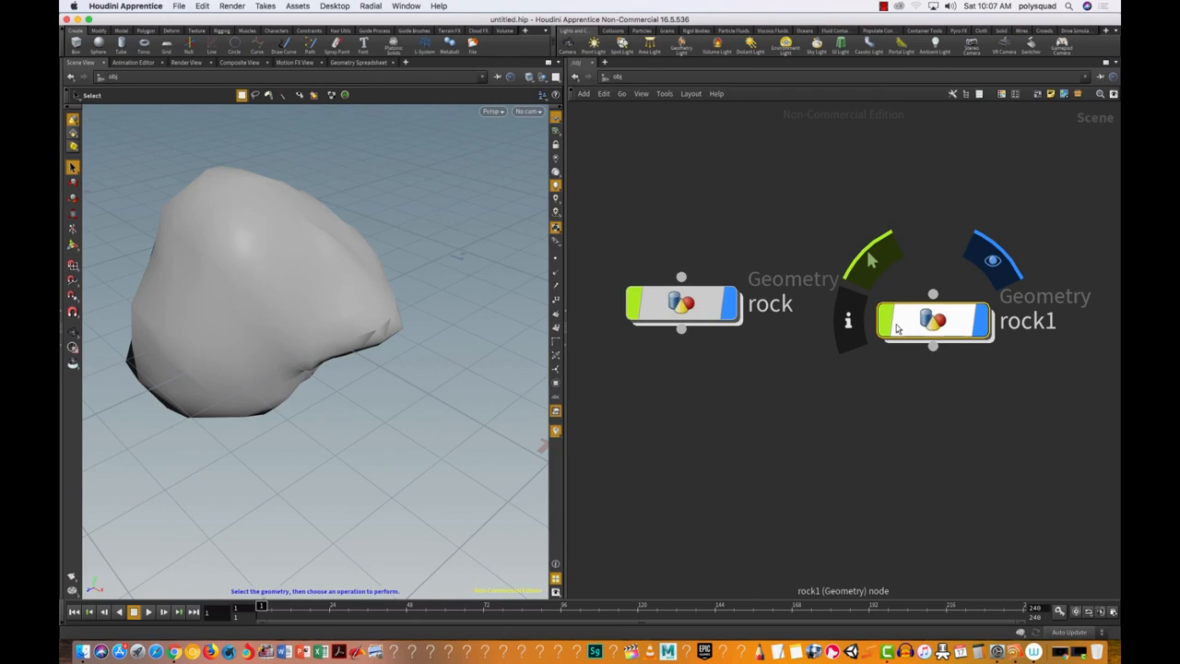
pyautogui.click(922, 426)
pyautogui.moveTo(948, 322); pyautogui.dragTo(954, 304)
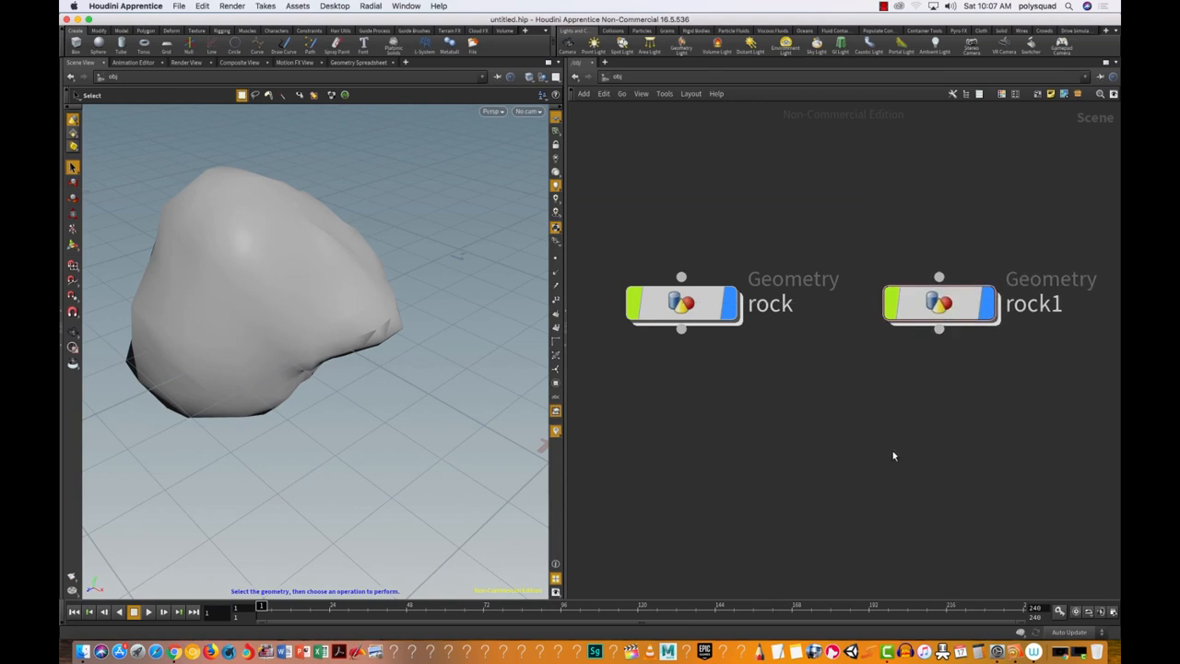
pyautogui.moveTo(692, 304)
pyautogui.mouseDown()
pyautogui.moveTo(691, 292)
pyautogui.moveTo(696, 305)
pyautogui.mouseUp()
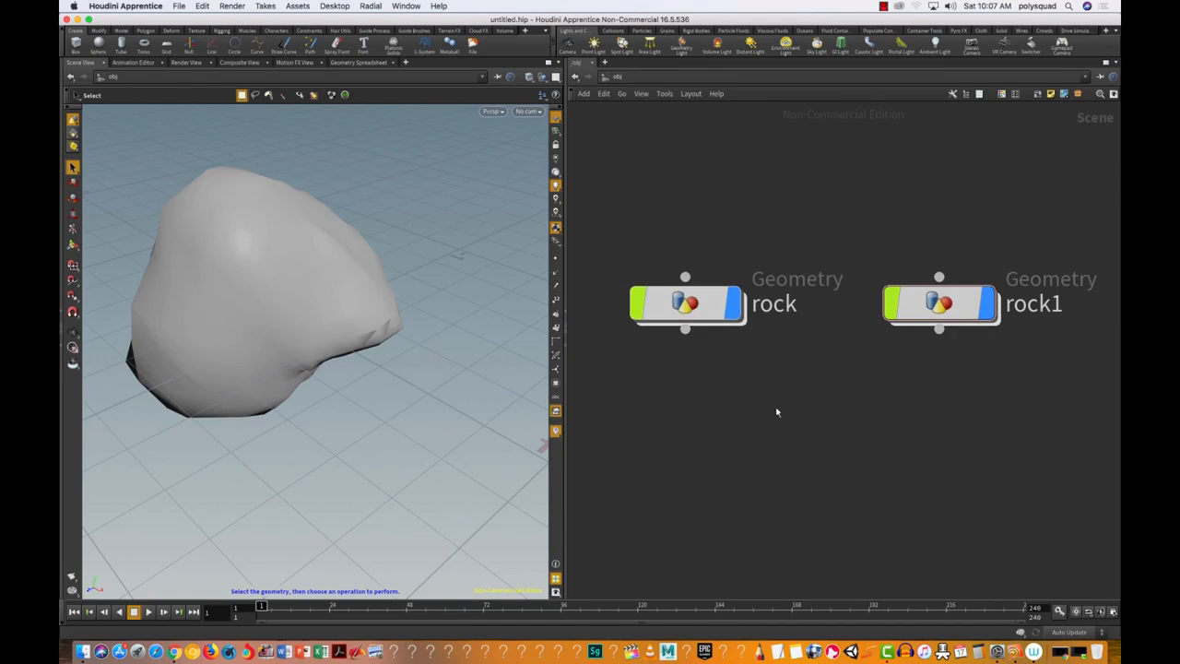
pyautogui.moveTo(951, 315); pyautogui.dragTo(955, 316)
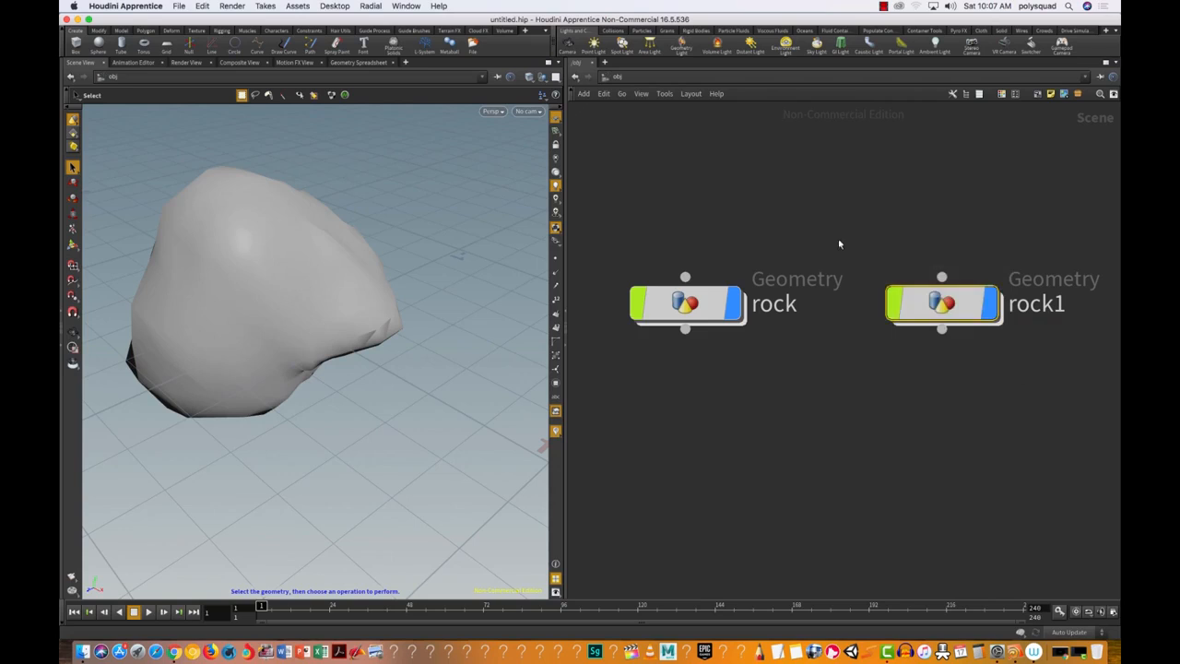
# Show the parameters in the network editor and enter the duplicated rock node's network.
pyautogui.press('p')
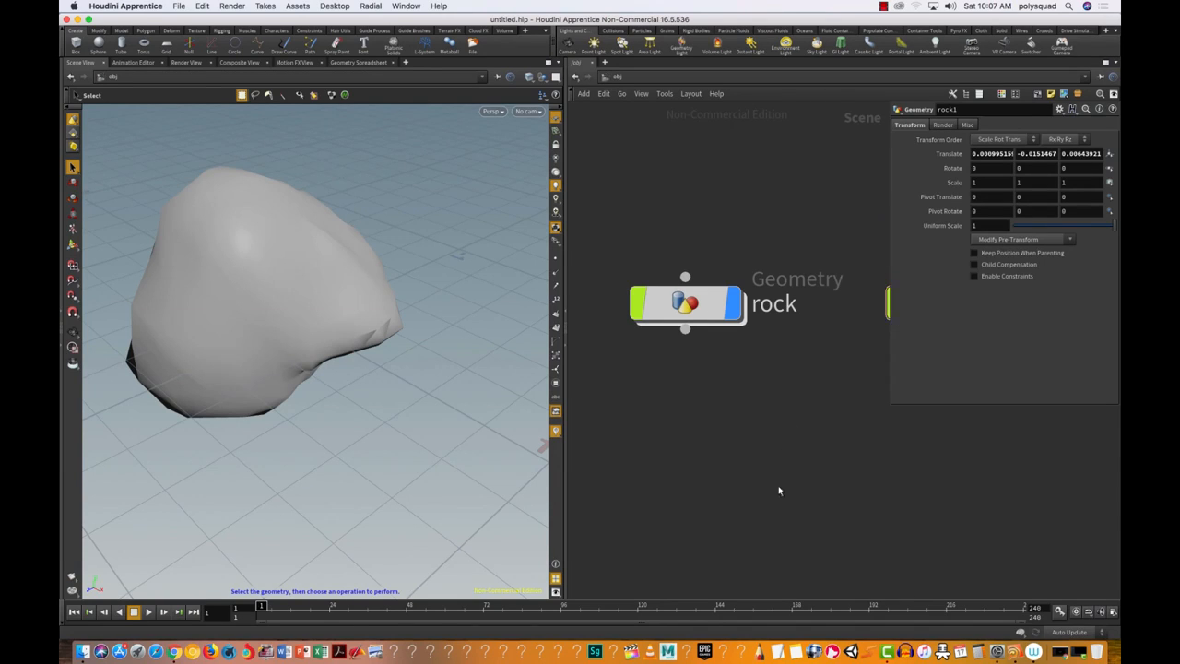
pyautogui.scroll(-3, 818, 431)
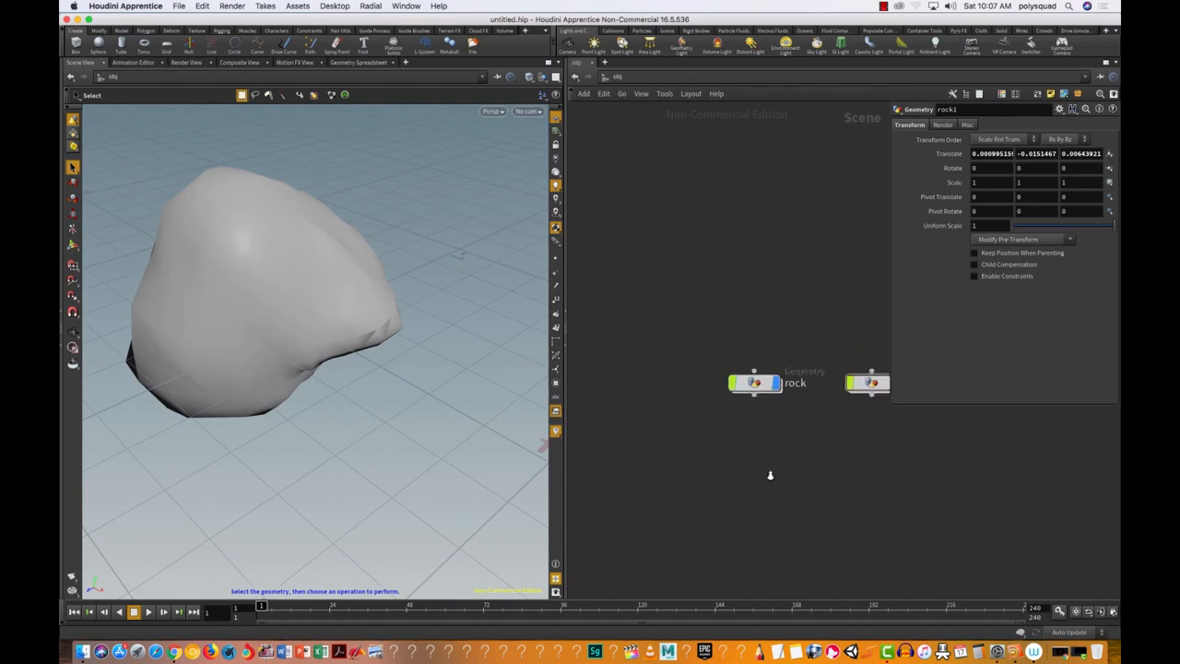
pyautogui.scroll(3, 769, 474)
pyautogui.moveTo(758, 493); pyautogui.dragTo(707, 503, button='middle')
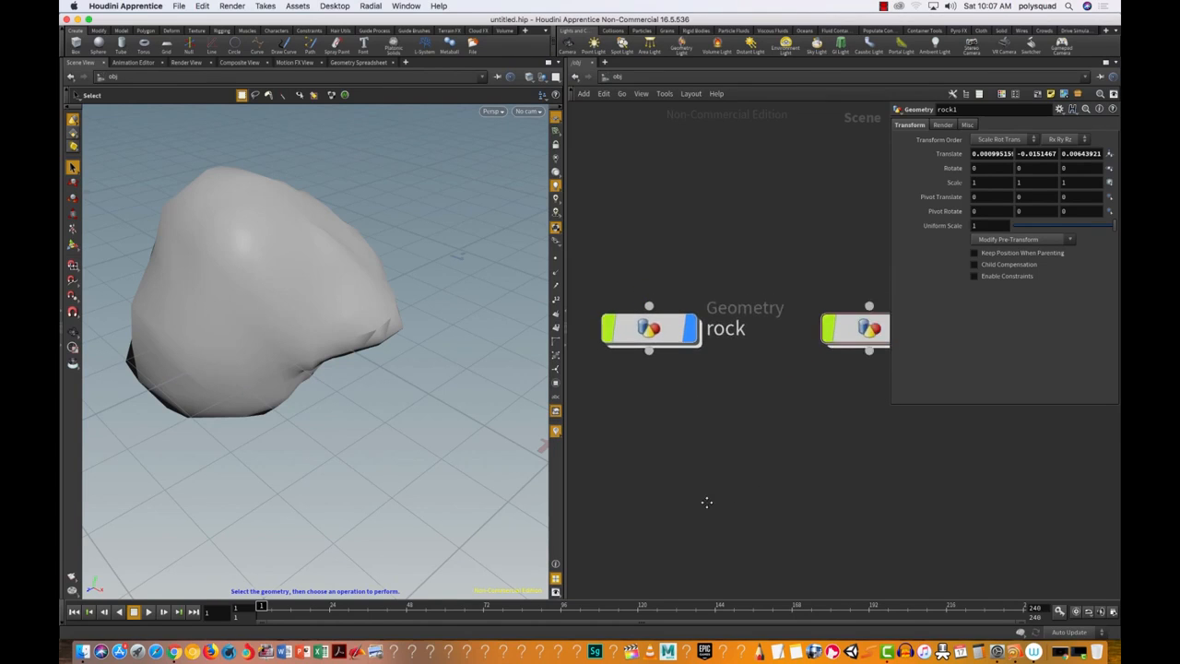
pyautogui.click(870, 336)
pyautogui.click(870, 336)
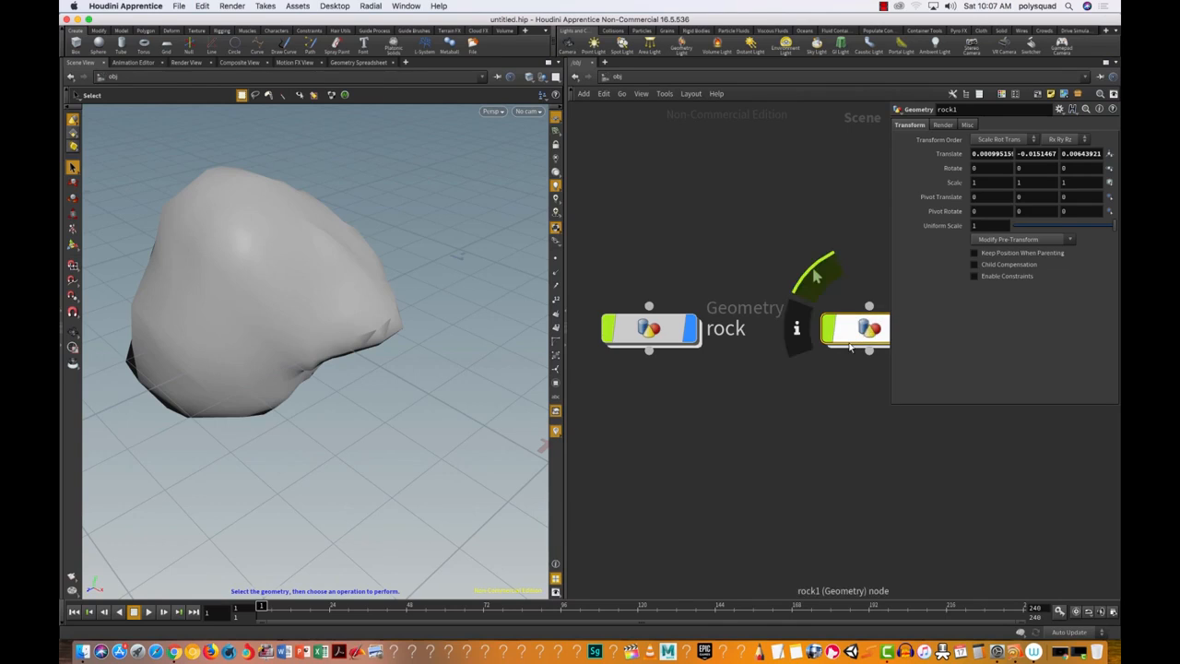
pyautogui.press('i')
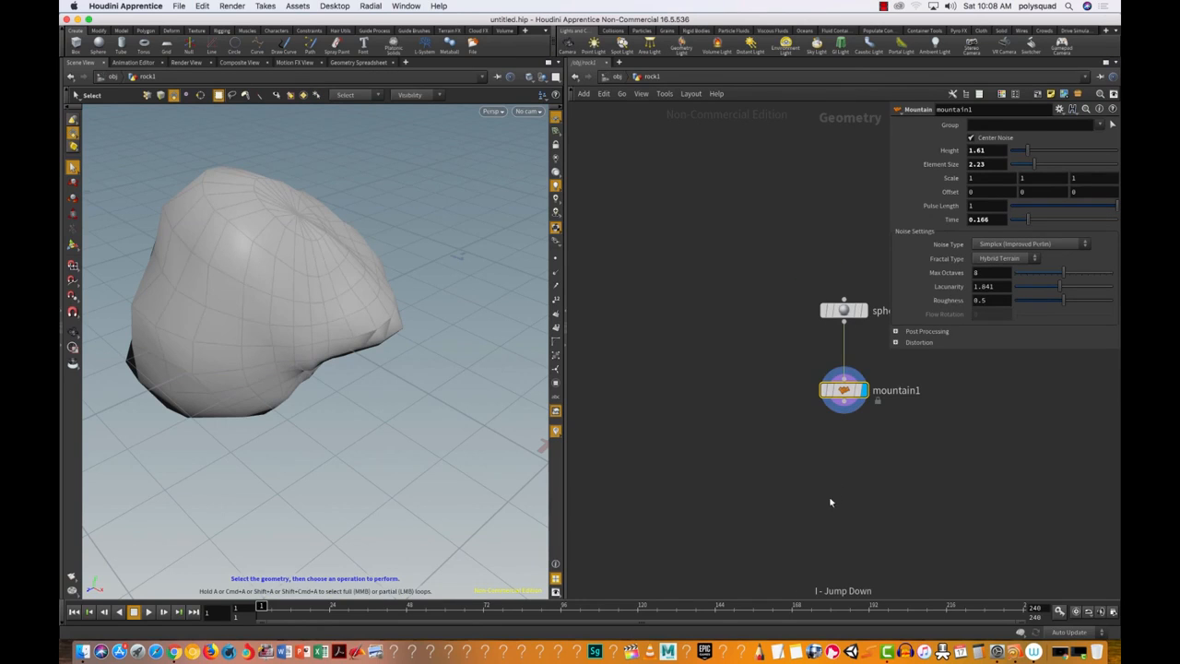
# Add a Transform node below mountain1, connected to its output, and turn on the new node's display flag.
pyautogui.keyDown('alt'); pyautogui.moveTo(843, 487); pyautogui.dragTo(882, 482, button='right'); pyautogui.keyUp('alt')
pyautogui.keyDown('alt'); pyautogui.moveTo(882, 482); pyautogui.dragTo(787, 529, button='middle'); pyautogui.keyUp('alt')
pyautogui.keyDown('alt'); pyautogui.moveTo(789, 500); pyautogui.dragTo(805, 464, button='right'); pyautogui.keyUp('alt')
pyautogui.keyDown('alt'); pyautogui.moveTo(811, 473); pyautogui.dragTo(813, 545, button='middle'); pyautogui.keyUp('alt')
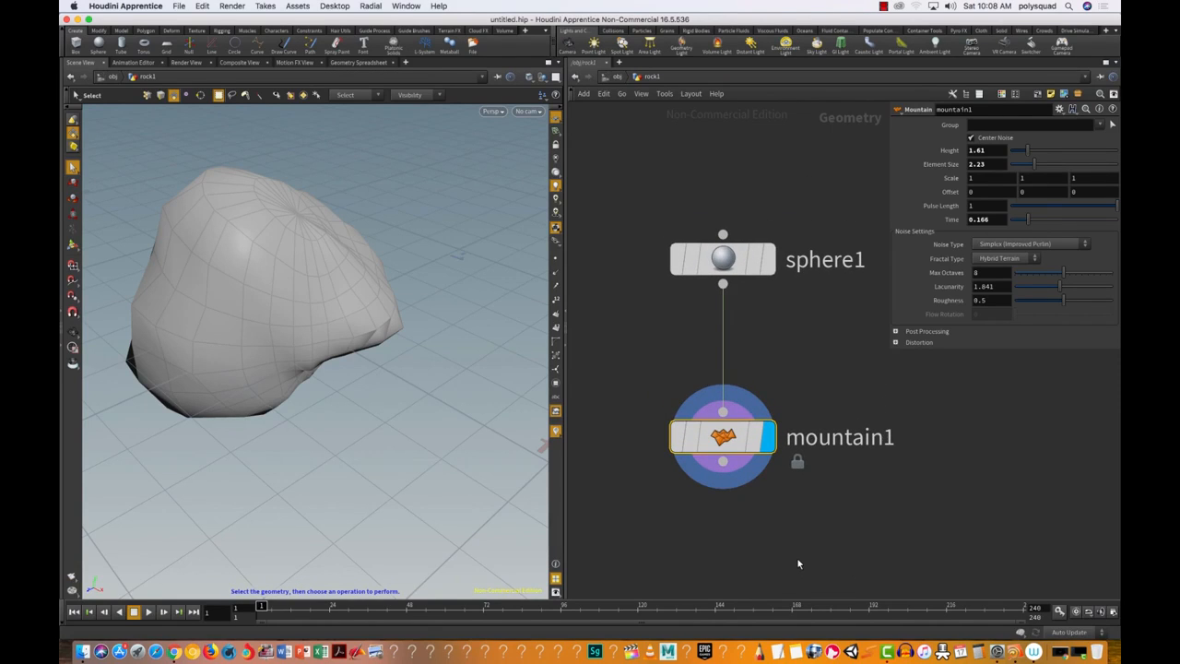
pyautogui.keyDown('alt'); pyautogui.moveTo(796, 557); pyautogui.dragTo(780, 524, button='right'); pyautogui.keyUp('alt')
pyautogui.keyDown('alt'); pyautogui.moveTo(780, 525); pyautogui.dragTo(804, 492, button='middle'); pyautogui.keyUp('alt')
pyautogui.click(776, 524)
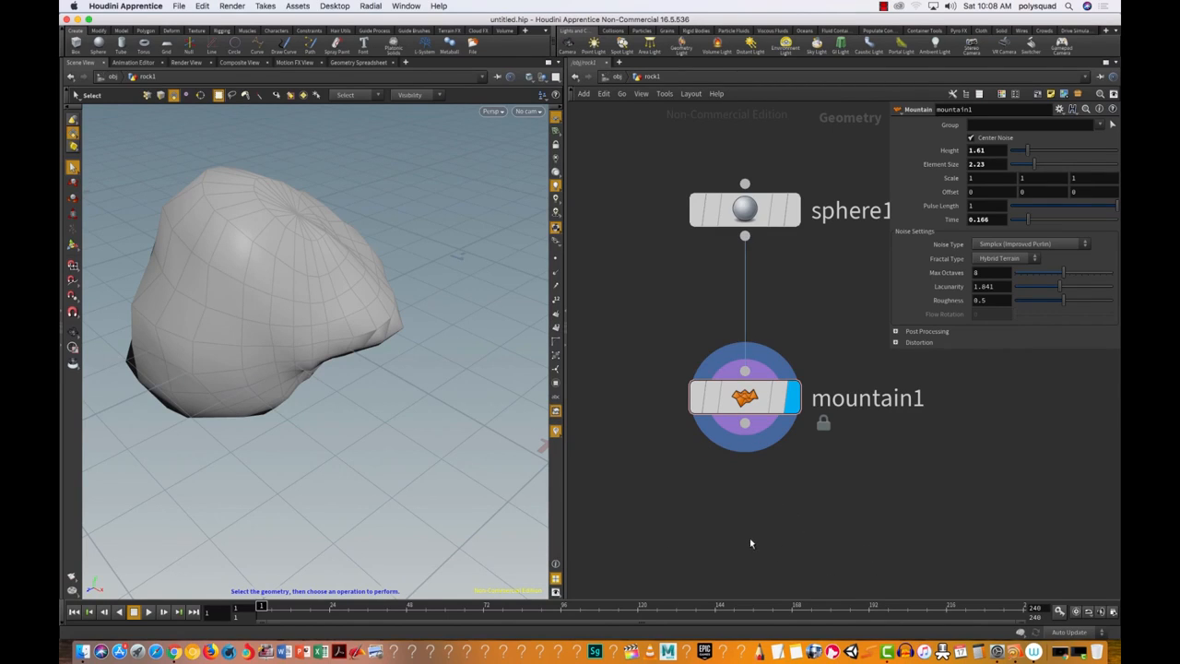
pyautogui.press('Tab')
pyautogui.write('tr')
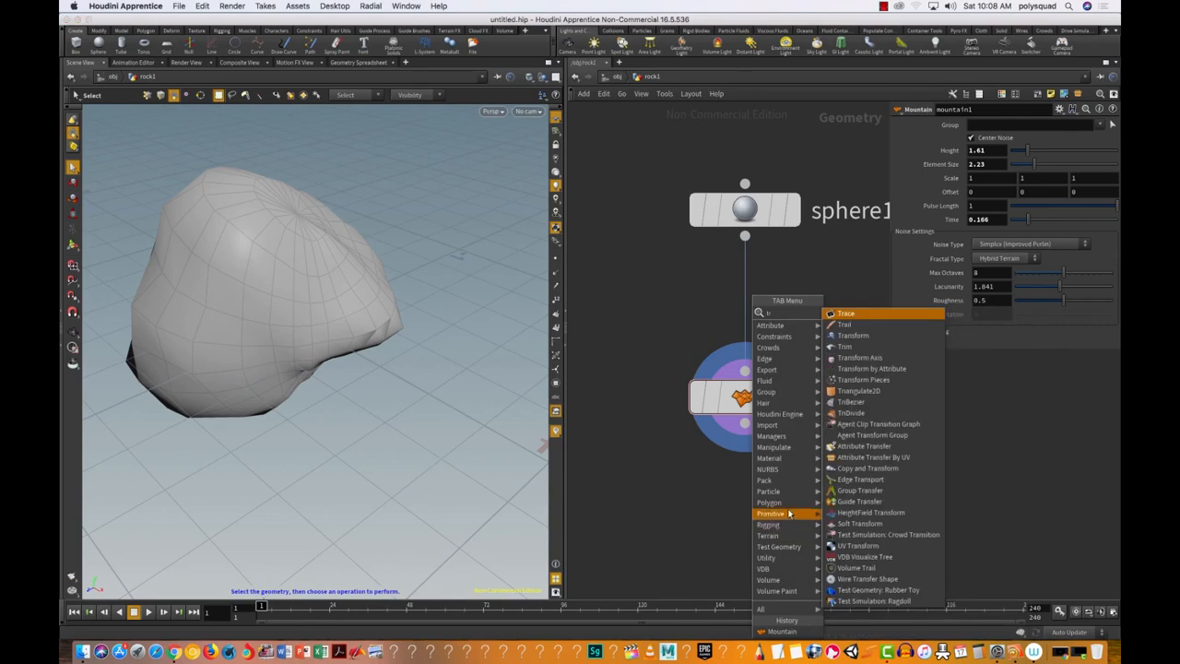
pyautogui.click(876, 345)
pyautogui.click(736, 528)
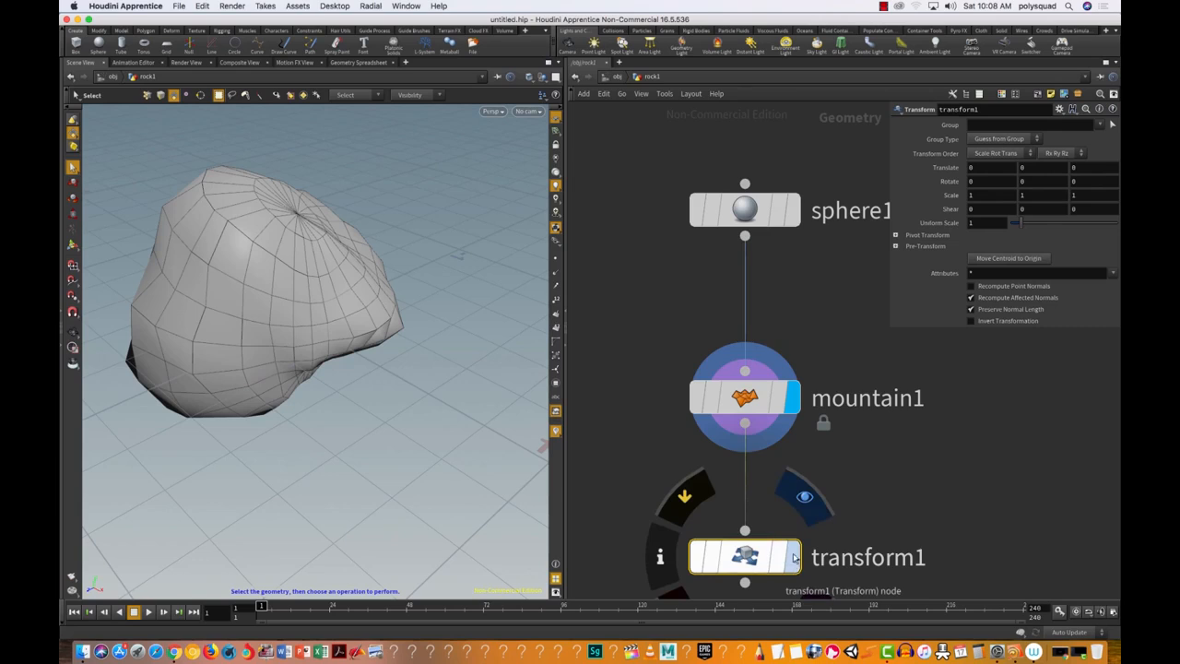
pyautogui.click(794, 558)
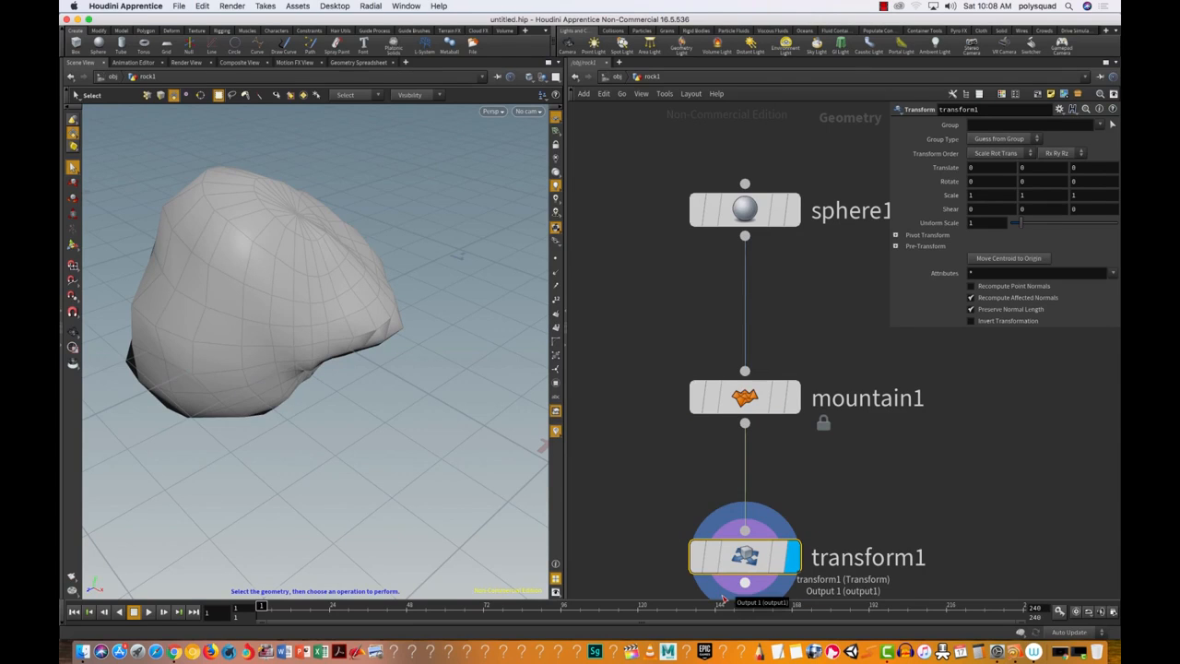
# Try to move the duplicated rock along X with transform1's Translate value, entering -20.
pyautogui.rightClick(968, 166)
pyautogui.click(968, 167)
pyautogui.moveTo(947, 167); pyautogui.dragTo(978, 397, button='middle')
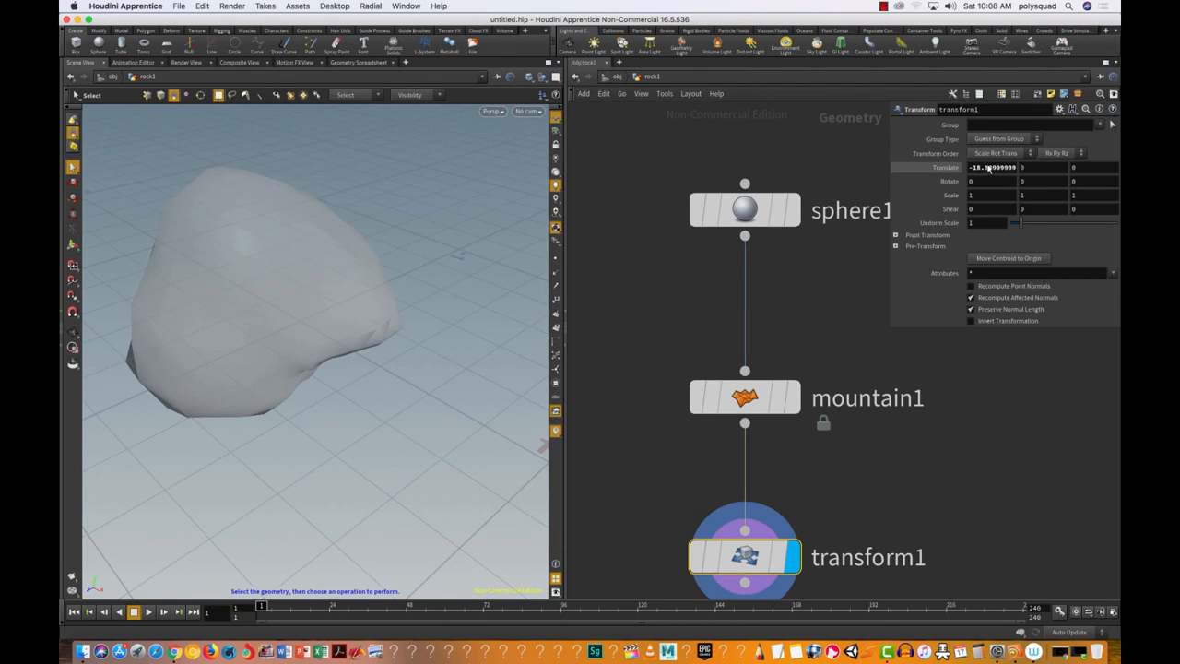
pyautogui.moveTo(1037, 164); pyautogui.dragTo(1044, 164, button='middle')
pyautogui.moveTo(941, 503); pyautogui.dragTo(929, 495, button='middle')
pyautogui.moveTo(1006, 288); pyautogui.dragTo(996, 173, button='middle')
pyautogui.moveTo(979, 225); pyautogui.dragTo(997, 174, button='middle')
pyautogui.moveTo(963, 188); pyautogui.dragTo(722, 513, button='middle')
pyautogui.write('-20')
pyautogui.press('Tab')
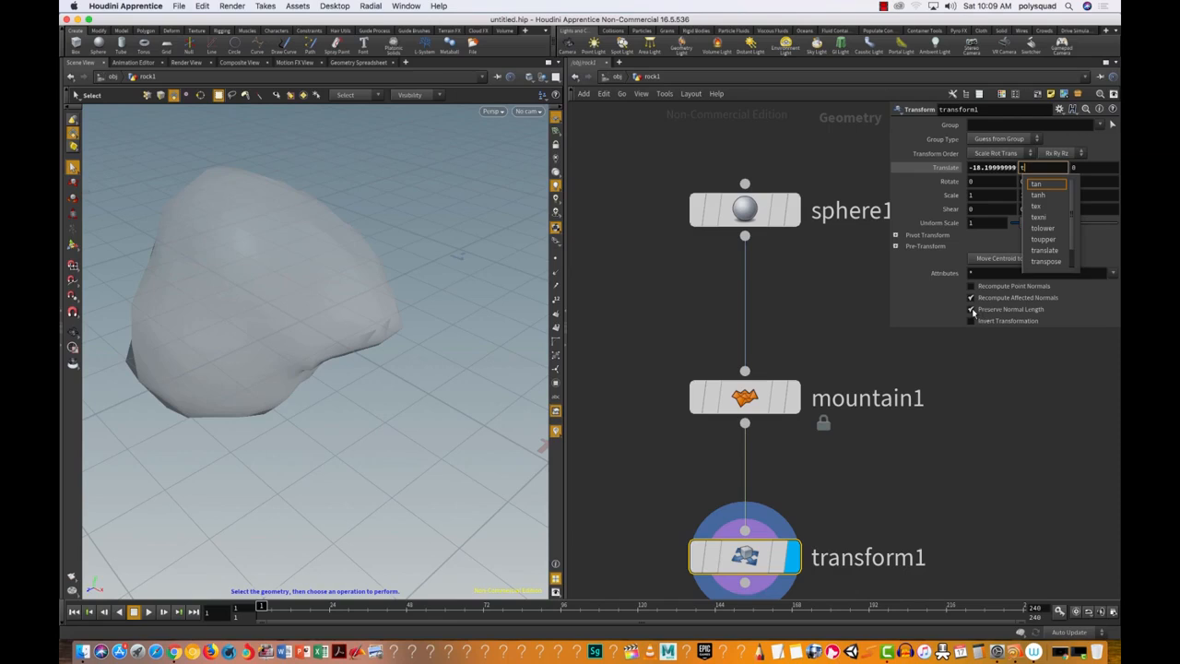
# Undo the last Translate edit and try again to adjust the value on transform1.
pyautogui.press('Escape')
pyautogui.press('super+z')
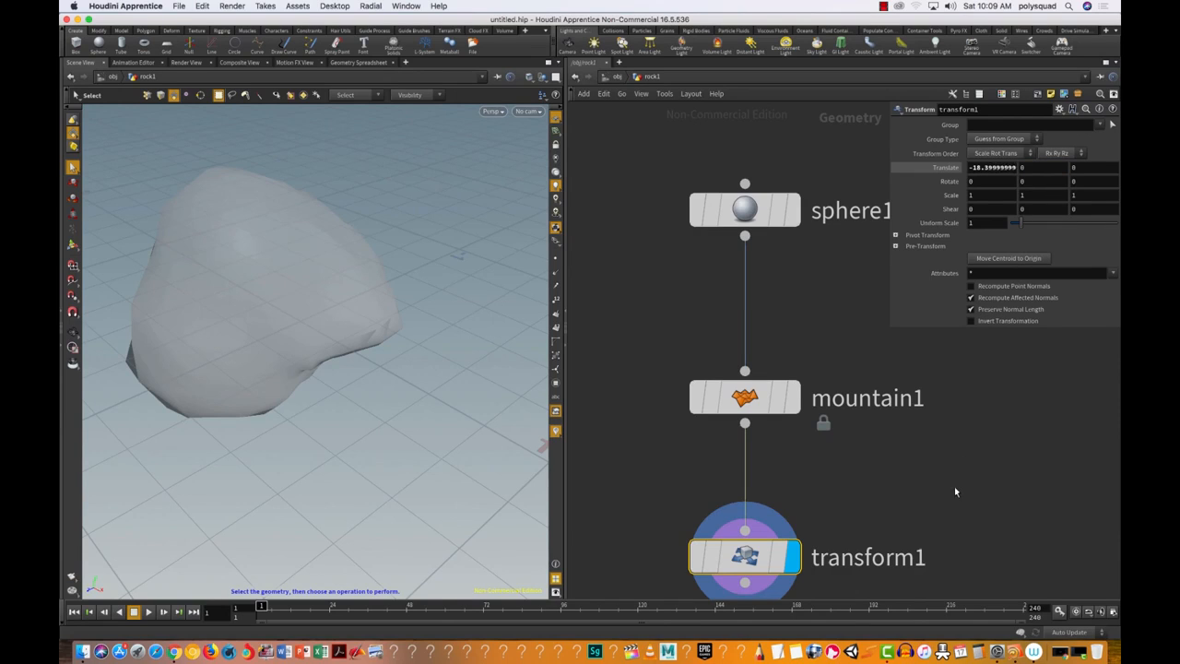
pyautogui.press('Tab')
pyautogui.moveTo(901, 492); pyautogui.dragTo(632, 491, button='middle')
pyautogui.moveTo(849, 601); pyautogui.dragTo(657, 501, button='middle')
pyautogui.moveTo(704, 546); pyautogui.dragTo(783, 544, button='middle')
# Force quit Houdini Apprentice and dismiss the Houdini error dialog.
pyautogui.press('super+alt+Escape')
pyautogui.click(893, 516)
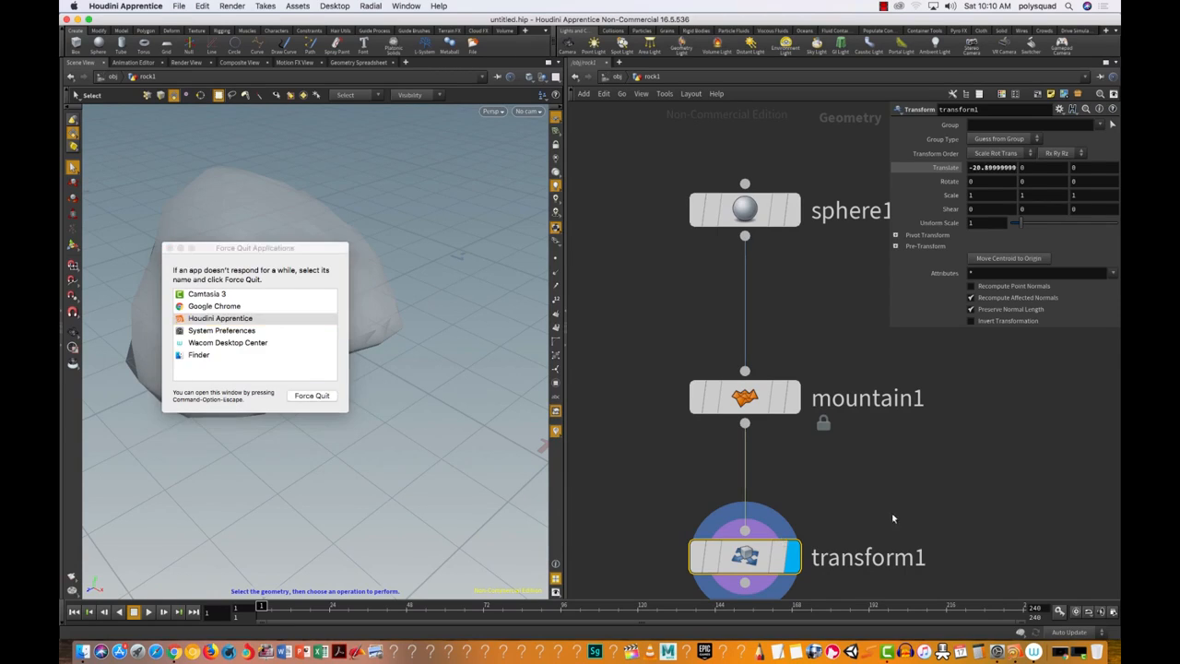
pyautogui.click(272, 322)
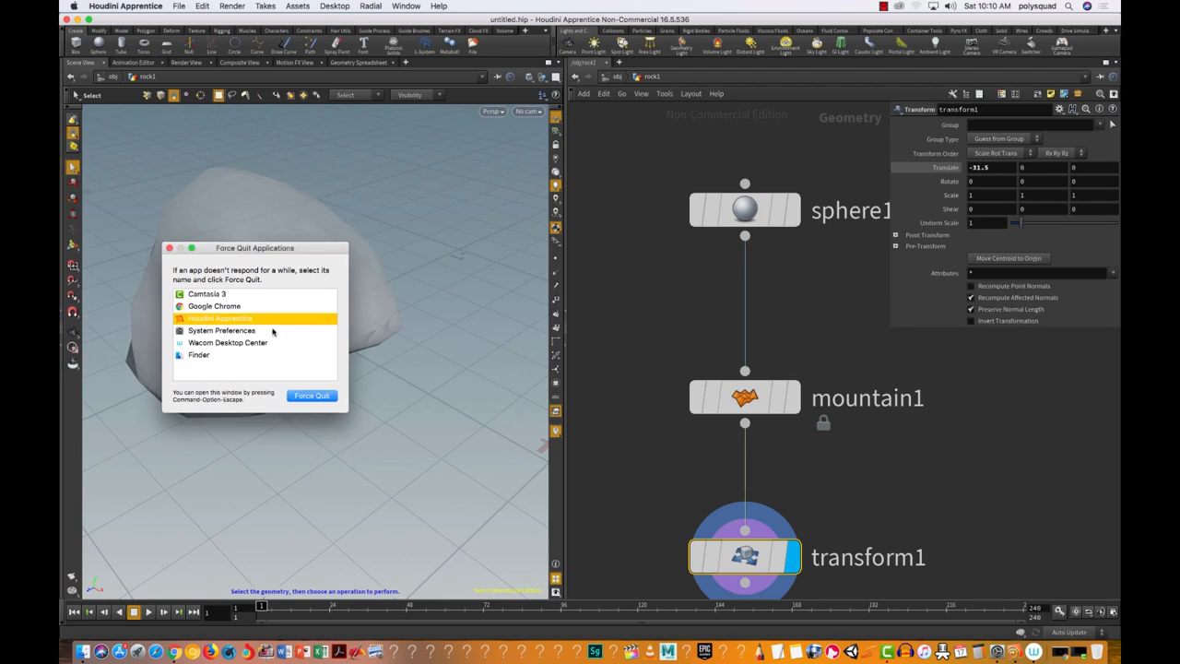
pyautogui.click(323, 397)
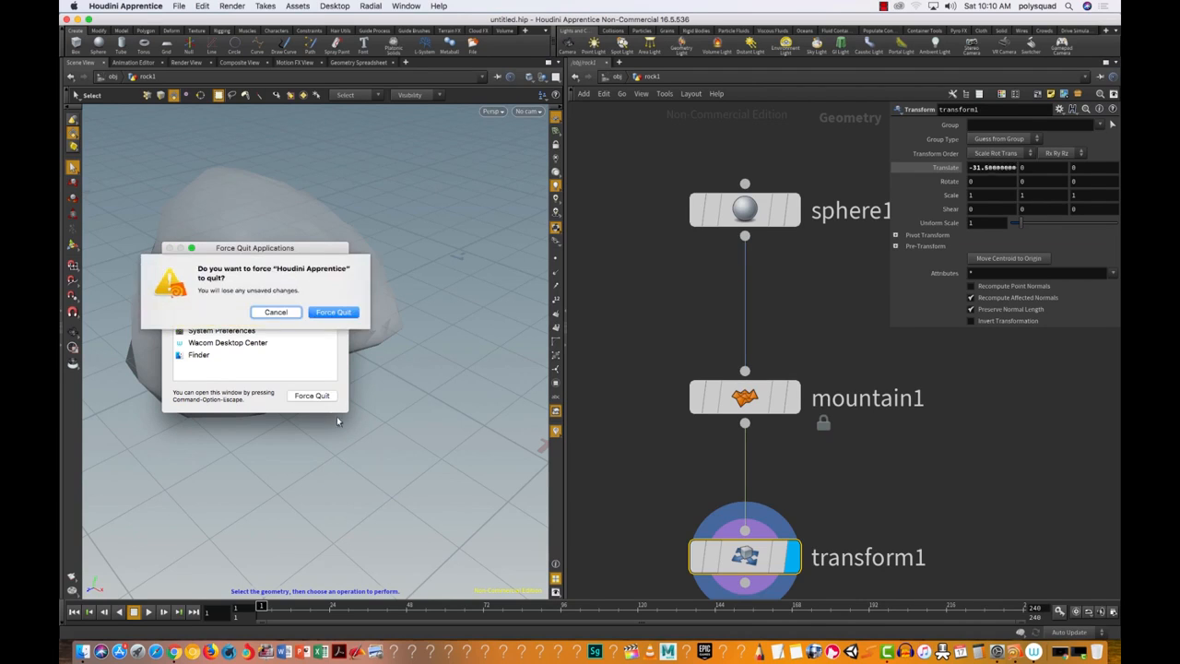
pyautogui.click(277, 319)
pyautogui.click(893, 402)
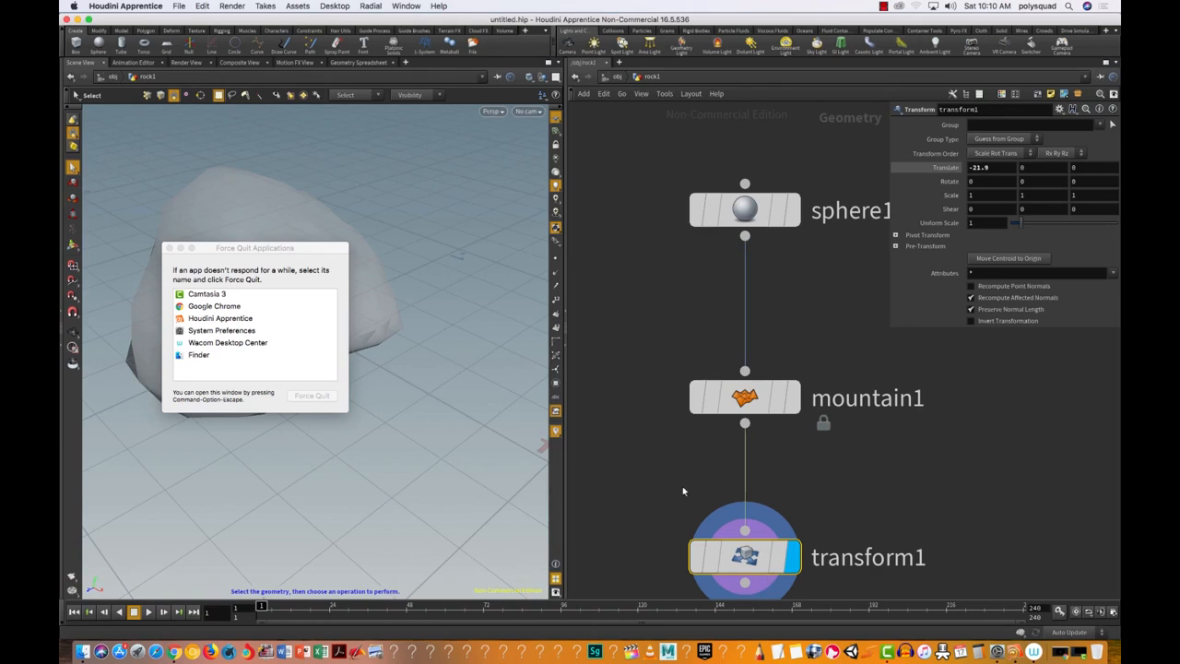
pyautogui.click(245, 328)
pyautogui.click(211, 320)
pyautogui.click(312, 396)
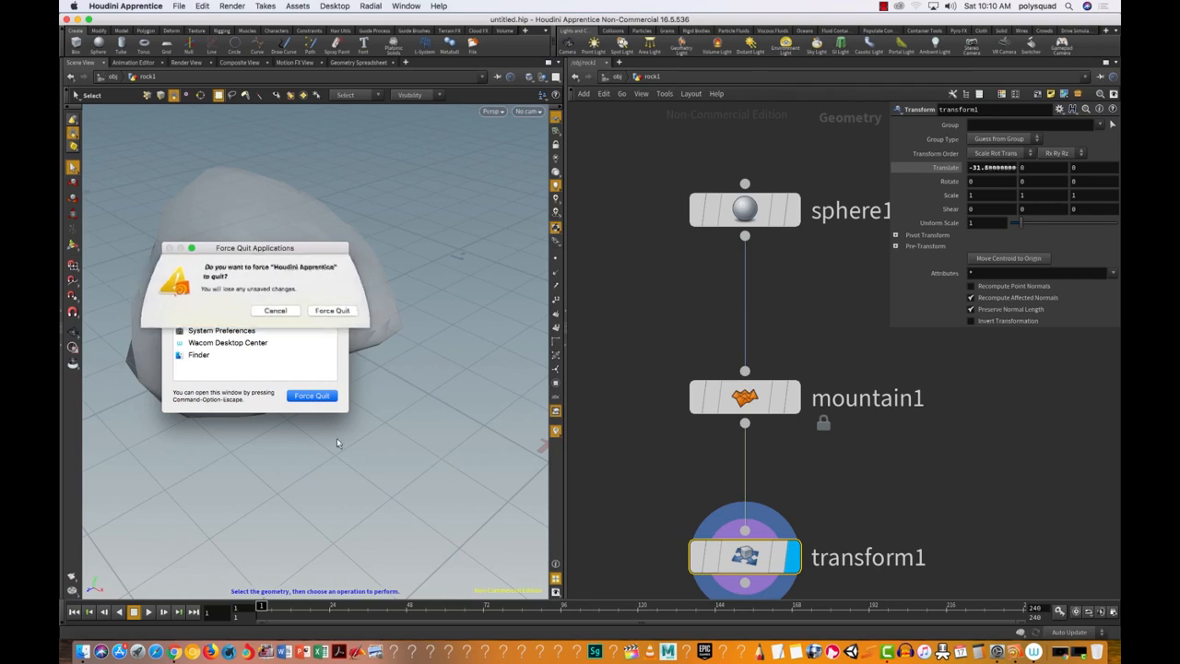
pyautogui.click(334, 313)
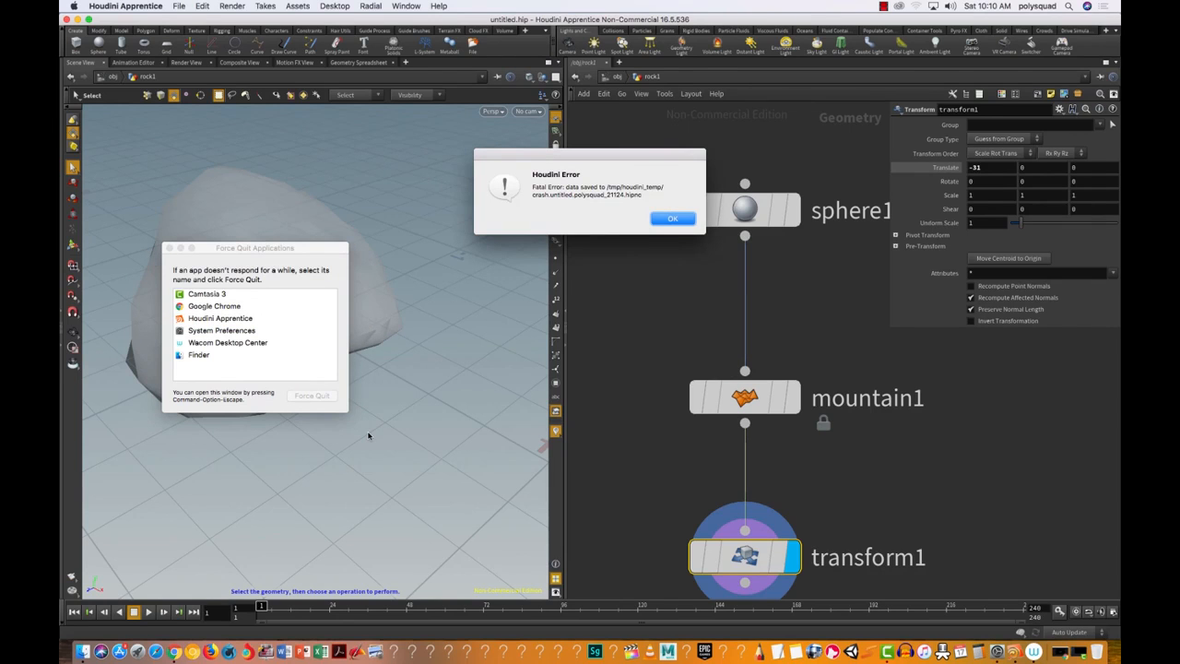
pyautogui.click(673, 218)
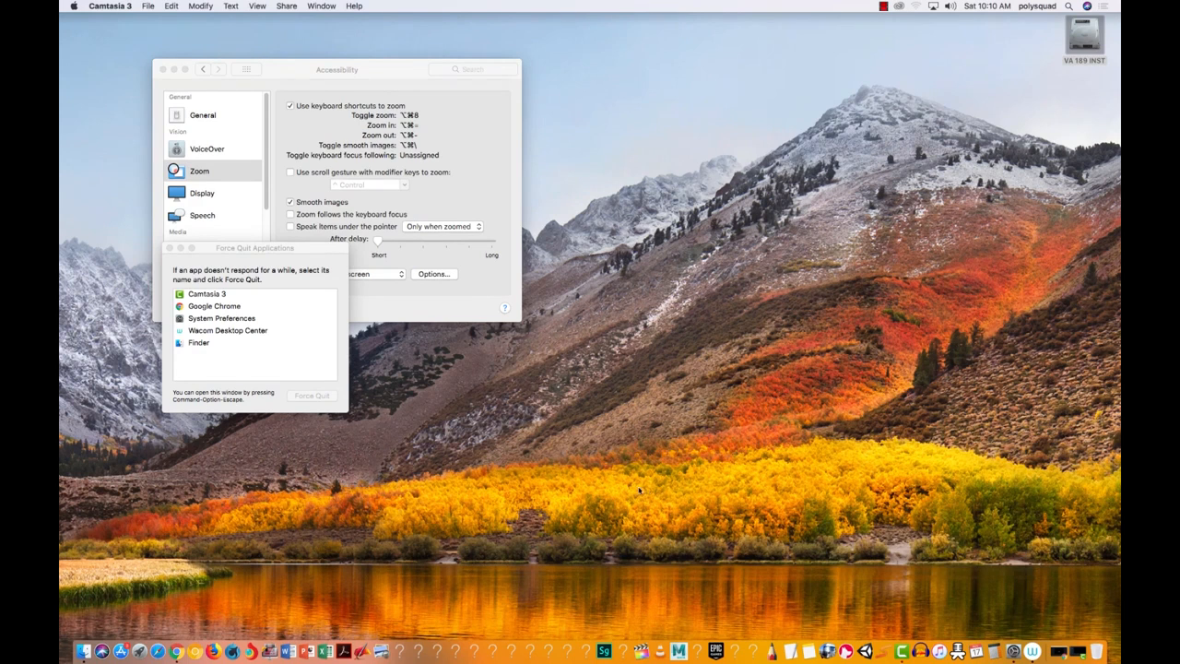
# Relaunch Houdini Apprentice 16.5.536 and close the Start Here and Force Quit Applications windows.
pyautogui.press('super+space')
pyautogui.write('hou')
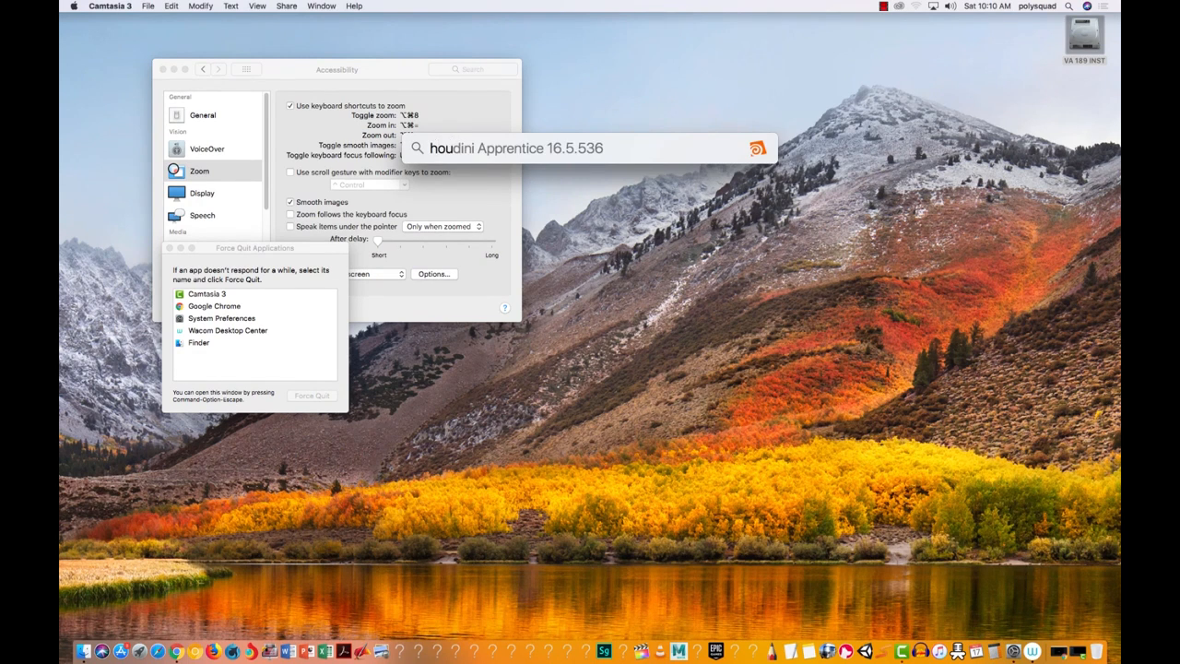
pyautogui.press('Return')
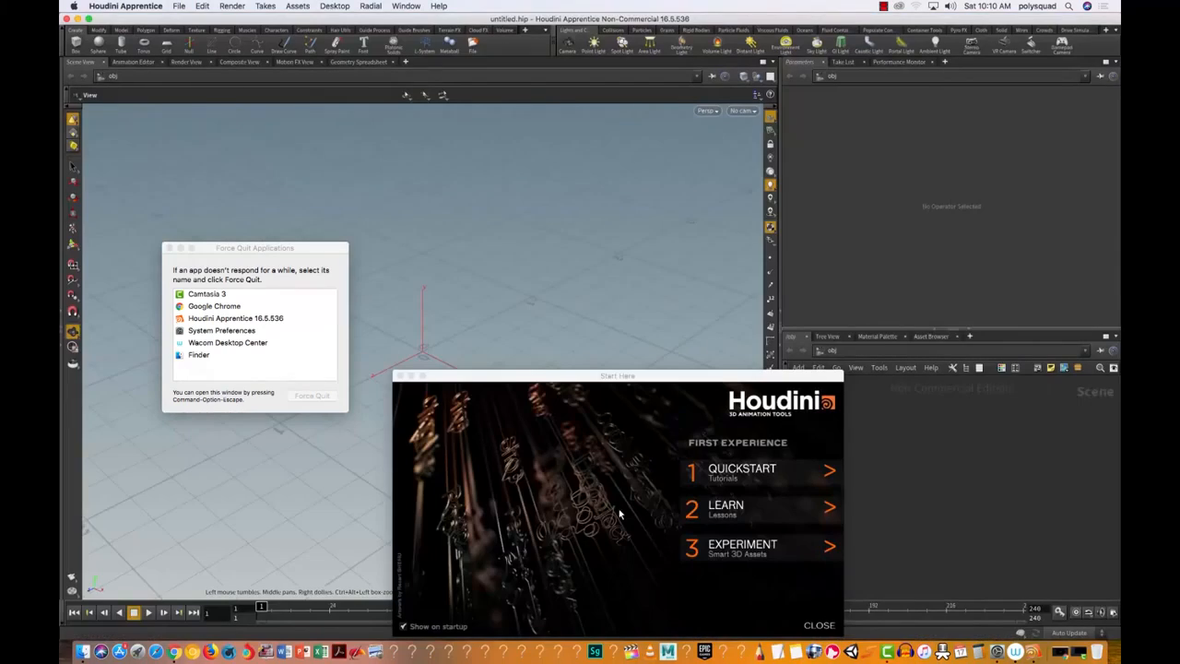
pyautogui.click(399, 376)
pyautogui.click(168, 248)
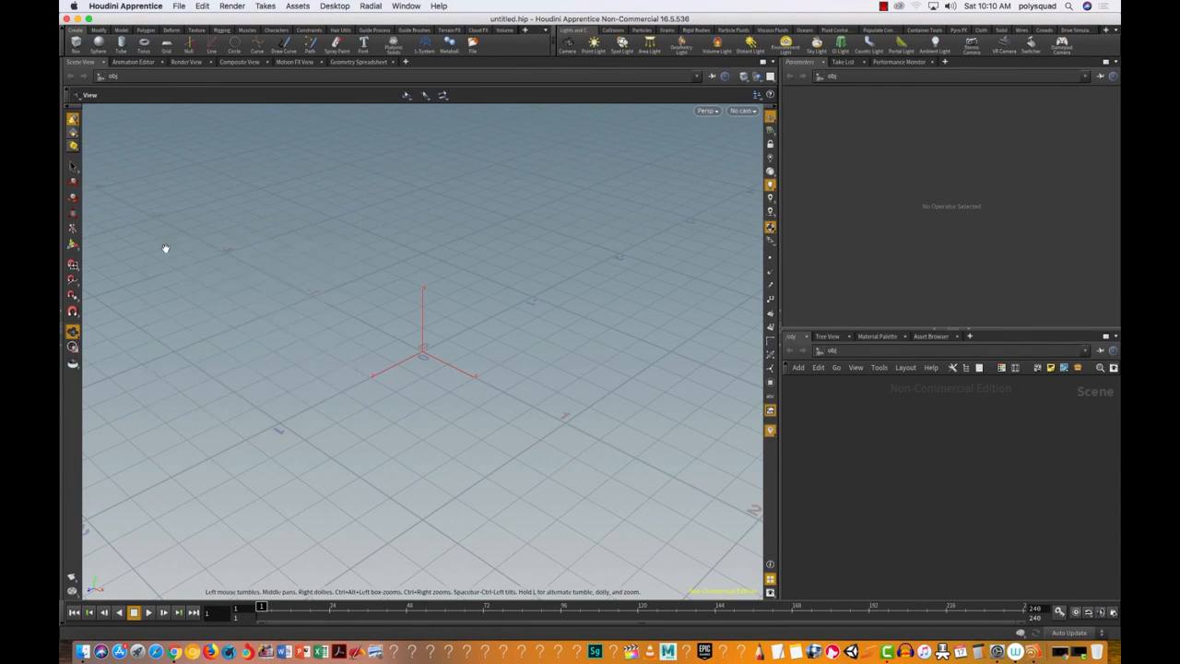
# Create a polygon mesh sphere at the origin and close the Take List and Performance Monitor panes.
pyautogui.keyDown('ctrl'); pyautogui.click(98, 49); pyautogui.keyUp('ctrl')
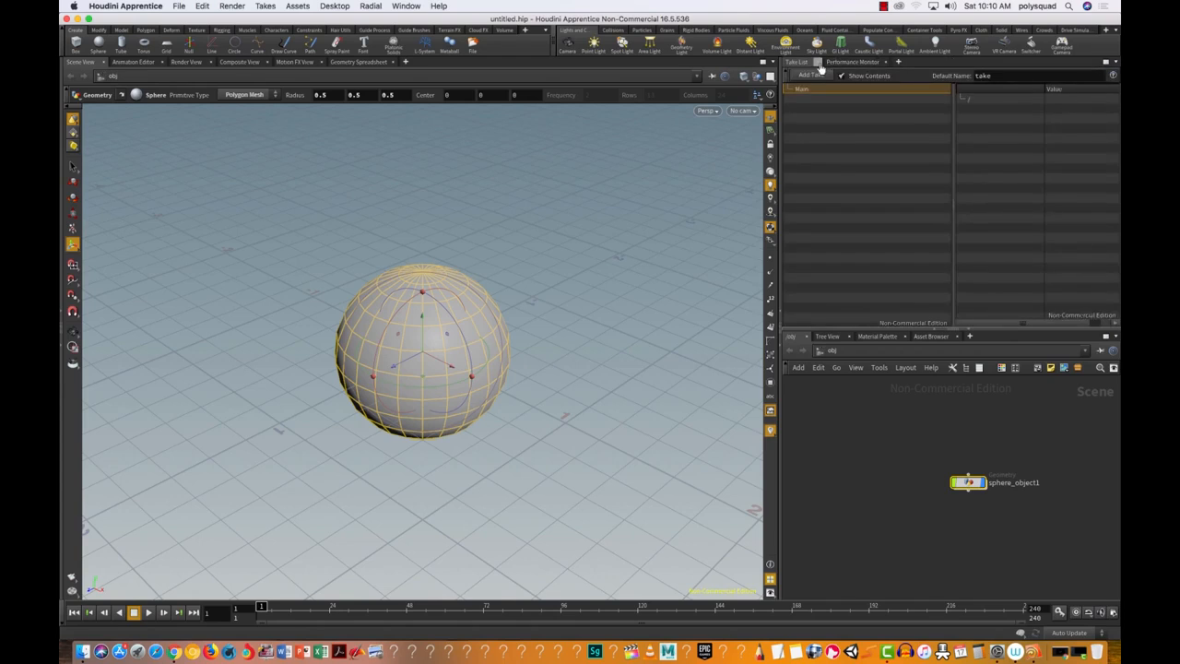
pyautogui.click(816, 62)
pyautogui.click(849, 61)
# Open the sphere object's network, add a Mountain node below sphere1, wire sphere1 into it and display the Mountain result.
pyautogui.moveTo(968, 344); pyautogui.dragTo(923, 344)
pyautogui.doubleClick(923, 346)
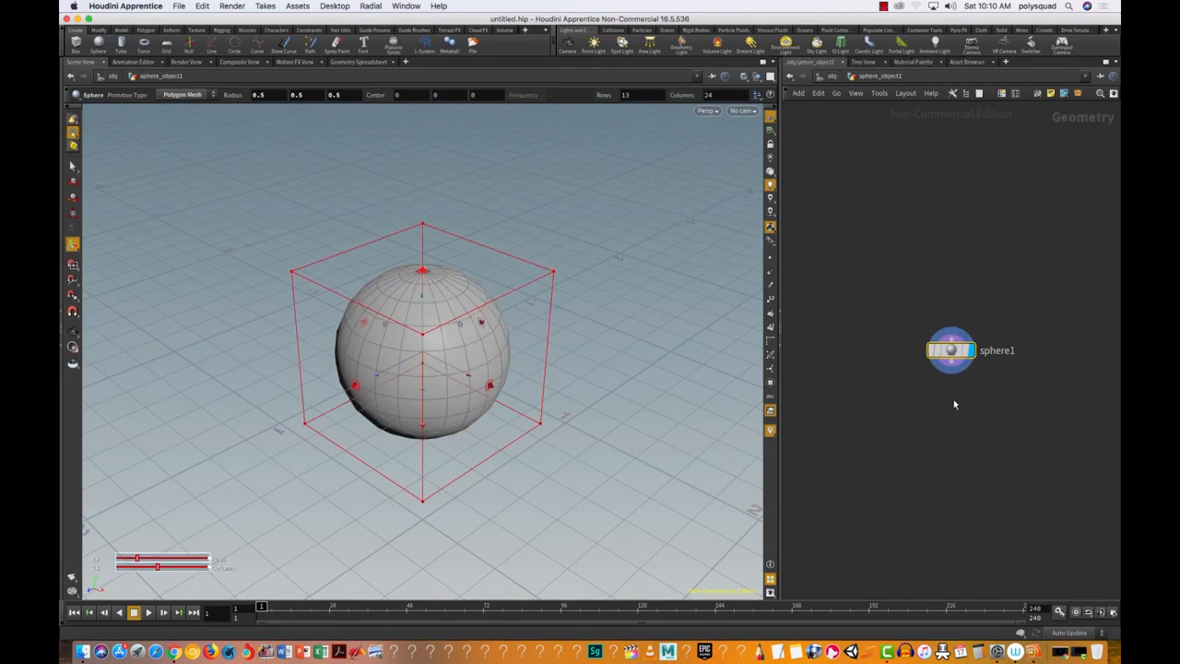
pyautogui.press('Tab')
pyautogui.write('mou')
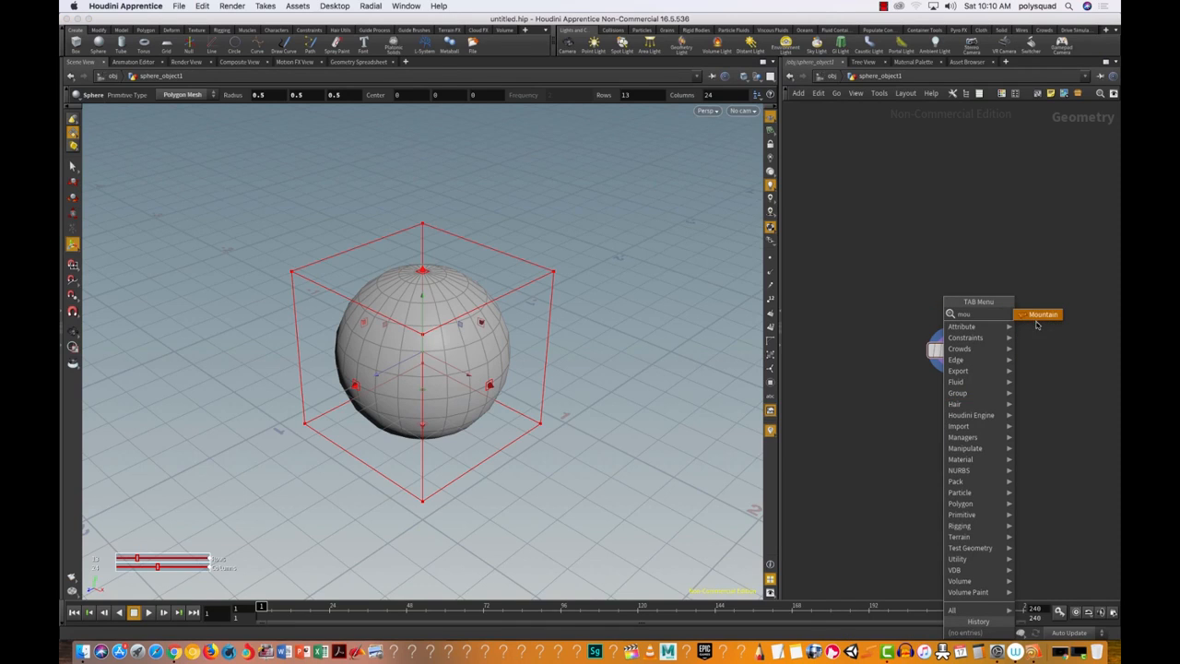
pyautogui.click(1037, 317)
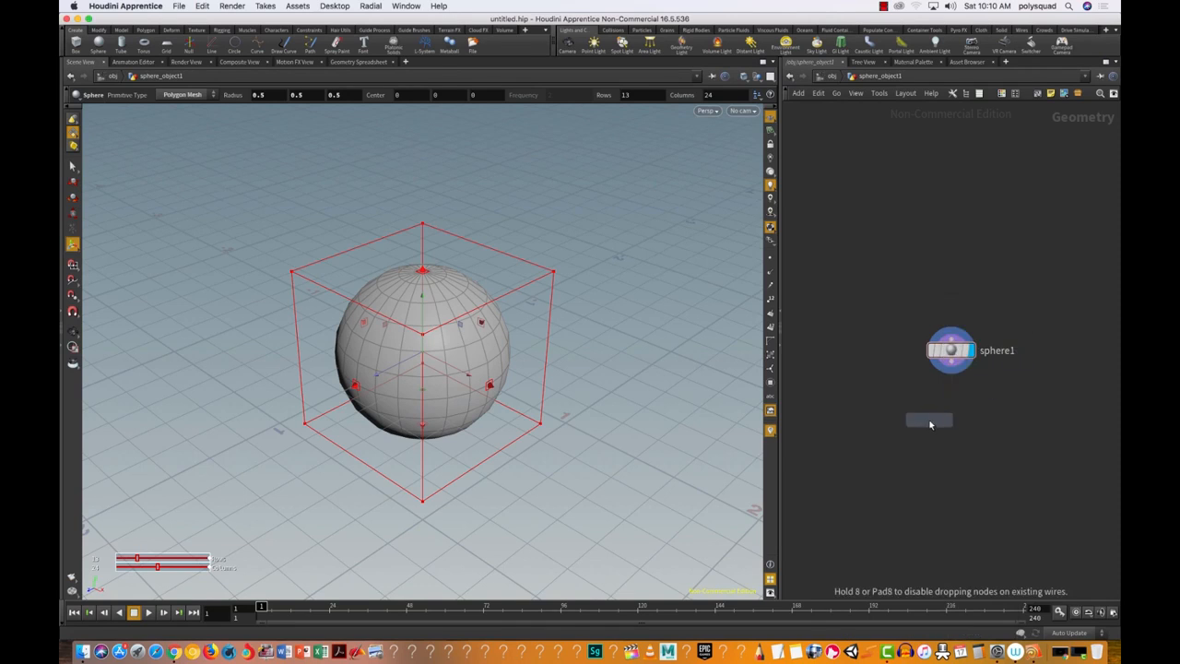
pyautogui.click(932, 417)
pyautogui.click(951, 372)
pyautogui.click(932, 409)
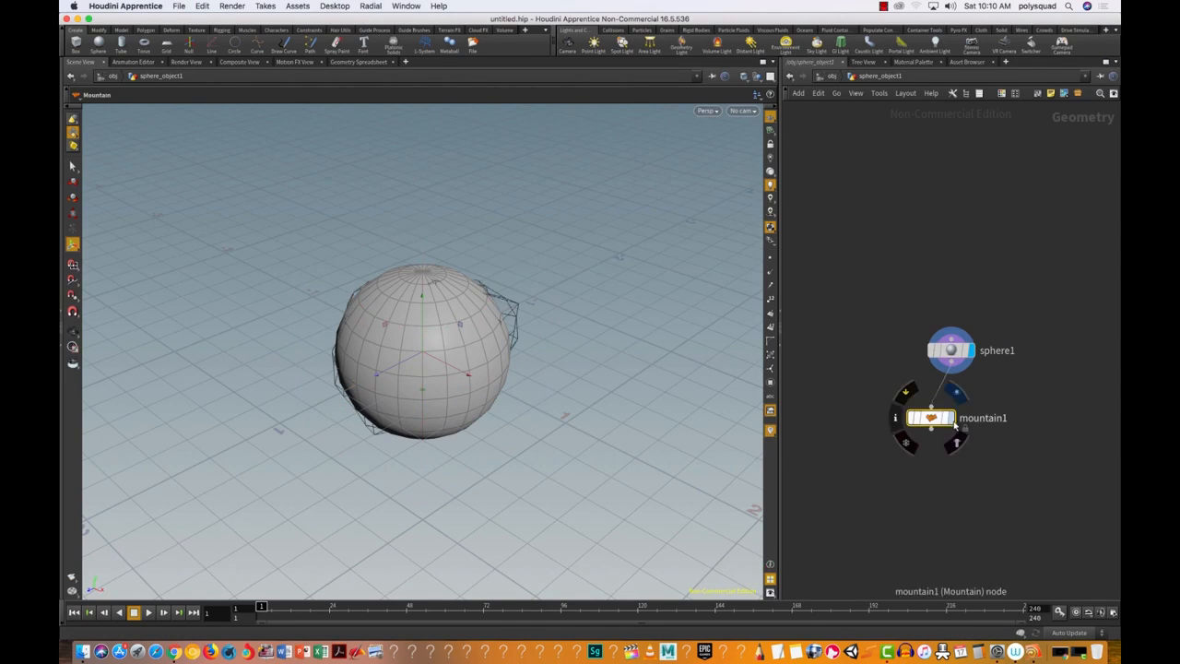
pyautogui.moveTo(932, 418); pyautogui.dragTo(945, 423)
# Return to the object level, duplicate sphere_object1 beside the original and open the copy's network.
pyautogui.click(830, 76)
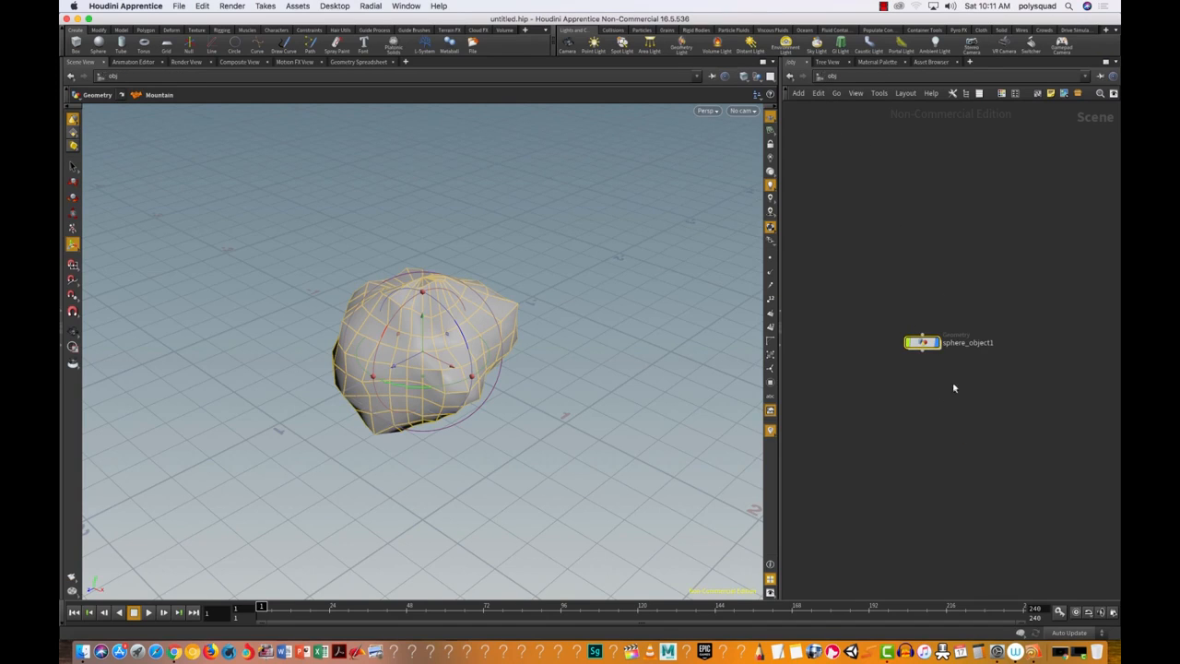
pyautogui.keyDown('alt'); pyautogui.moveTo(927, 344); pyautogui.dragTo(1035, 344); pyautogui.keyUp('alt')
pyautogui.doubleClick(1035, 344)
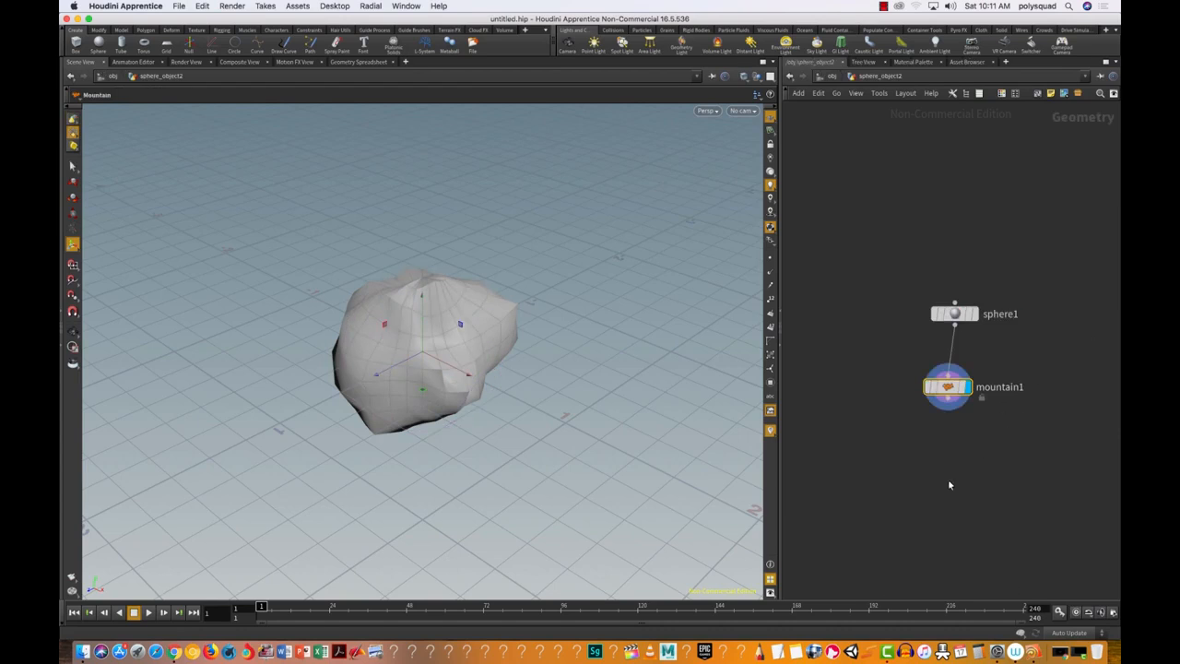
pyautogui.press('Tab')
pyautogui.moveTo(945, 429)
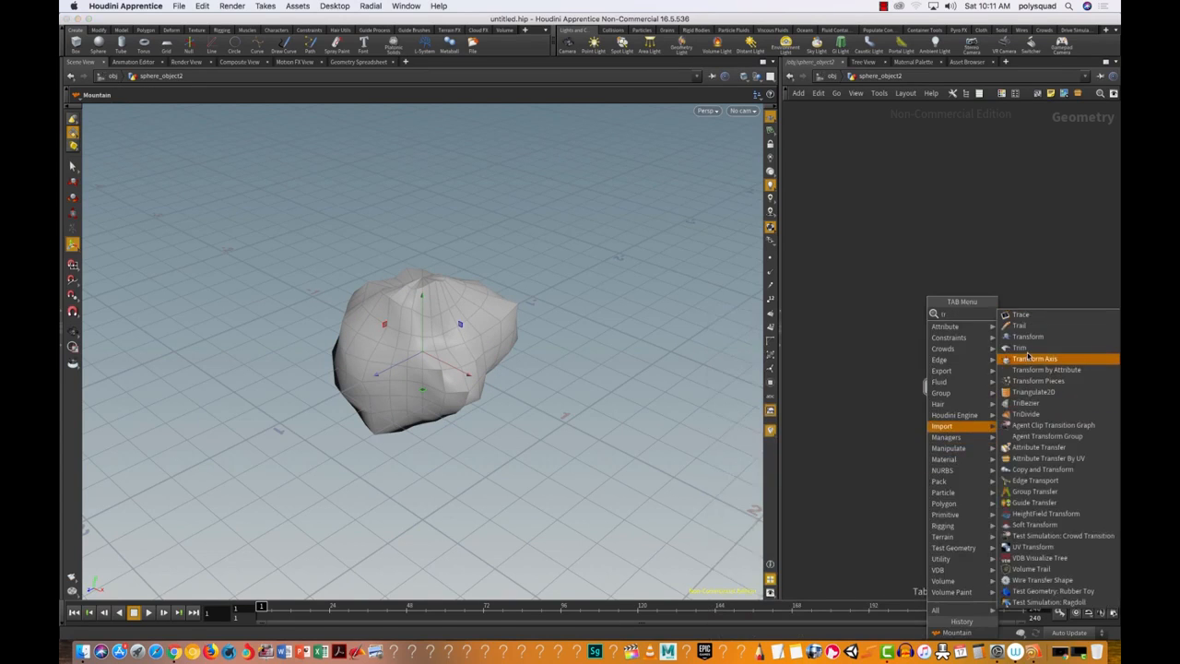
pyautogui.click(1026, 359)
pyautogui.press('Escape')
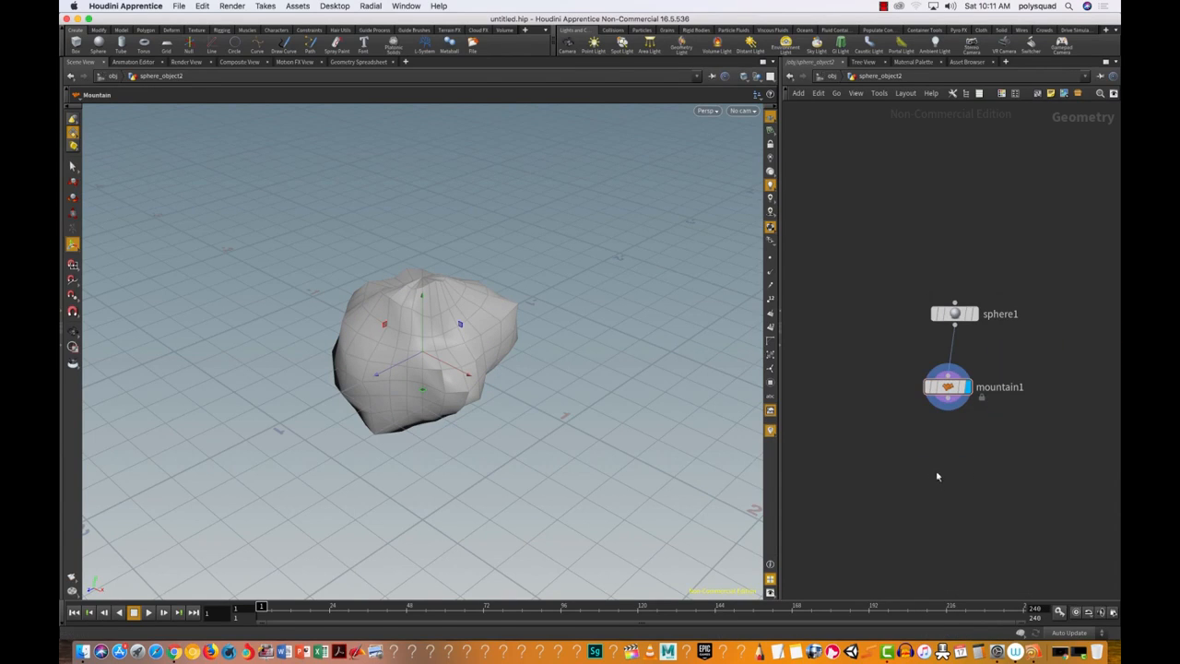
# Add a Transform node below mountain1, wired to its output and set as the displayed node.
pyautogui.press('Tab')
pyautogui.write('tra')
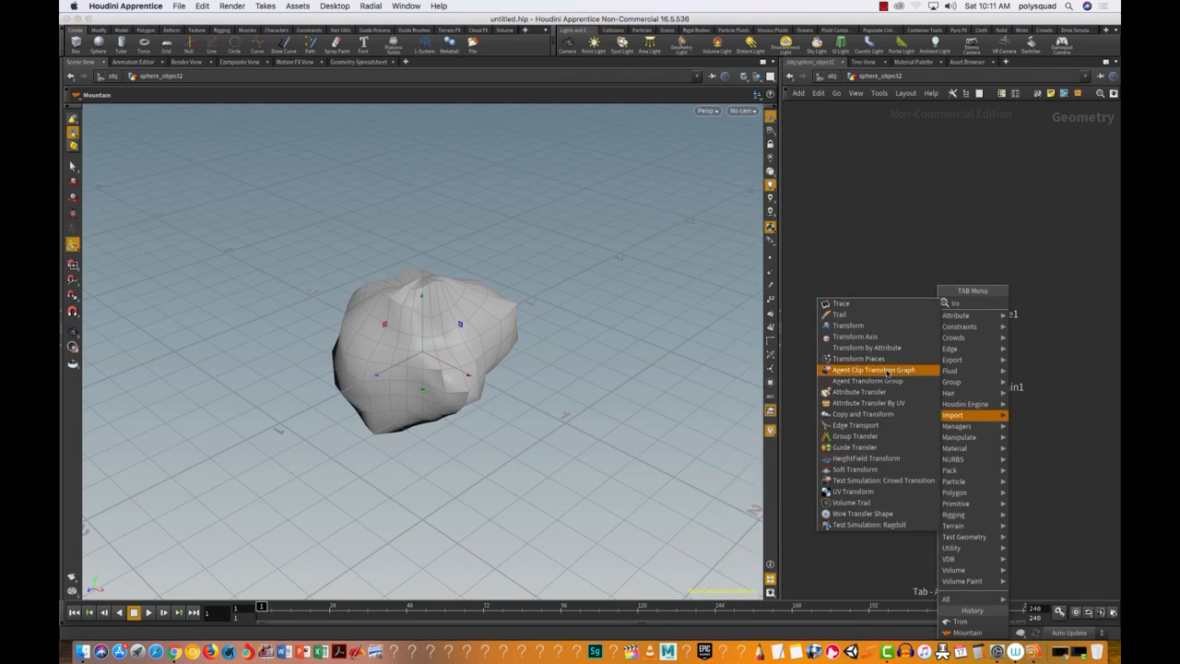
pyautogui.click(849, 325)
pyautogui.press('Escape')
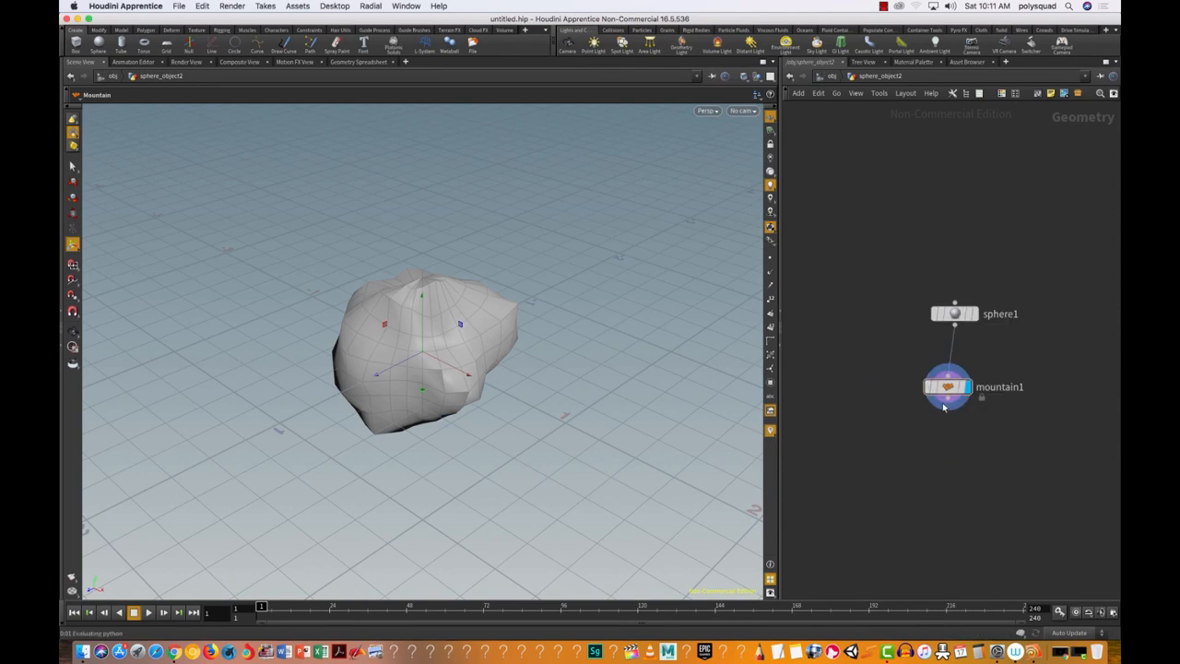
pyautogui.click(938, 450)
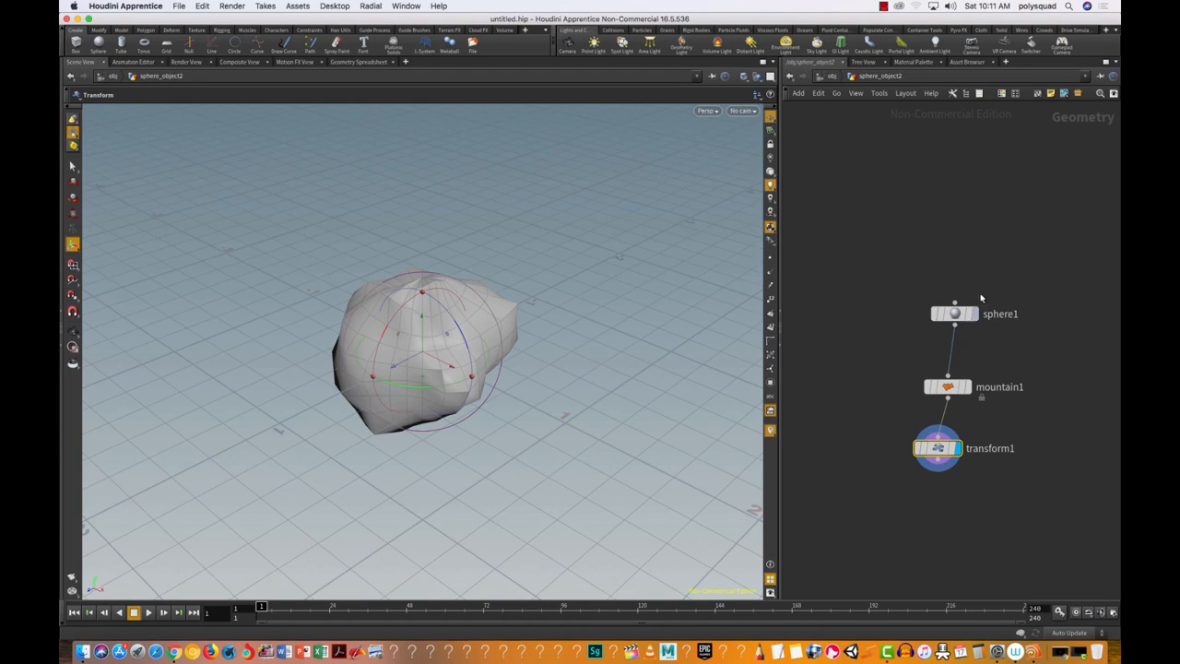
# Translate the copy along X to about 1.3 through transform1, and hide the node's parameters again.
pyautogui.press('p')
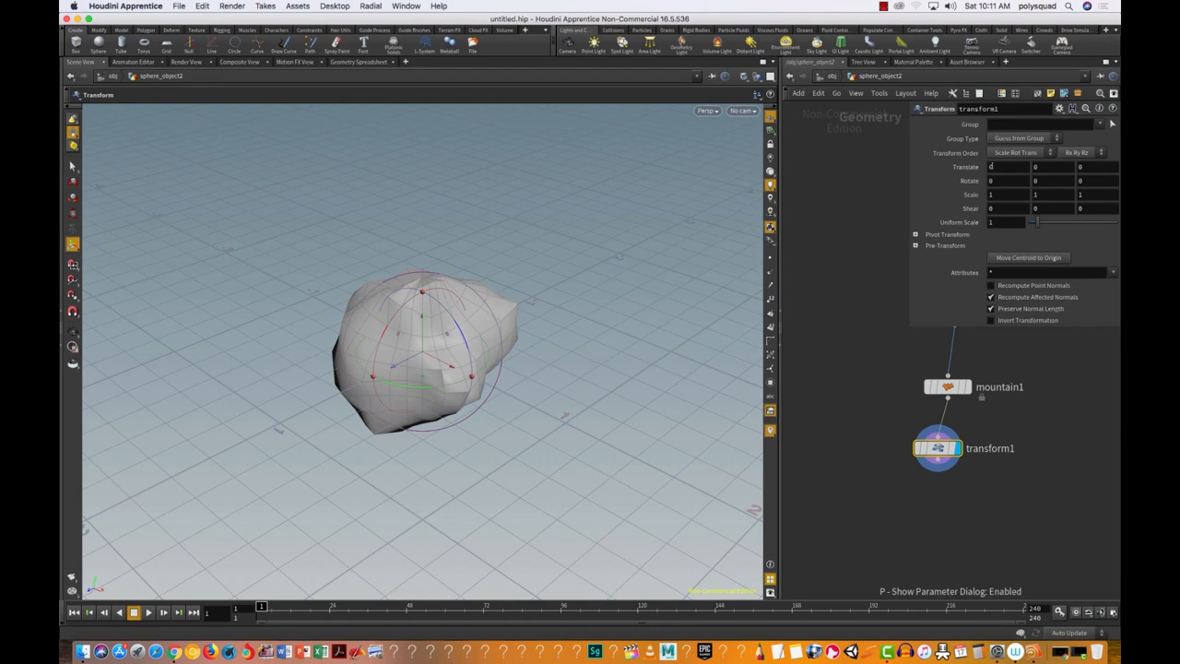
pyautogui.moveTo(997, 169); pyautogui.dragTo(1031, 170, button='middle')
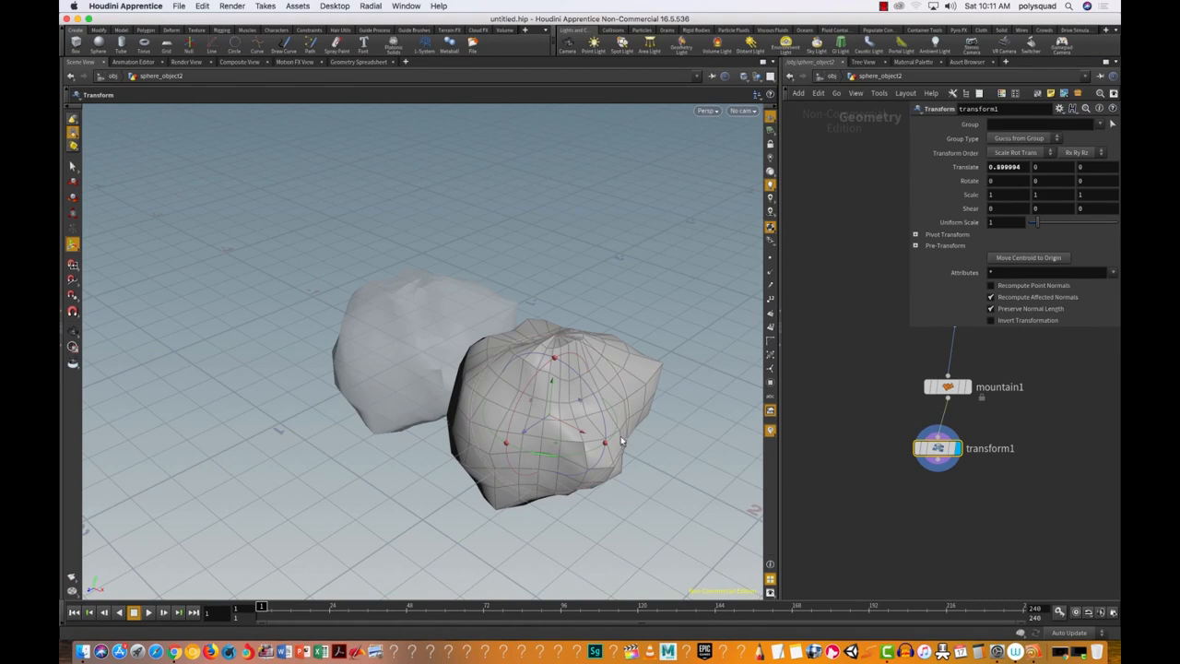
pyautogui.moveTo(588, 437); pyautogui.dragTo(648, 466)
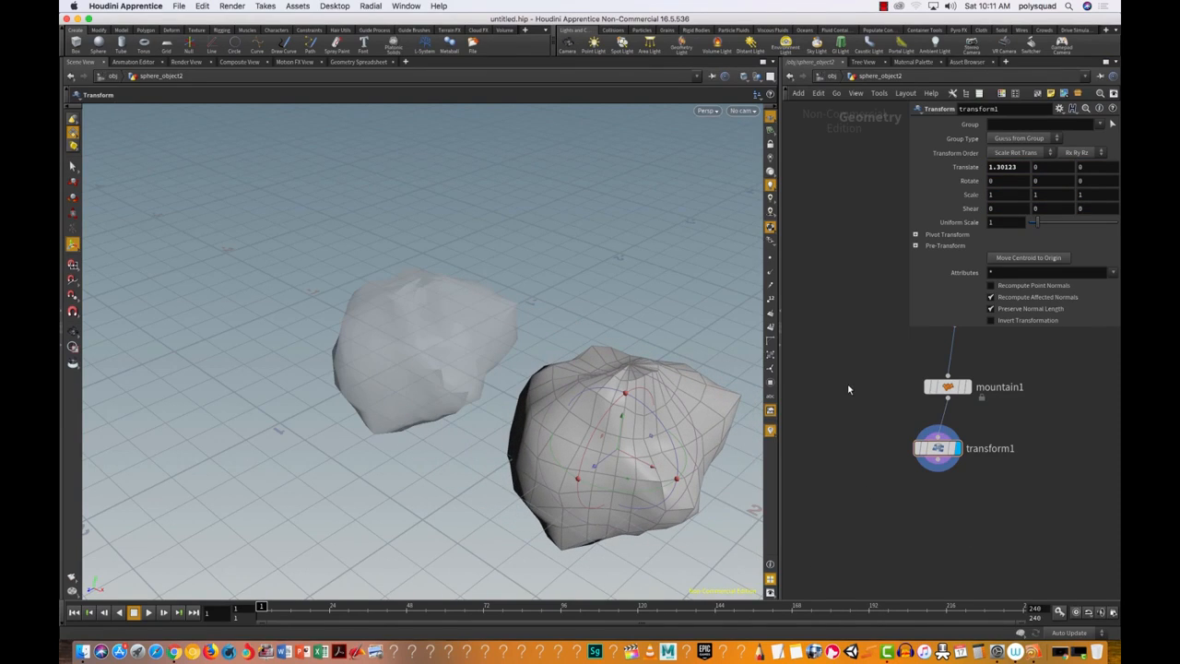
pyautogui.press('Escape')
pyautogui.moveTo(415, 455); pyautogui.dragTo(516, 465)
pyautogui.moveTo(551, 430); pyautogui.dragTo(453, 474)
pyautogui.press('Return')
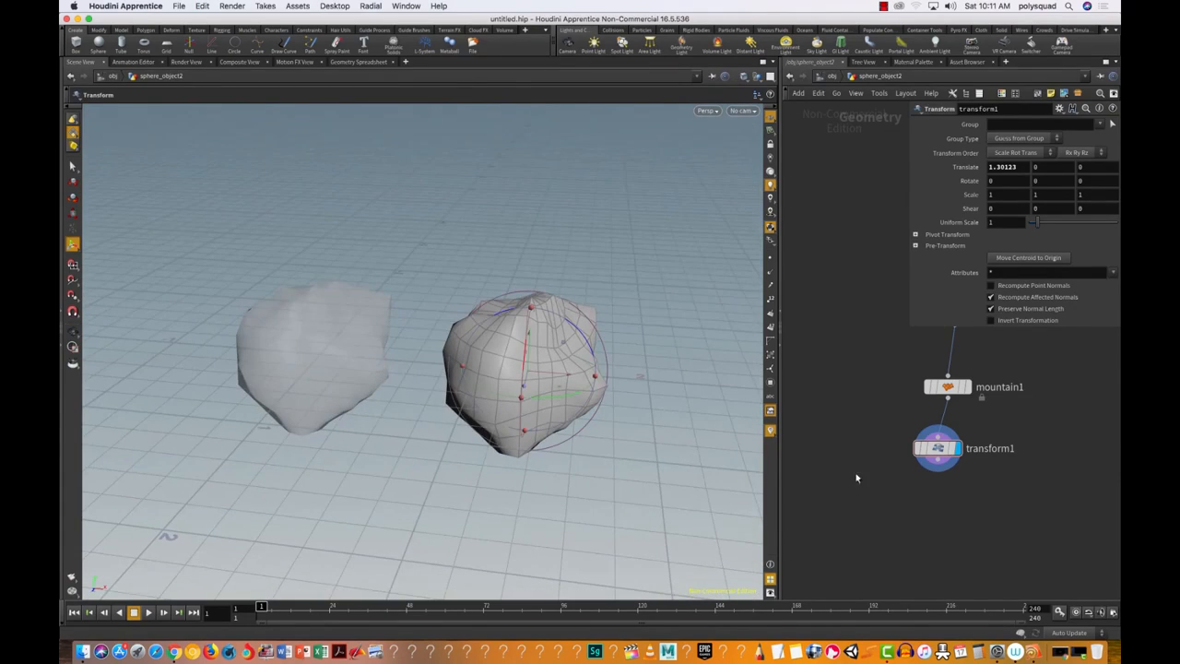
pyautogui.press('p')
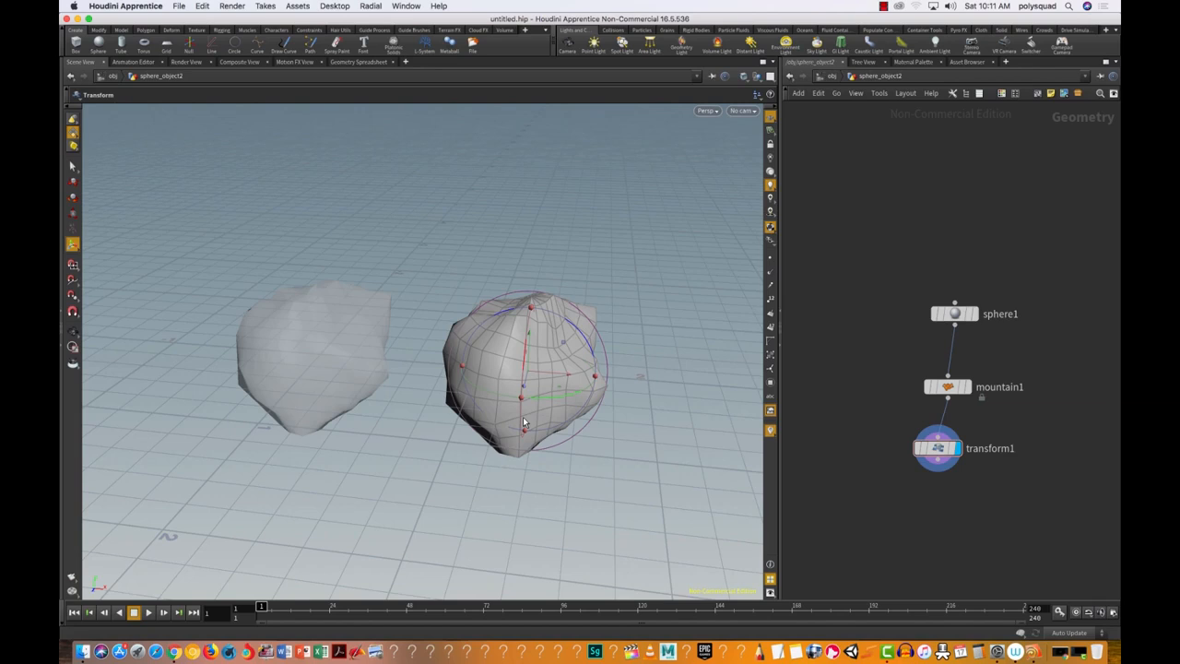
# Try the viewport's Show All, Hide and Ghost Other Objects modes, finishing with Hide Other Objects.
pyautogui.click(756, 77)
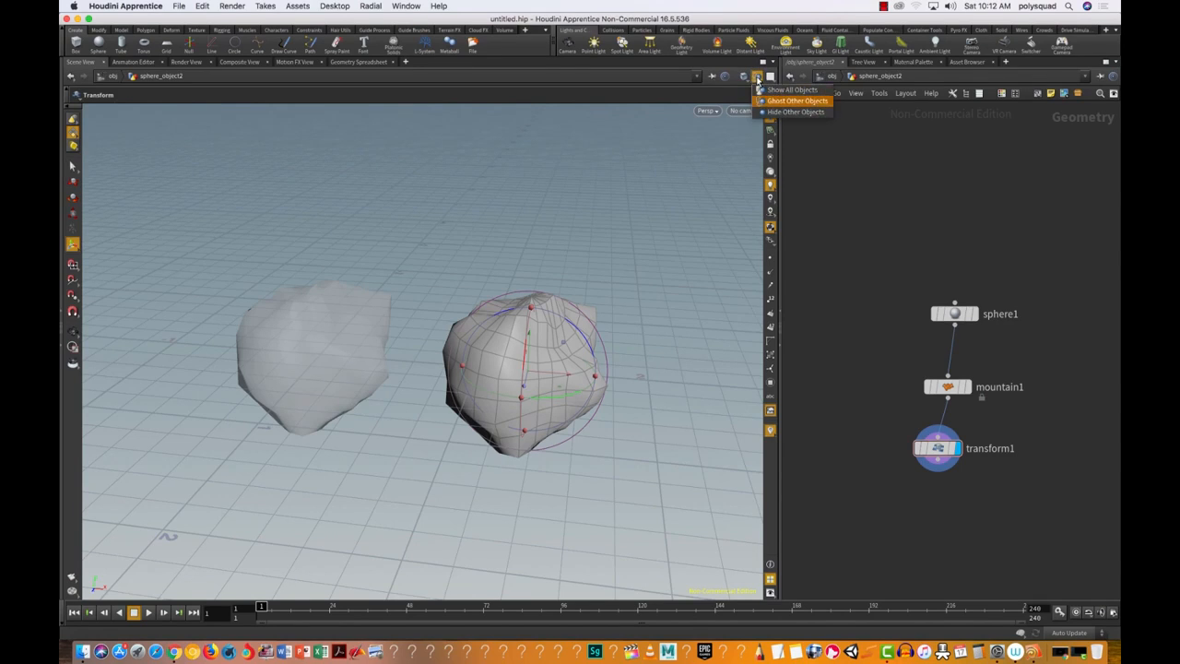
pyautogui.click(763, 89)
pyautogui.click(756, 77)
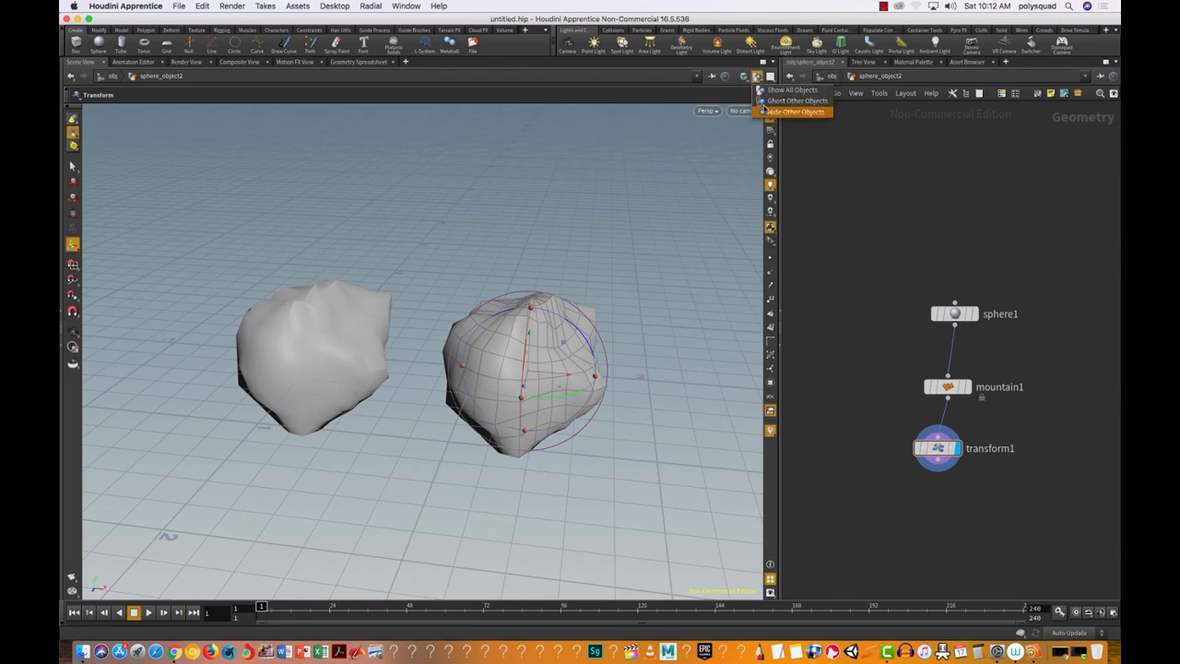
pyautogui.click(770, 114)
pyautogui.click(756, 78)
pyautogui.click(763, 101)
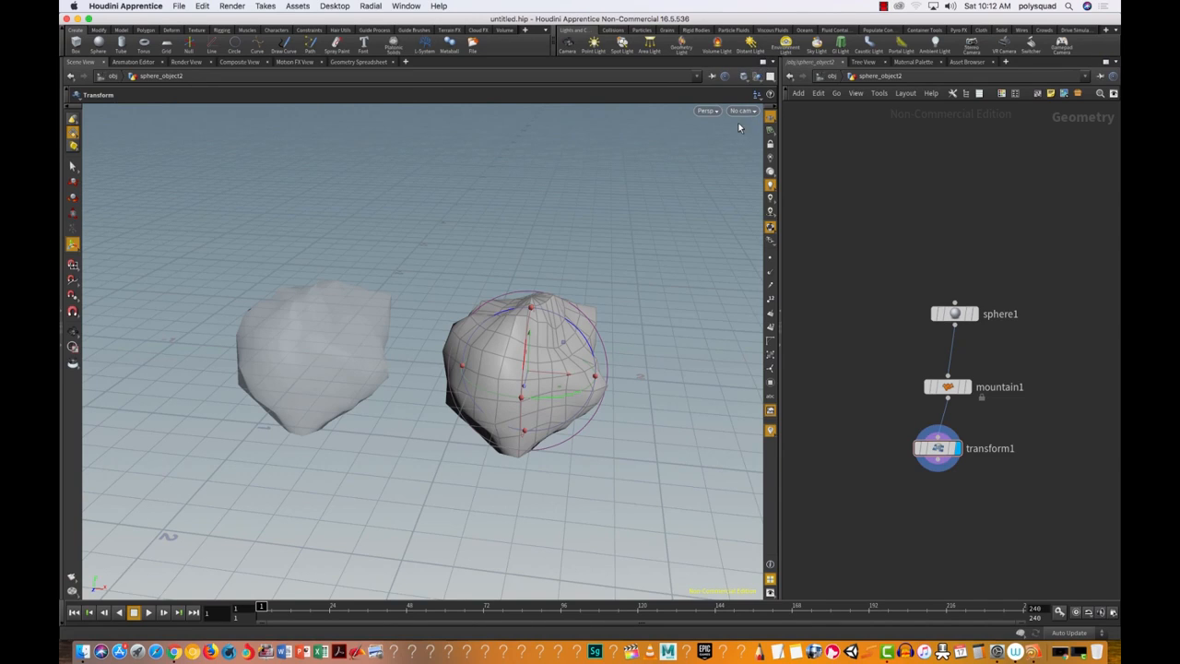
pyautogui.click(756, 78)
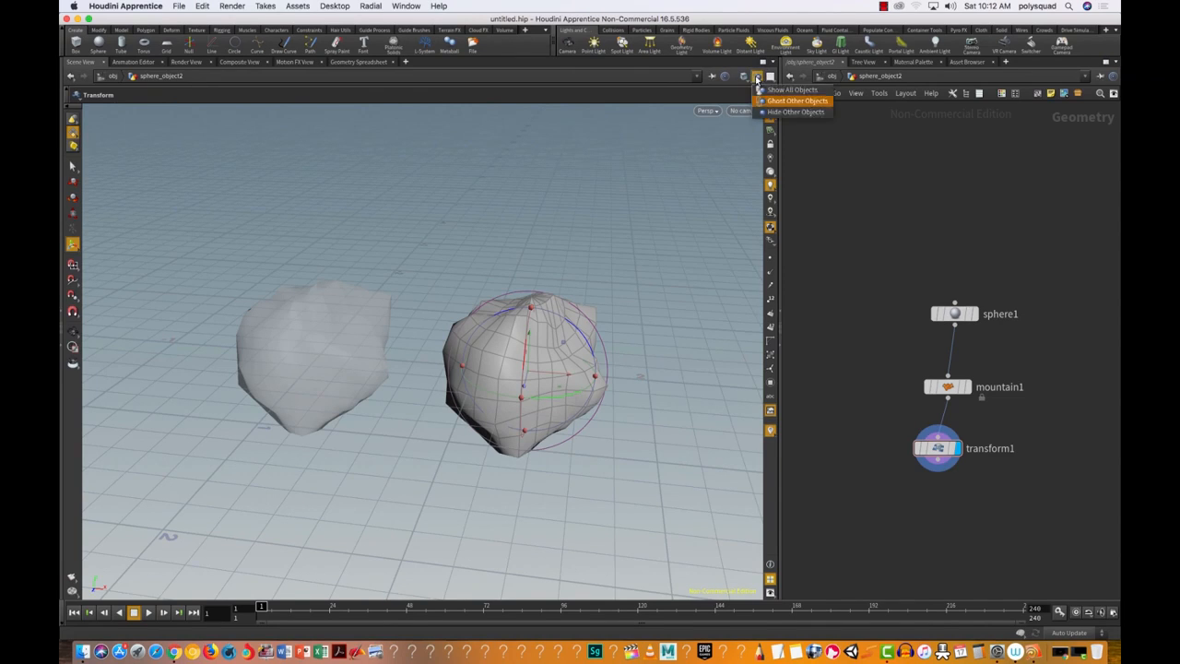
pyautogui.click(784, 111)
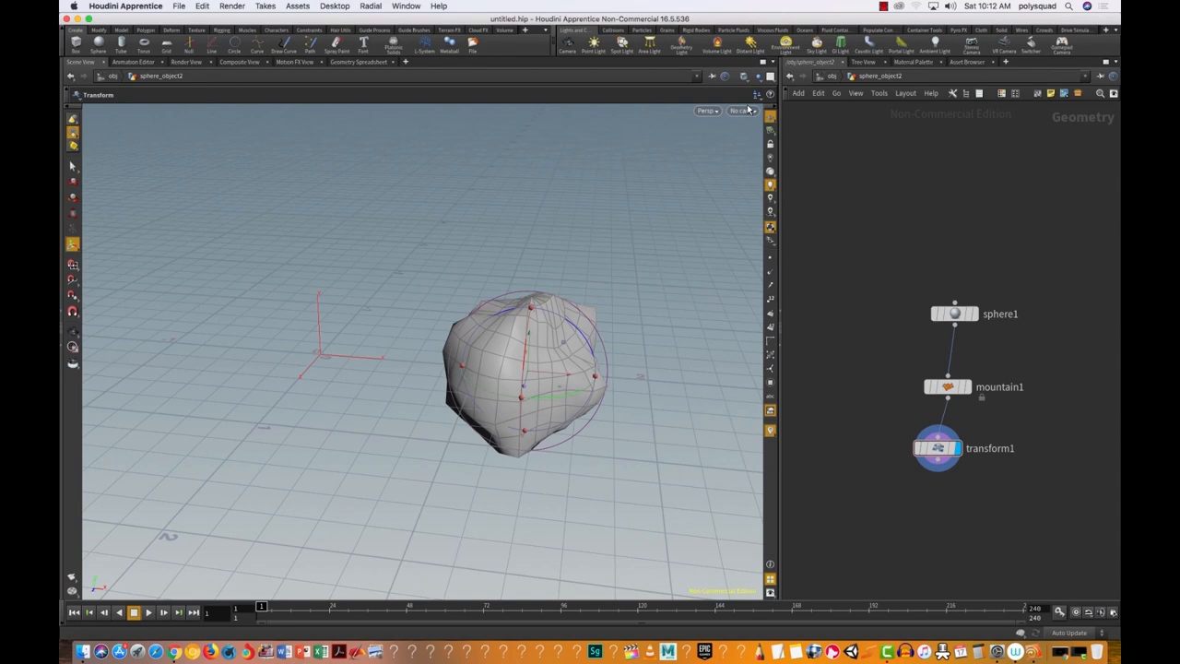
# Cycle the viewport shading through Smooth Shaded, Flat Shaded and Wireframe, finishing on Smooth Wire Shaded.
pyautogui.click(745, 75)
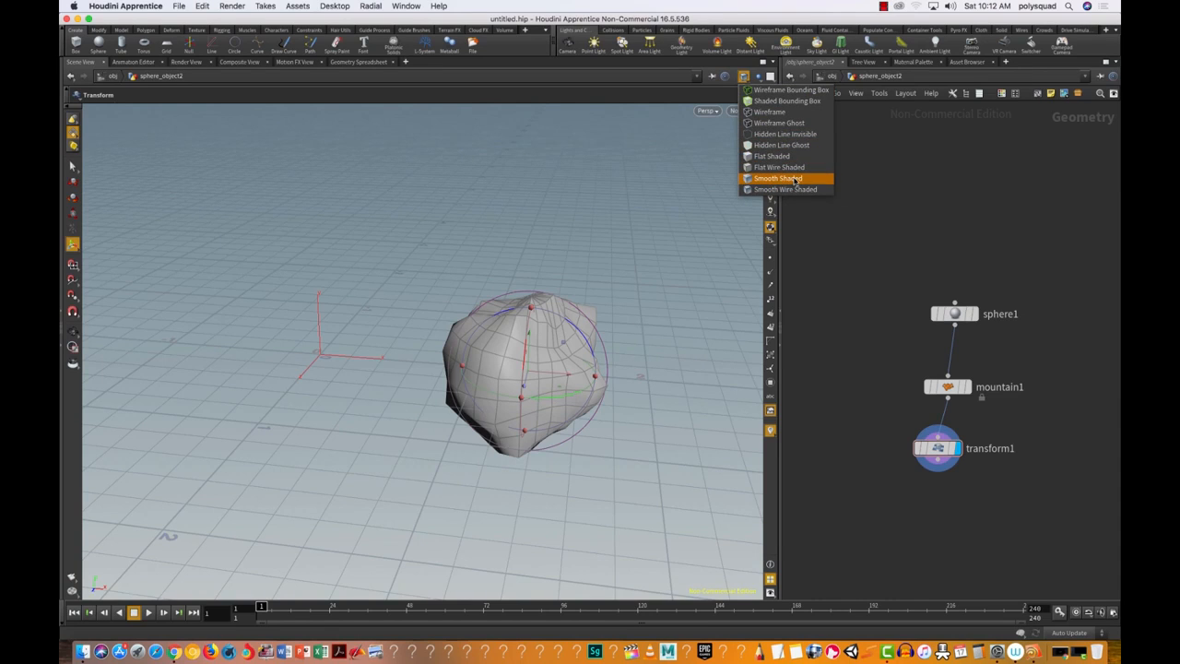
pyautogui.click(786, 178)
pyautogui.click(744, 76)
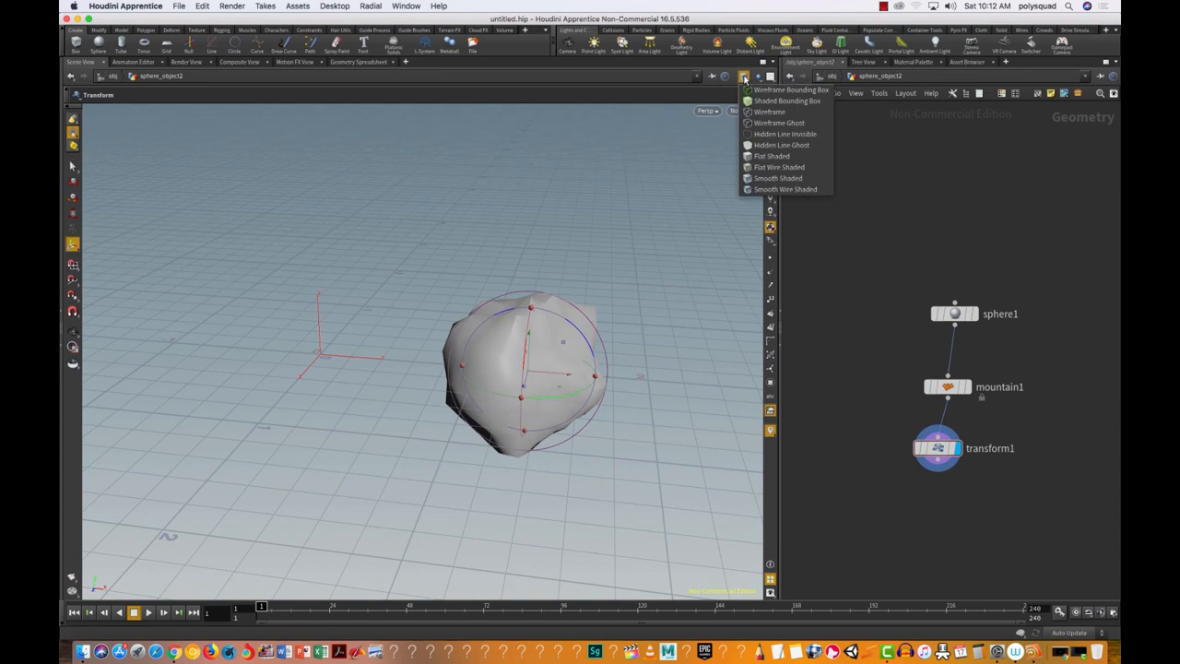
pyautogui.click(782, 167)
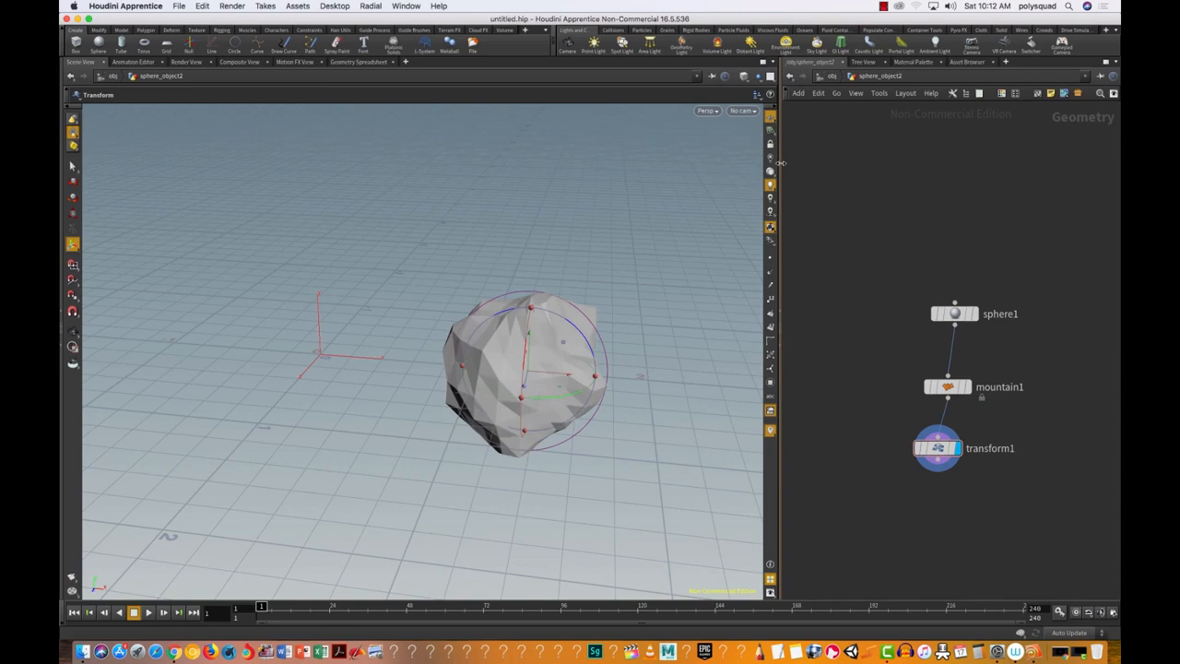
pyautogui.click(744, 76)
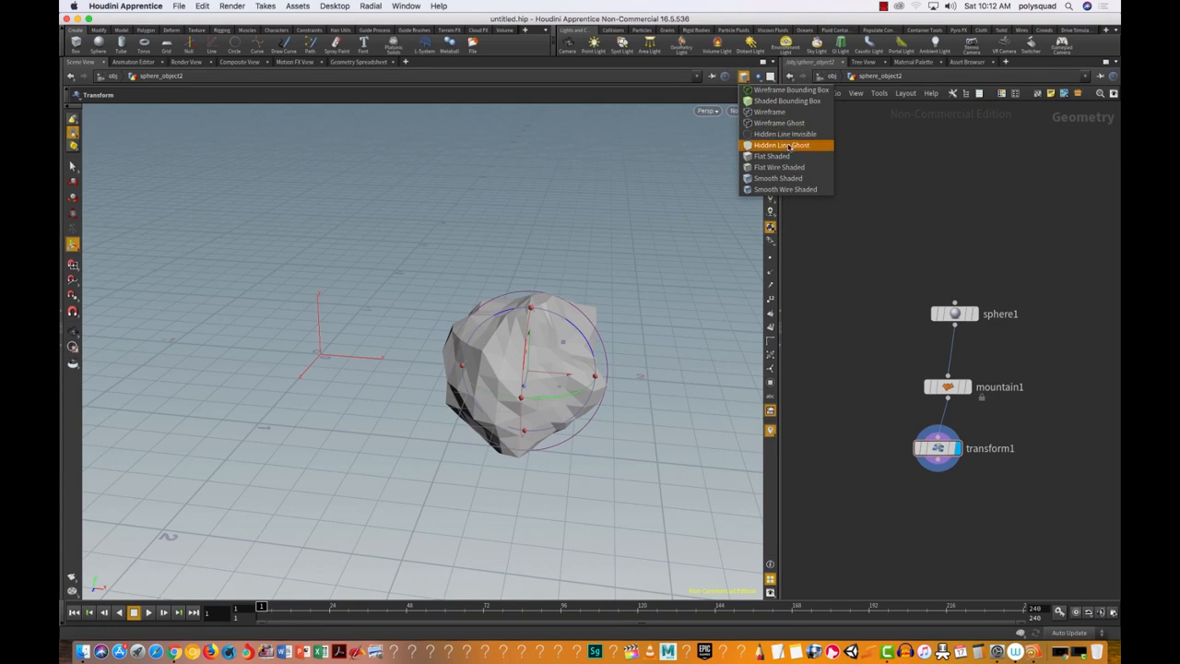
pyautogui.click(798, 164)
pyautogui.click(744, 75)
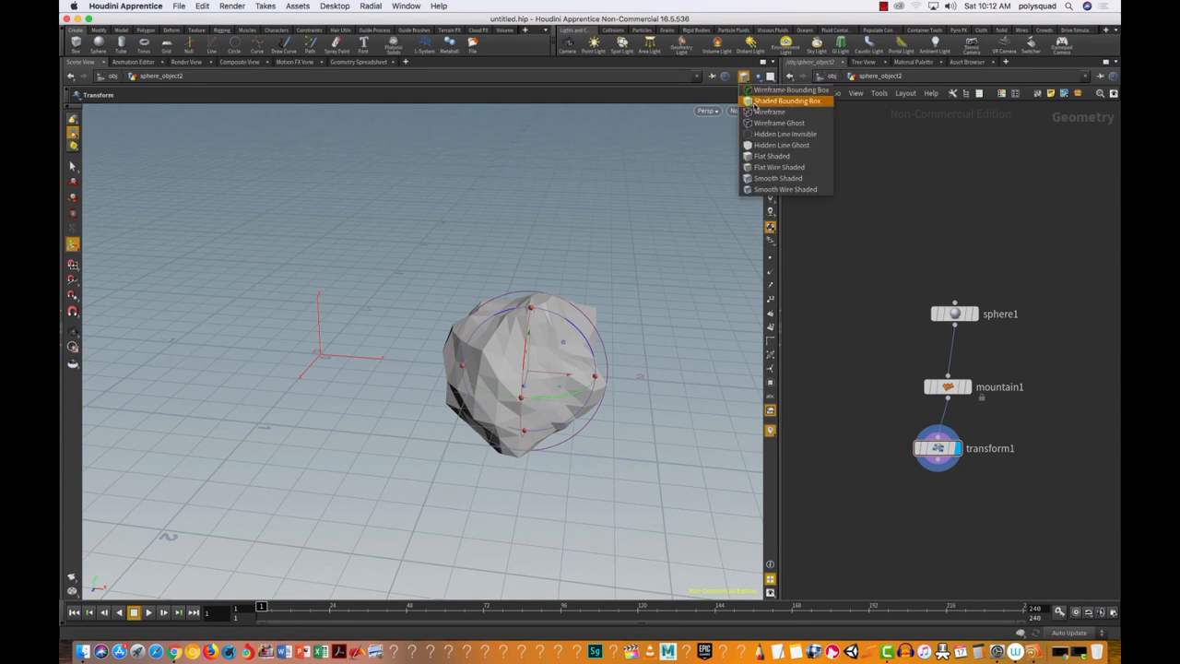
pyautogui.click(751, 101)
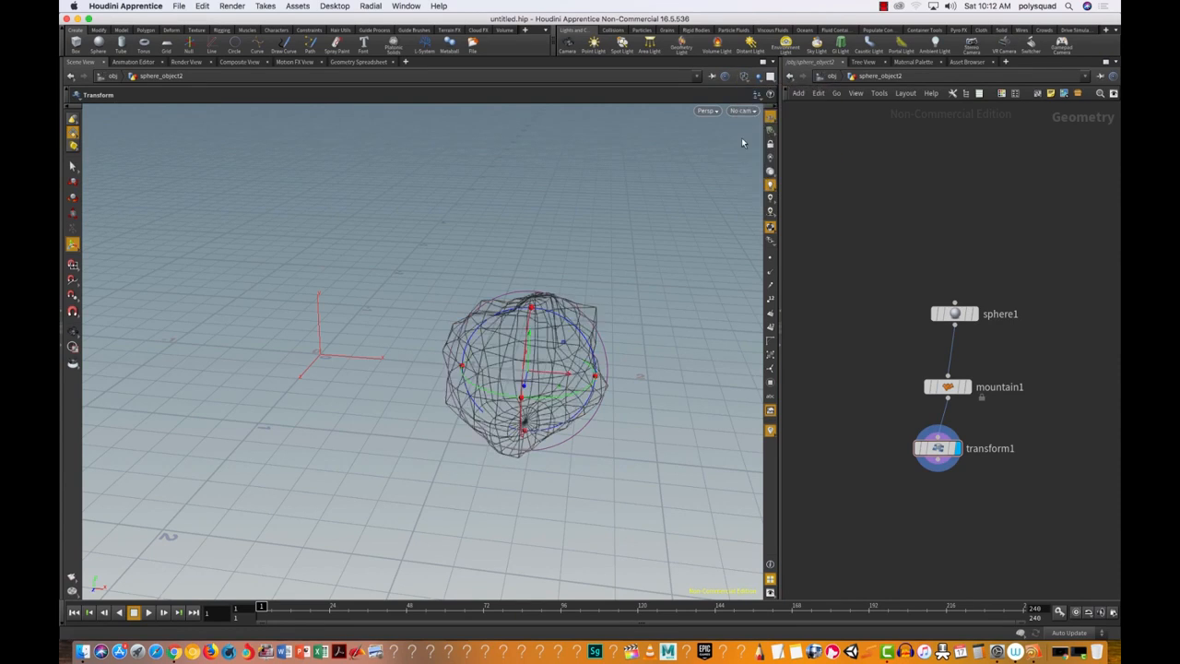
pyautogui.click(744, 75)
pyautogui.click(782, 179)
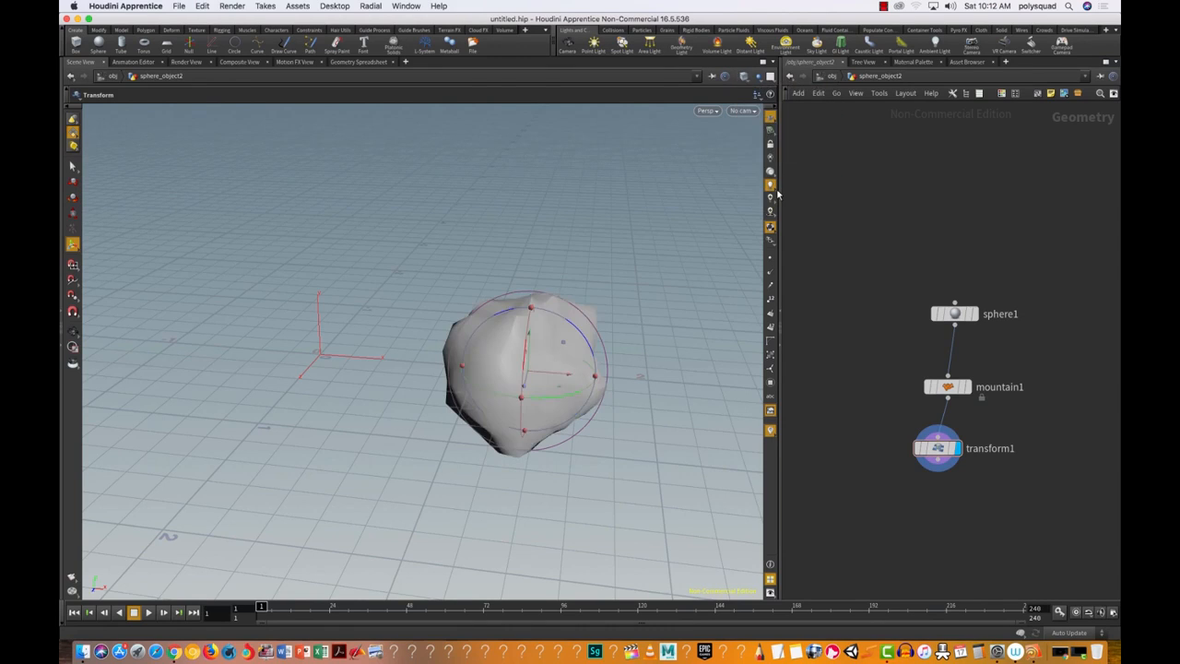
pyautogui.click(744, 76)
pyautogui.click(780, 190)
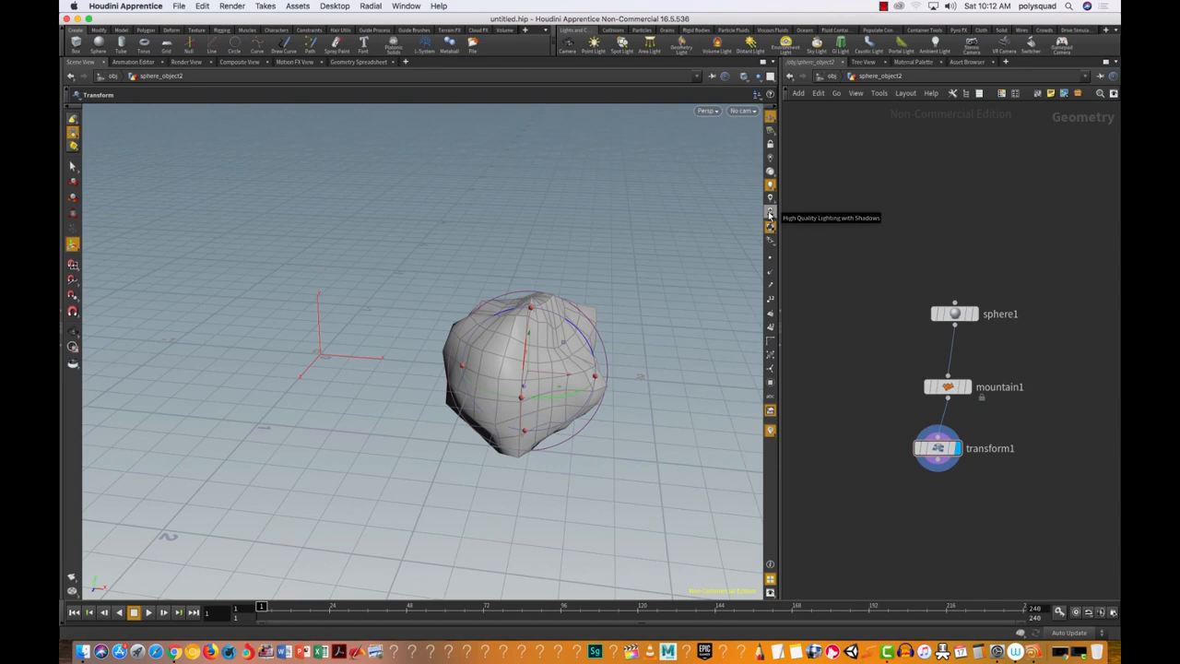
# Widen the network editor pane and color the sphere1 node blue and the mountain1 node yellow.
pyautogui.moveTo(780, 501); pyautogui.dragTo(604, 509)
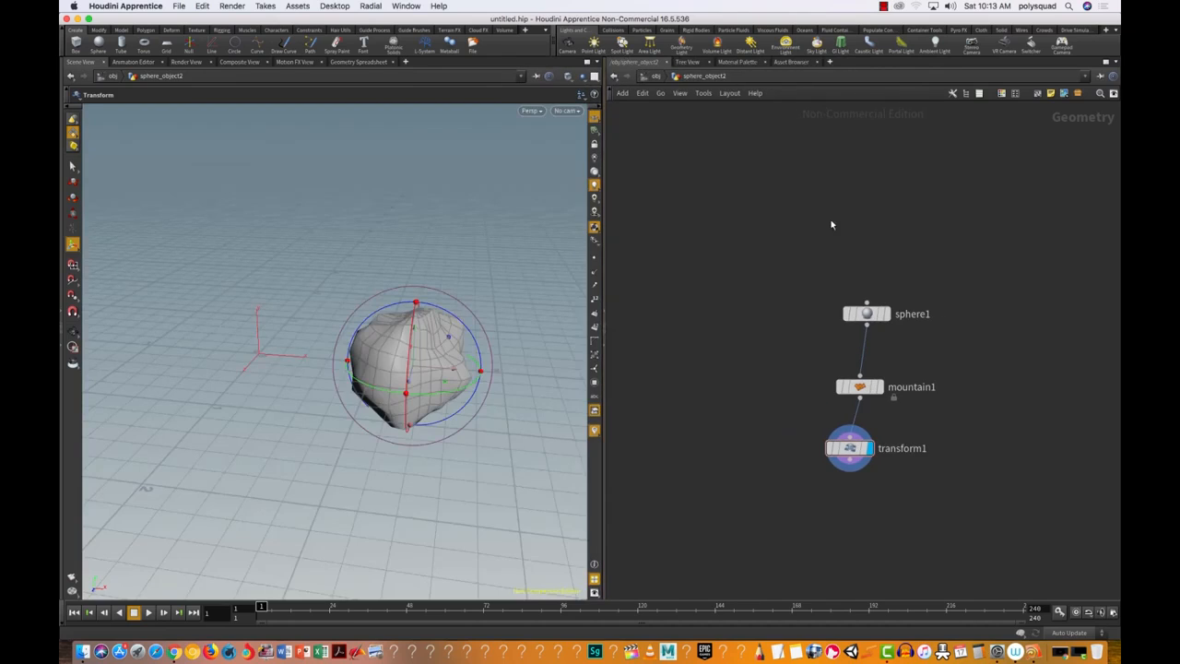
pyautogui.moveTo(821, 259); pyautogui.dragTo(973, 339)
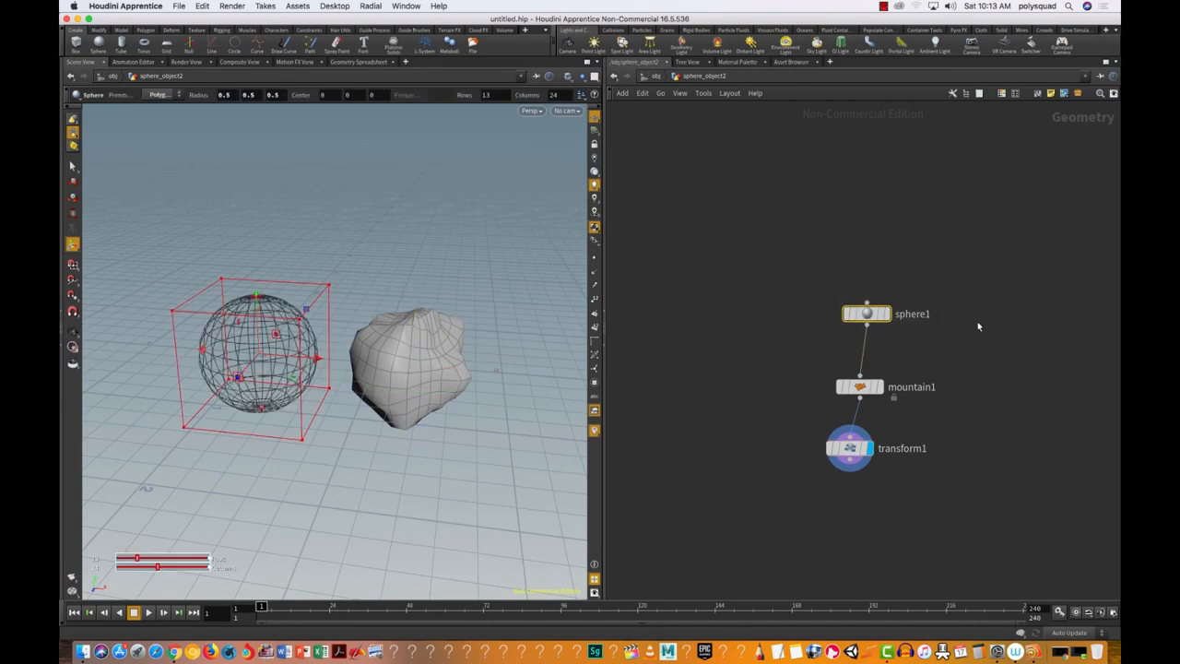
pyautogui.click(1002, 93)
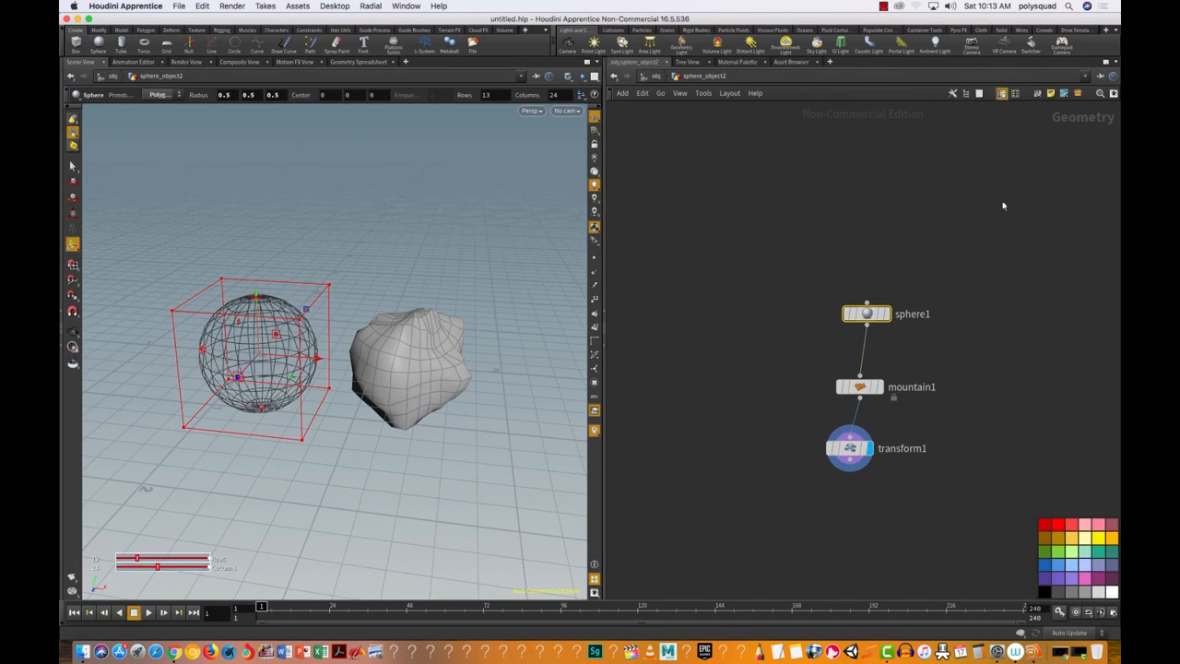
pyautogui.click(1058, 565)
pyautogui.moveTo(772, 356); pyautogui.dragTo(989, 432)
pyautogui.click(1098, 538)
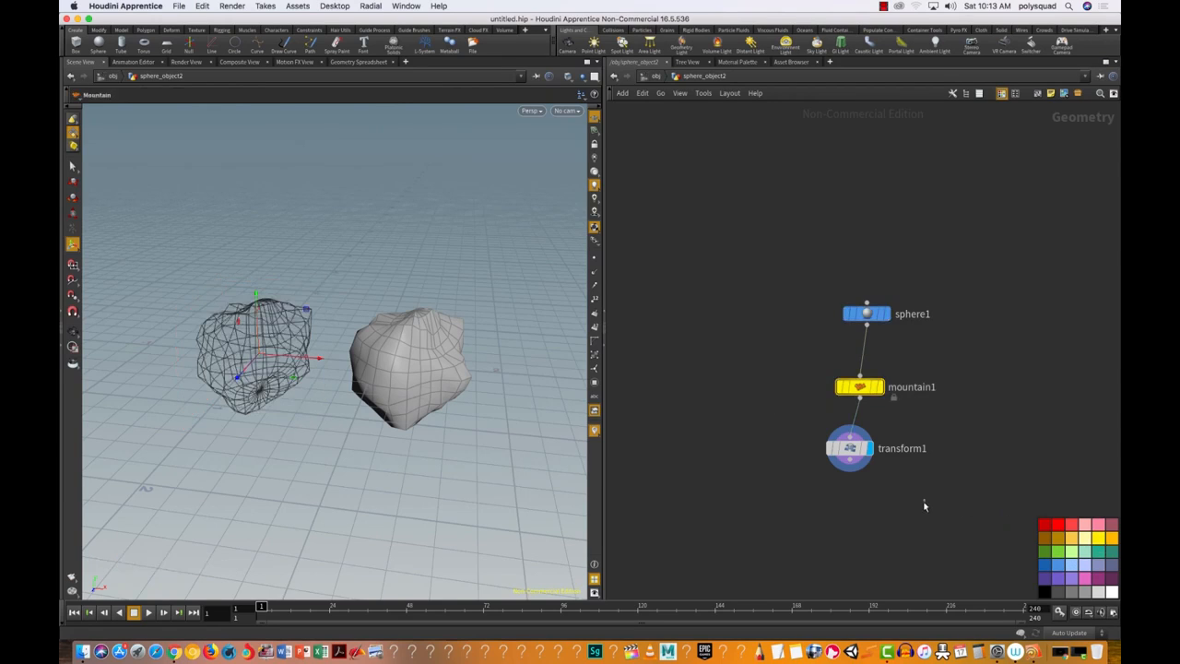
pyautogui.click(923, 500)
pyautogui.click(867, 302)
pyautogui.click(953, 289)
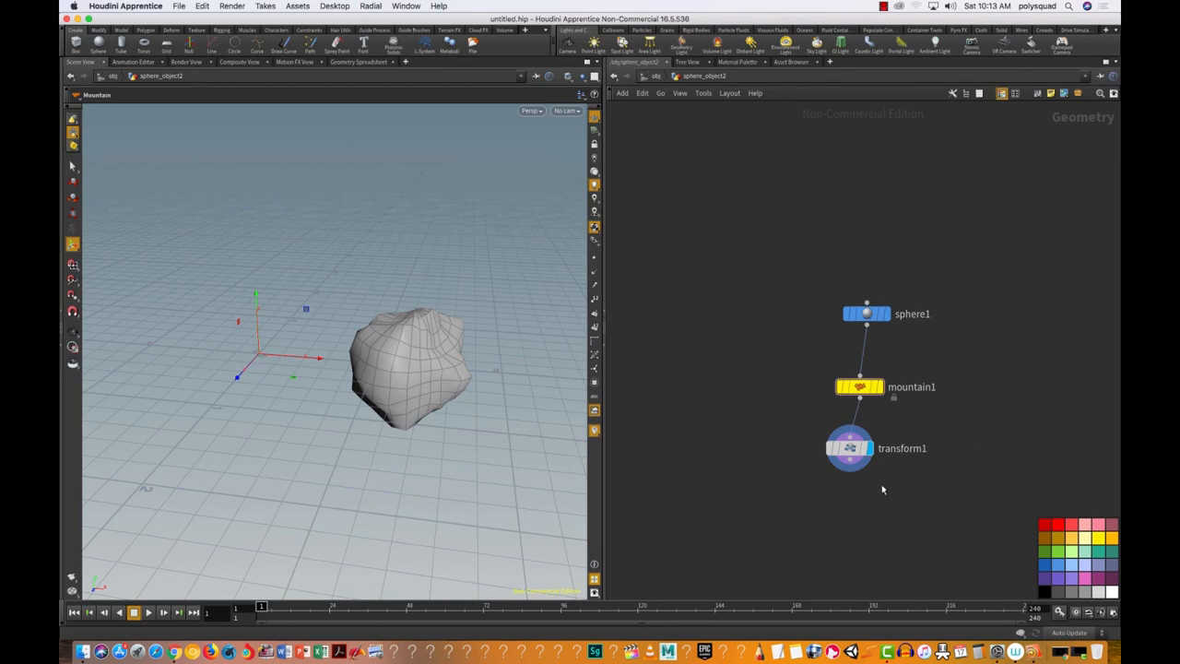
# Toggle the network editor's color palette off and on, and color the transform1 node magenta.
pyautogui.click(1002, 93)
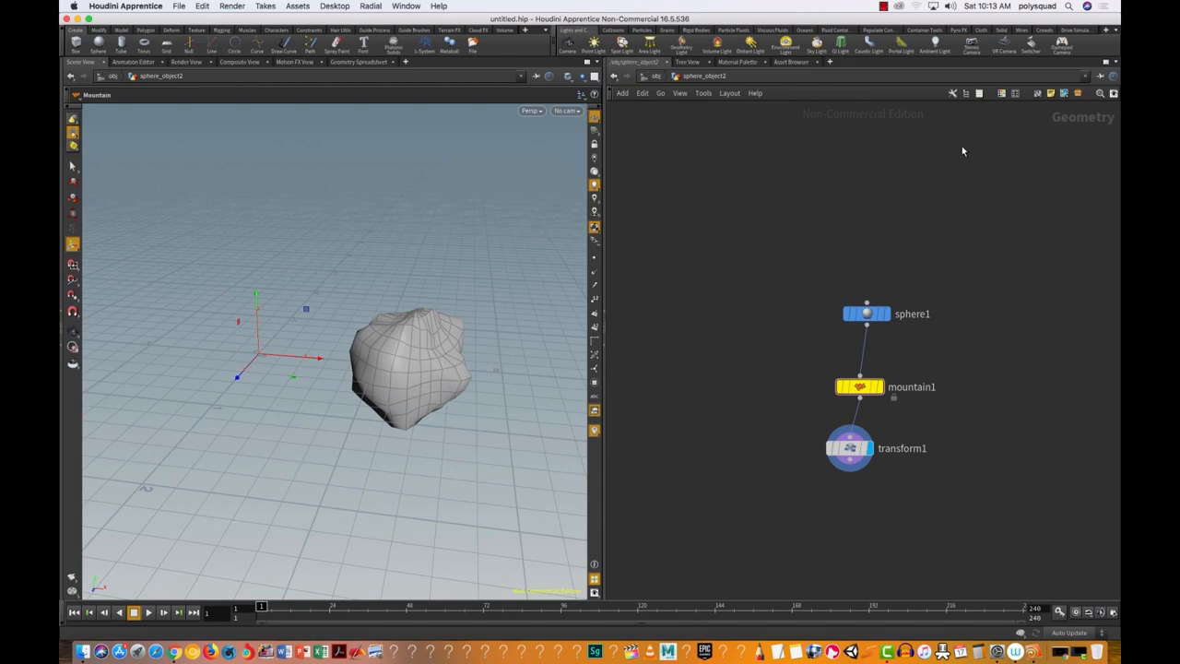
pyautogui.press('c')
pyautogui.press('c')
pyautogui.press('c')
pyautogui.press('c')
pyautogui.press('c')
pyautogui.press('c')
pyautogui.press('c')
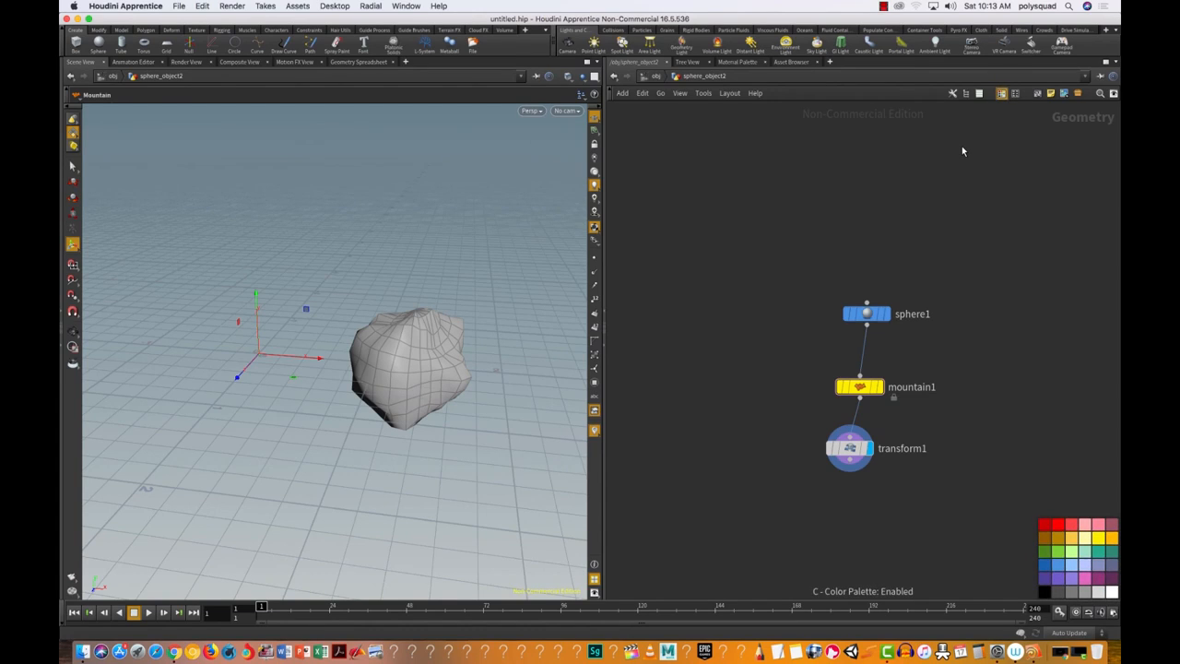
pyautogui.moveTo(769, 419); pyautogui.dragTo(951, 490)
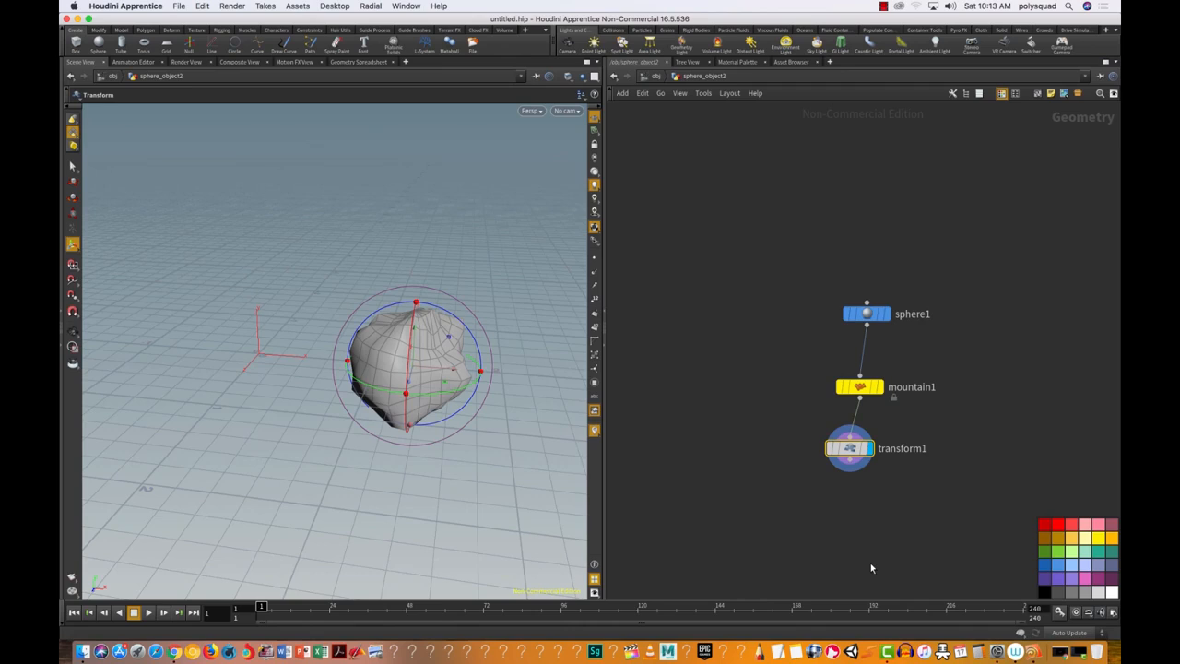
pyautogui.click(1084, 578)
pyautogui.moveTo(745, 404); pyautogui.dragTo(942, 494)
# Switch to Chrome with the SideFX home page and select the web address for replacement.
pyautogui.click(174, 652)
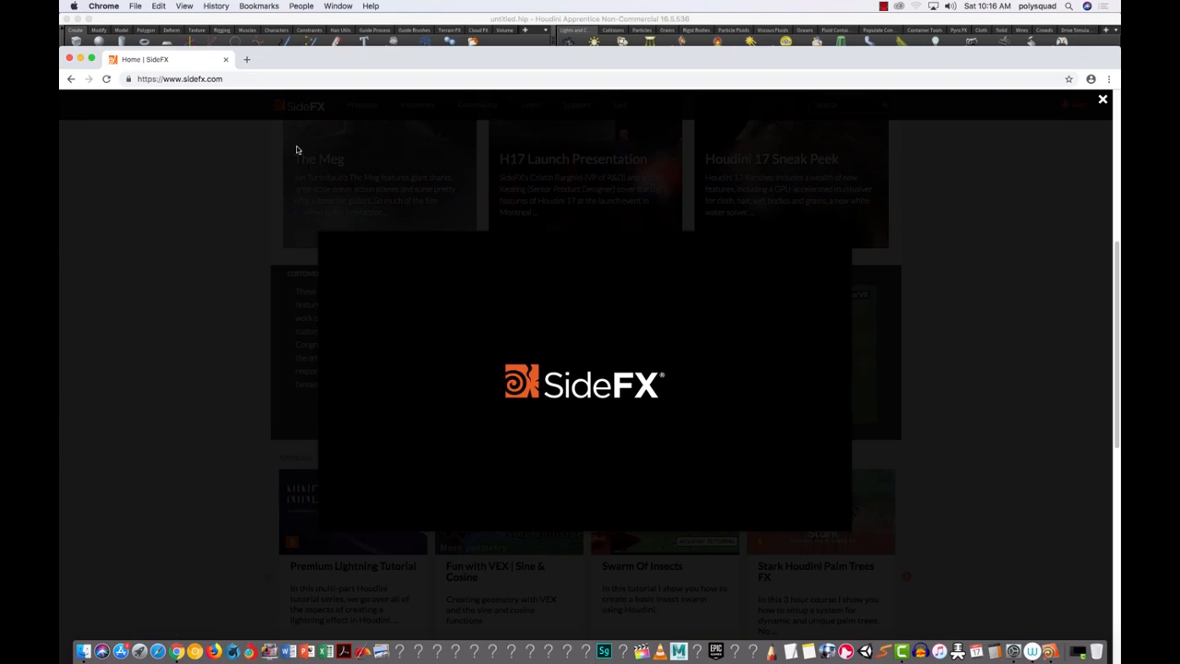
pyautogui.click(239, 80)
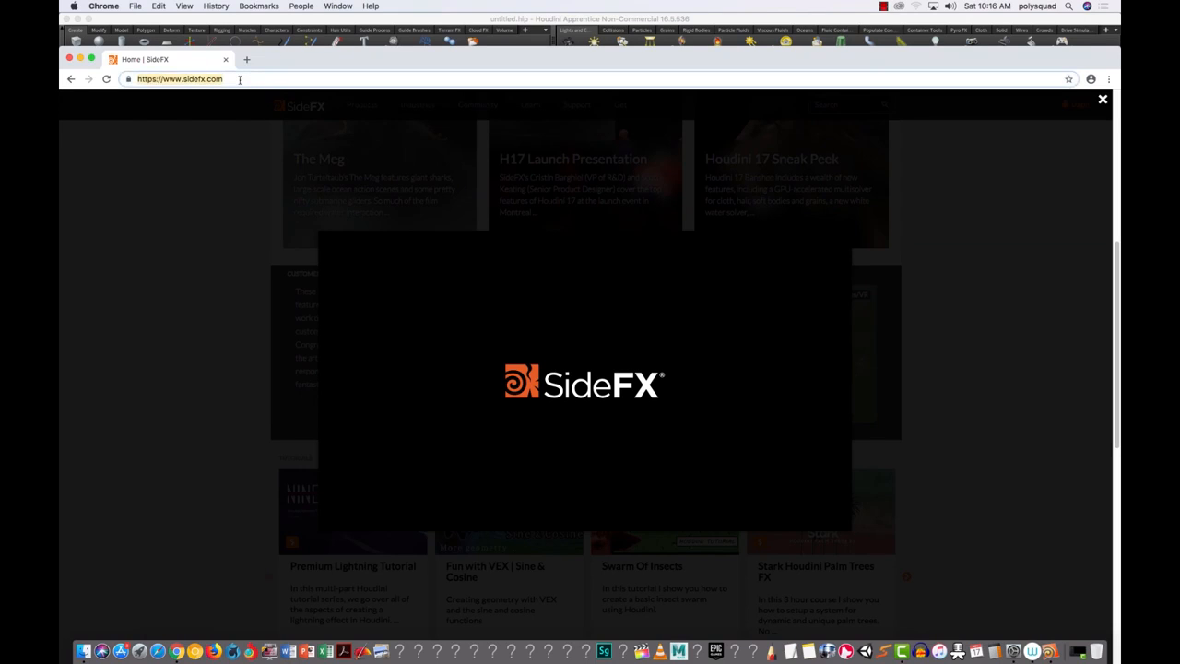